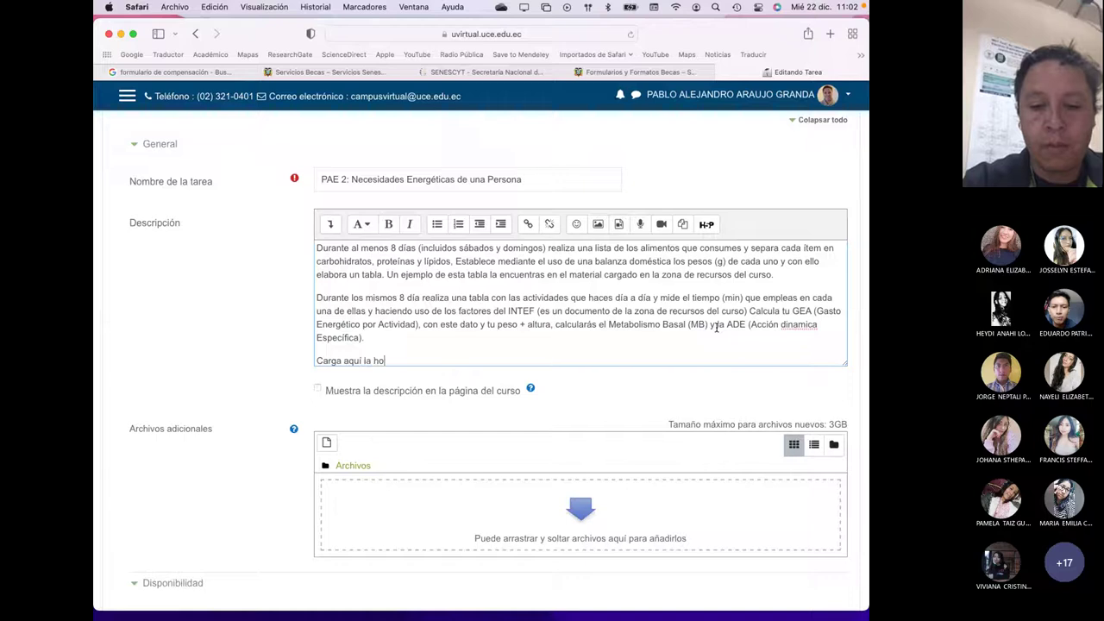
- Replace the unfinished last line of the task description with "Con todos estos datos realiza el primer balance de energía"
type("ónica donde")
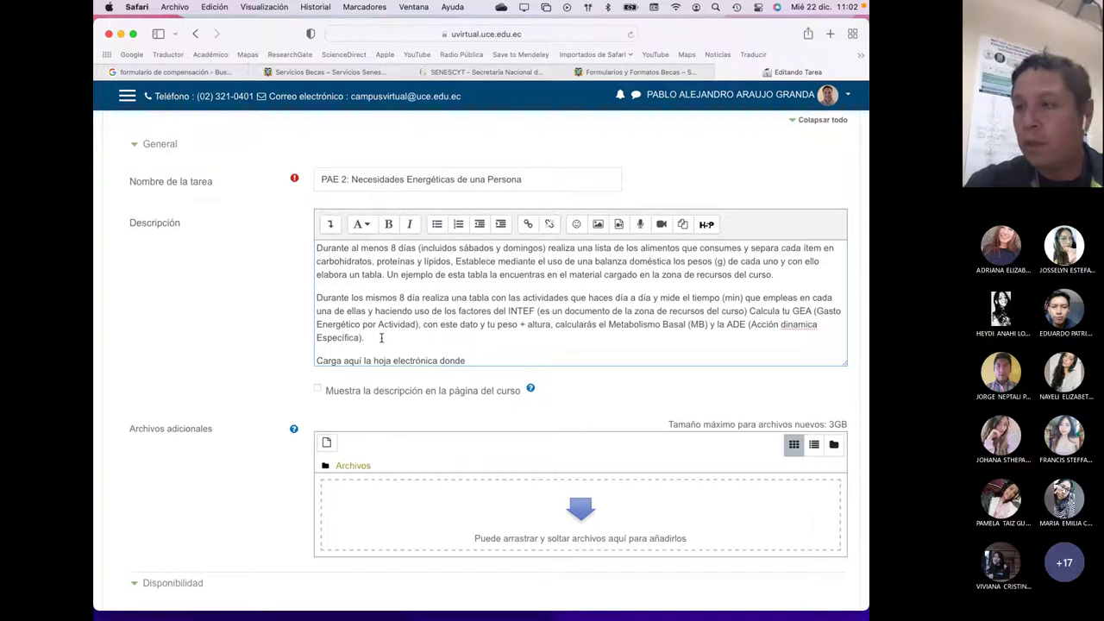
key("super+BackSpace")
type("Con todos estos datos")
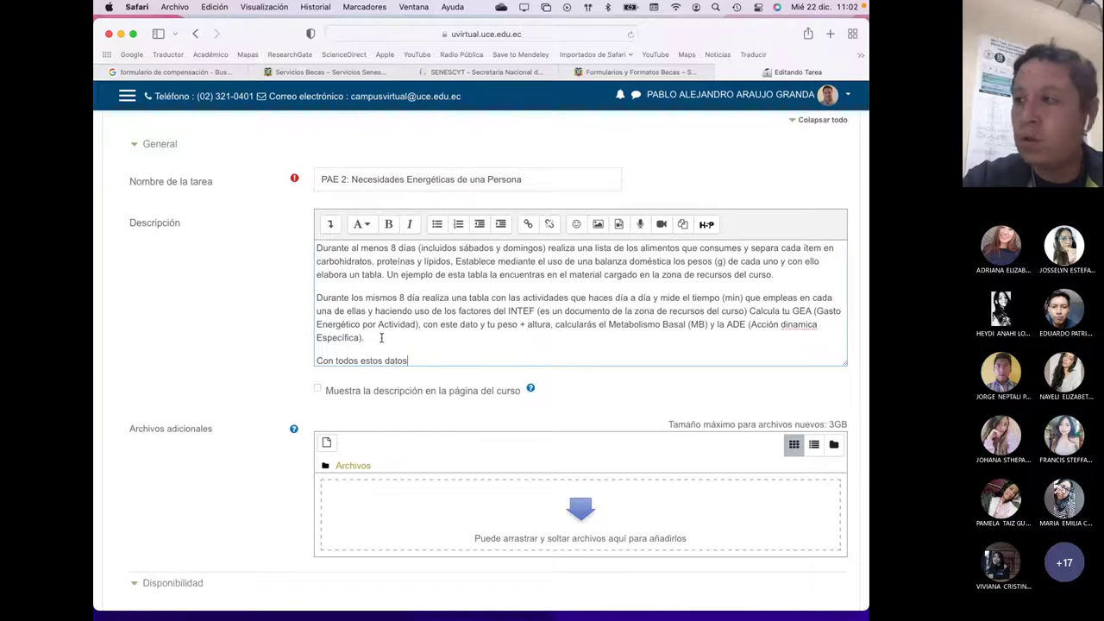
type(" realiza el pri")
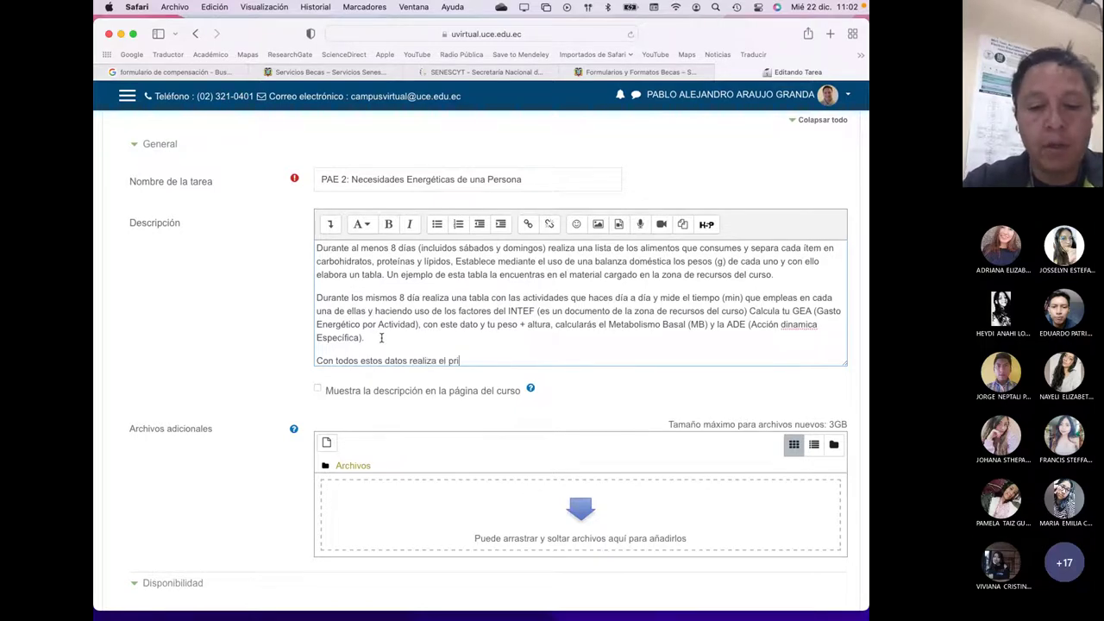
type("mer bal")
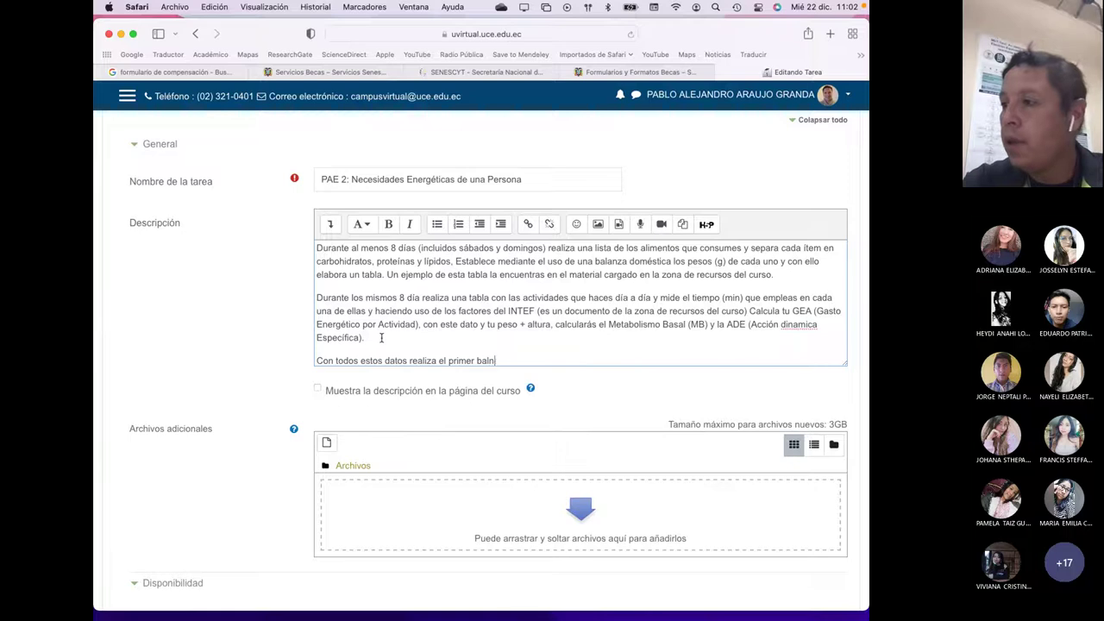
type("ance d")
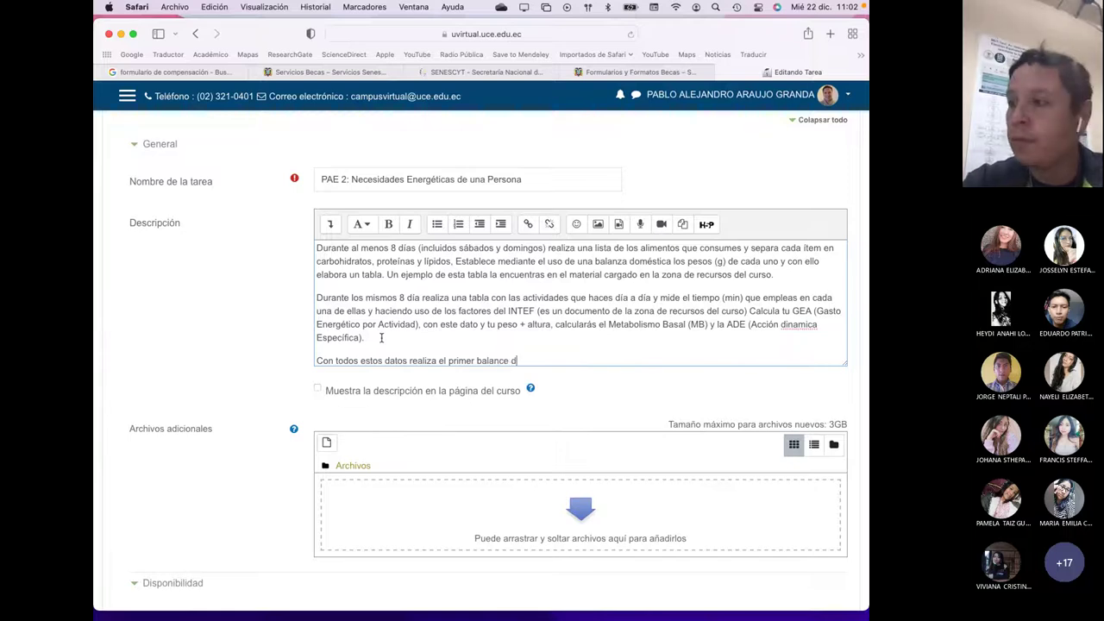
type("e energía")
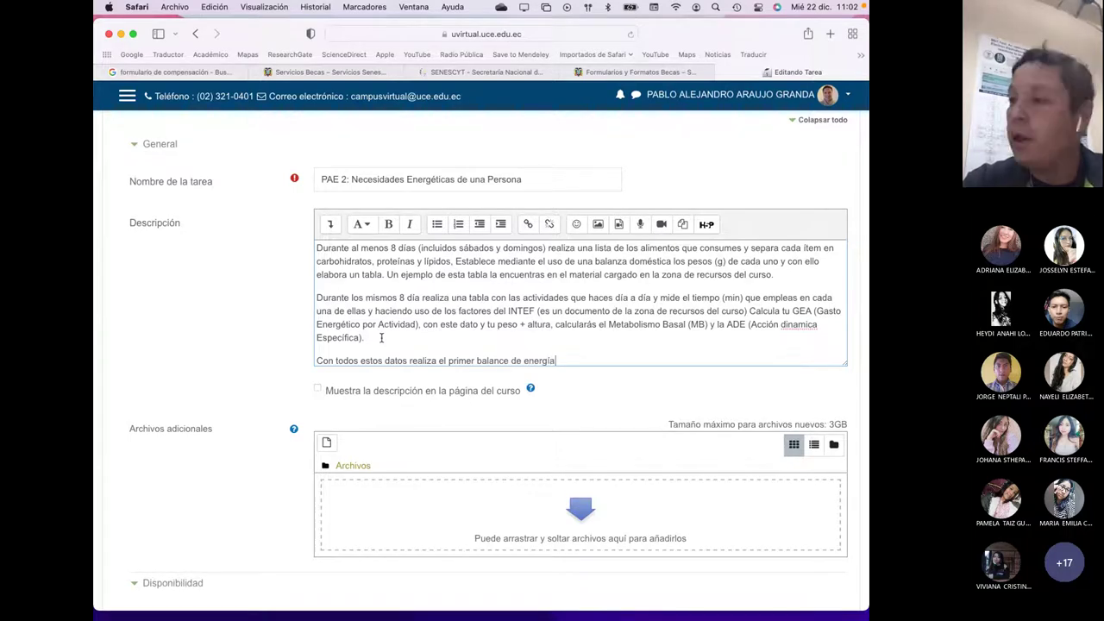
- Complete the description's energy balance sentence with ", usando para ello, una hoja electrónica."
key("super+a")
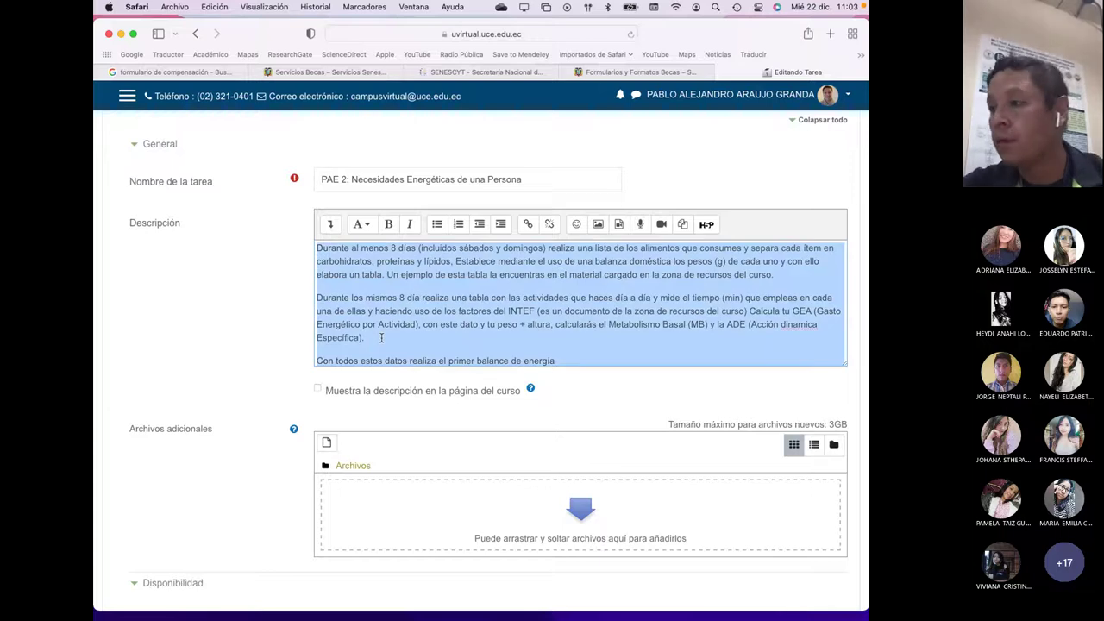
left_click(562, 363)
type(", usando ")
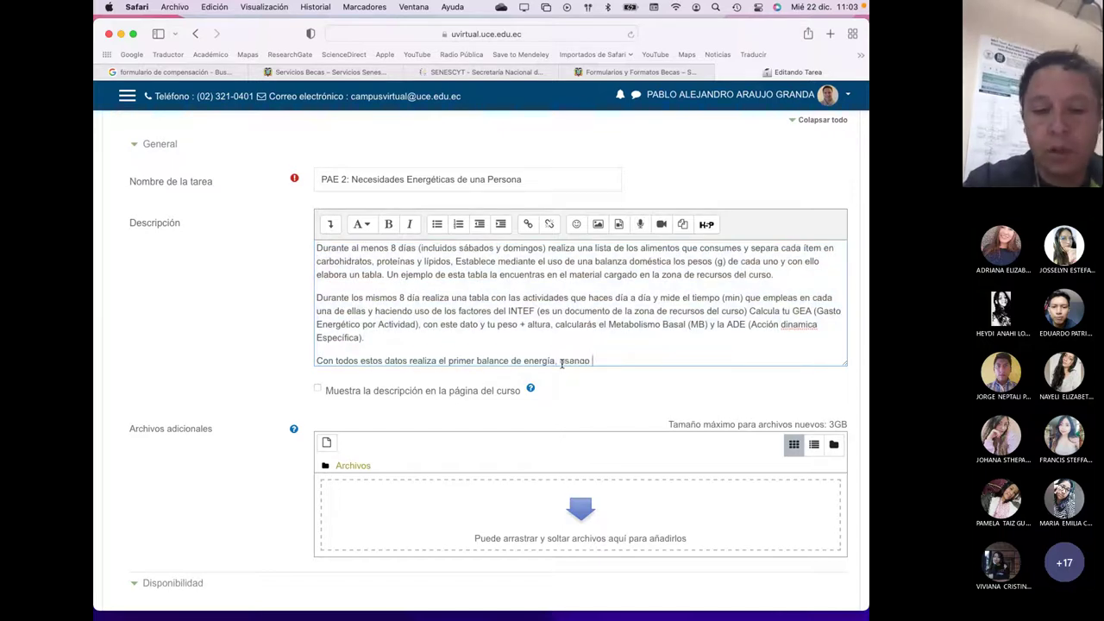
type("para ello")
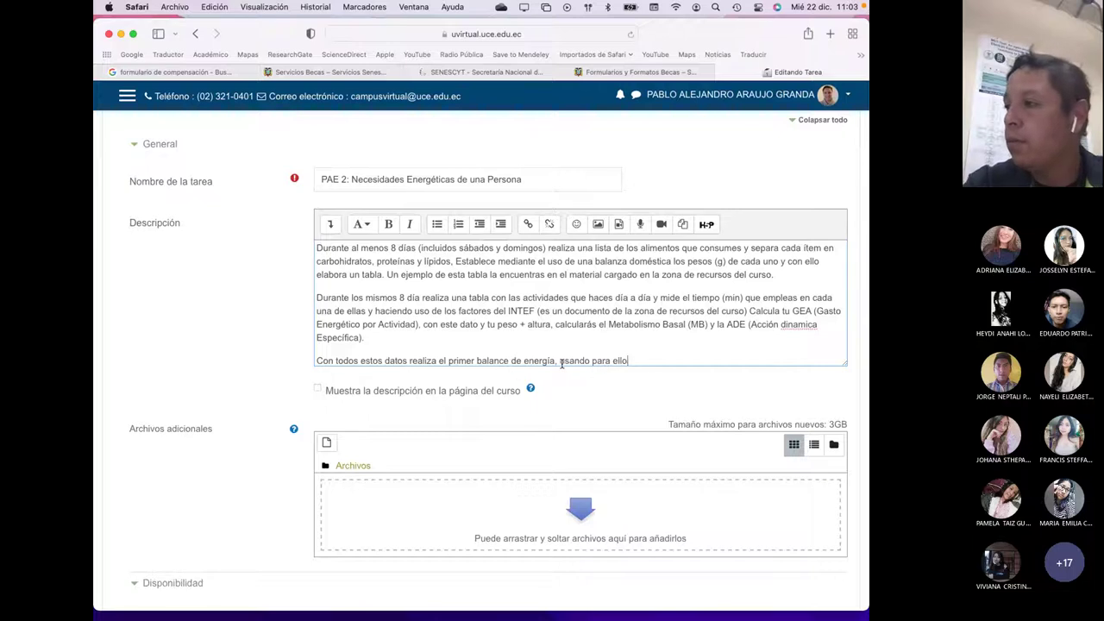
type("s , una hoja")
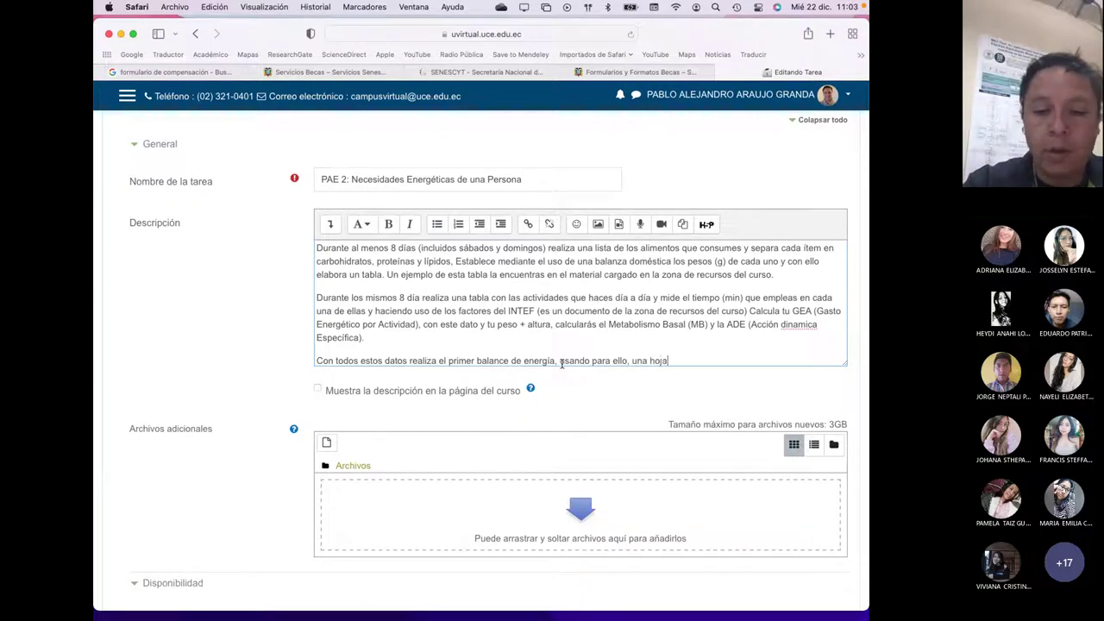
type(" electrónica ")
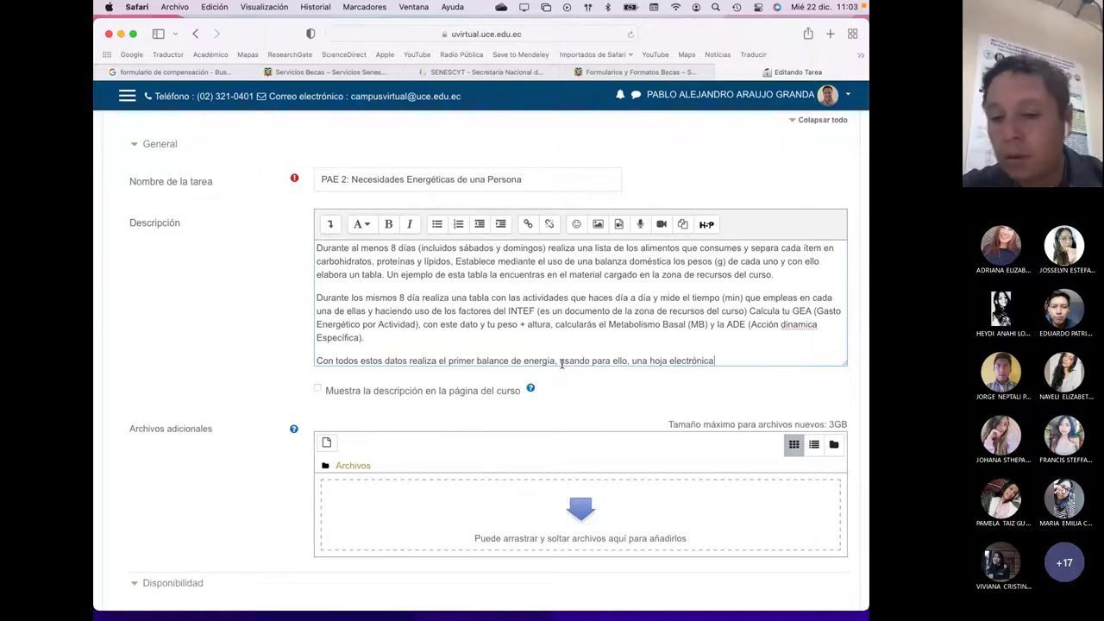
type(".")
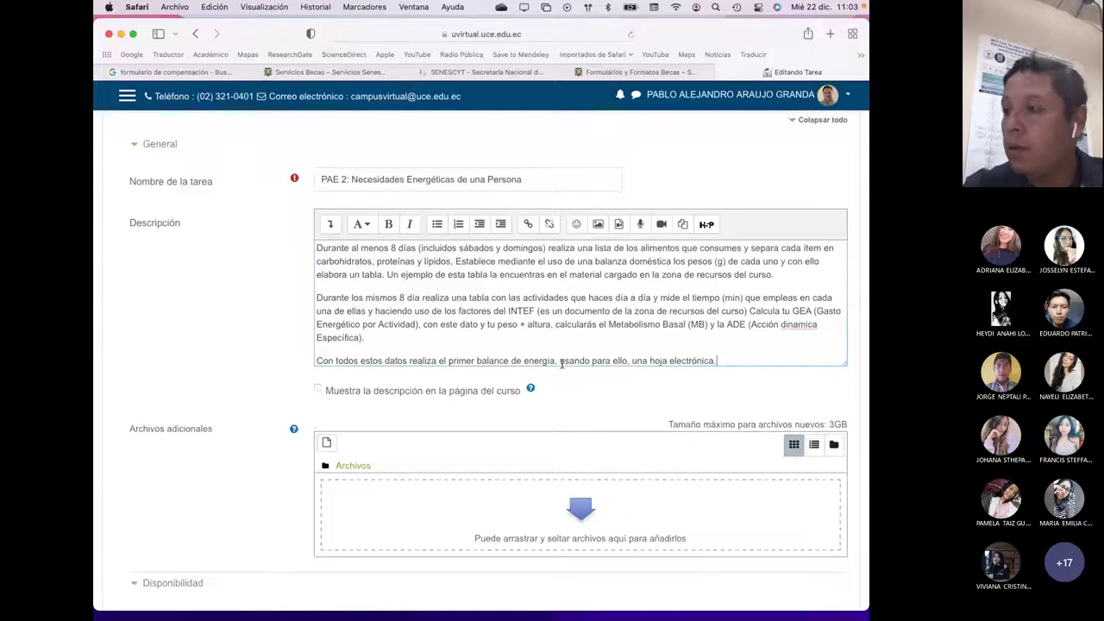
- Add a closing paragraph to the description: "Carga aquí la hoja electrónica resultado de tu estudio de las necesidades energéticas de una persona."
key("Return")
type("Carga aquí la hoja electrónica ")
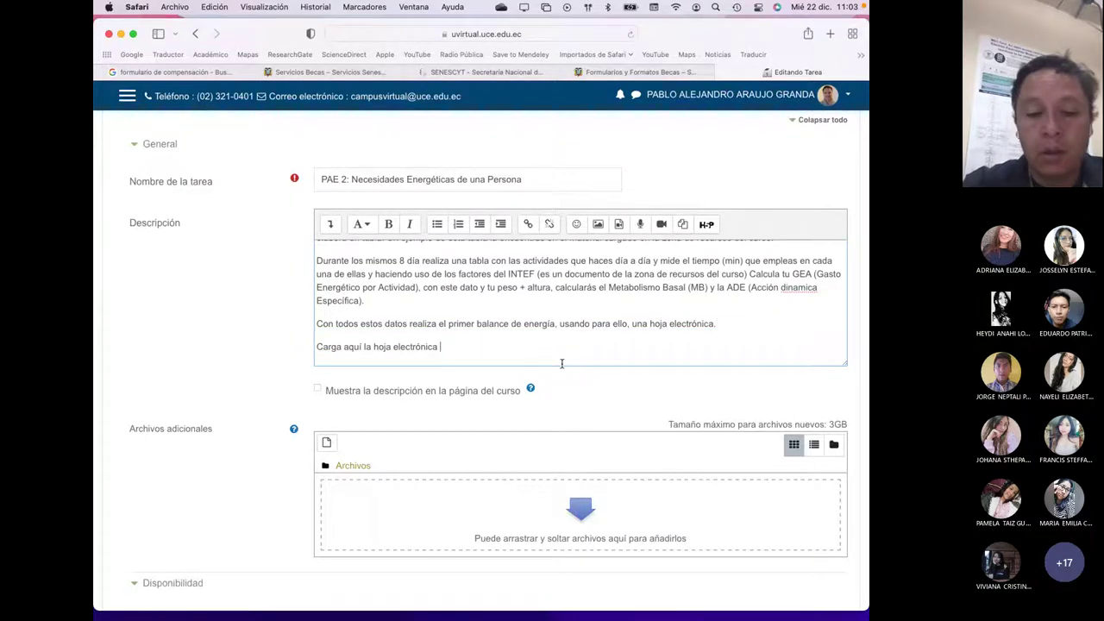
type("desultado de ")
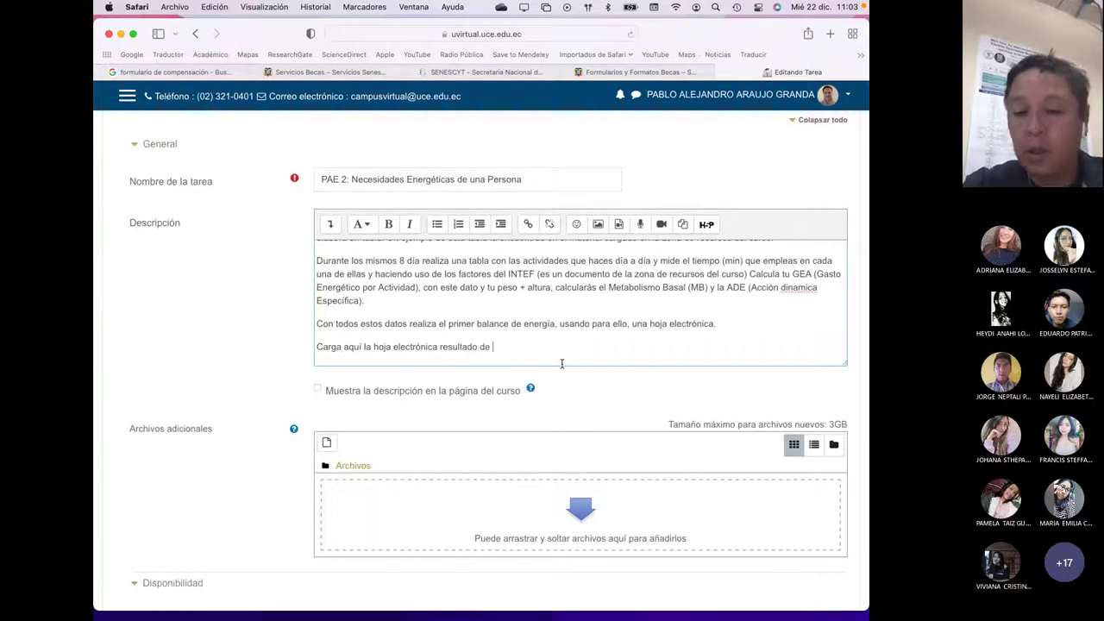
type("tu")
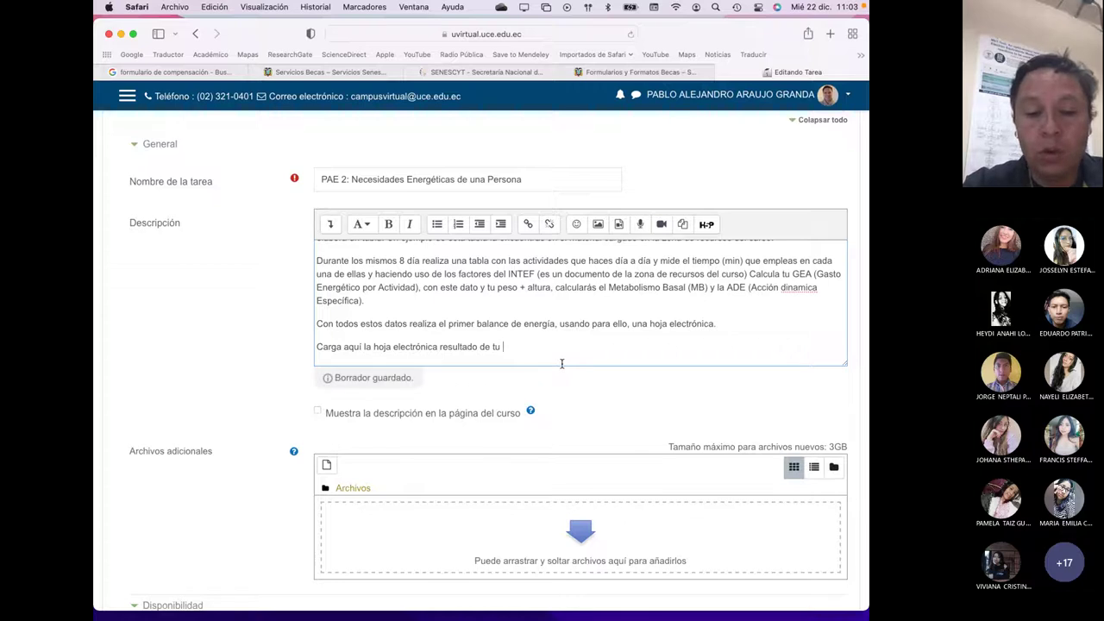
type(" estudio de ")
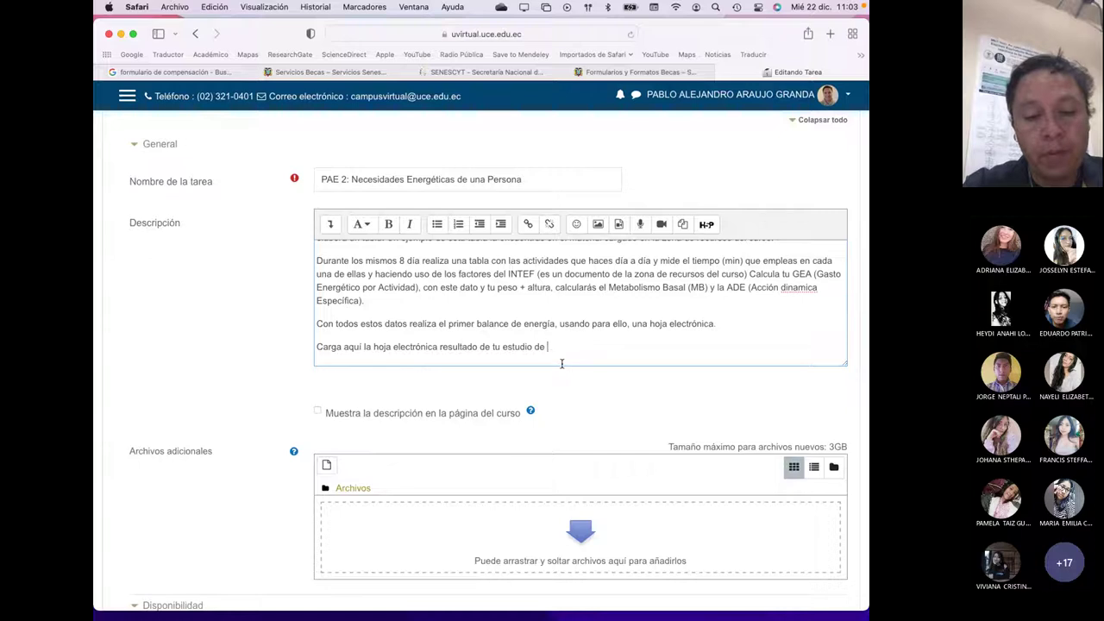
type("las necesidad")
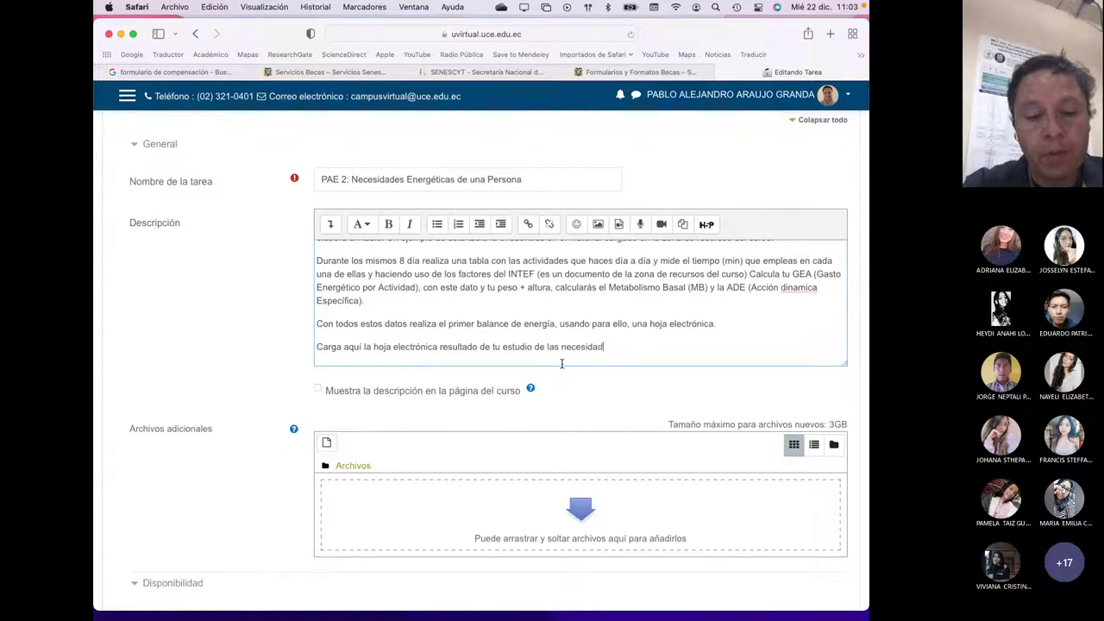
type("es energétic")
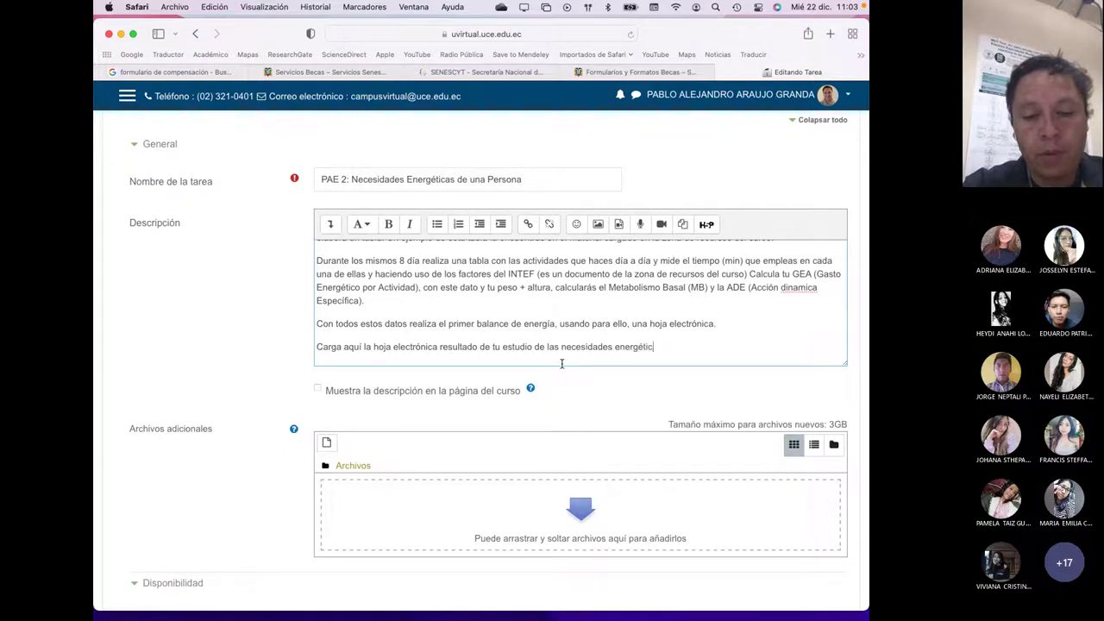
type("as de una persona.")
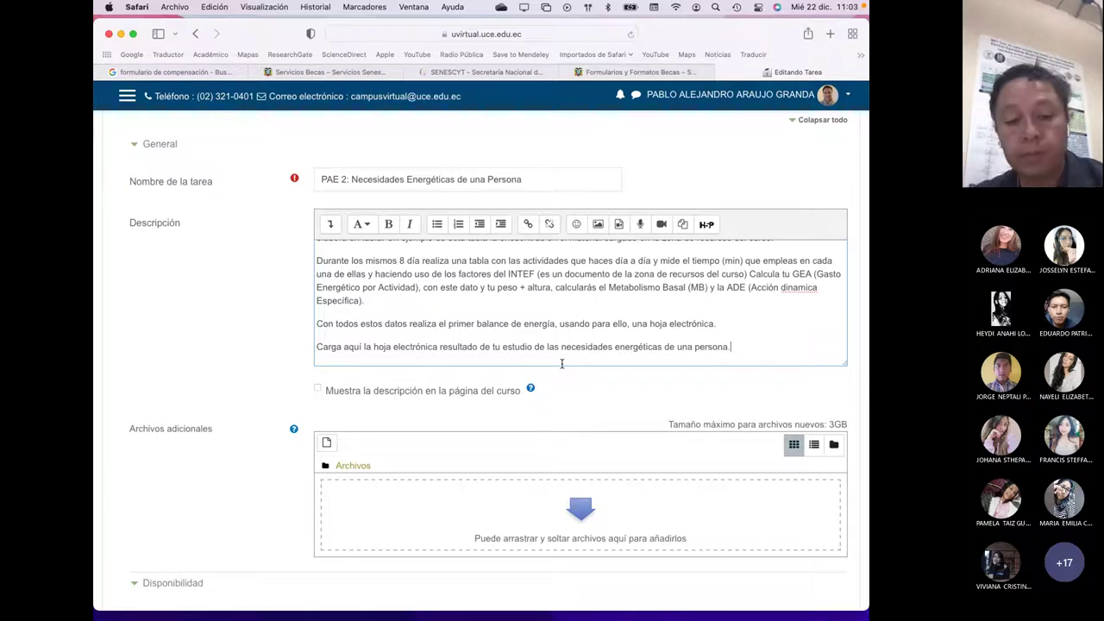
key("super+a")
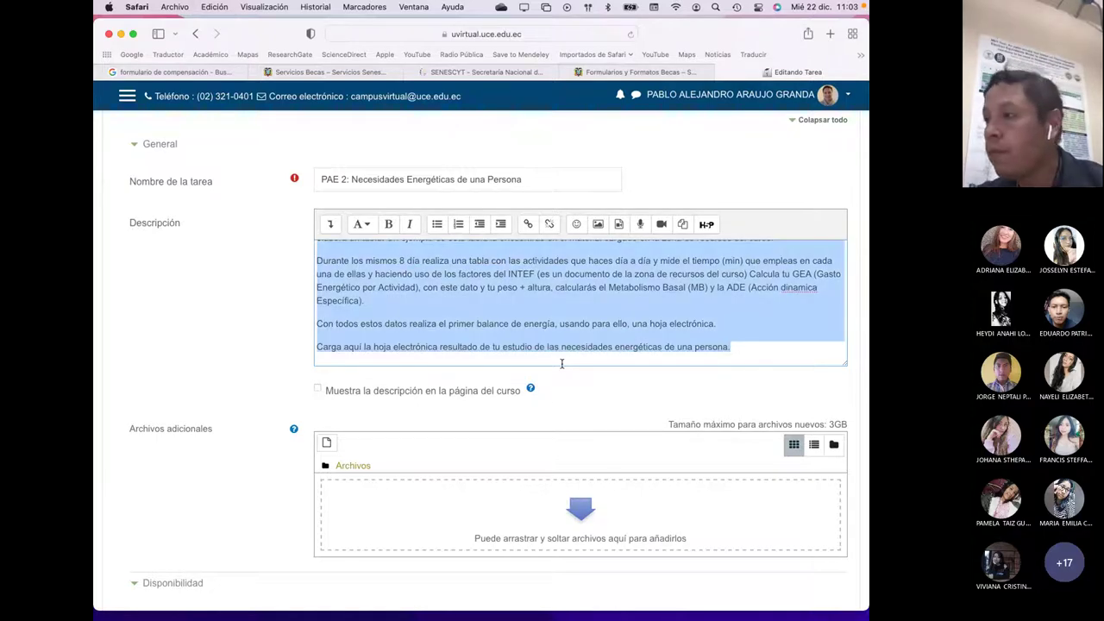
left_click(573, 393)
- Set the day from which submissions are allowed to 22 December 2021 and the due date to 23 December 2021 at 07:00
scroll(571, 392, "down", 3)
scroll(572, 393, "down", 4)
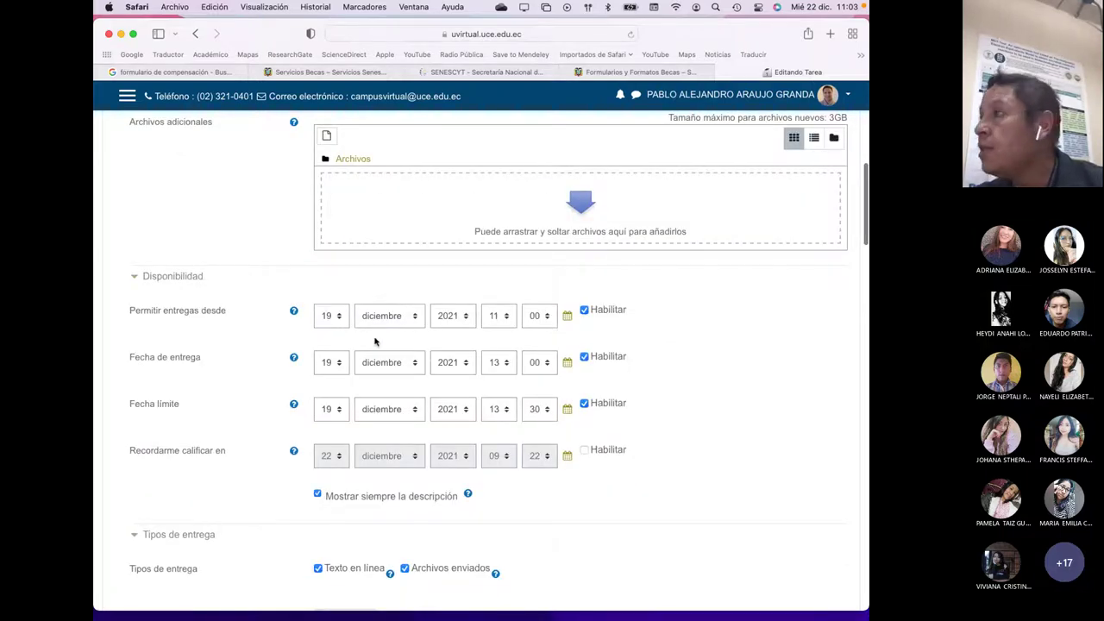
left_click(337, 317)
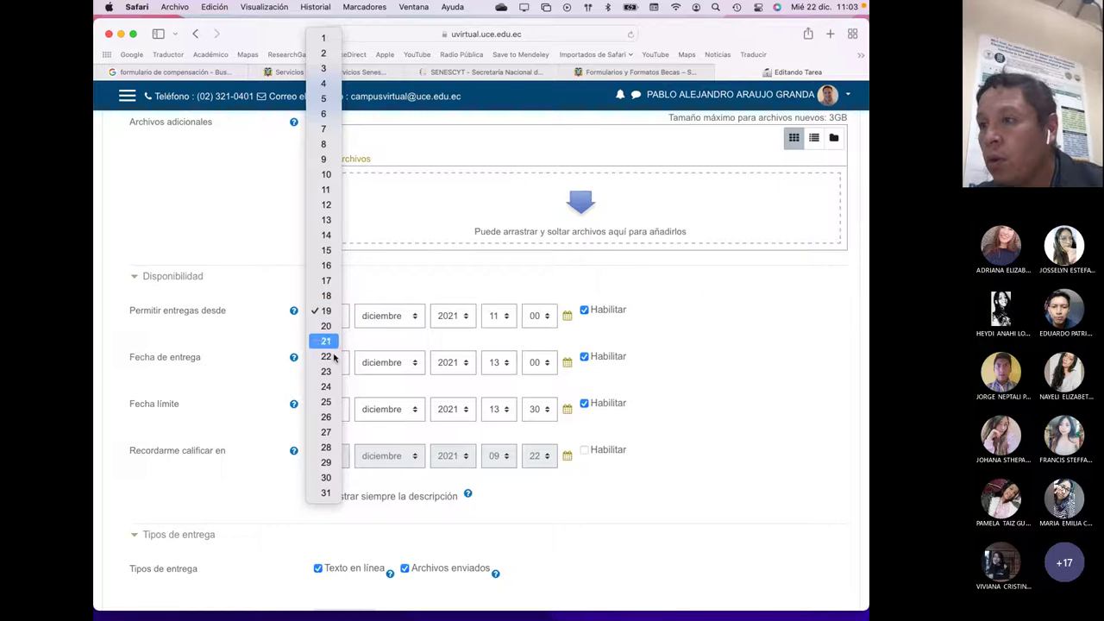
left_click(326, 356)
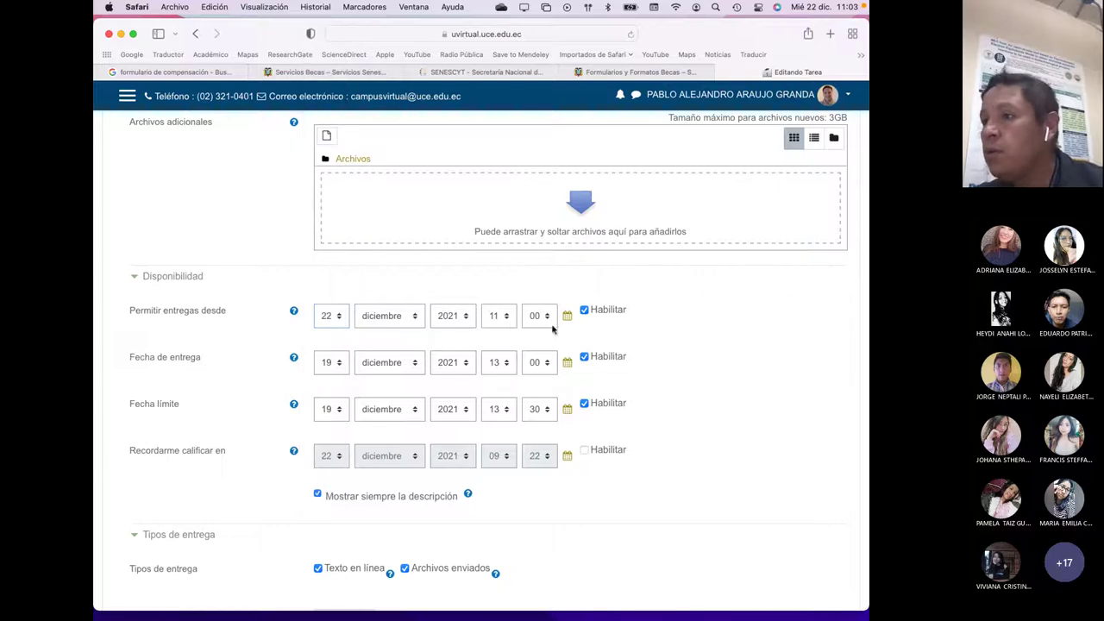
left_click(329, 363)
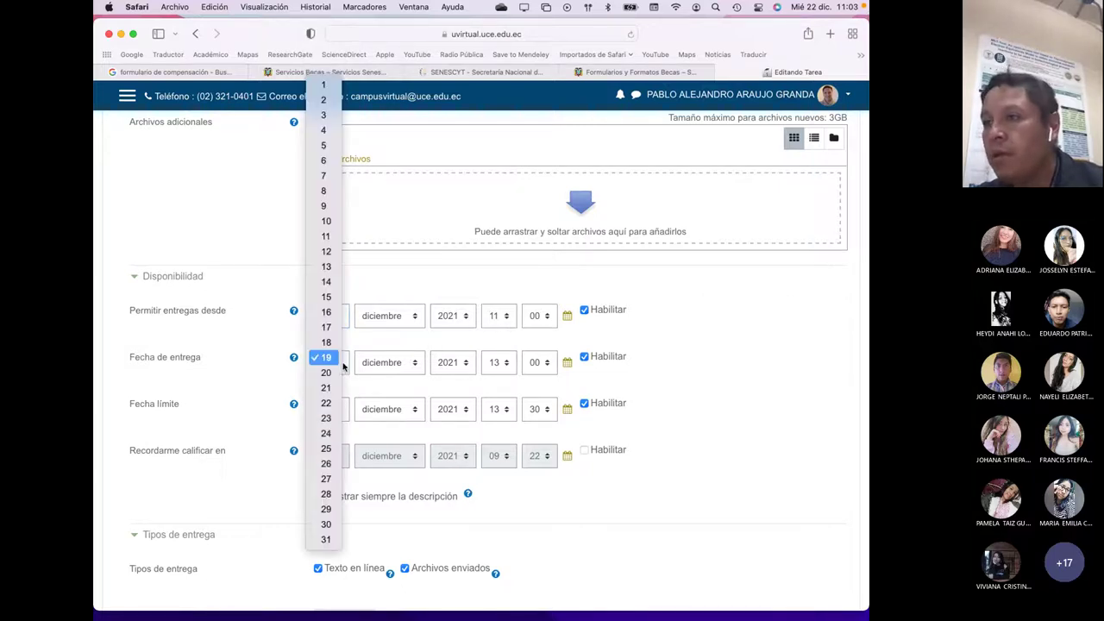
left_click(326, 418)
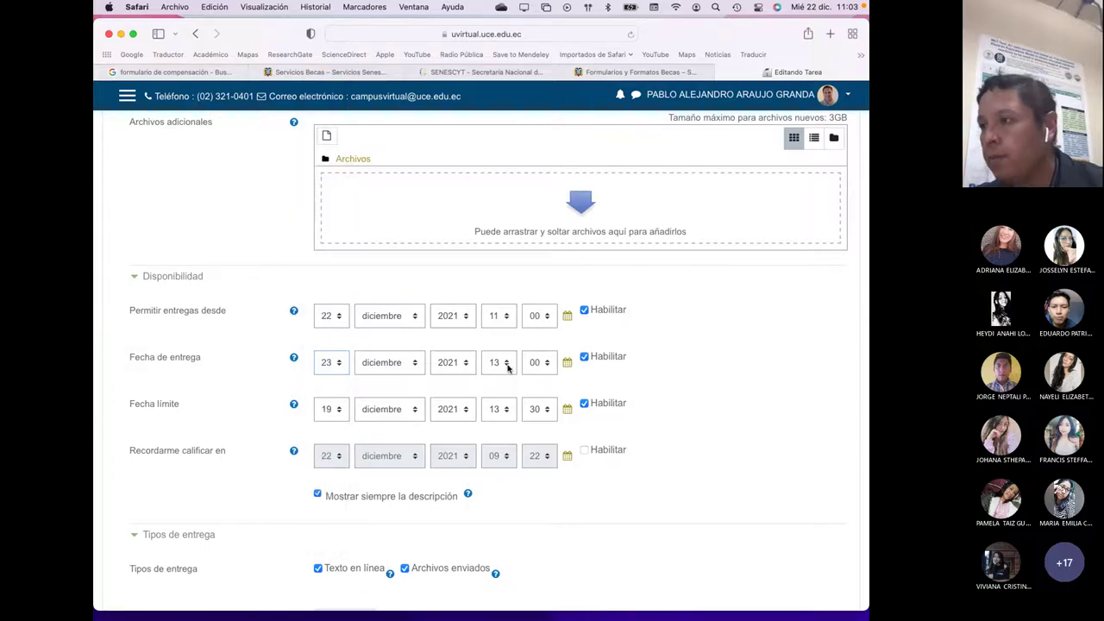
left_click(507, 364)
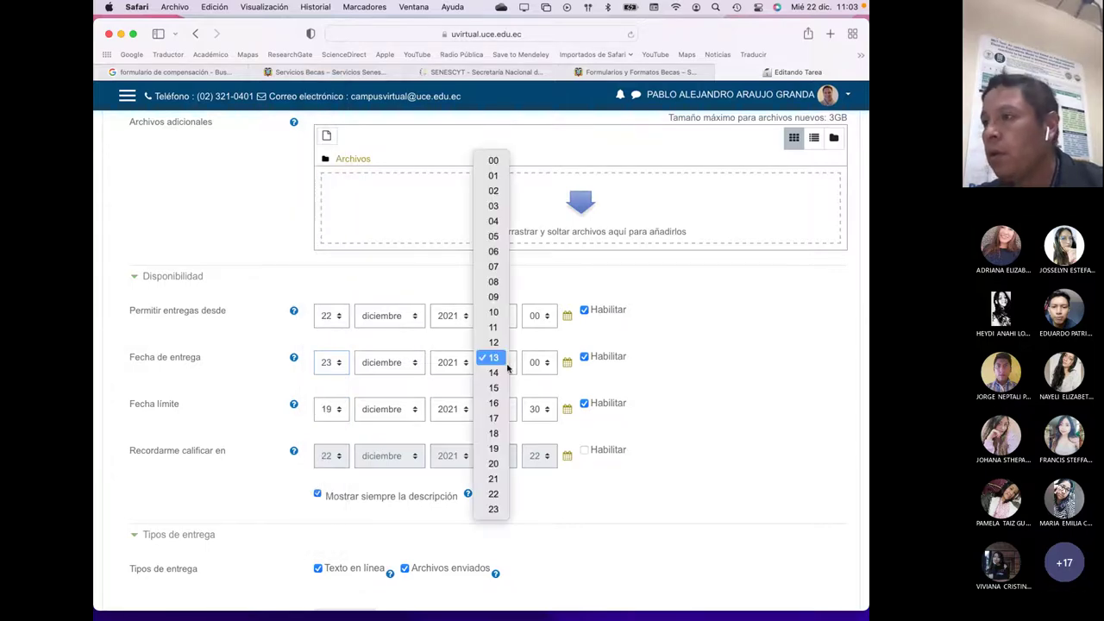
left_click(493, 268)
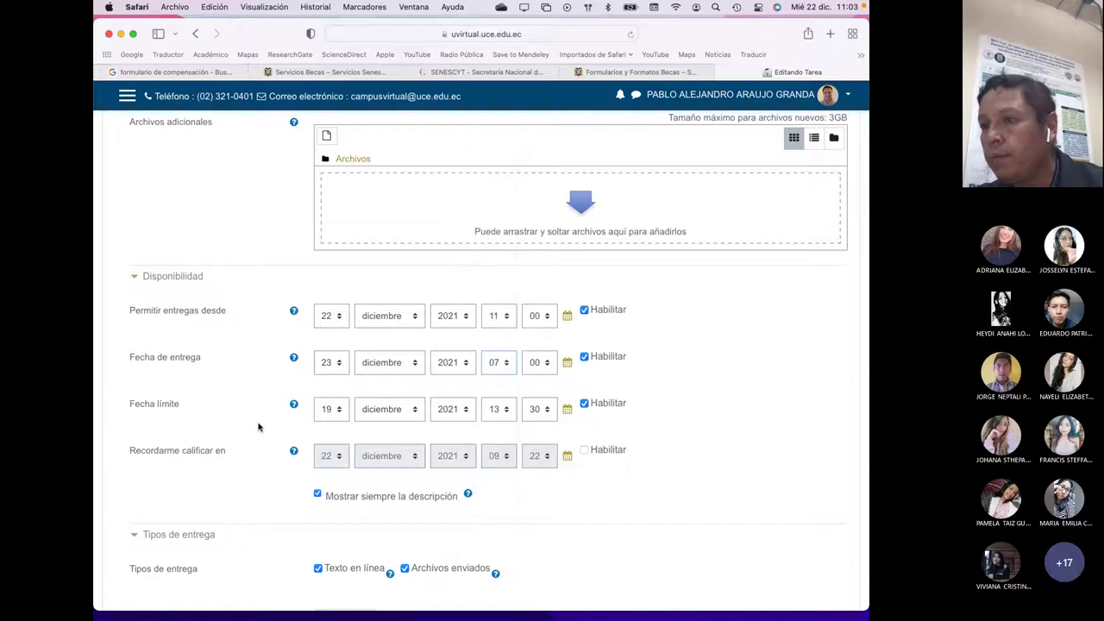
- Set the task's cut-off date (Fecha límite) to 23 December 2021 at 23:59
left_click(336, 410)
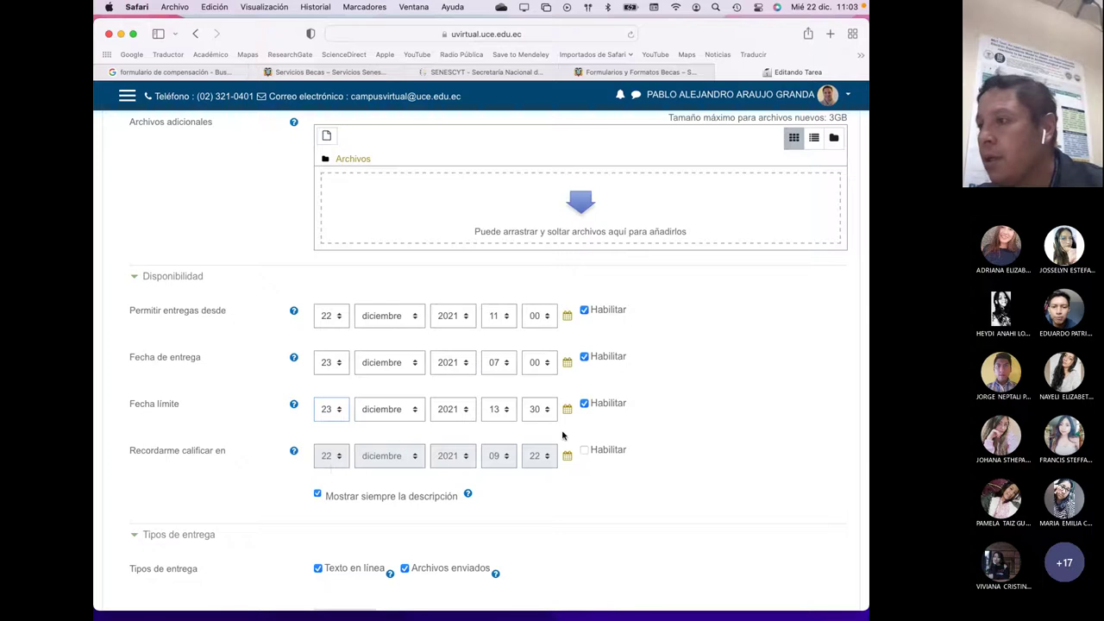
left_click(506, 415)
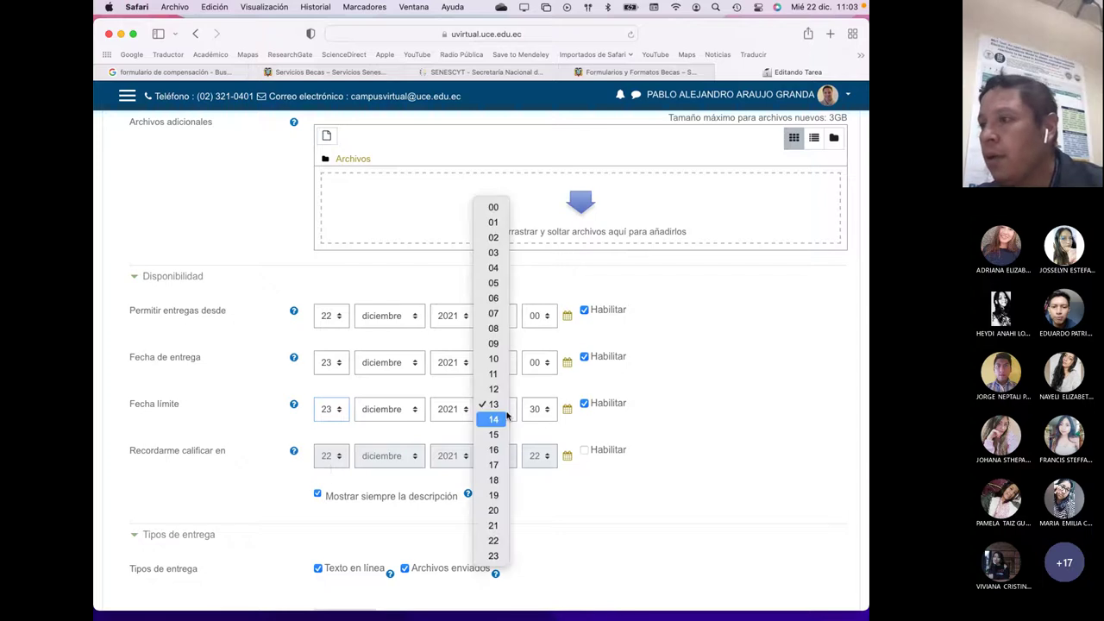
left_click(495, 555)
left_click(553, 411)
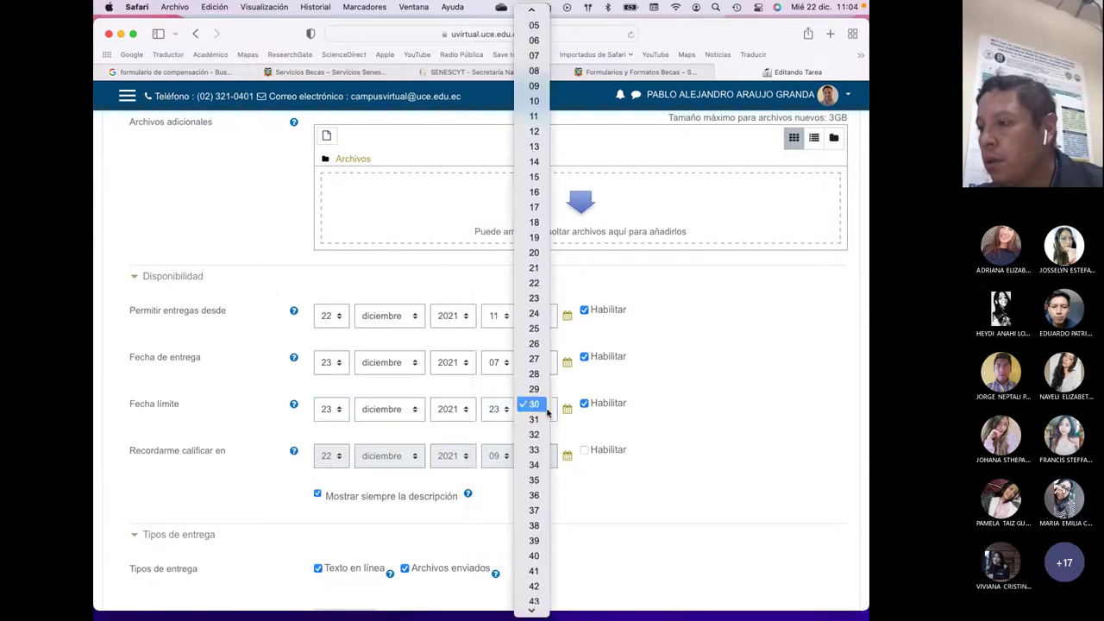
left_click(533, 608)
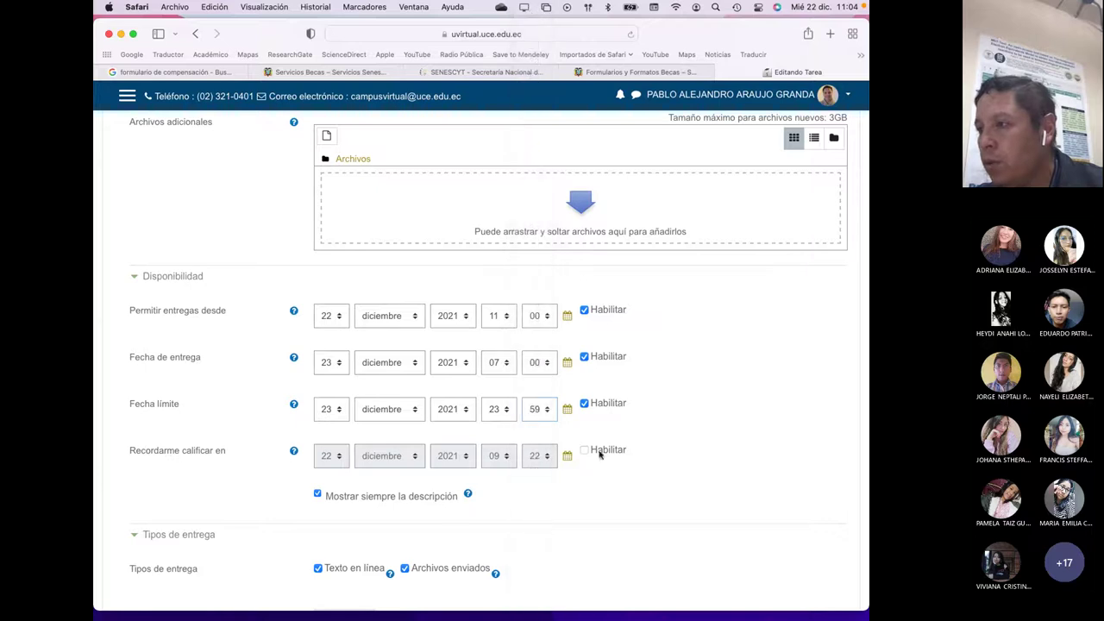
- Review the task's submission types, feedback, submission, group submission and notification settings
scroll(453, 507, "down", 3)
scroll(453, 510, "down", 3)
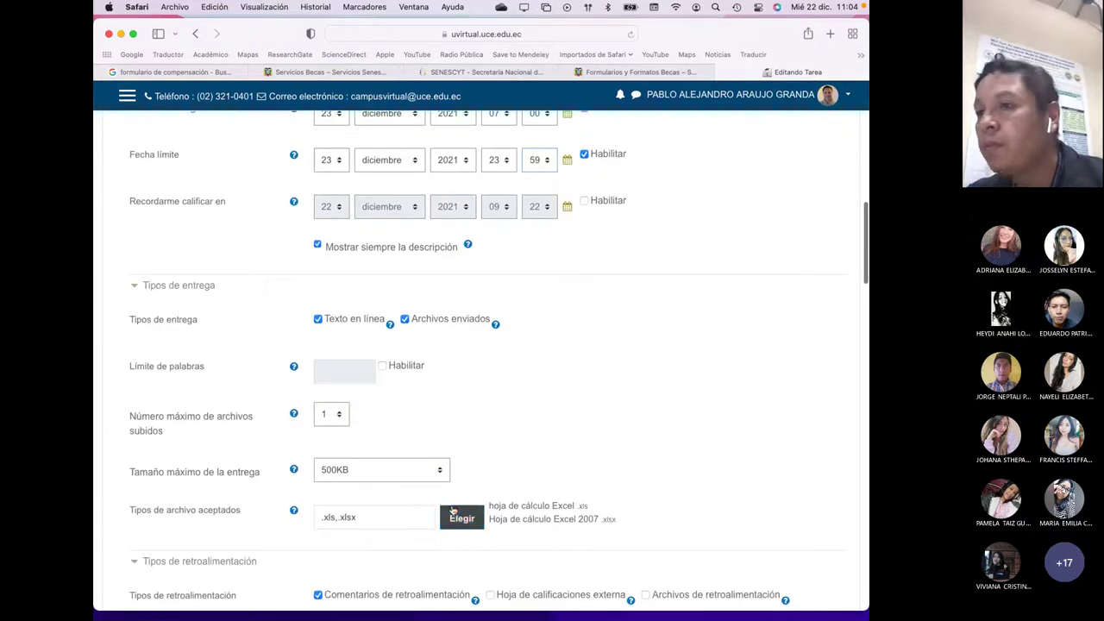
scroll(423, 494, "down", 2)
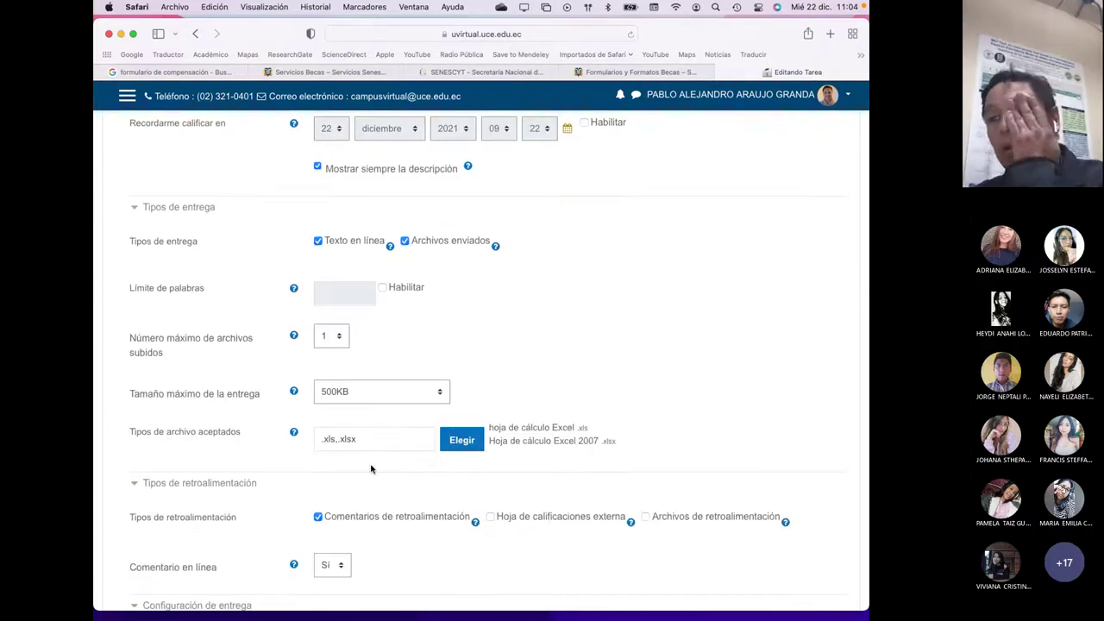
scroll(379, 468, "down", 3)
scroll(388, 469, "down", 2)
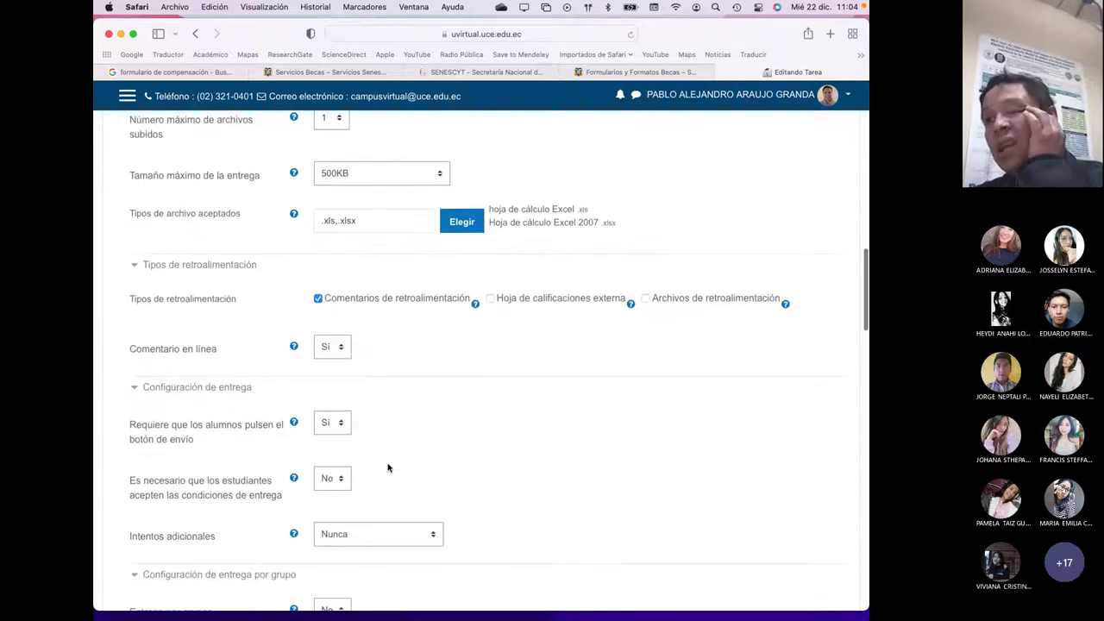
scroll(388, 469, "down", 3)
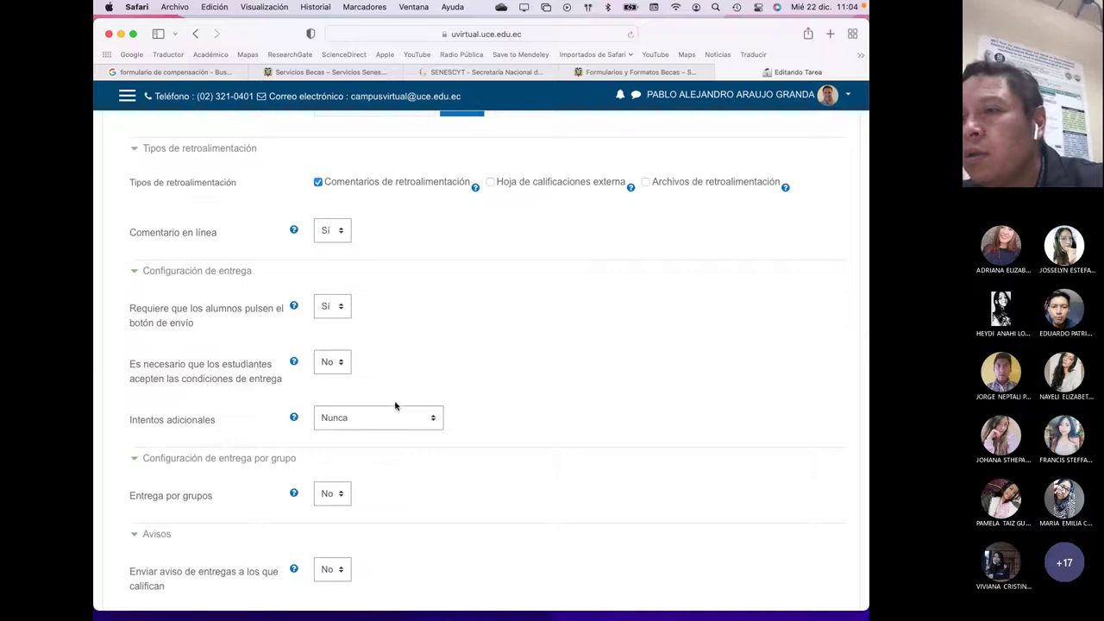
scroll(393, 409, "down", 2)
scroll(384, 420, "down", 3)
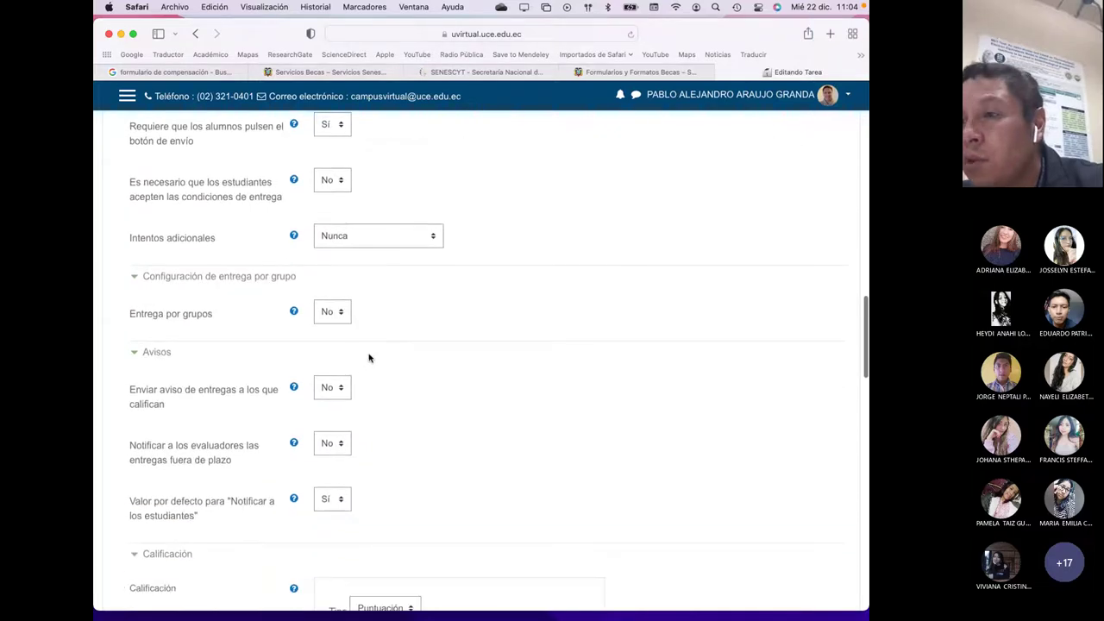
scroll(396, 374, "up", 4)
scroll(397, 374, "down", 6)
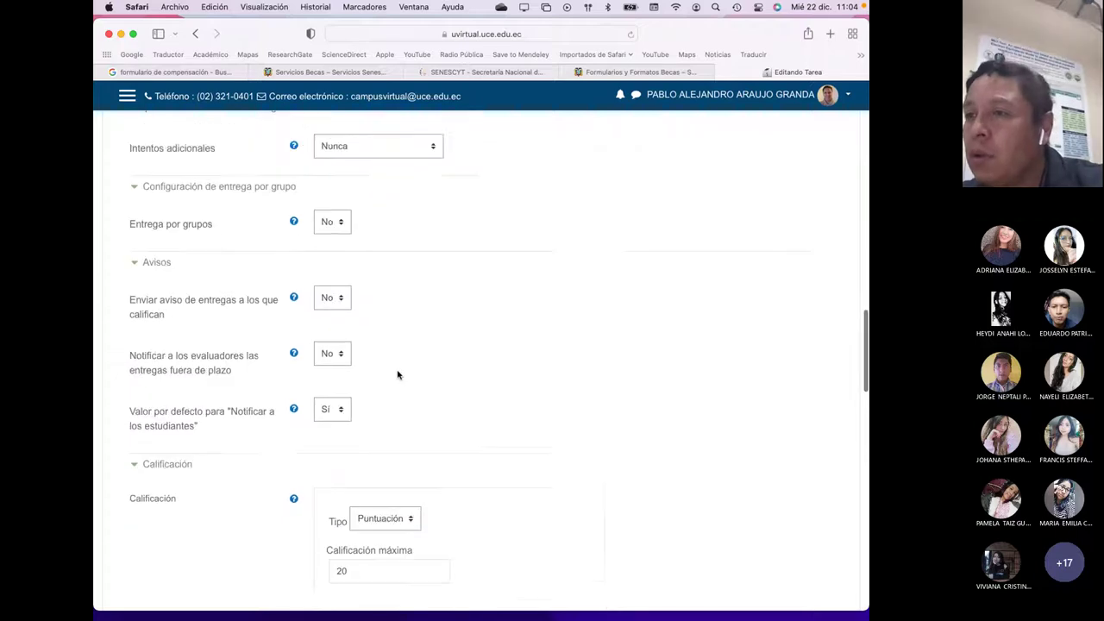
- Set the task's grade category (Categoría de calificaciones) to Componente Individual
scroll(396, 372, "up", 1)
scroll(406, 348, "down", 9)
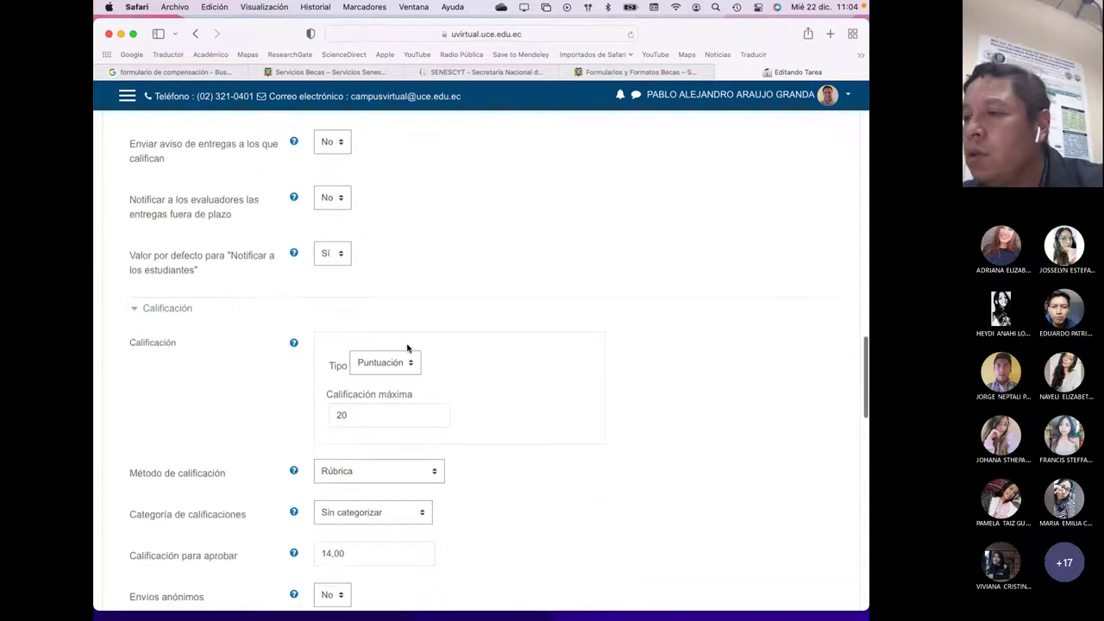
left_click(423, 332)
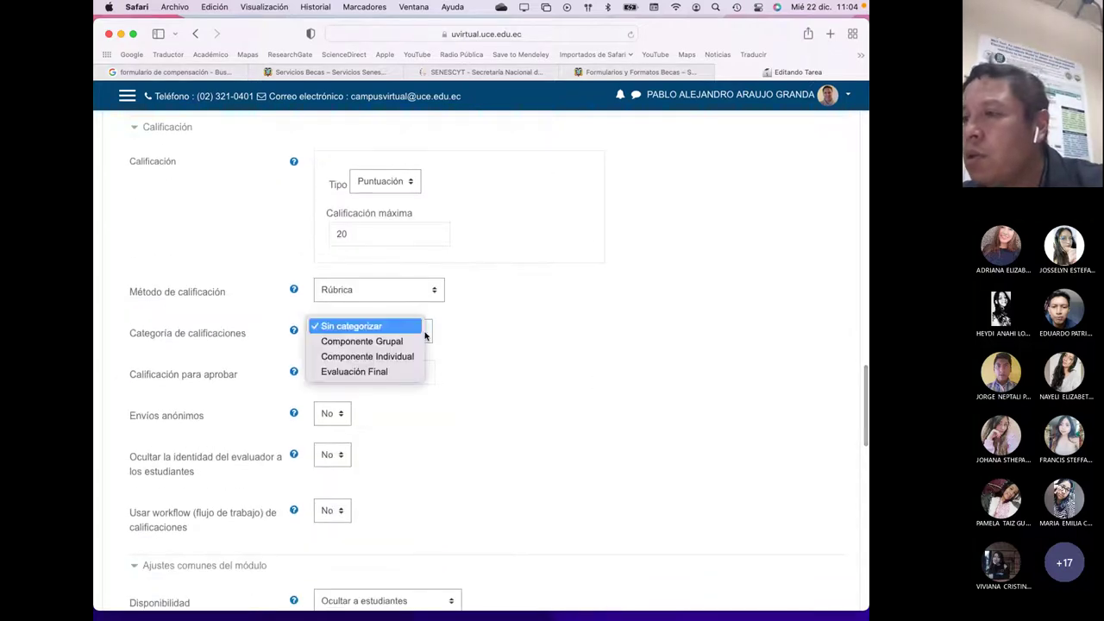
left_click(400, 357)
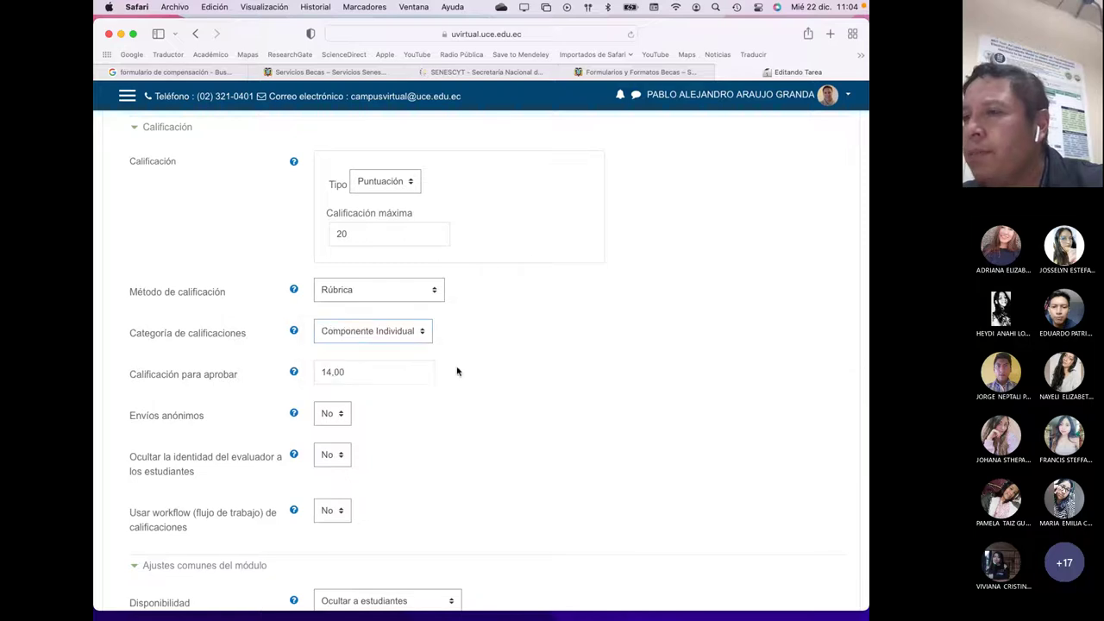
- Set the task's availability to "Mostrar en la página del curso" and its grouping (Agrupamiento) to Todos PAE
scroll(457, 371, "down", 1)
scroll(457, 371, "down", 6)
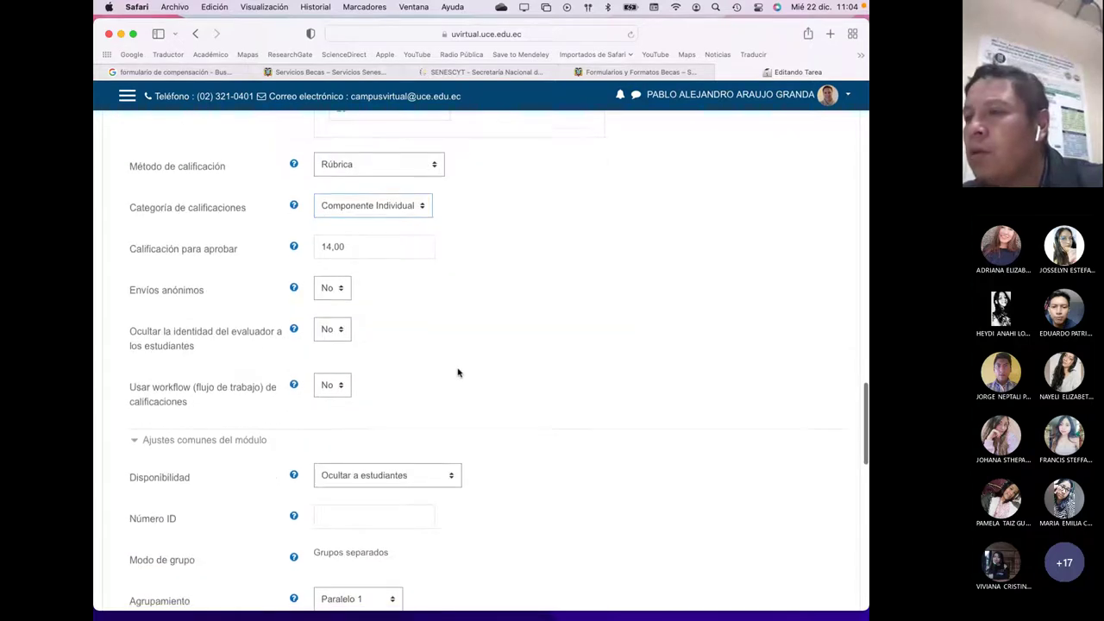
left_click(448, 353)
left_click(442, 337)
scroll(474, 388, "down", 3)
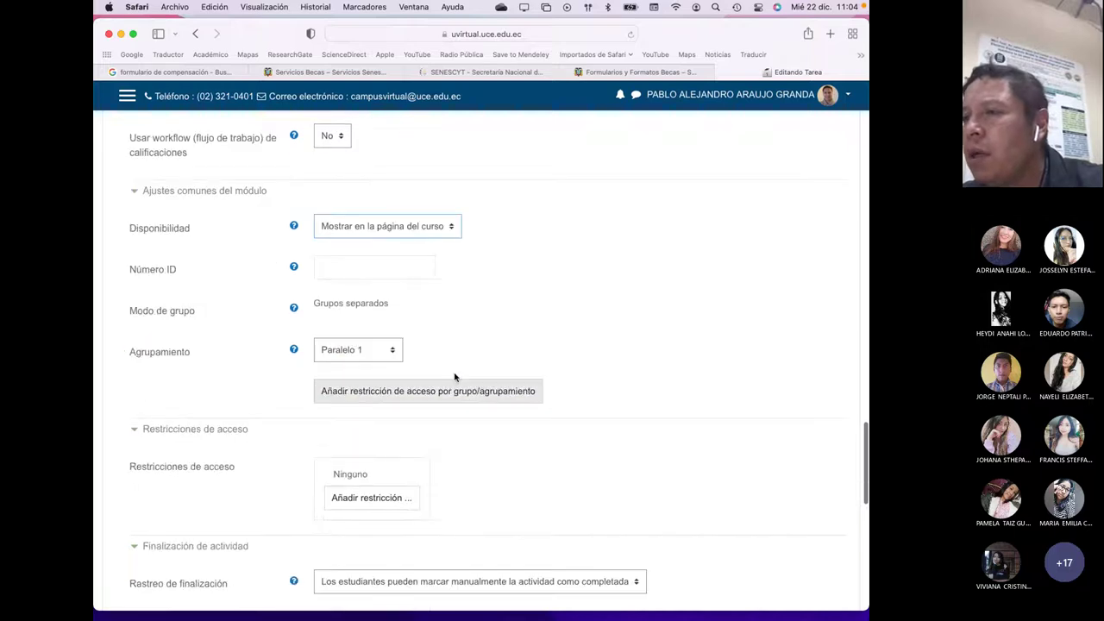
left_click(392, 353)
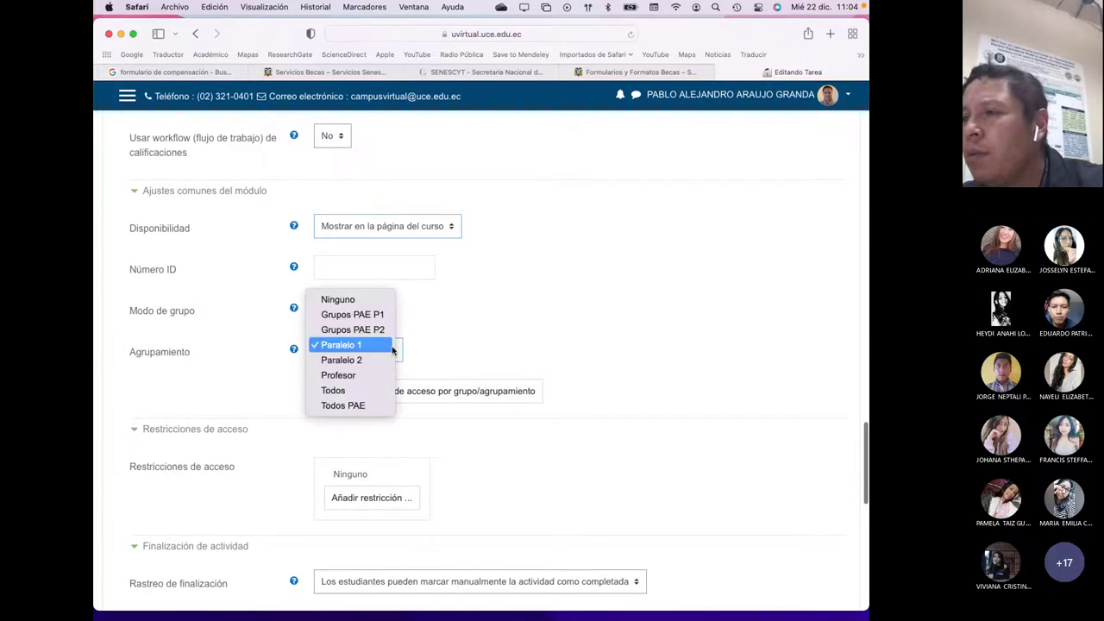
left_click(373, 406)
- Set completion tracking to "Mostrar la actividad como completada cuando se cumplan las condiciones" and require students to view the activity
scroll(507, 393, "down", 3)
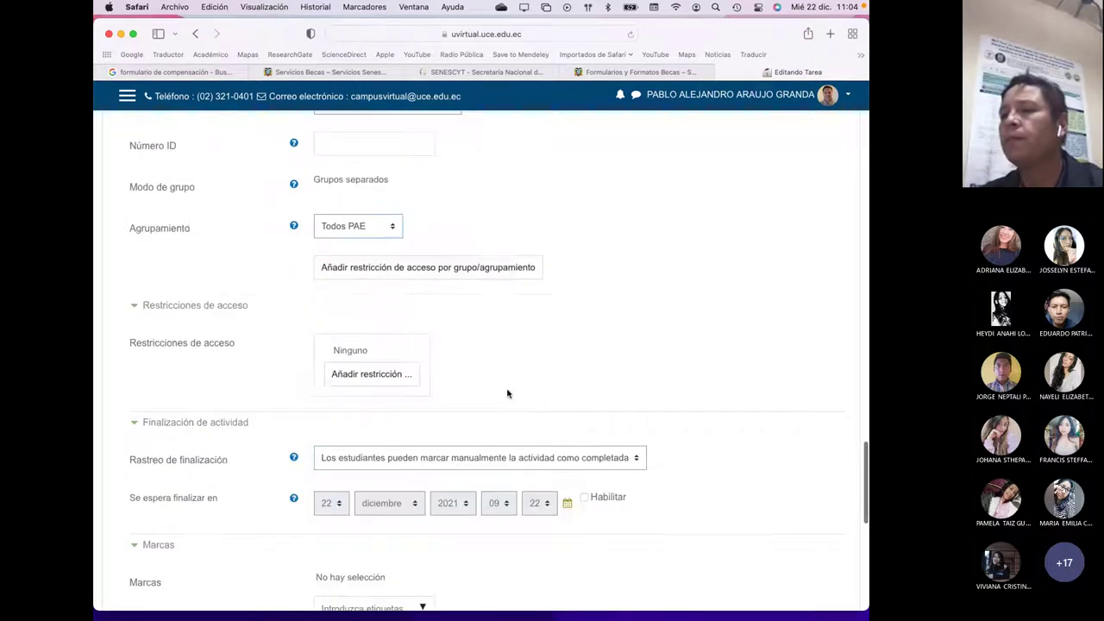
scroll(507, 393, "down", 4)
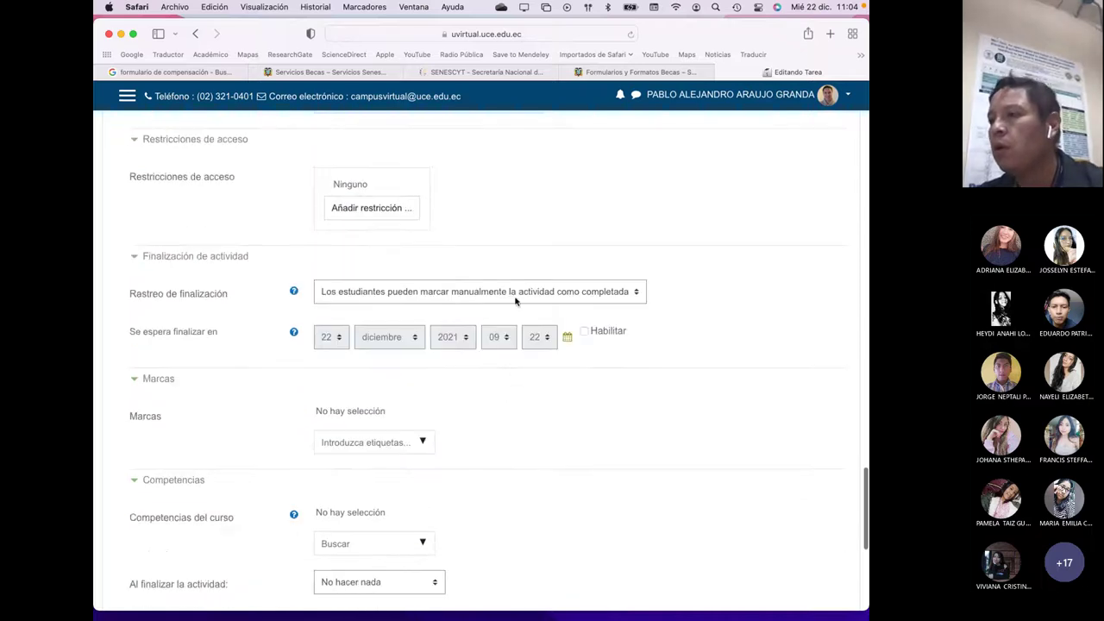
left_click(516, 300)
left_click(510, 300)
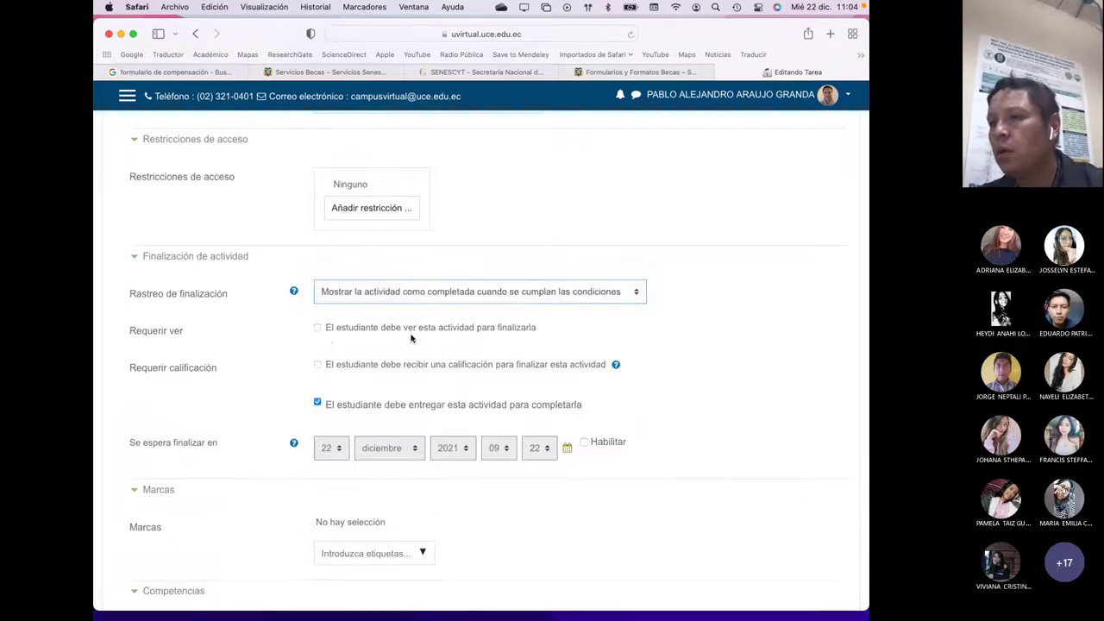
left_click(317, 328)
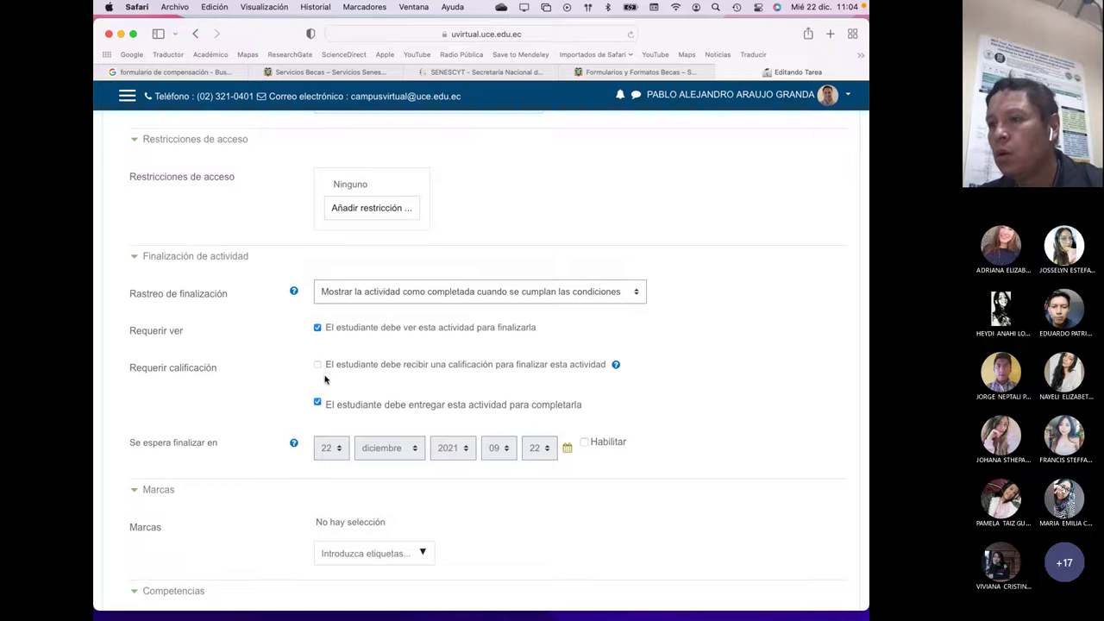
- Save the changes back to the course page and open the "PAE 2: Necesidades Energéticas de una Persona" activity
scroll(431, 379, "down", 7)
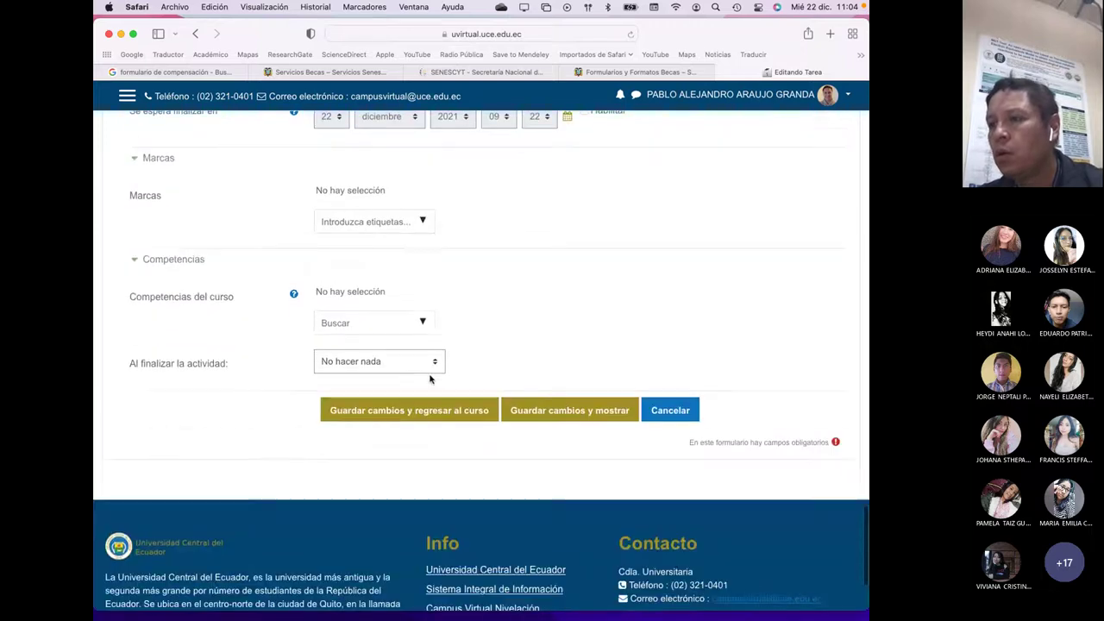
left_click(444, 415)
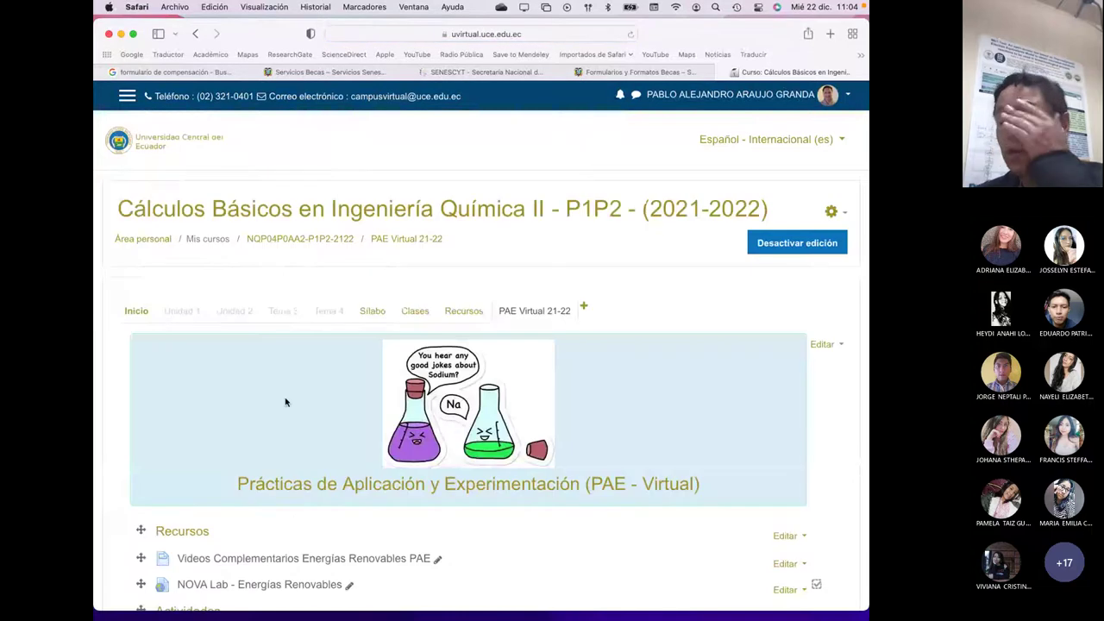
scroll(311, 401, "down", 6)
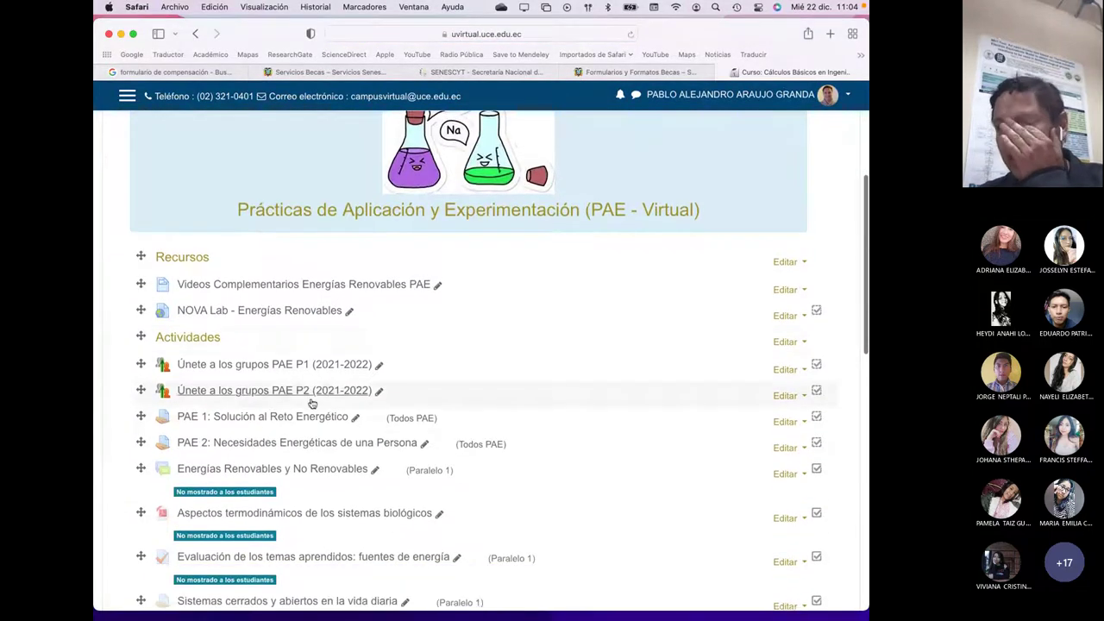
scroll(312, 403, "down", 1)
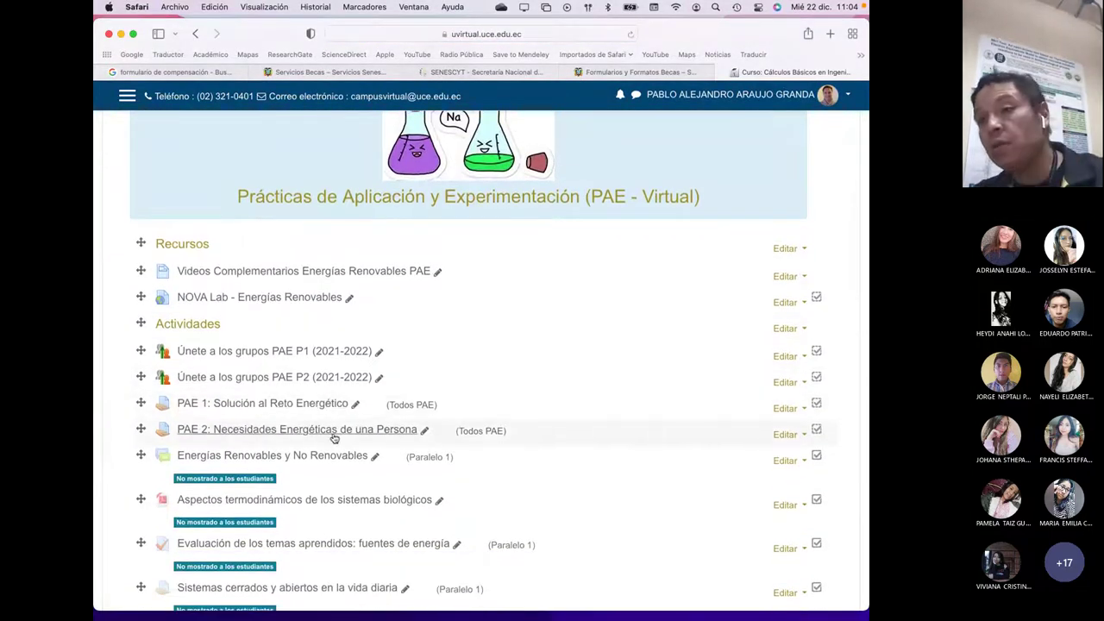
key("super+bracketleft")
left_click(333, 431)
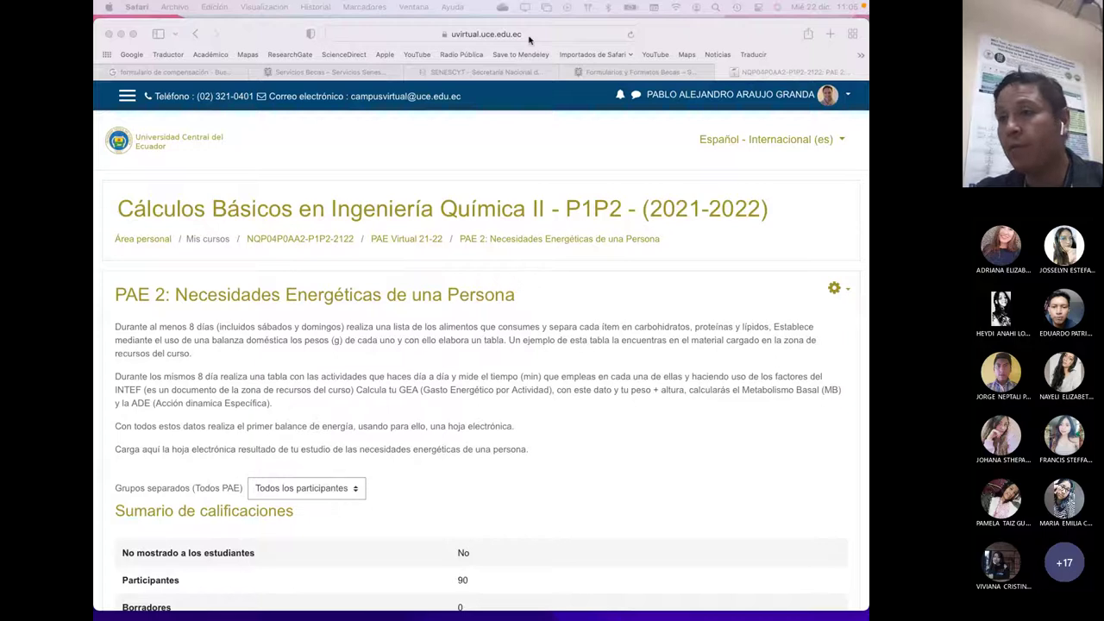
- Return to the PAE Virtual 21-22 course section and go to its list of activities
left_click(405, 243)
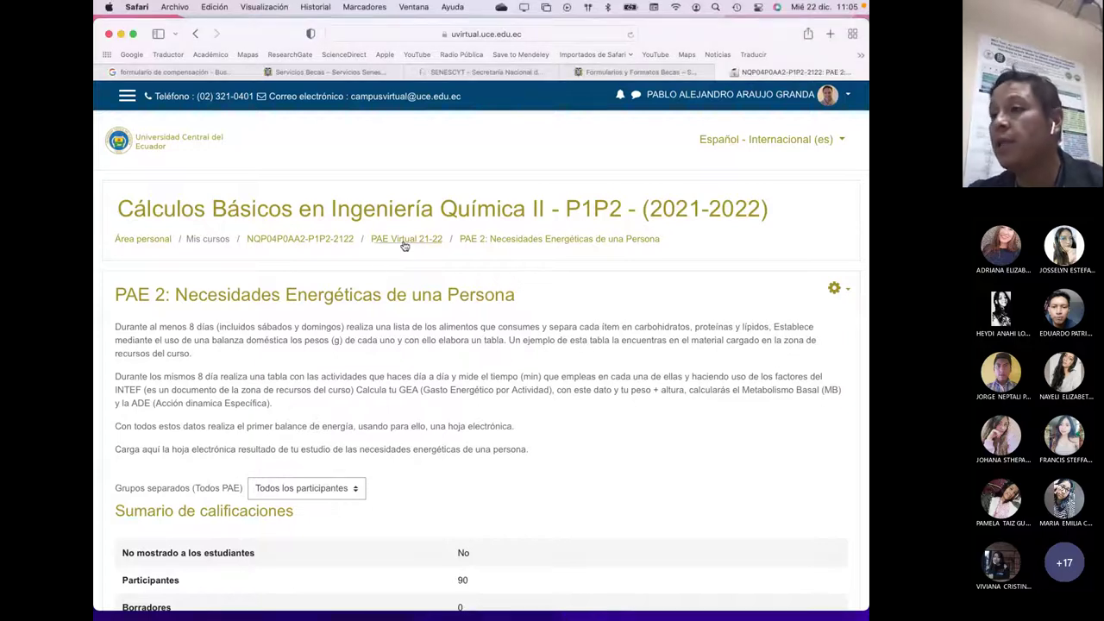
scroll(271, 399, "down", 10)
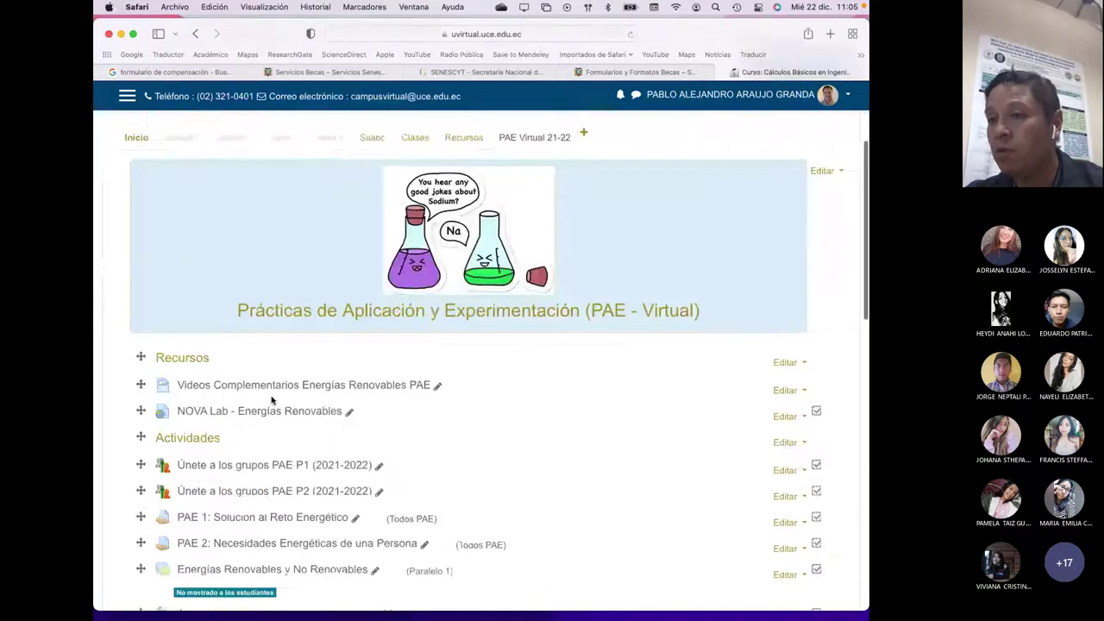
scroll(276, 399, "down", 2)
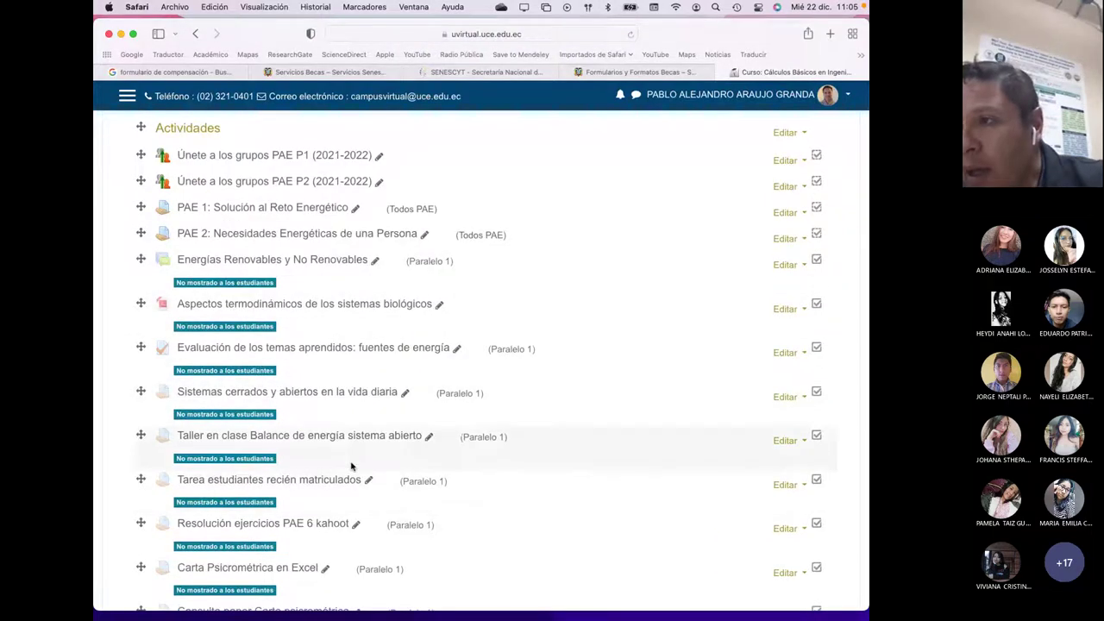
- Rename "Sistemas cerrados y abiertos en la vida diaria" as "PAE 3: Balance de Energía en el Hogar" and move it directly below PAE 2
left_click(404, 393)
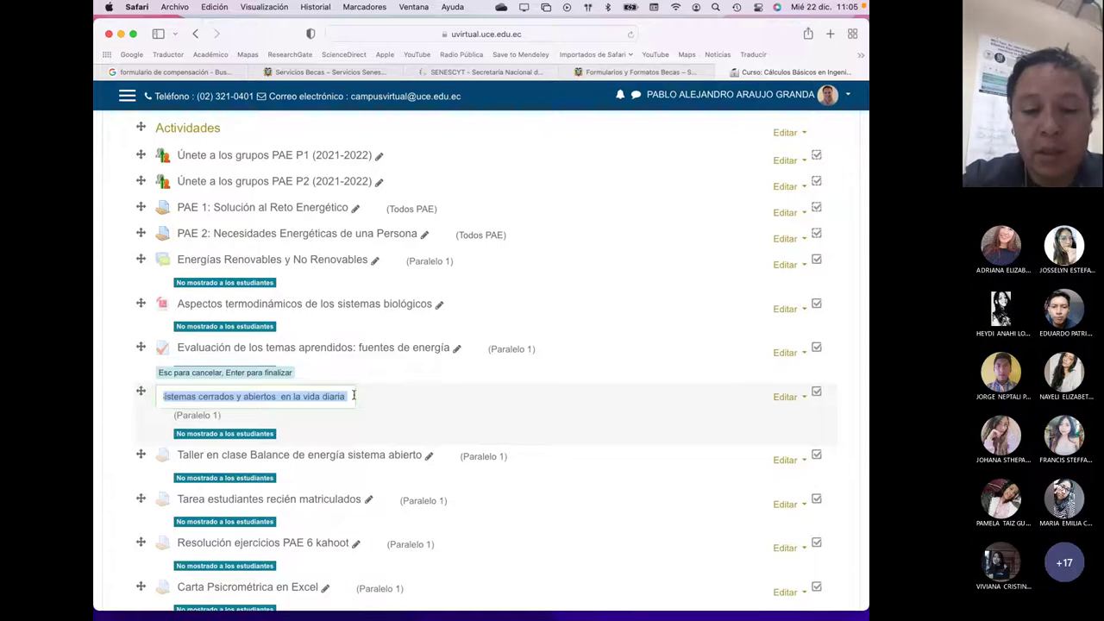
type("PAWE")
key("BackSpace")
key("BackSpace")
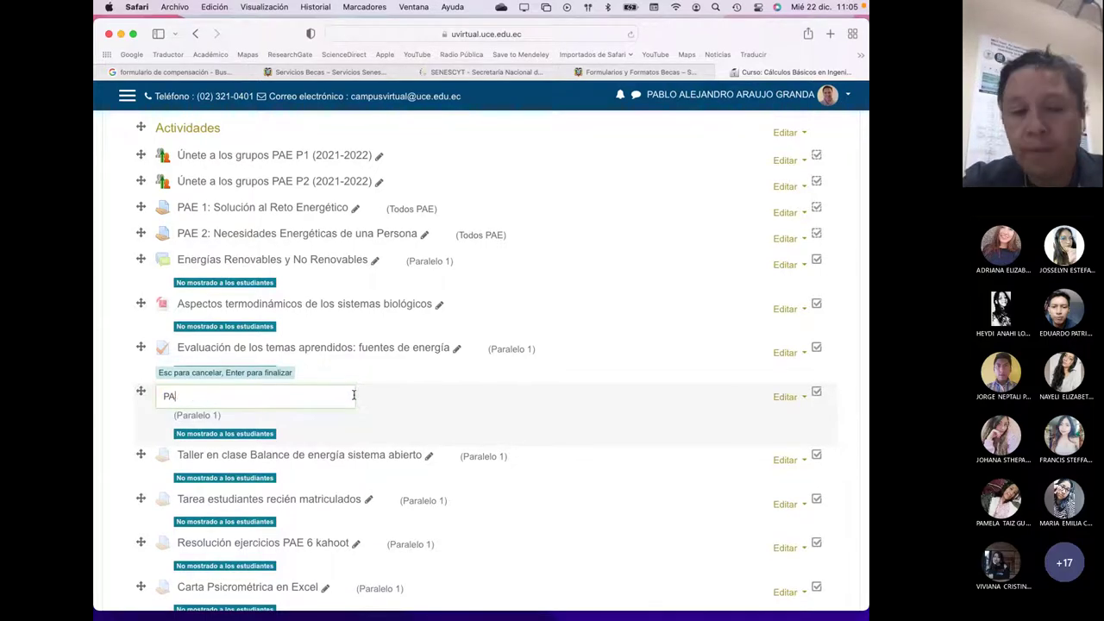
type("E 3:")
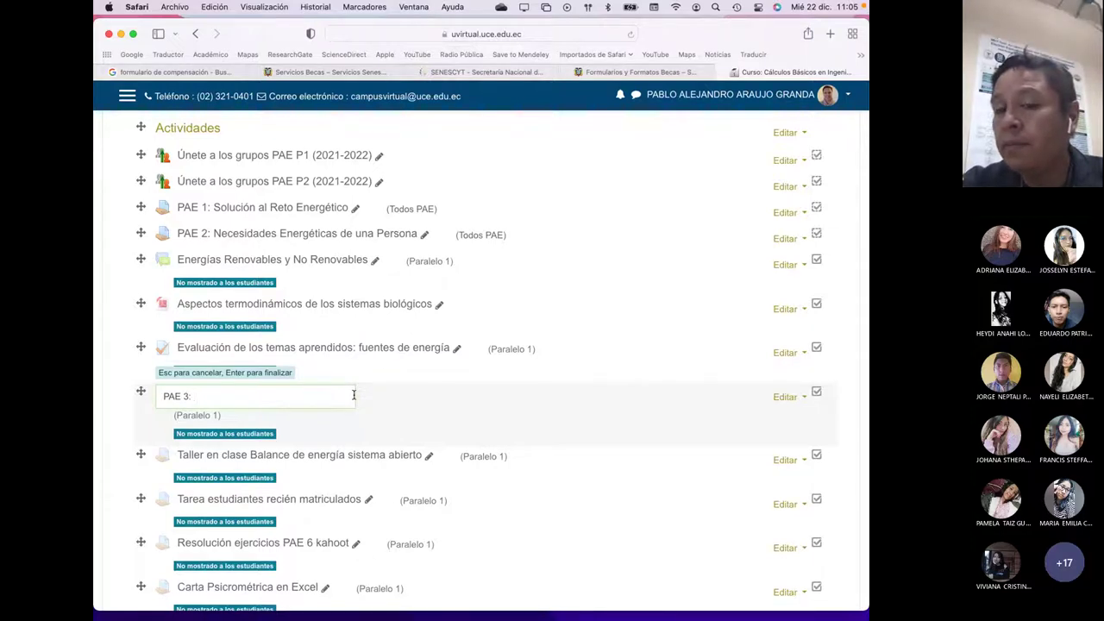
type("Balance")
type("de ")
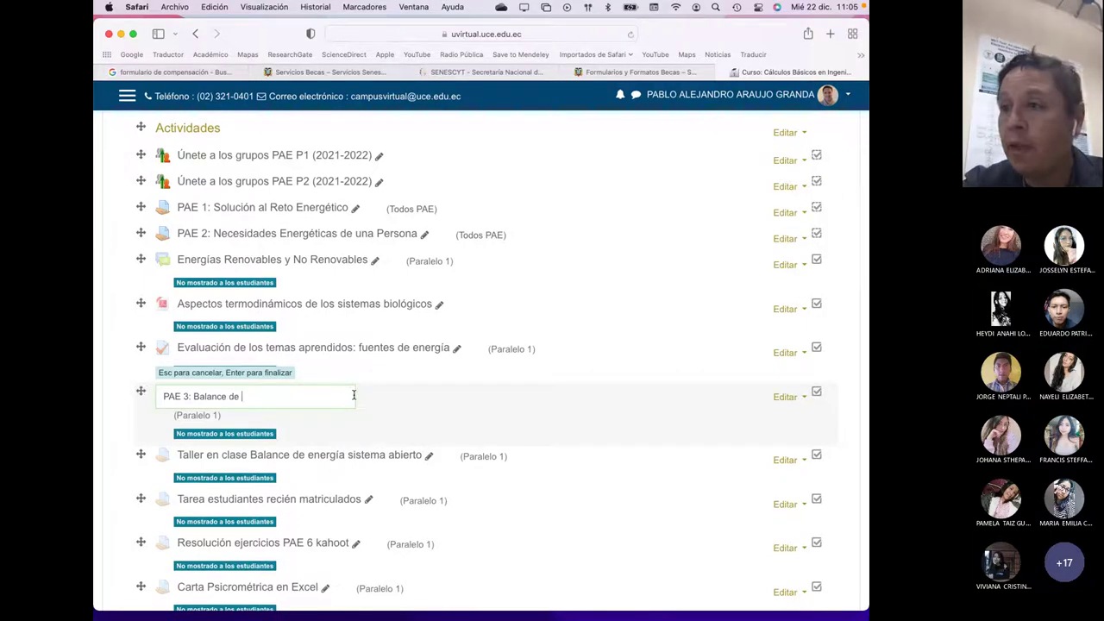
type("Energía ene")
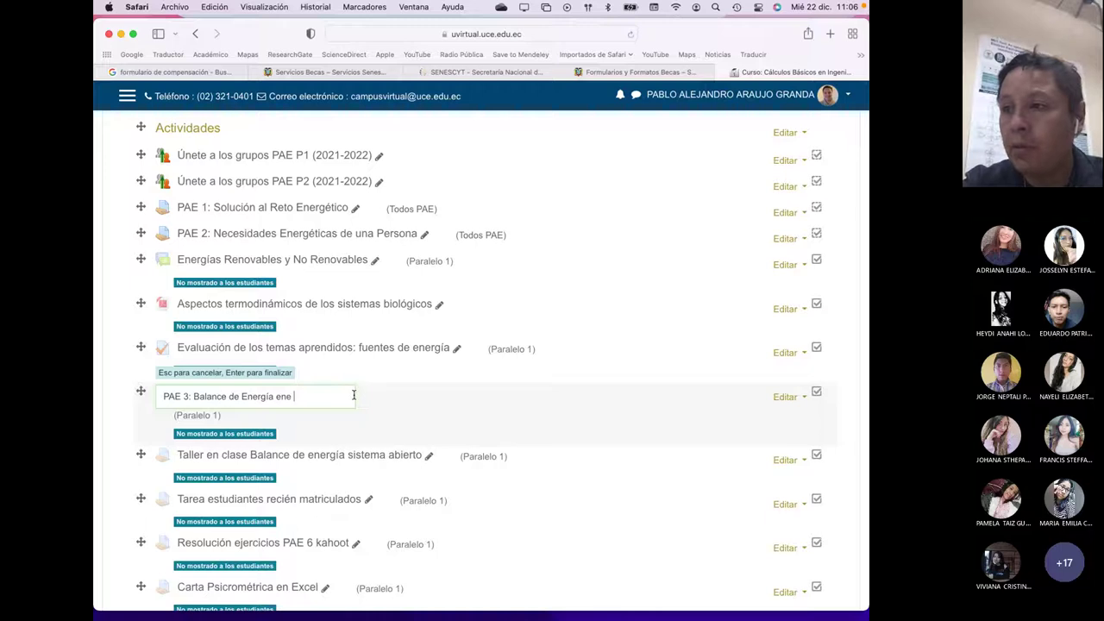
key("BackSpace")
key("BackSpace")
type("el Hogar")
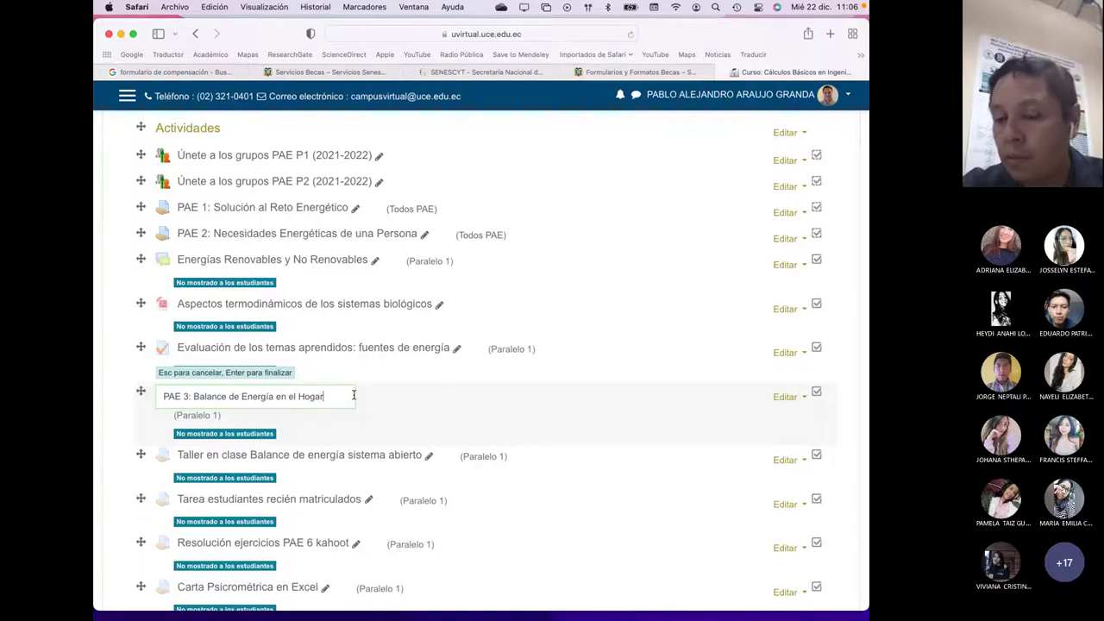
key("Return")
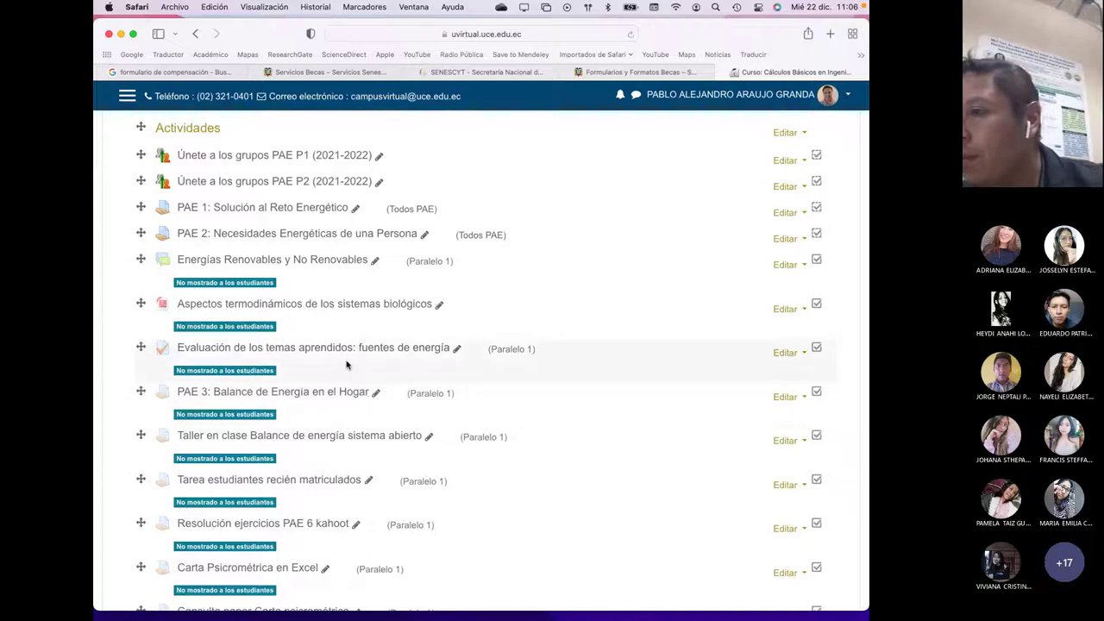
left_click_drag(141, 390, 141, 261)
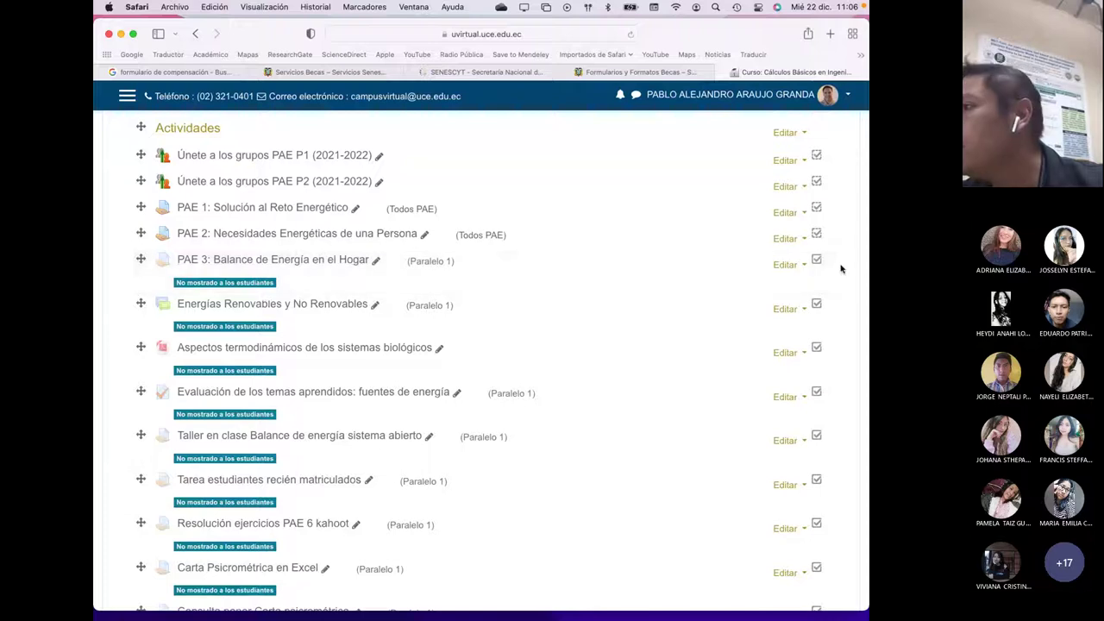
- Open the settings of the PAE 3 assignment for editing and enlarge its description editor to show more text
left_click(796, 265)
left_click(781, 284)
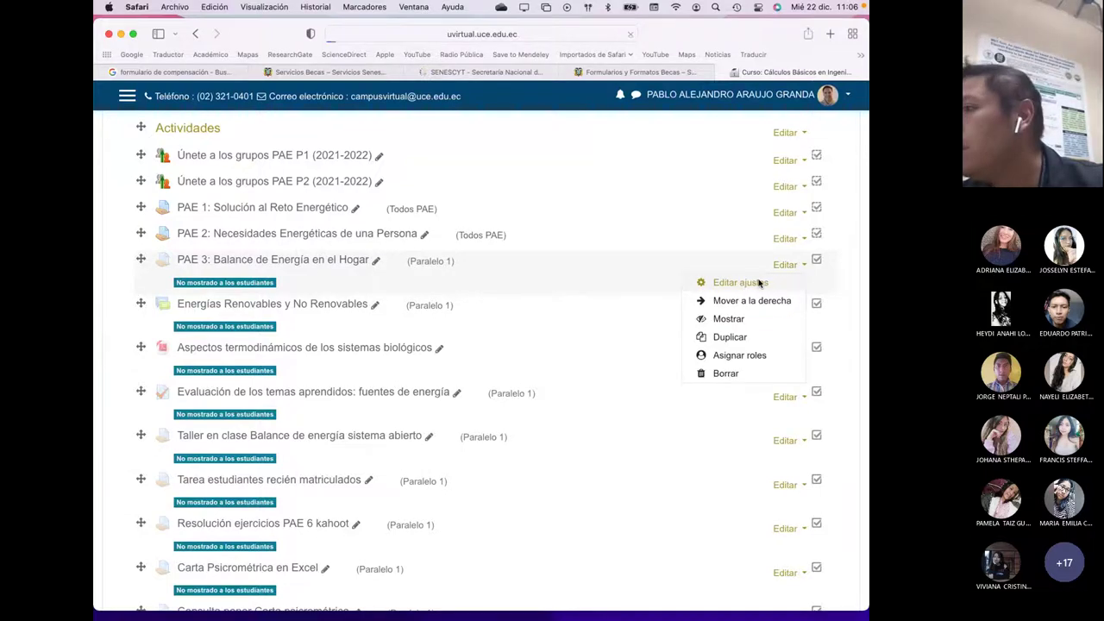
scroll(442, 406, "down", 3)
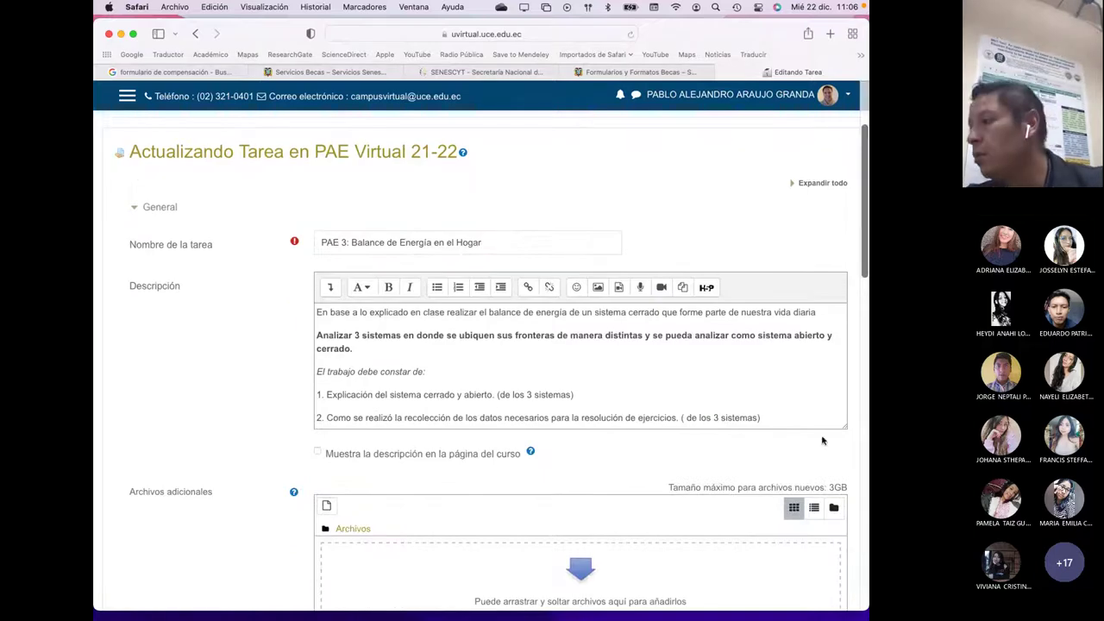
left_click_drag(844, 425, 851, 552)
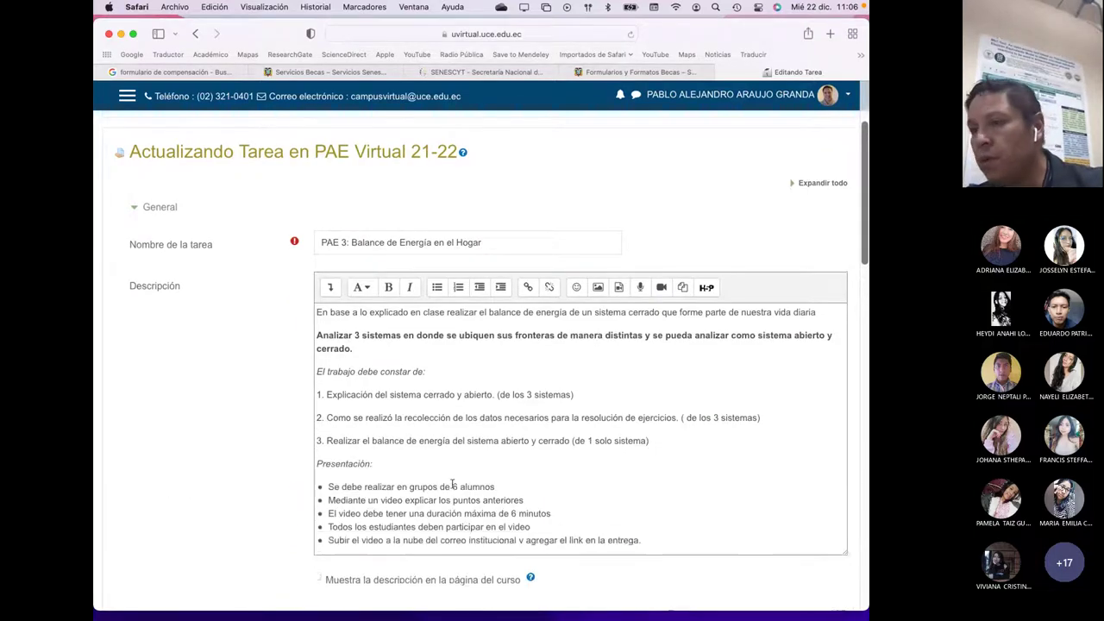
- Replace the entire PAE 3 description with a new text beginning "Usando la hoja electrónica compartida en"
scroll(388, 470, "down", 1)
scroll(677, 537, "up", 1)
left_click_drag(666, 537, 297, 306)
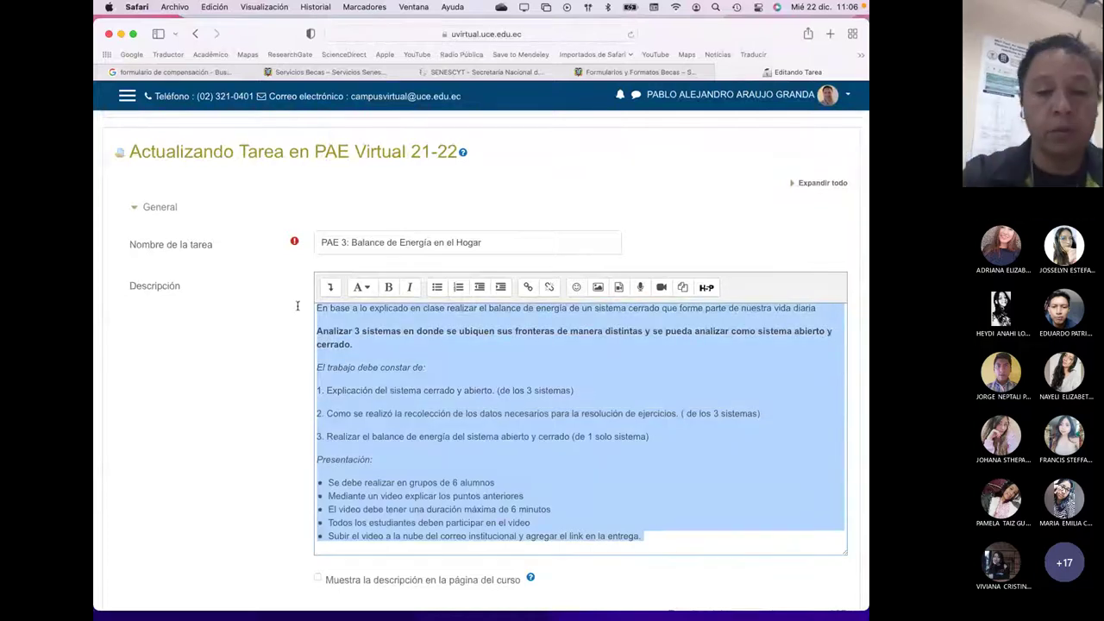
type("Usando la")
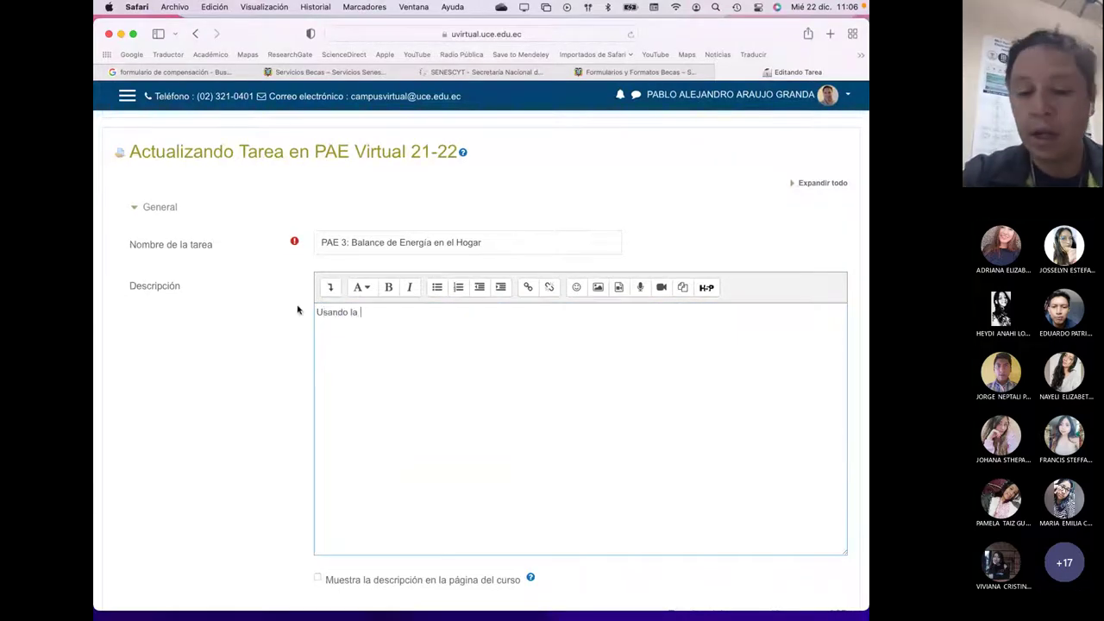
type(" hoja electrónica que")
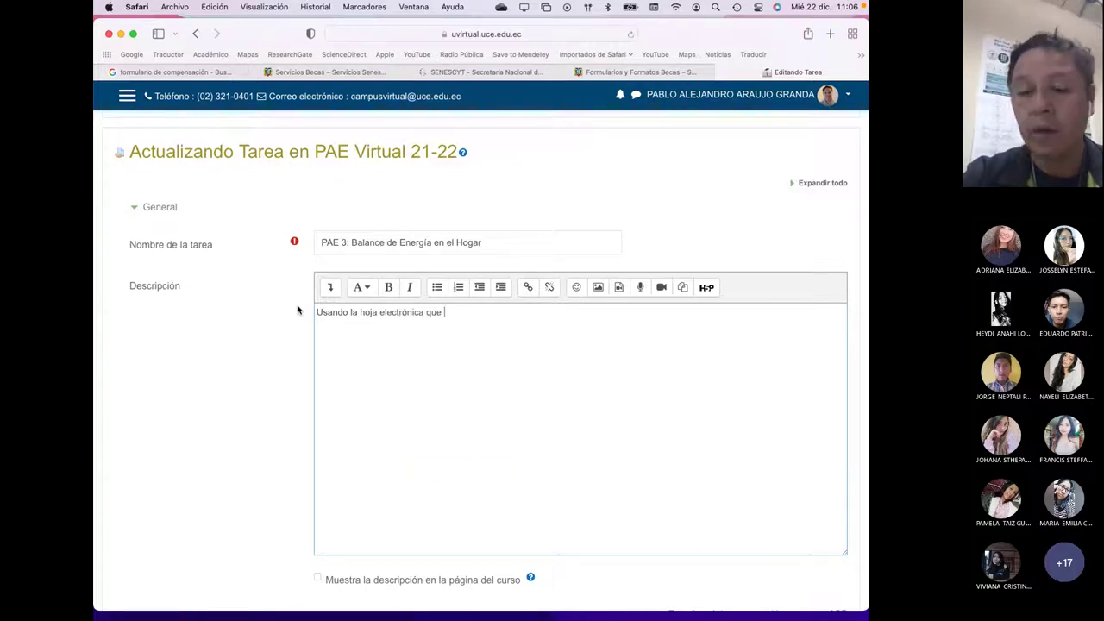
key("BackSpace")
key("BackSpace")
key("BackSpace")
key("BackSpace")
type("compar")
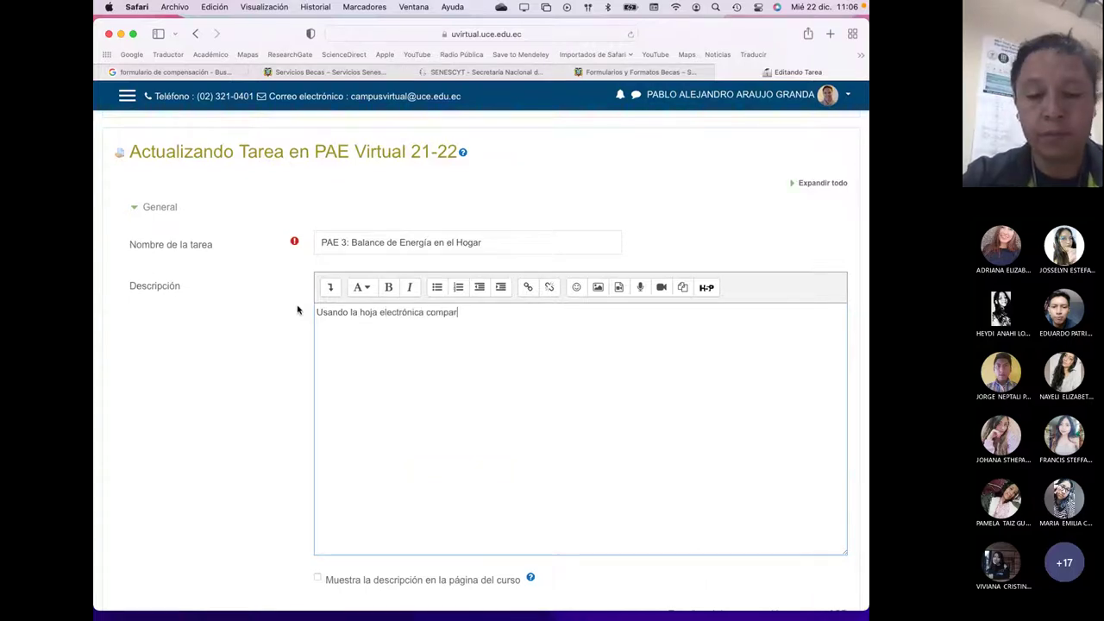
type("tida en")
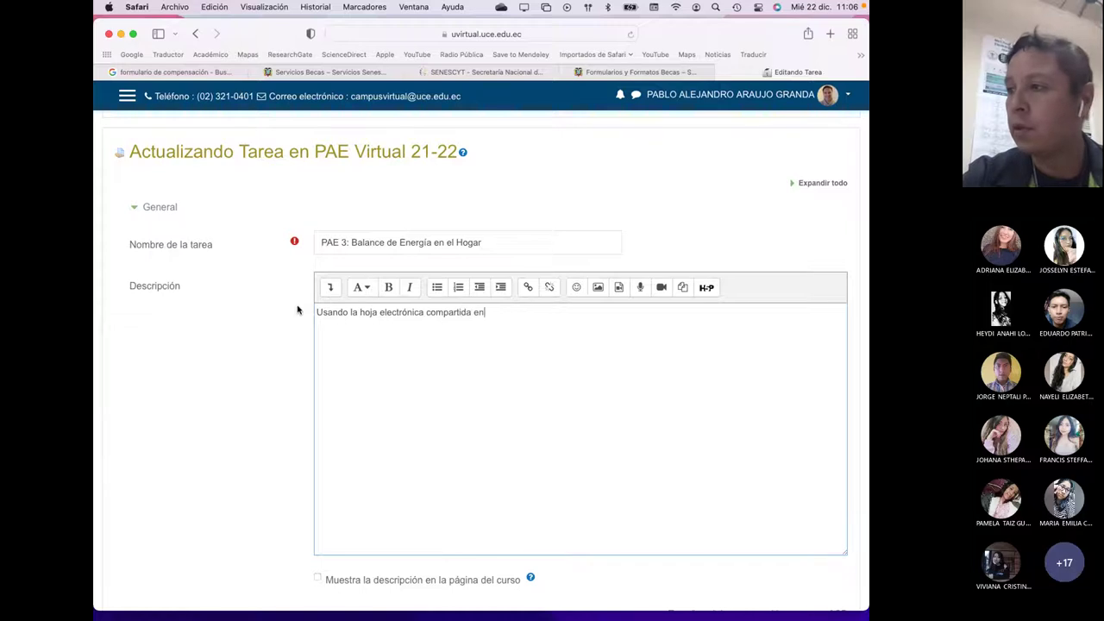
- Continue the description with "la zona de recursos del curso de Cálculos Básicos II,", with the accents written correctly
type(" la zona de recur")
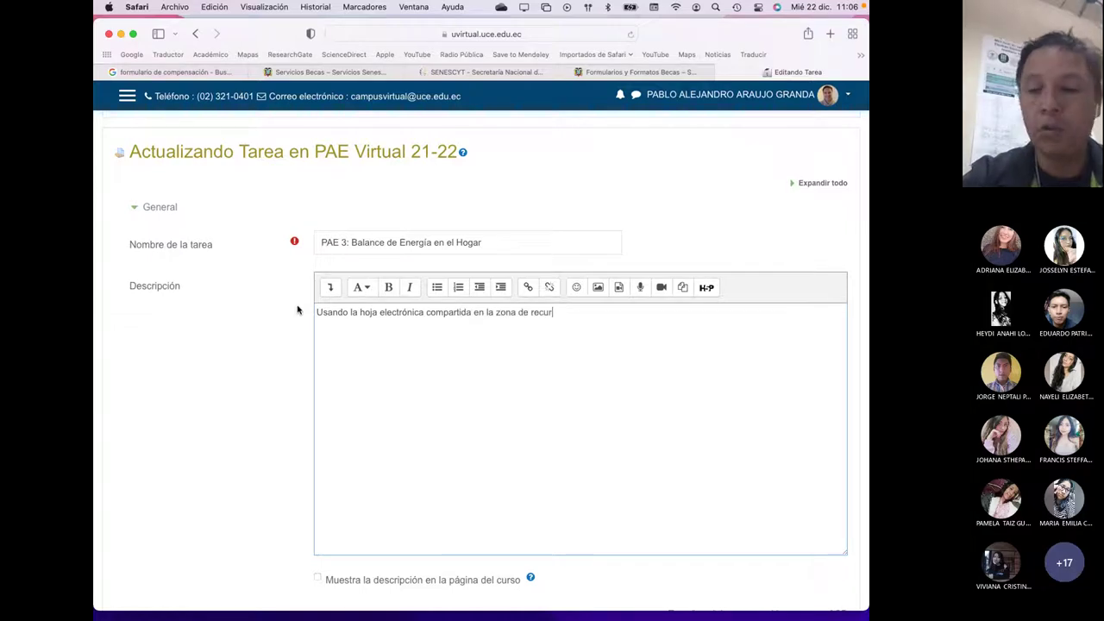
type("sos del curso de Ca´lculos")
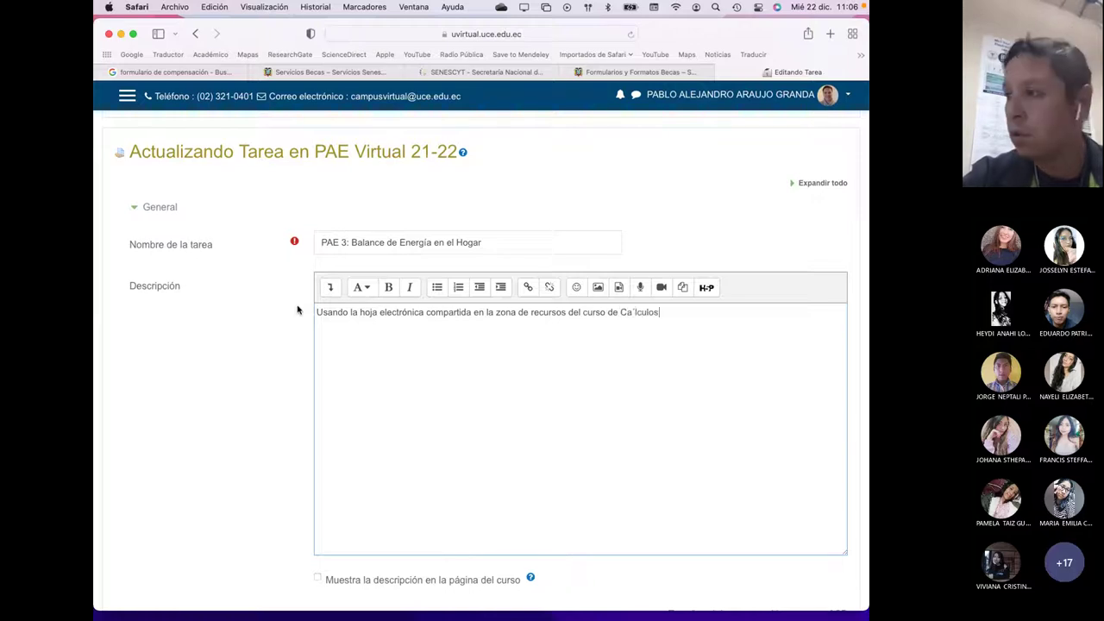
key("BackSpace")
key("BackSpace")
key("BackSpace")
key("BackSpace")
key("BackSpace")
key("BackSpace")
key("BackSpace")
key("BackSpace")
type("álculos Básicos II, e")
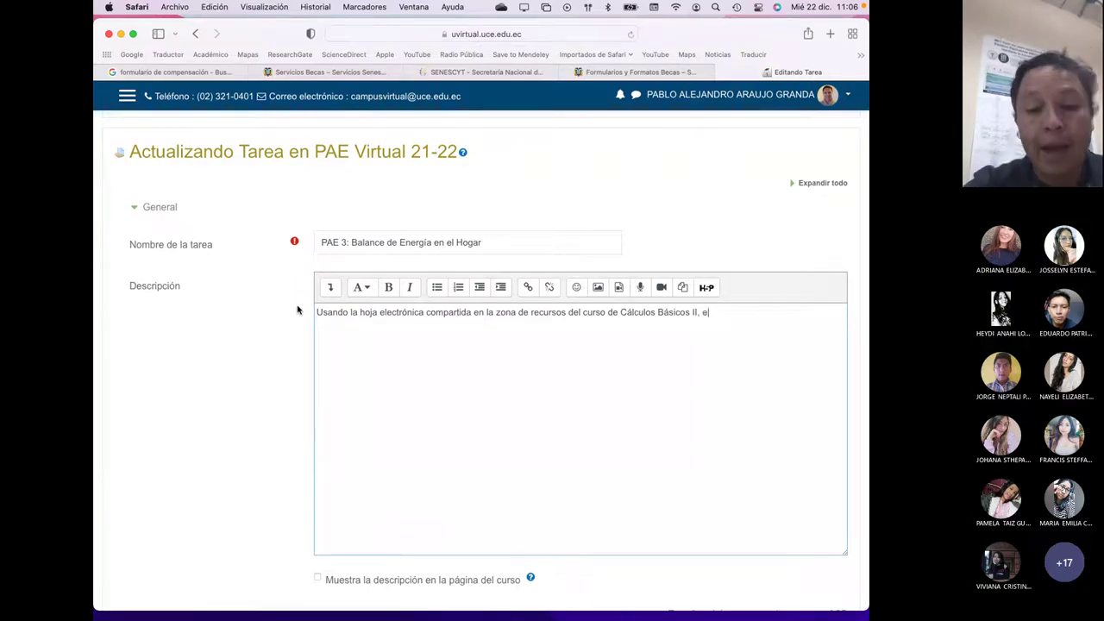
- Continue the description with "elabora una lista de todos y cada uno de los equipos que consumen electricidad en tu hogar"
type("labora una lista de")
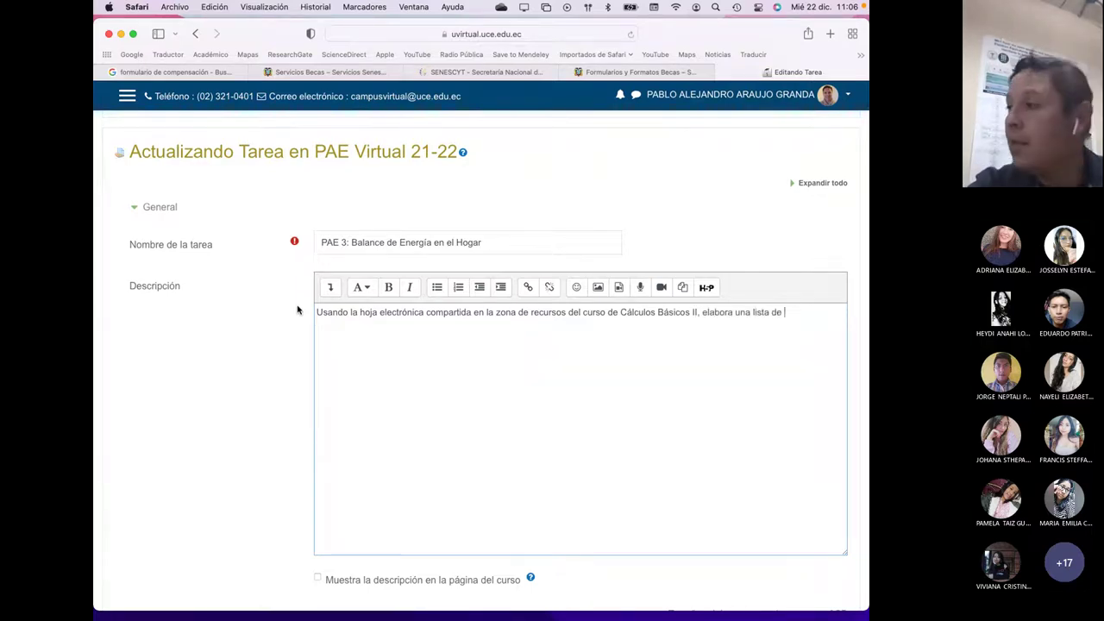
type(" todos y cada uno de lso")
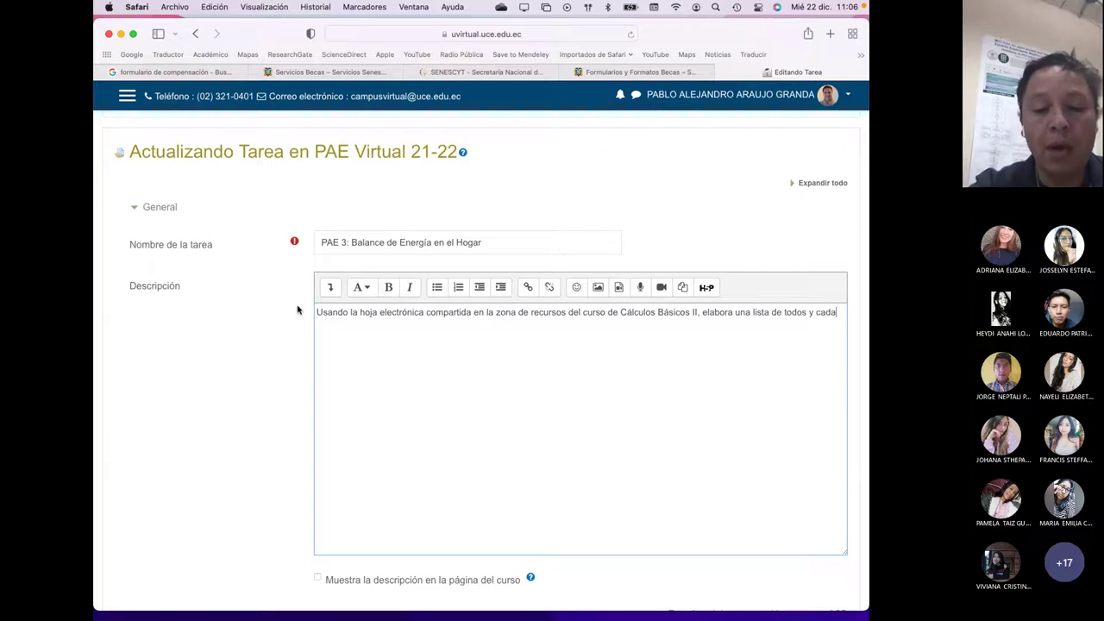
key("BackSpace")
key("BackSpace")
type("os equi")
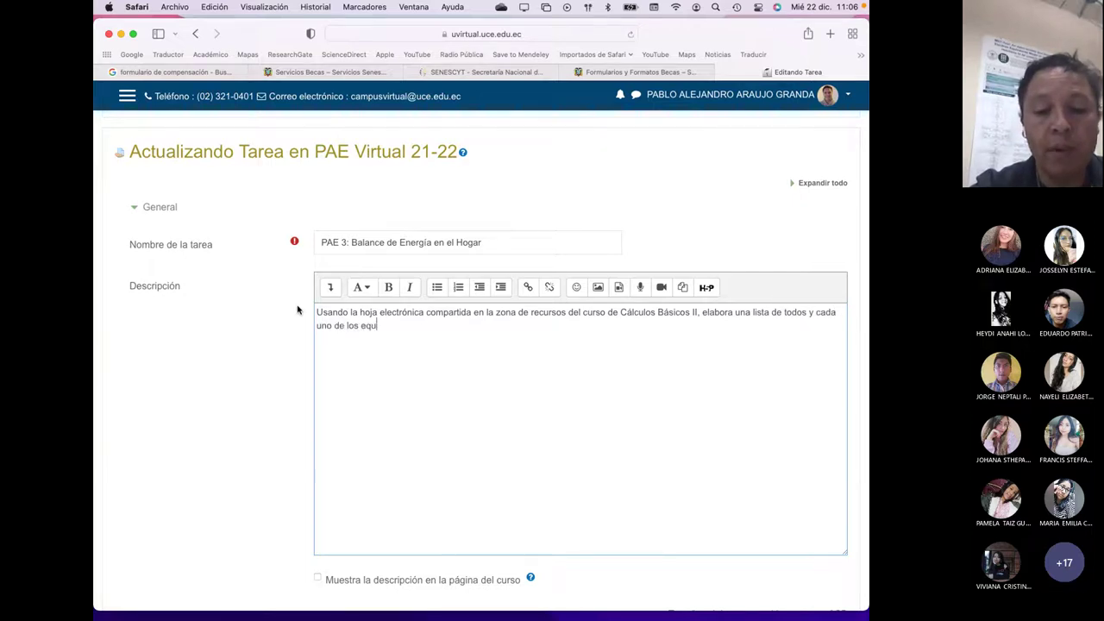
type("pos que consumen ")
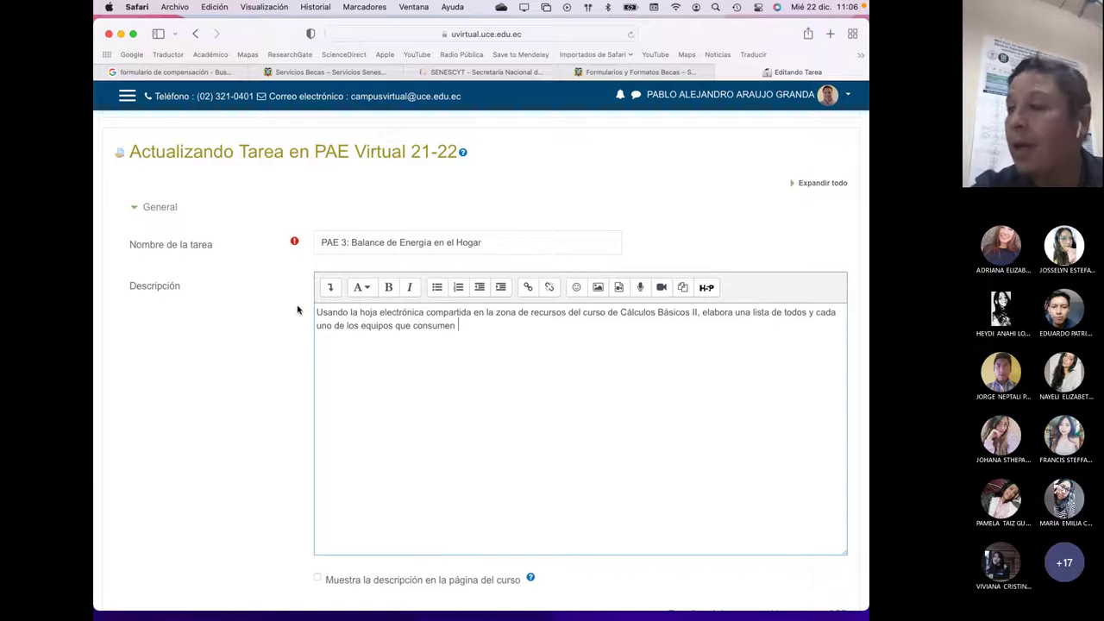
type("electri")
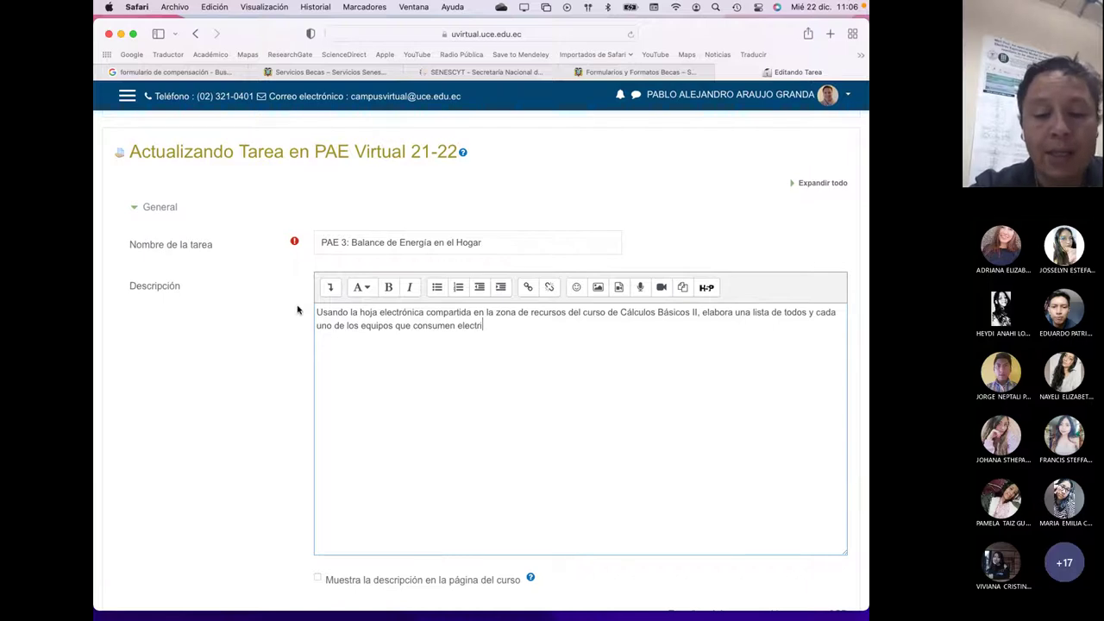
type("cidad en tu hog")
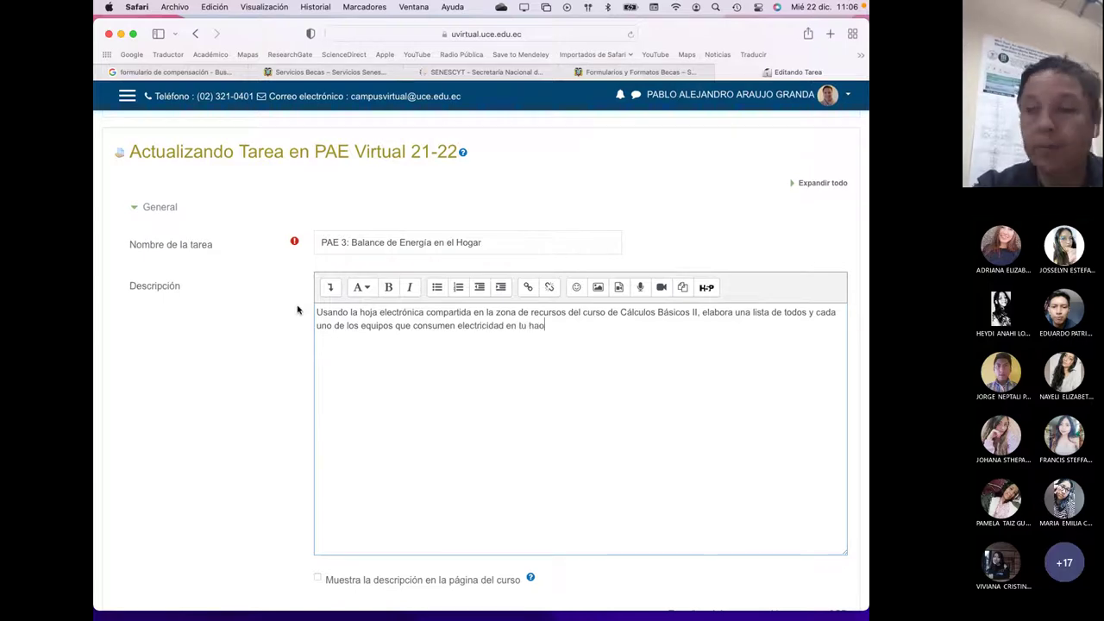
type("ar, par")
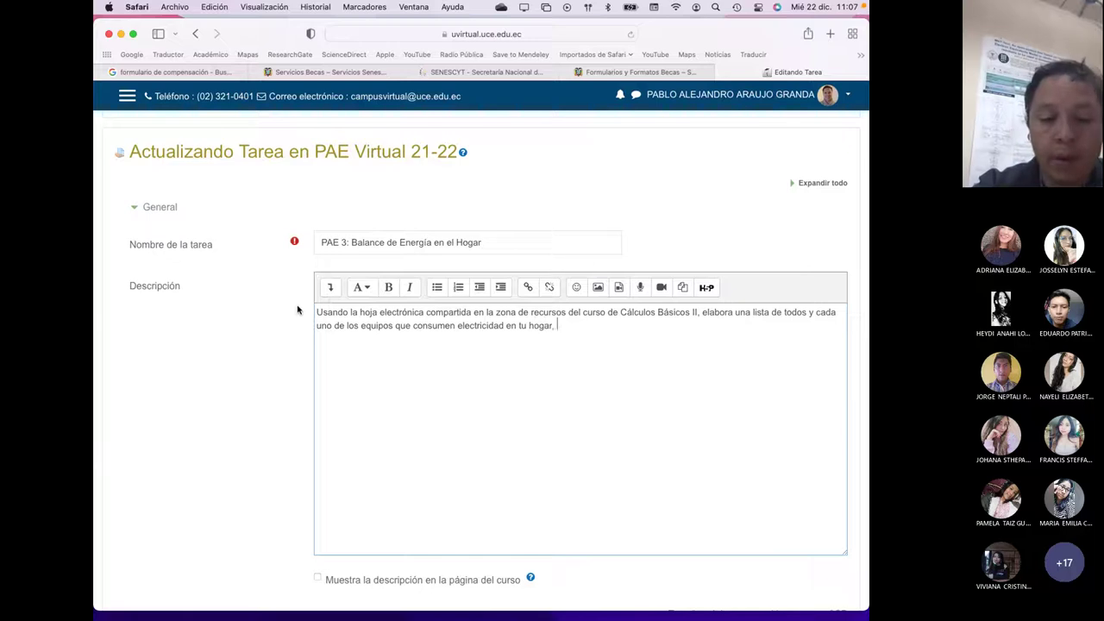
key("BackSpace")
key("BackSpace")
key("BackSpace")
key("BackSpace")
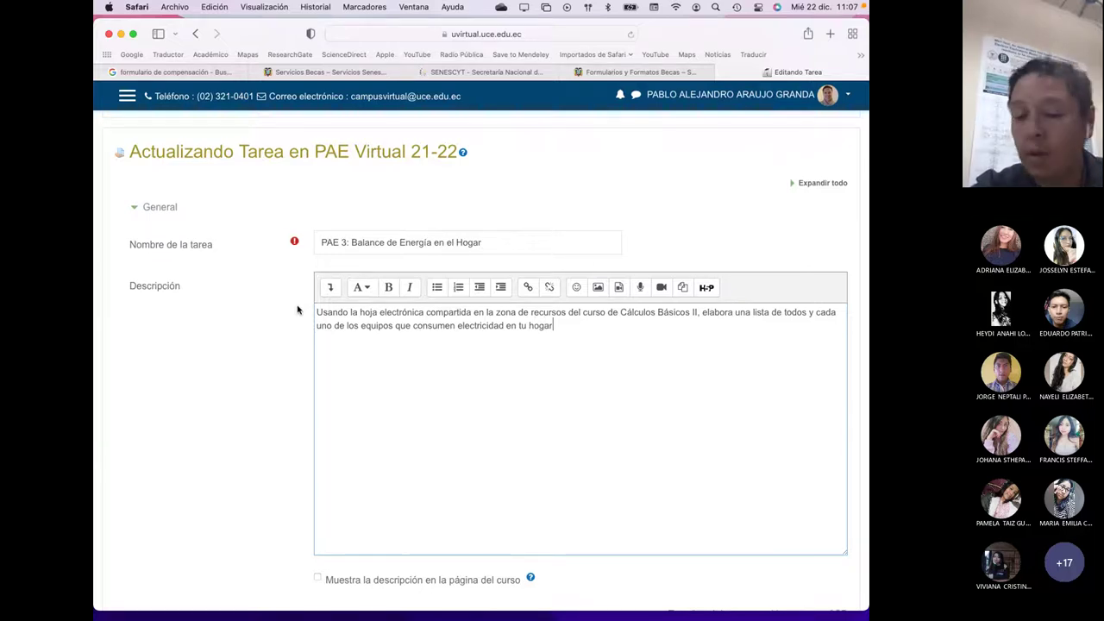
type("Mir al")
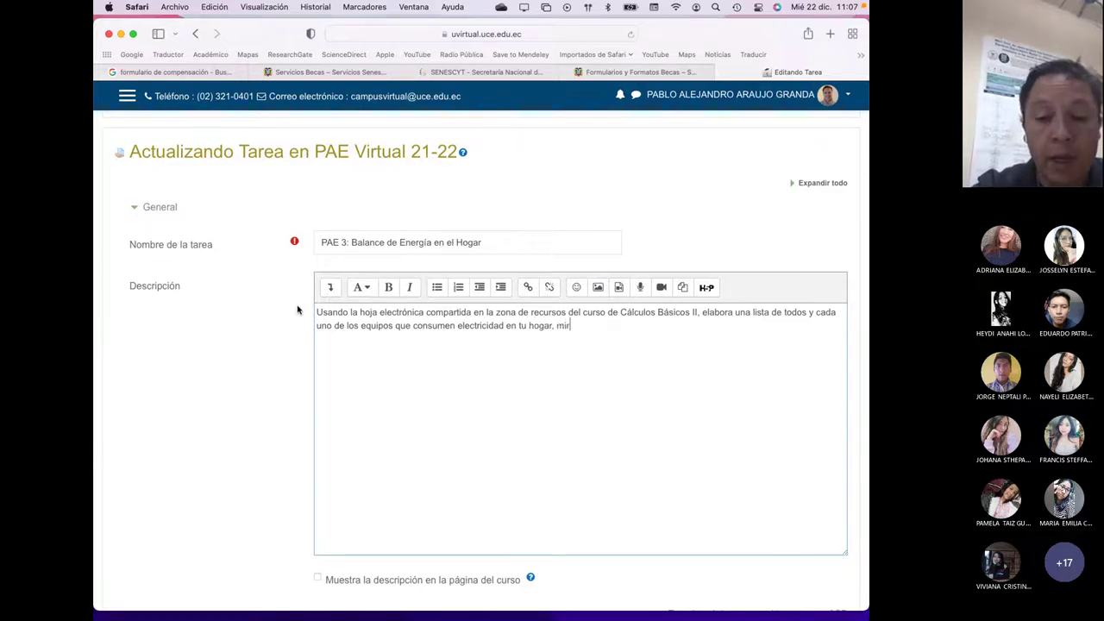
type("a")
key("BackSpace")
key("BackSpace")
key("BackSpace")
key("BackSpace")
key("BackSpace")
key("BackSpace")
key("BackSpace")
key("BackSpace")
key("BackSpace")
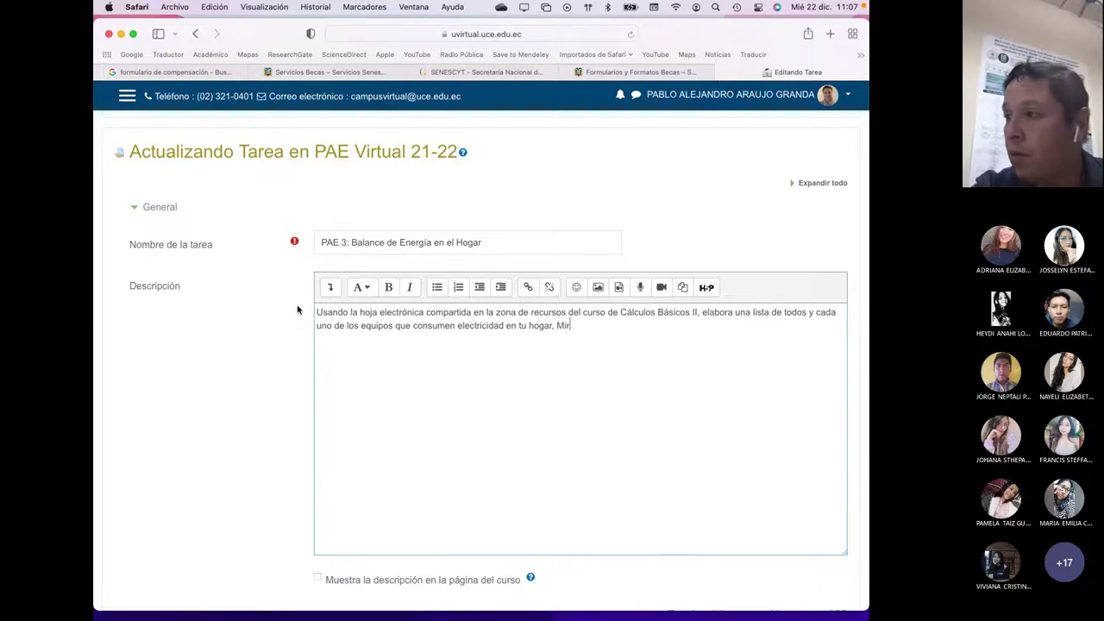
type(".")
key("BackSpace")
- Add ", registra la potencia (KW) de cada uno" after "en tu hogar" in the description
type(", registra la ")
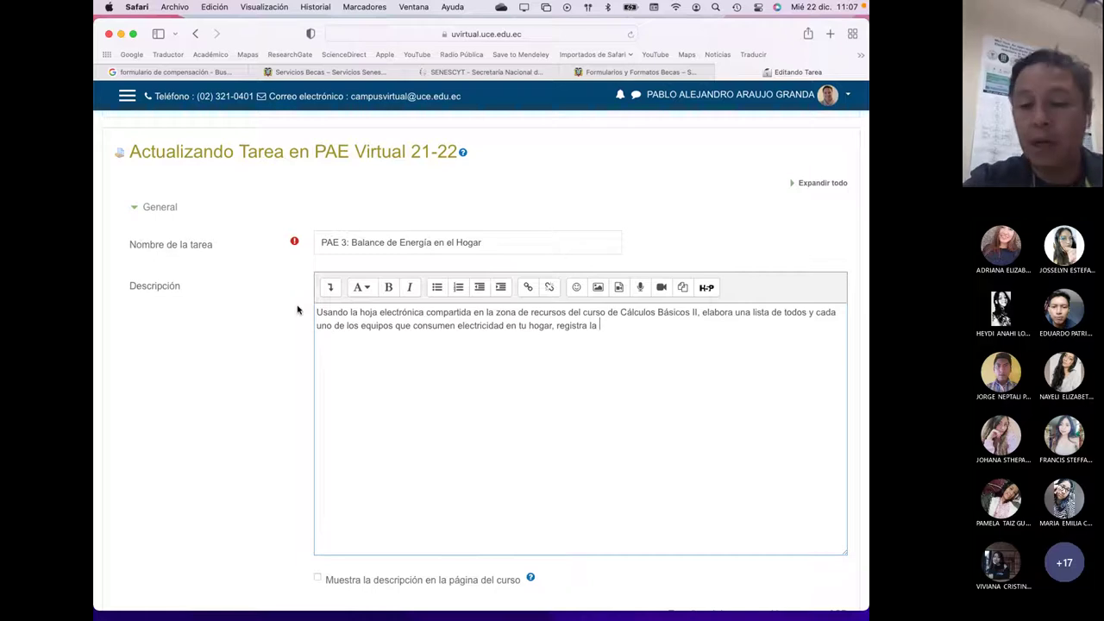
type("potencia via e")
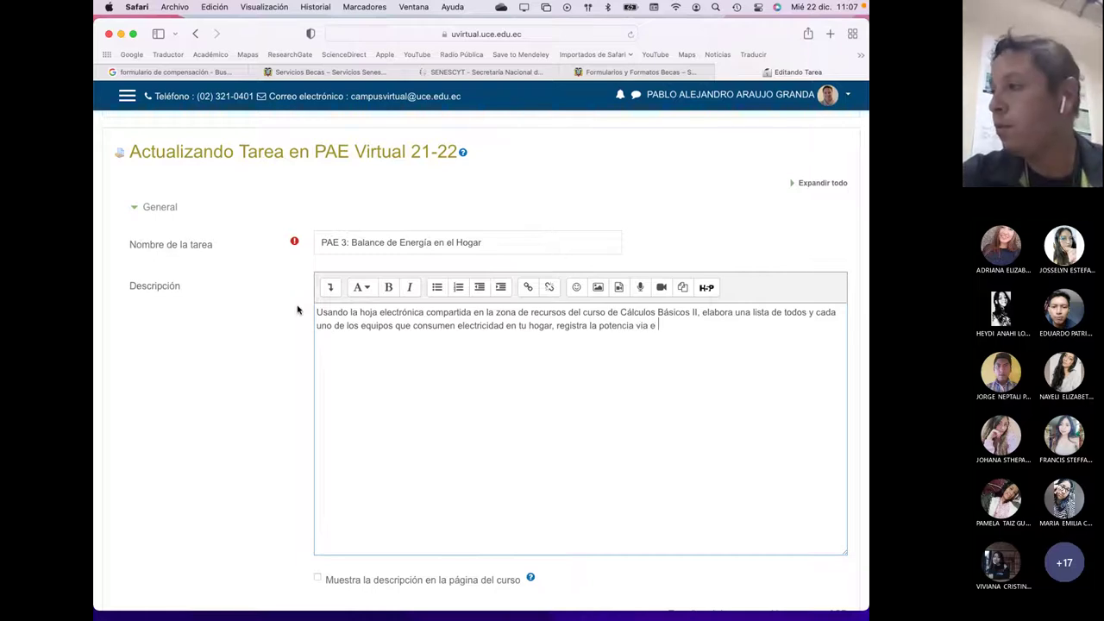
key("BackSpace")
key("BackSpace")
type("de cada ")
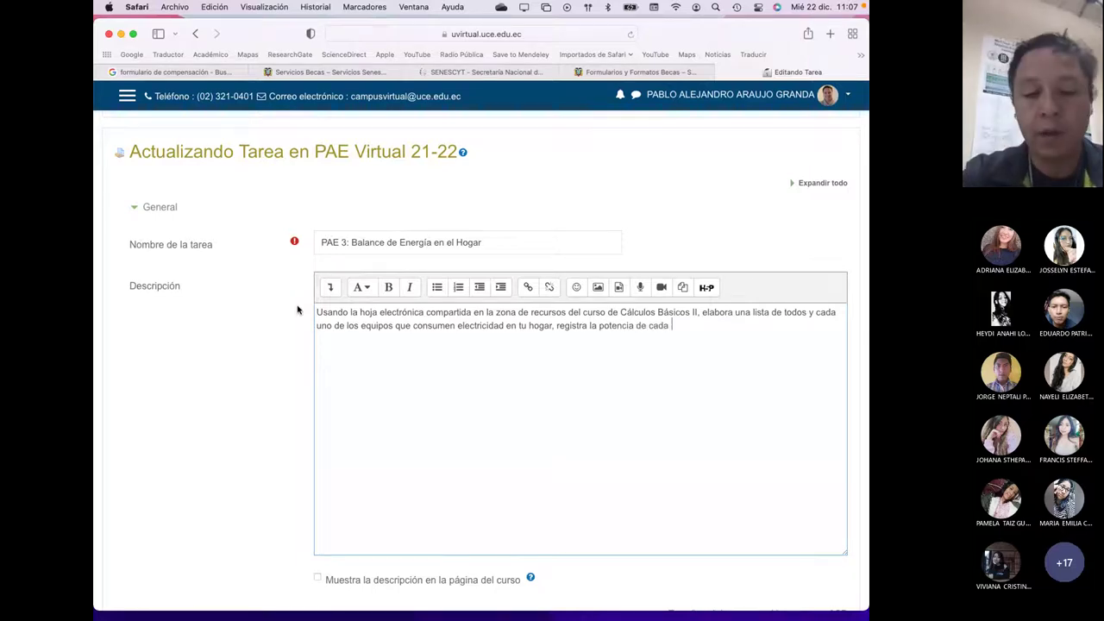
type("uno")
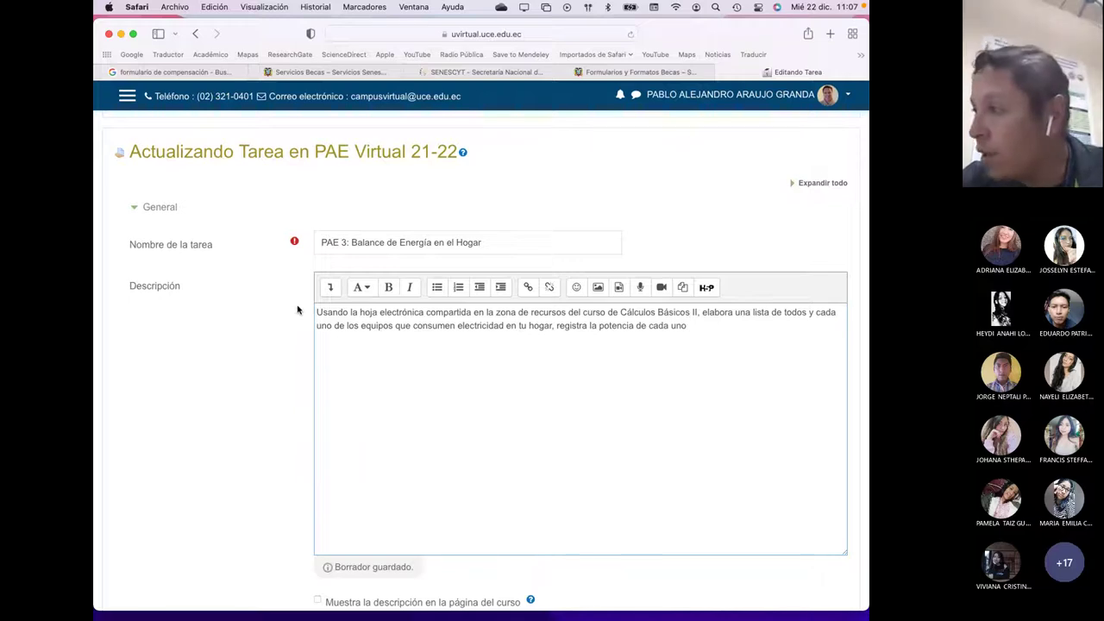
type("(K")
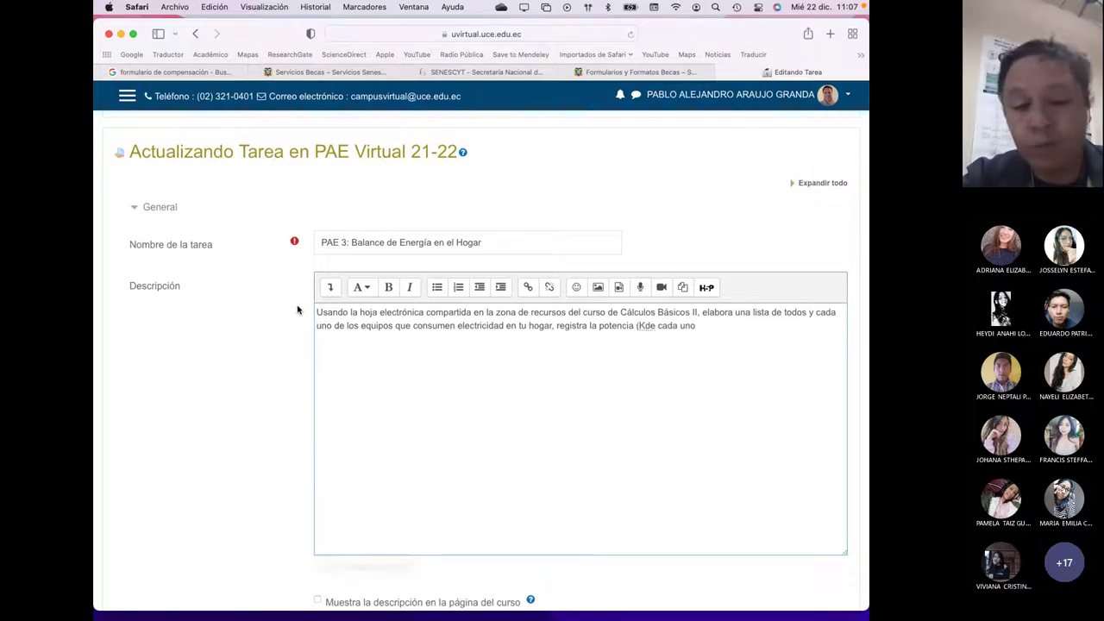
type("W)")
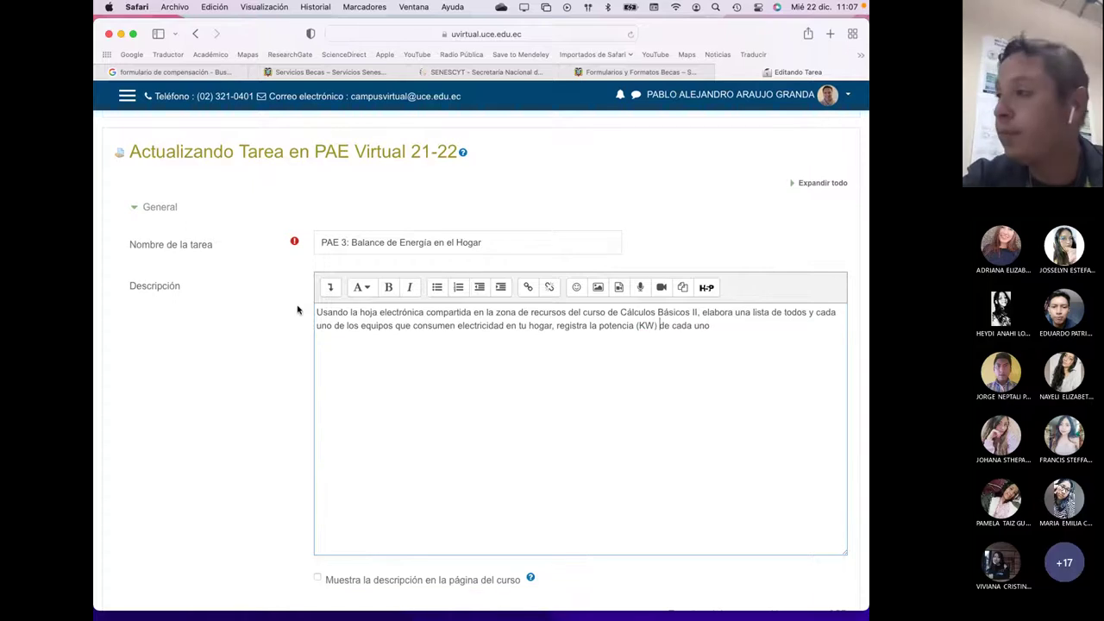
key("End")
- Continue the description with ", la cantidad de cada equipo que tengas en casa"
type(", la ca")
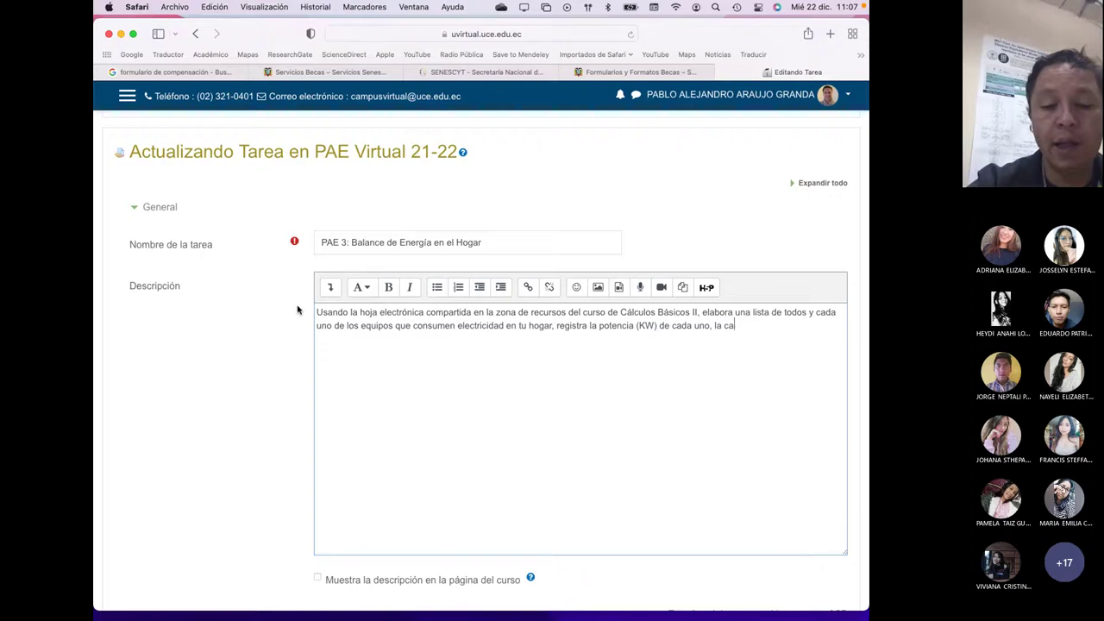
type("ntidad que")
key("BackSpace")
key("BackSpace")
key("BackSpace")
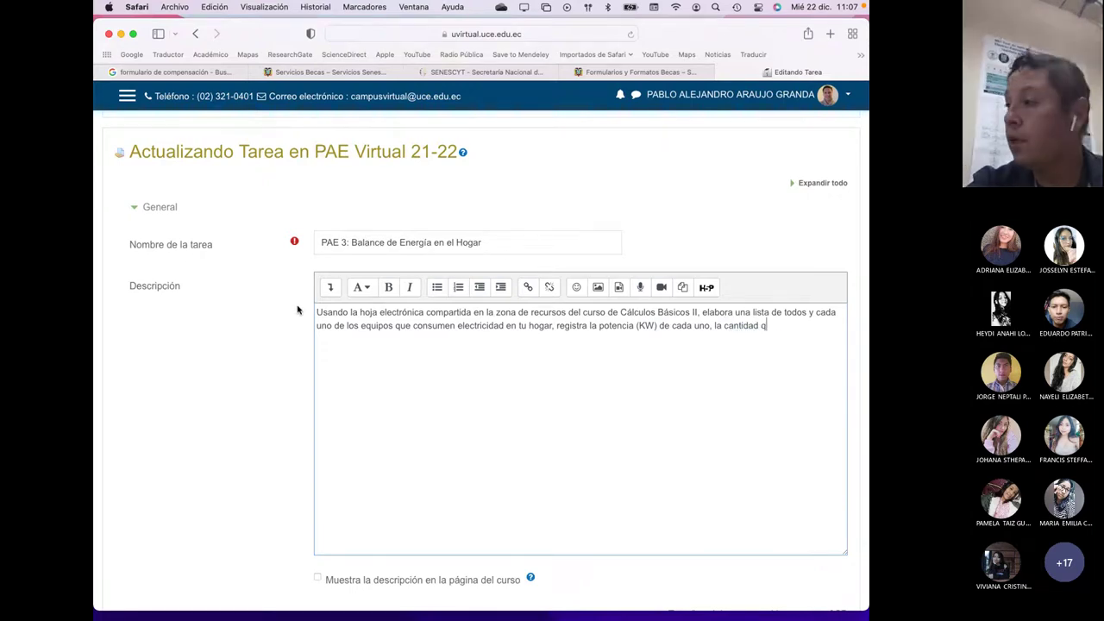
type("de cada equipo que tengas ne casa")
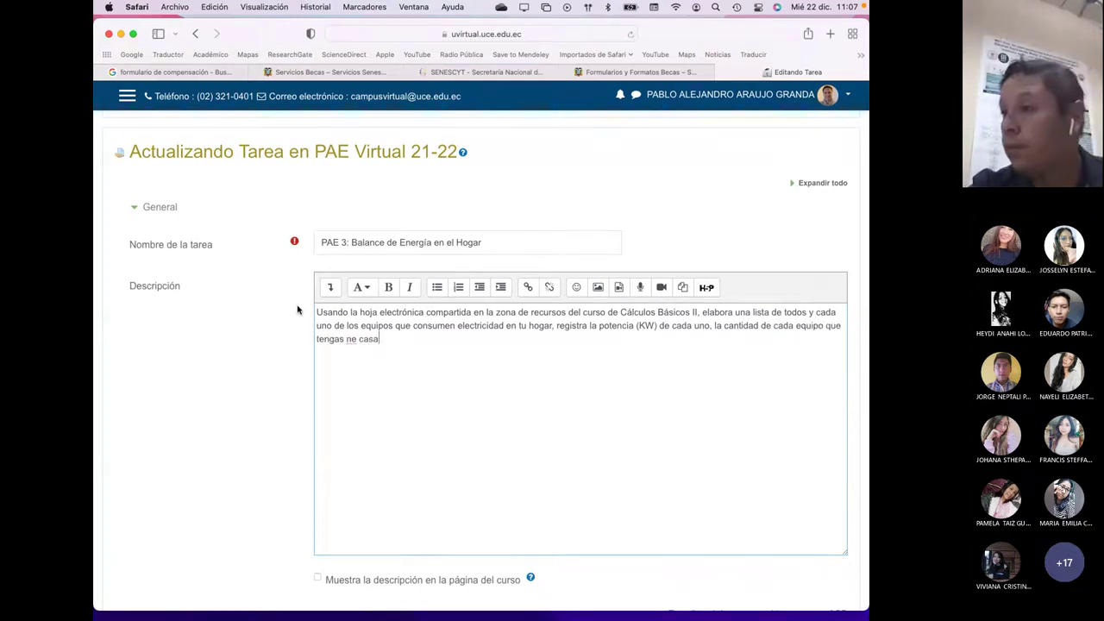
key("BackSpace")
key("BackSpace")
key("BackSpace")
key("BackSpace")
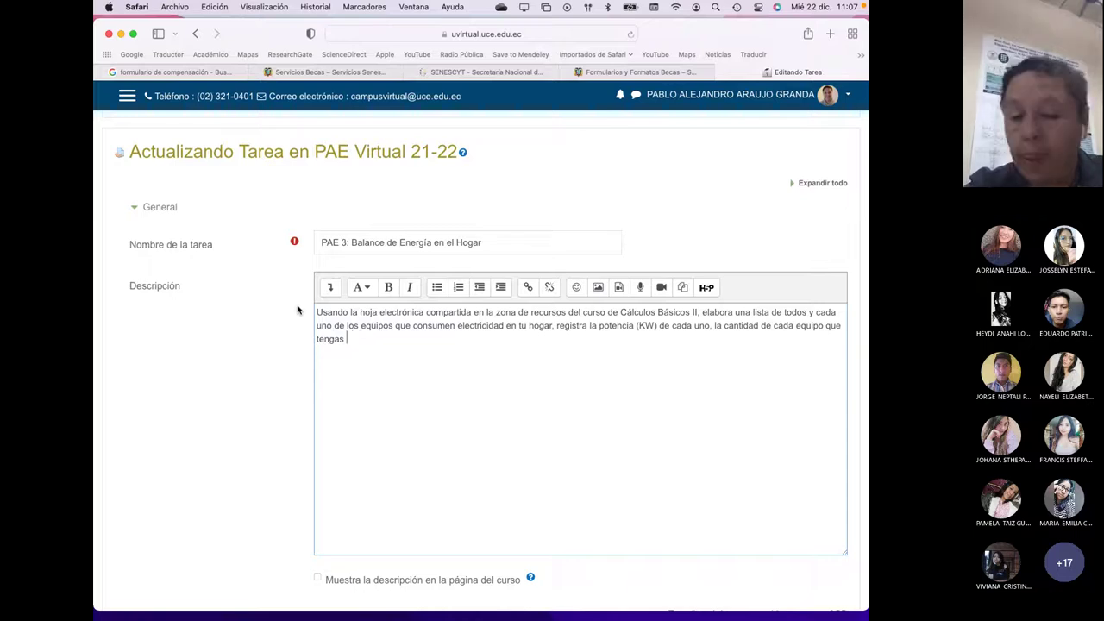
type("casa ")
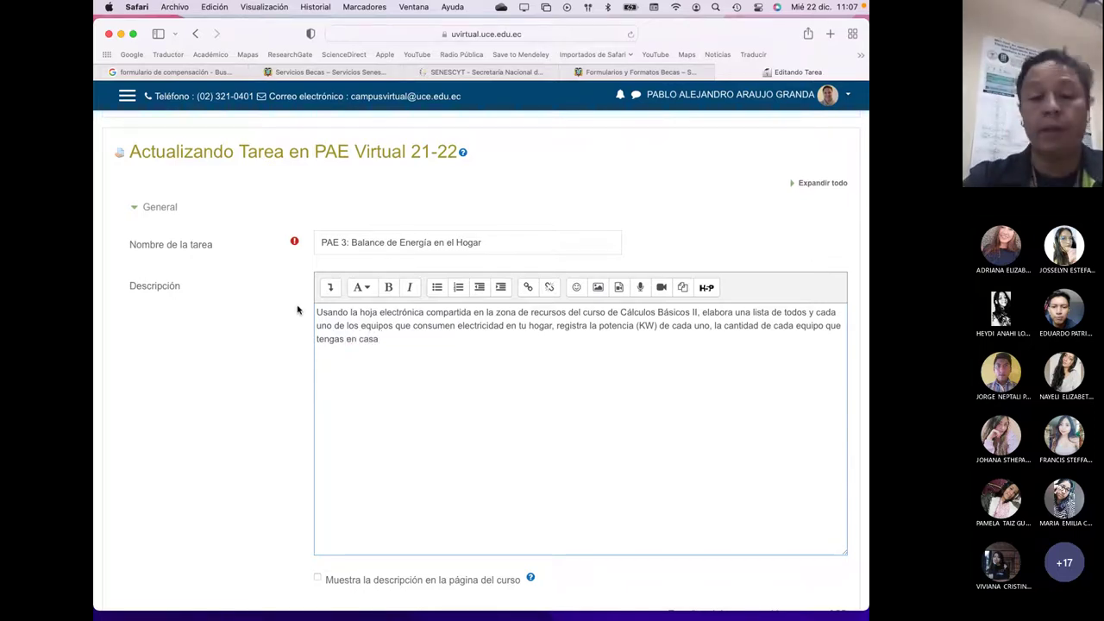
- Continue the description with "y durante el período de un mes, registra" after "tengas en casa"
type("y")
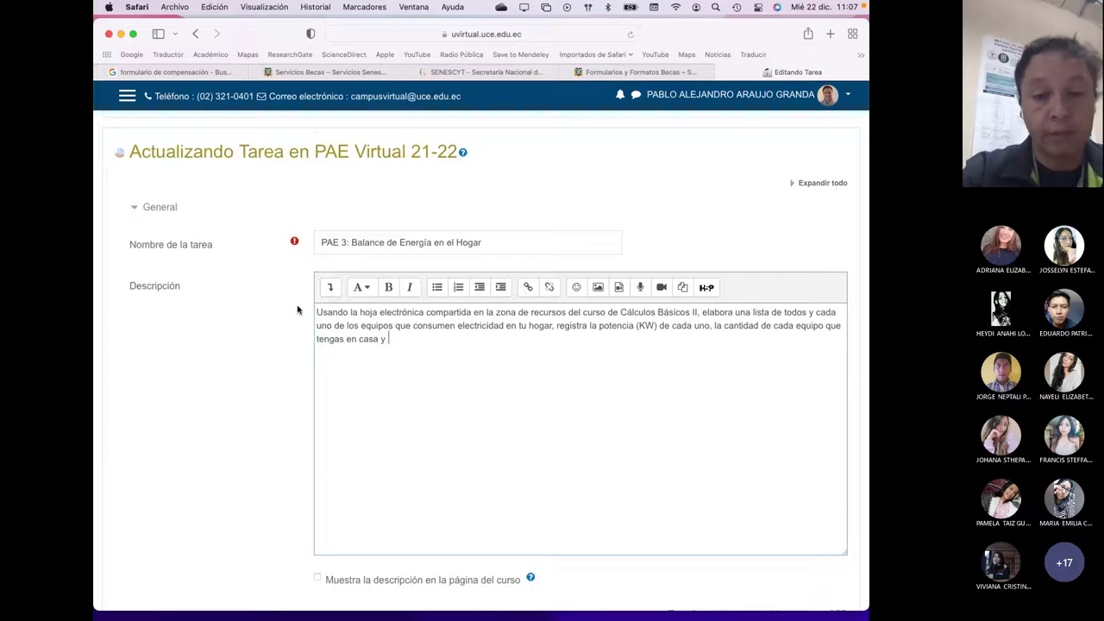
type(" durante el pe")
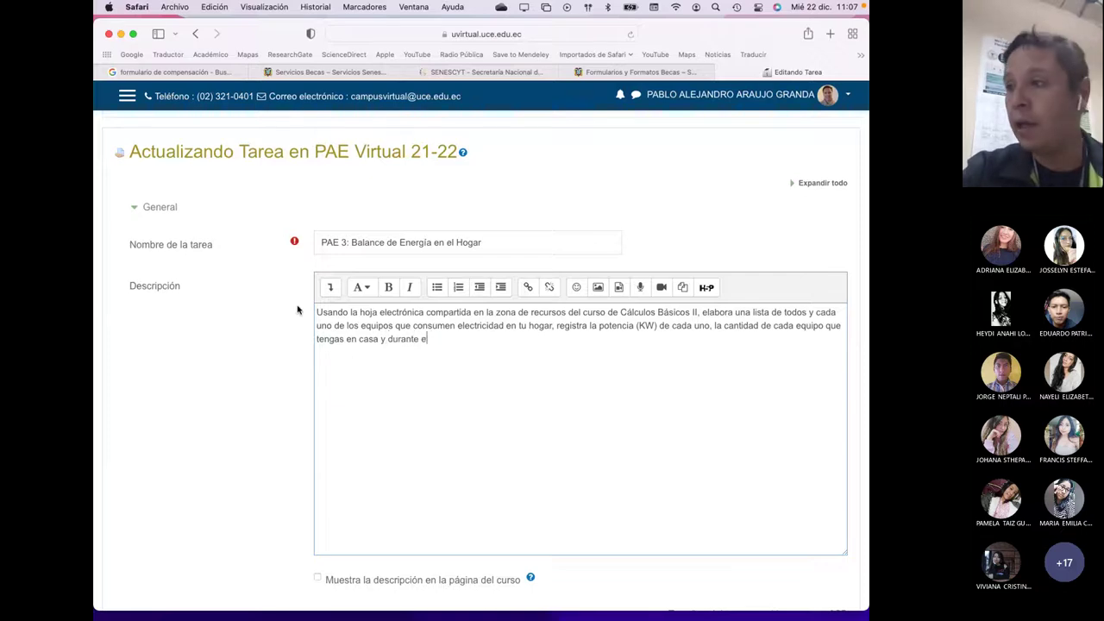
type("río")
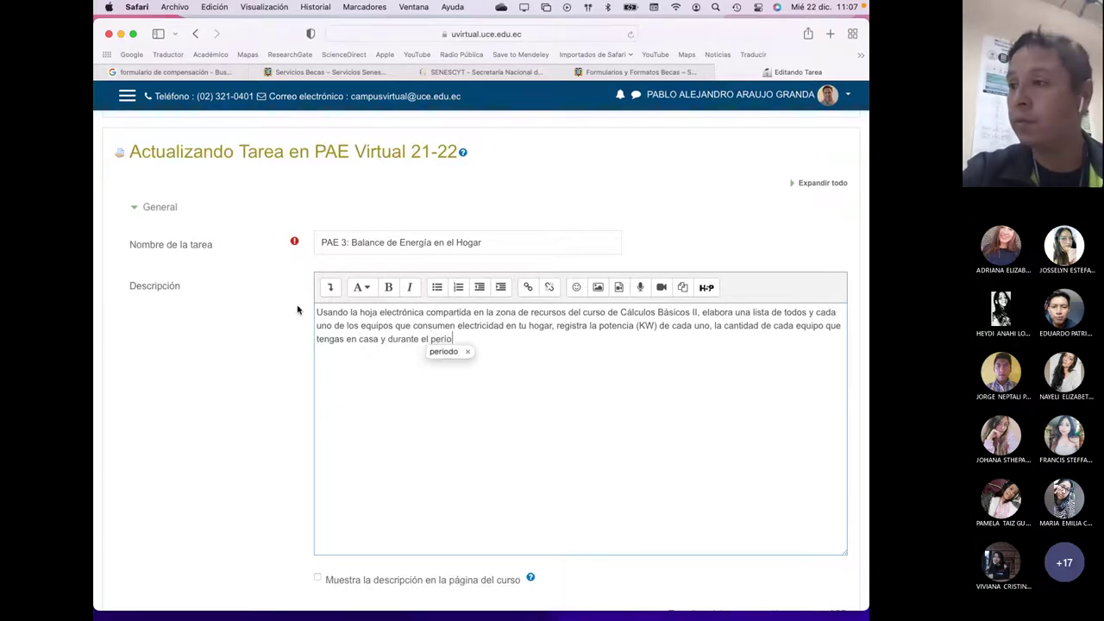
type("do de un m")
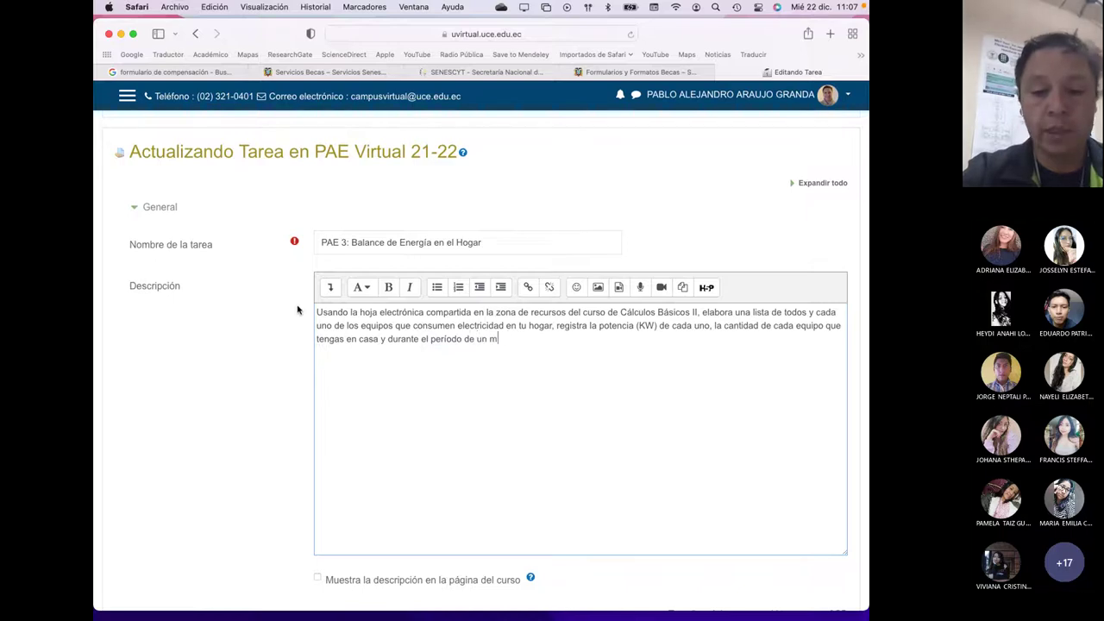
type("es, registra ")
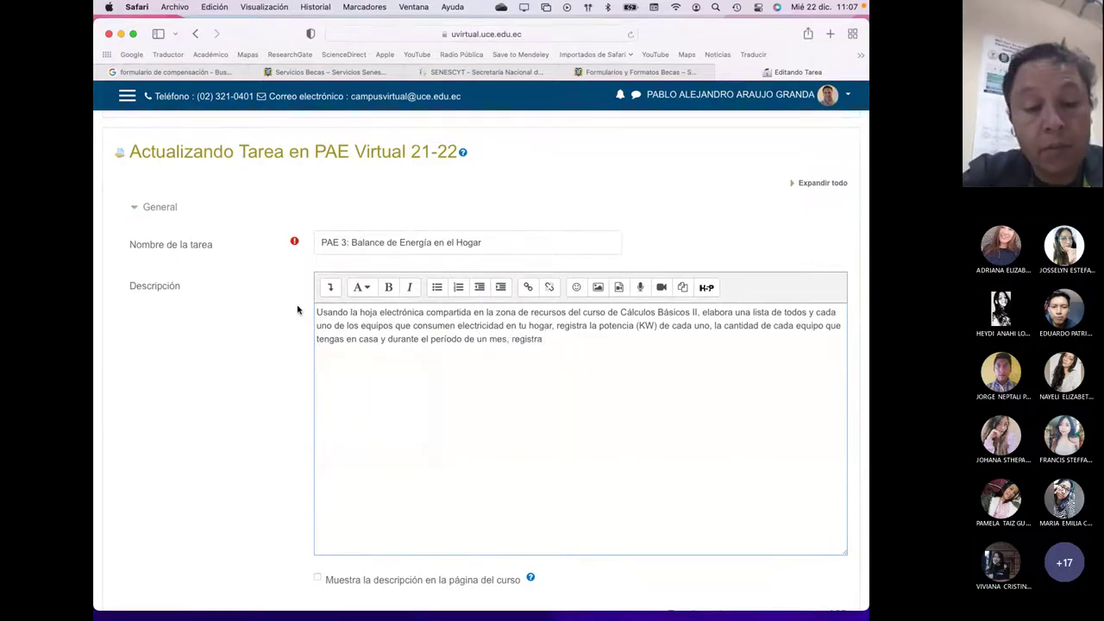
- Finish the first paragraph of the description with "con detalle el tiempo que le das de uso a cada equipo enlistado."
type("con detalle ")
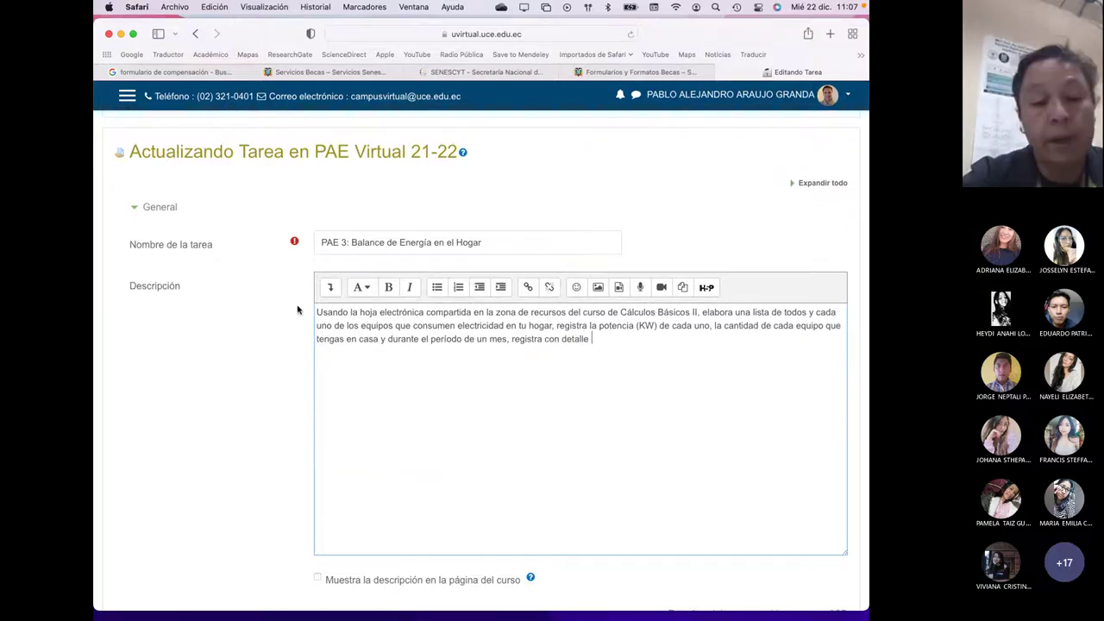
type("el tiempo que le das de uso ")
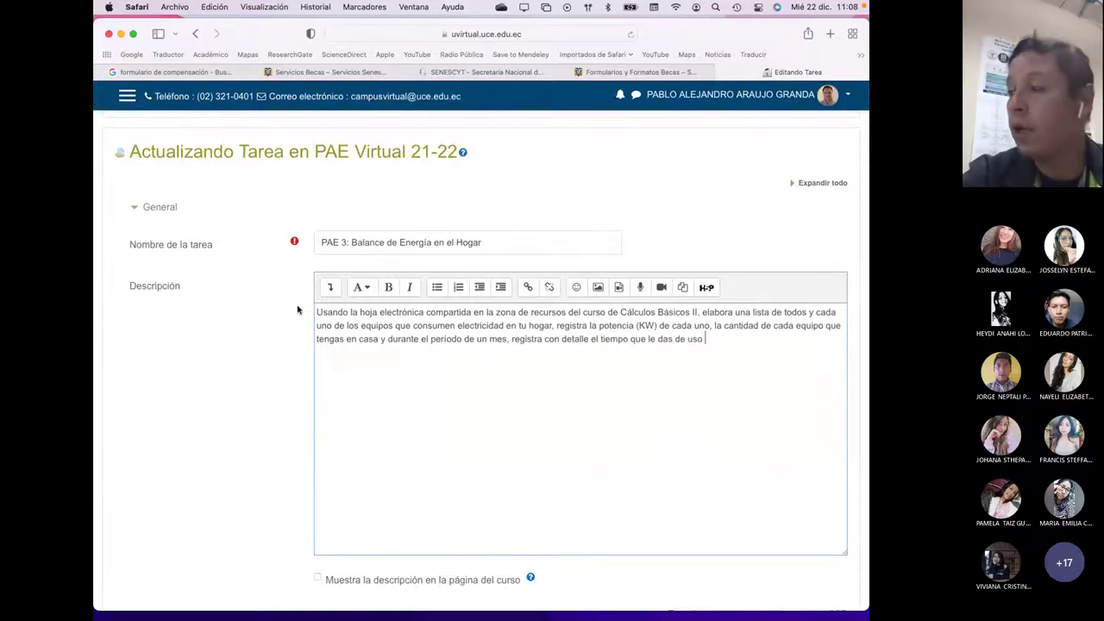
type("a cada equi")
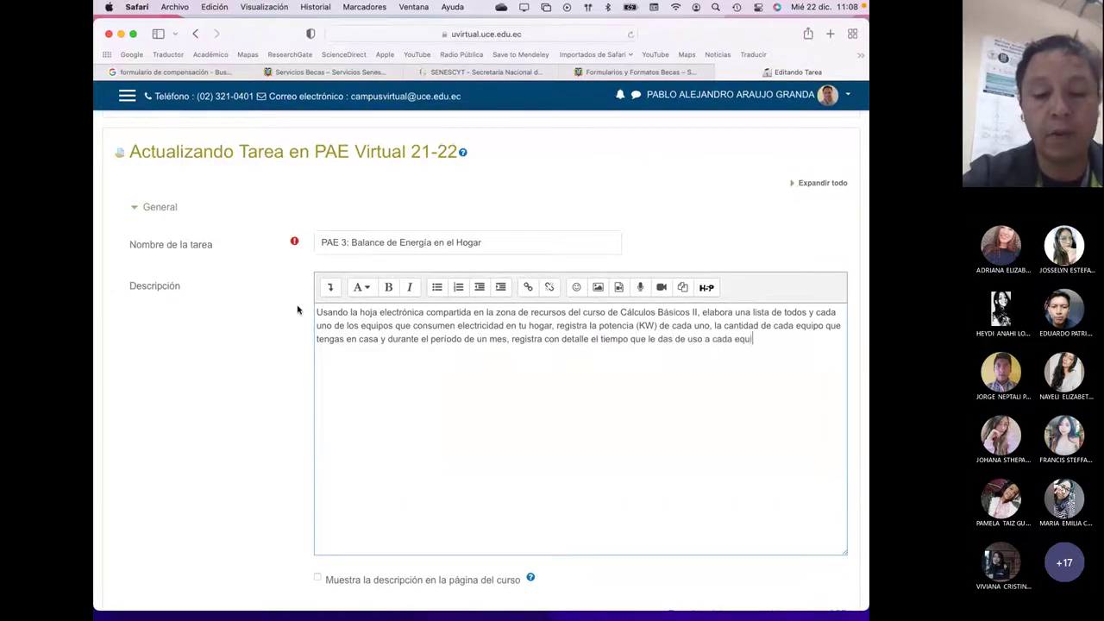
type("po enlistado.")
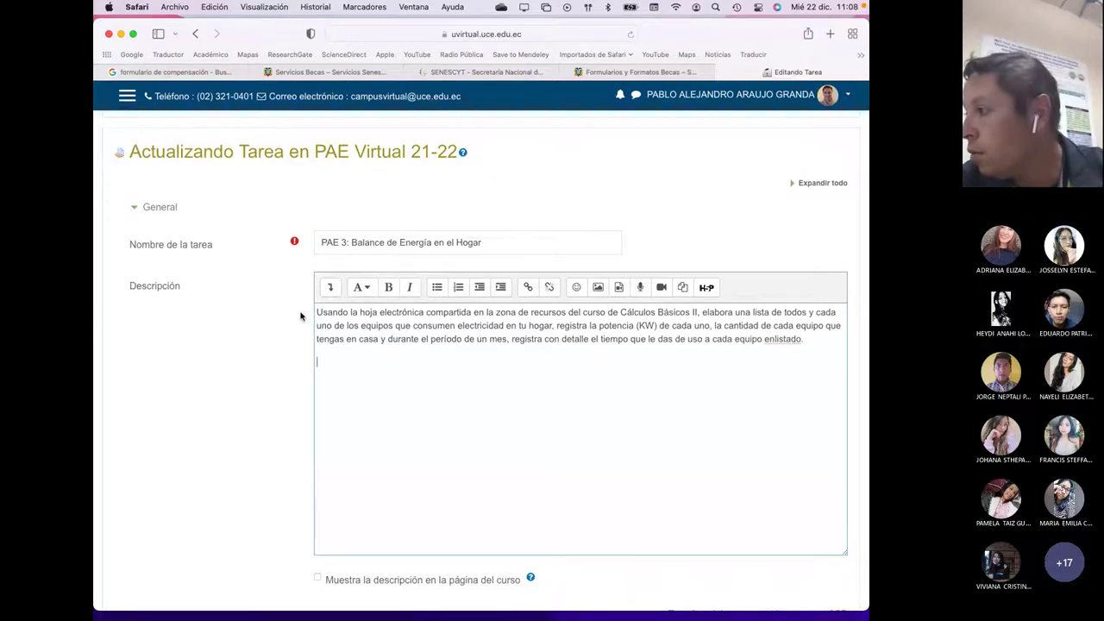
- Start a second paragraph in the description with "Calcula el consumo total teórico (KWh)"
key("Return")
type("Calcula")
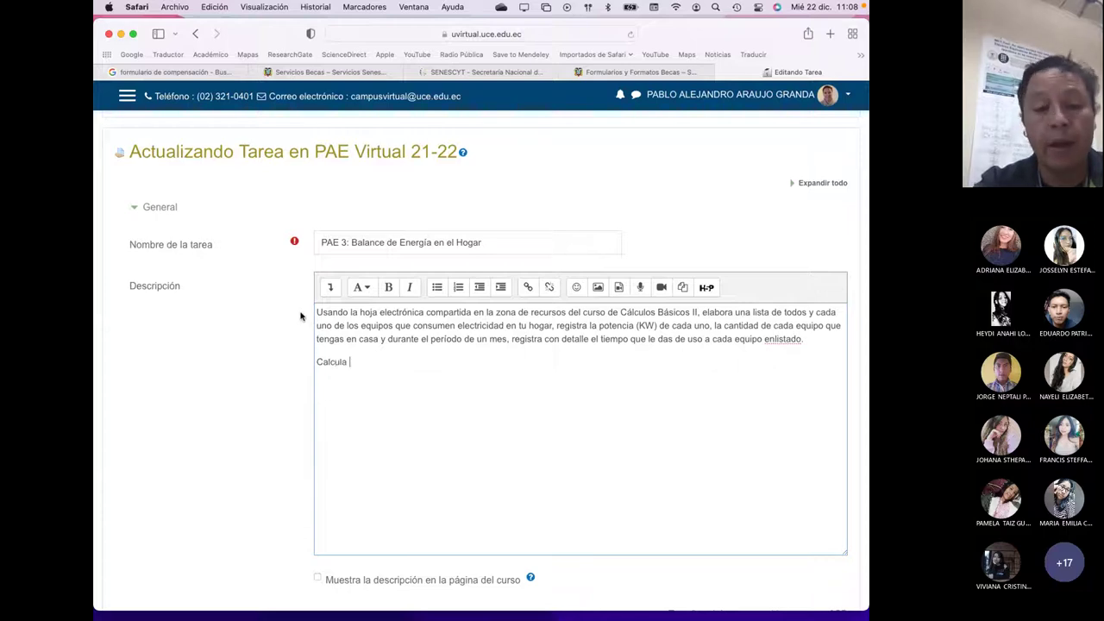
type(" el consumo total")
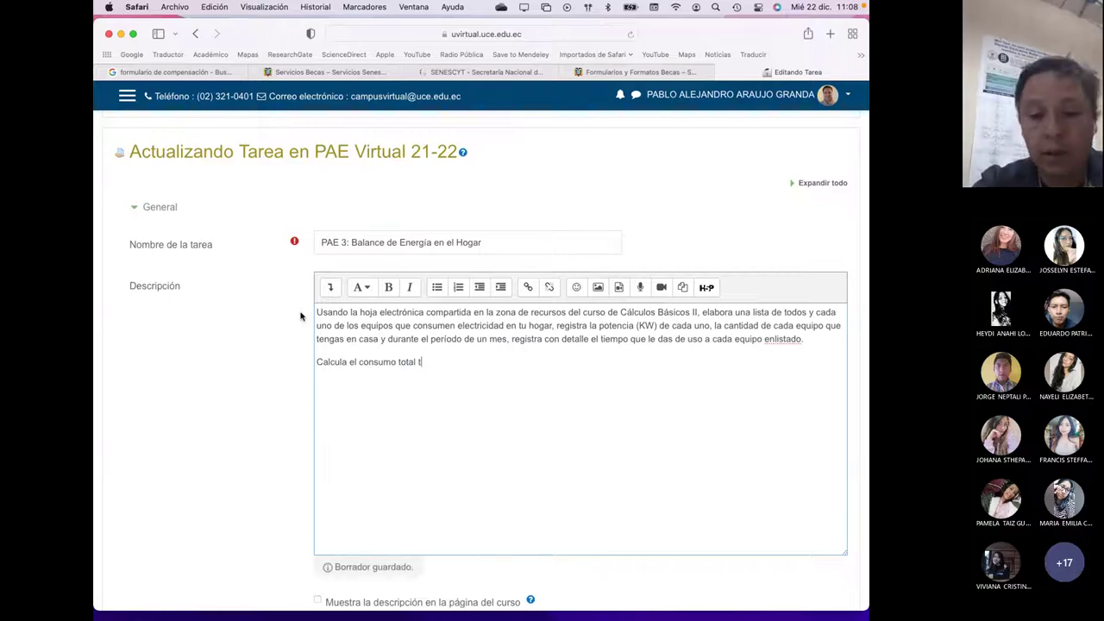
type("teórico")
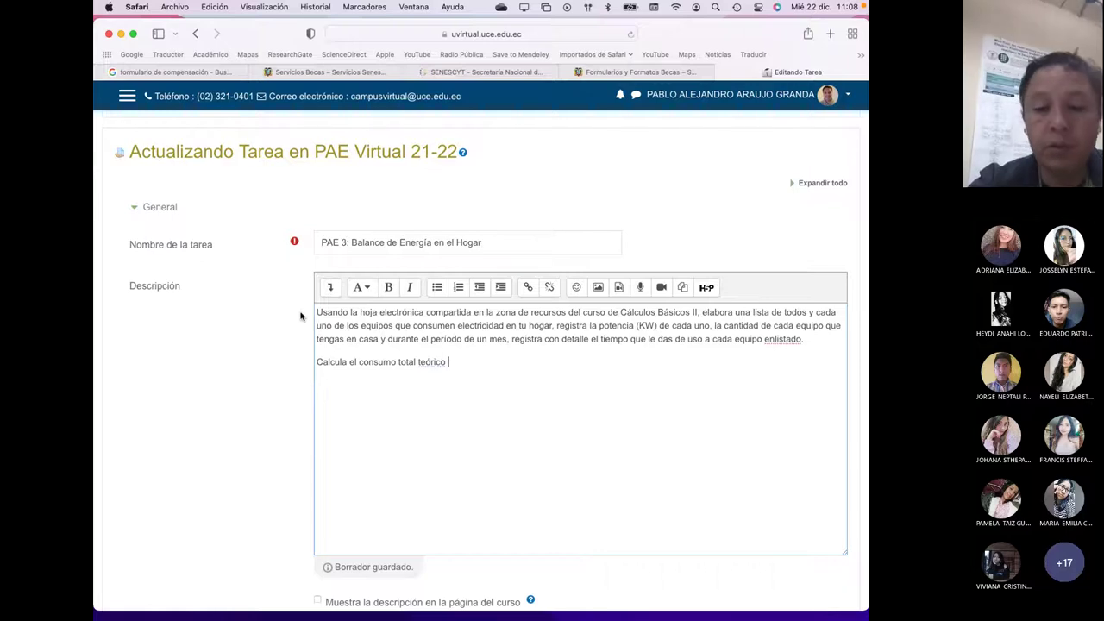
type(" (KWh) ")
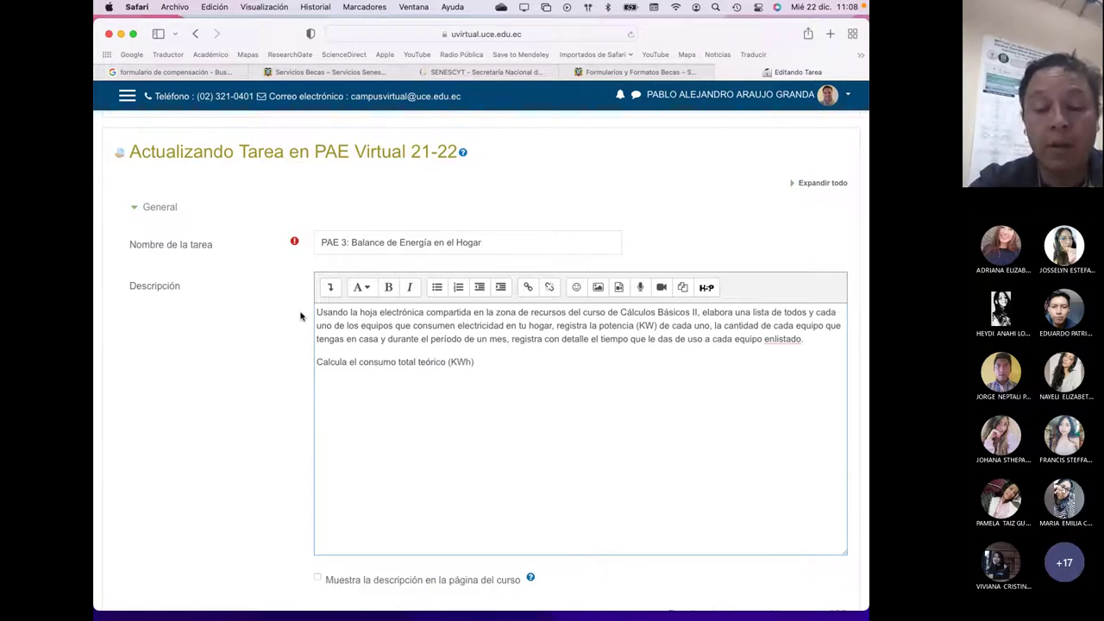
- Continue the second paragraph with "que tienes al mes y compáralo con la planilla eléctrica de tu hogar."
type("que tienes al mene")
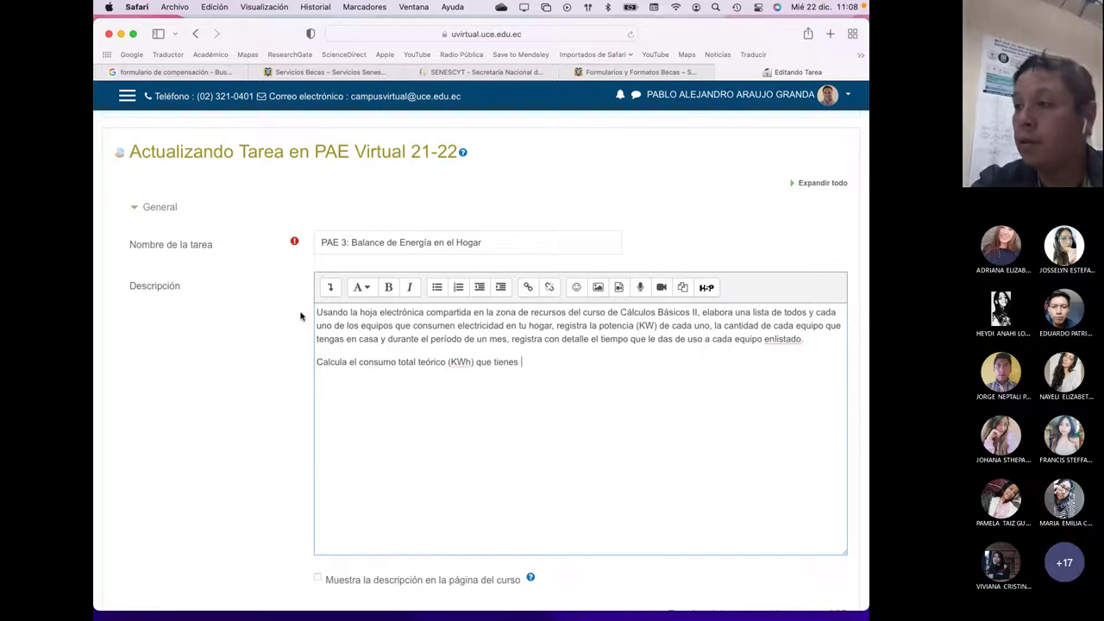
key("BackSpace")
key("BackSpace")
type("s ")
type("y compára")
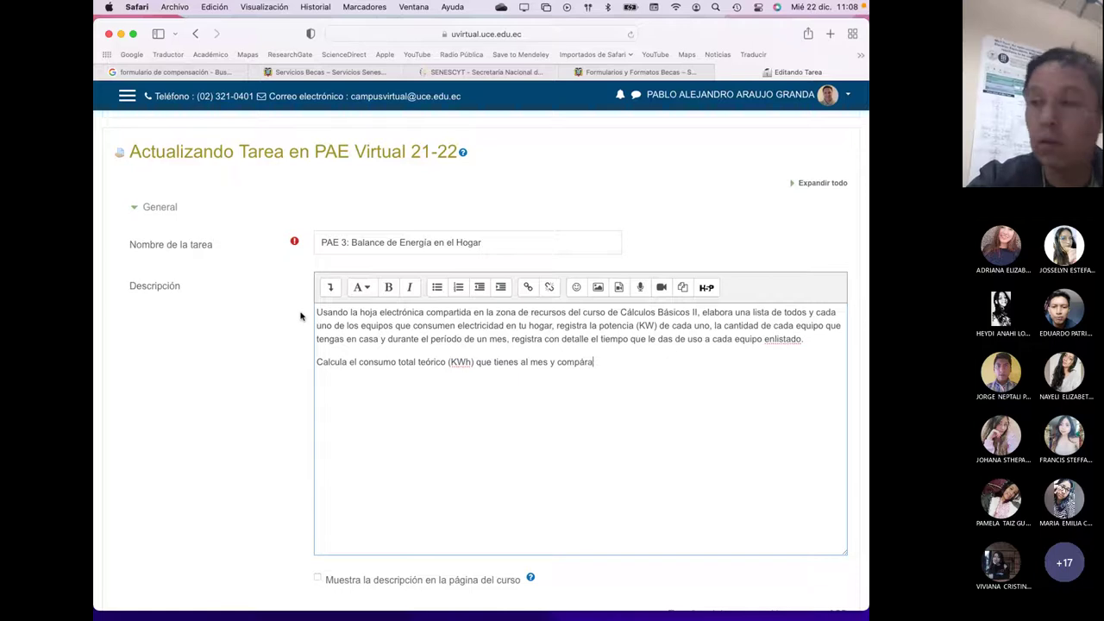
type("lo con")
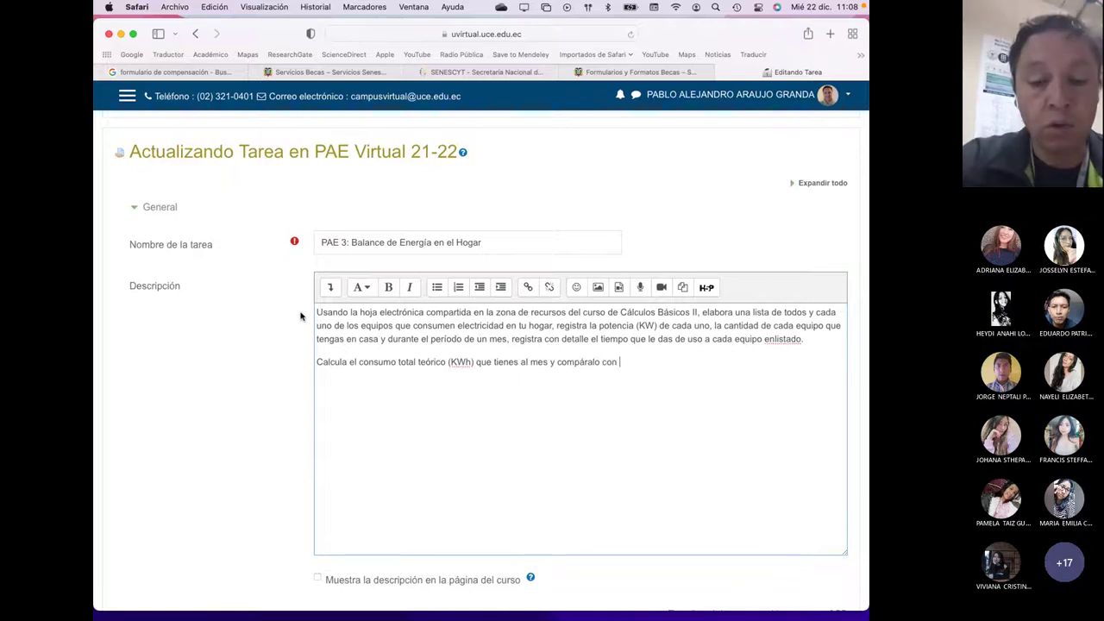
type(" la planilla ")
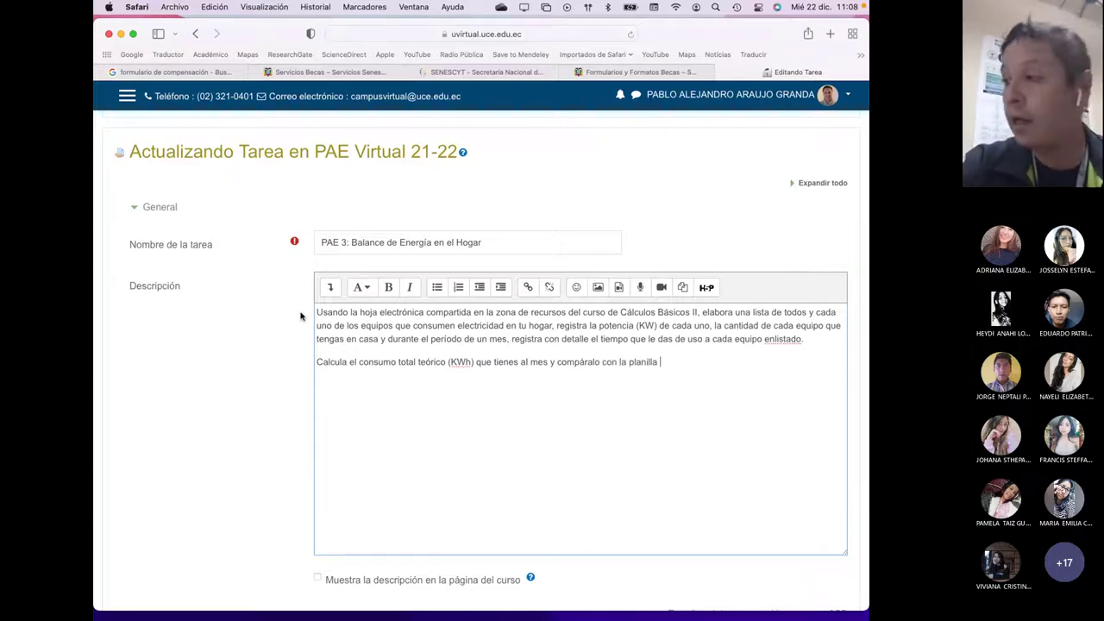
type("electica de tu hoigar.")
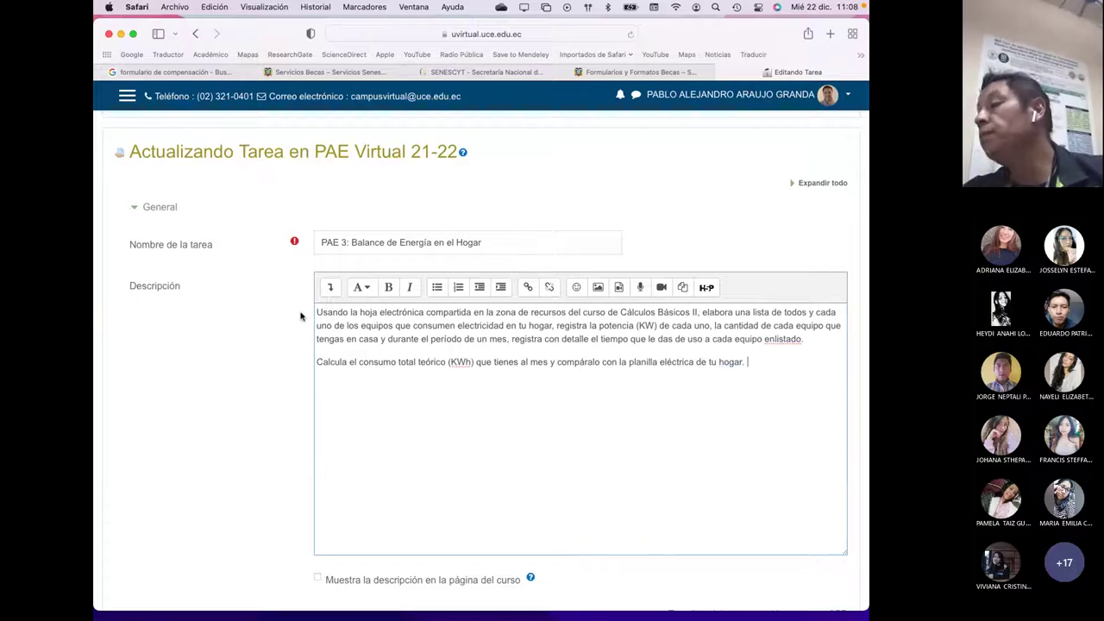
- Correct "enlistado" to "en listado" and continue the second paragraph with "En base de esto elabora un plan de ahorro de energía"
left_click(774, 338)
type("E")
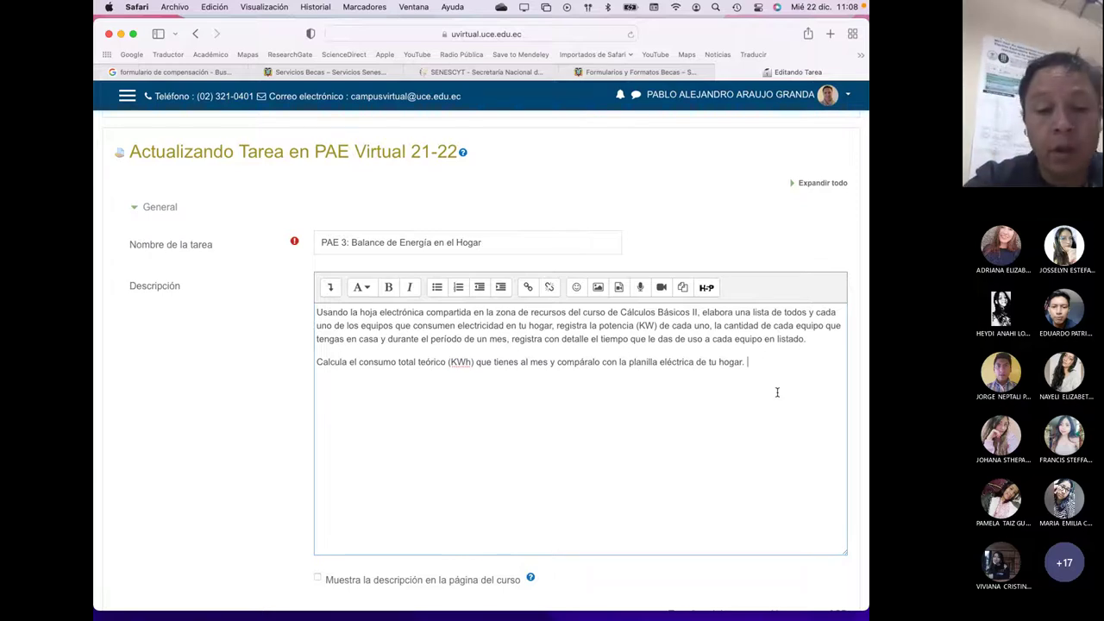
type("n base de e")
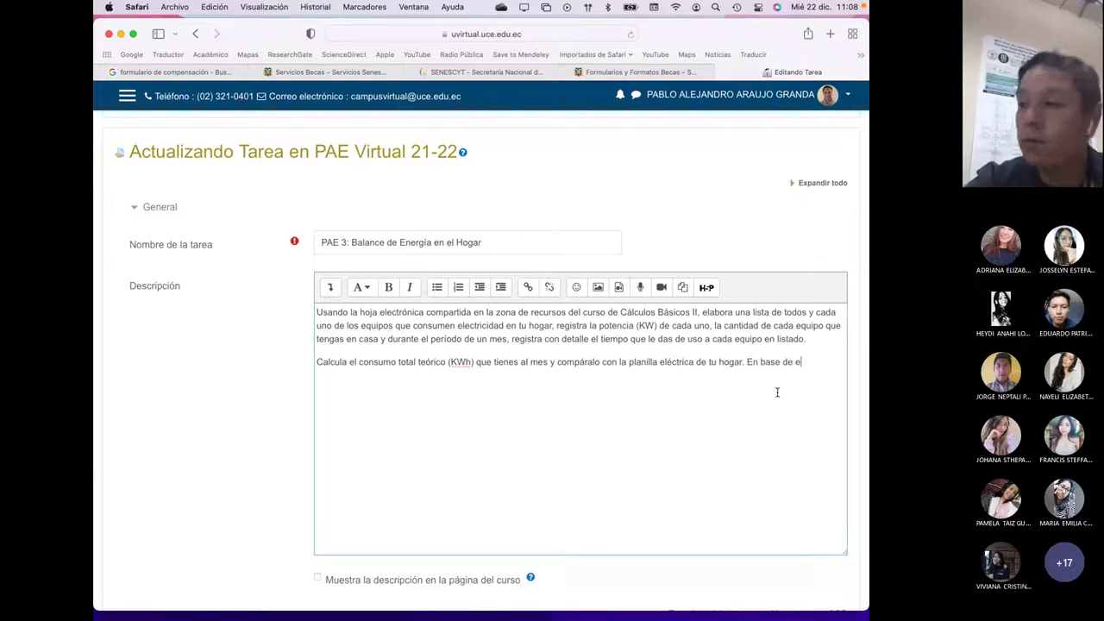
type("sto elab")
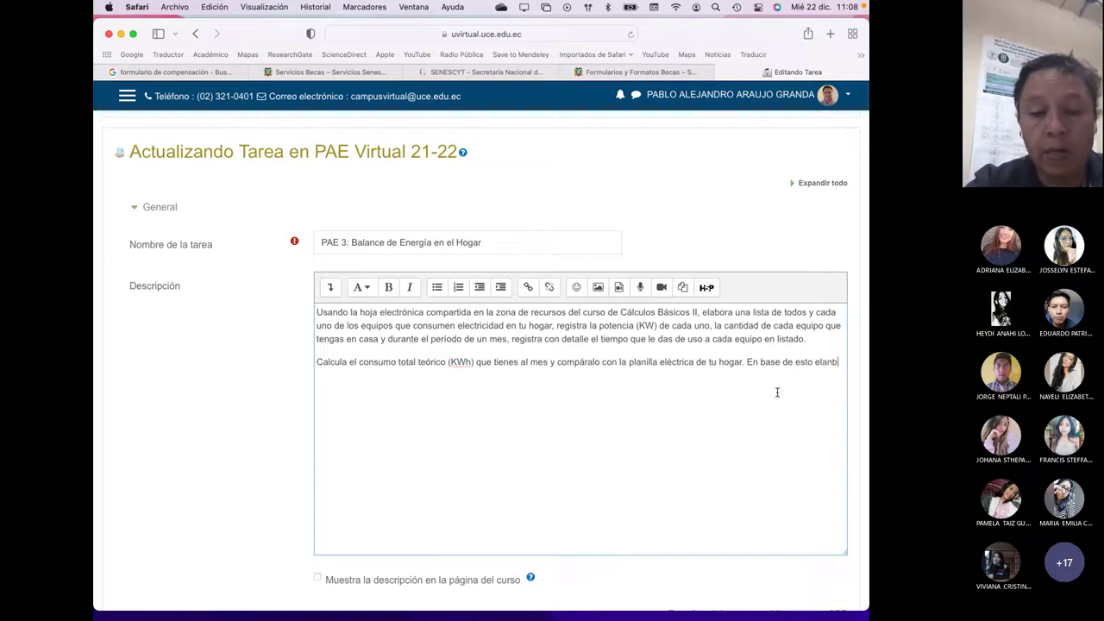
type("ora un plan de a")
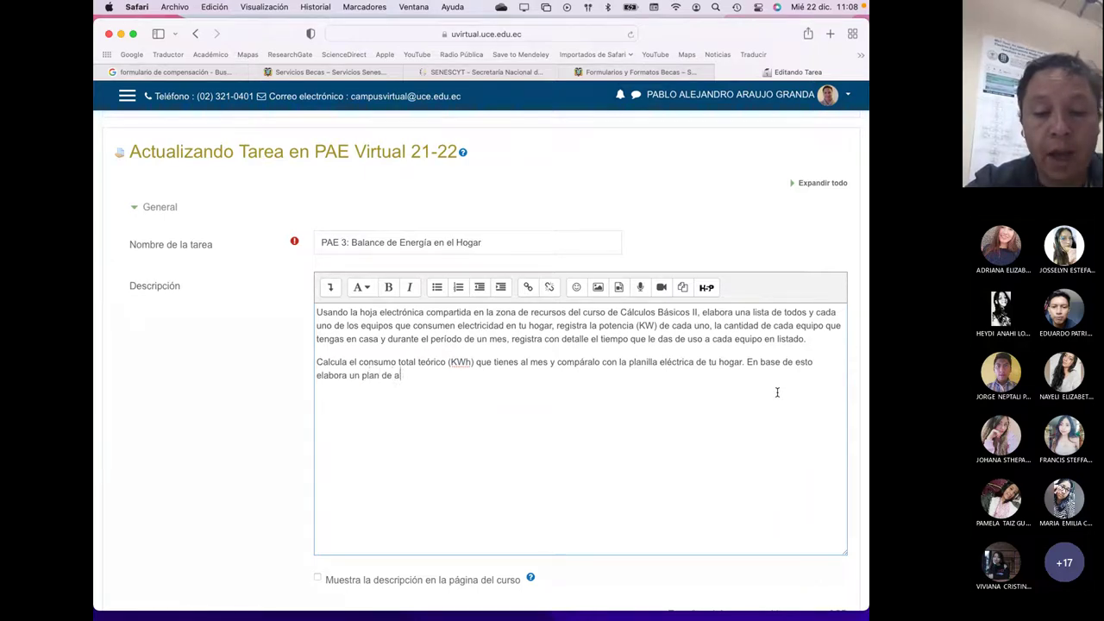
type("horro de energía")
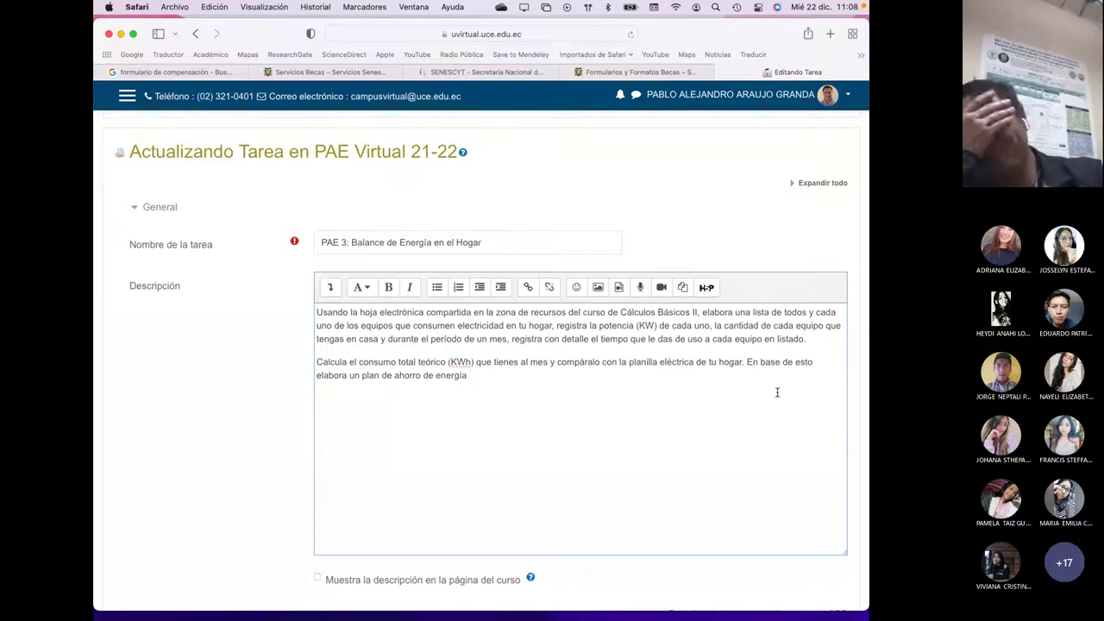
- Finish the second paragraph with "y durante el siguiente mes comprueba si el plan de ahorro ha sido efectivo."
type(" y durante el siguiente mes")
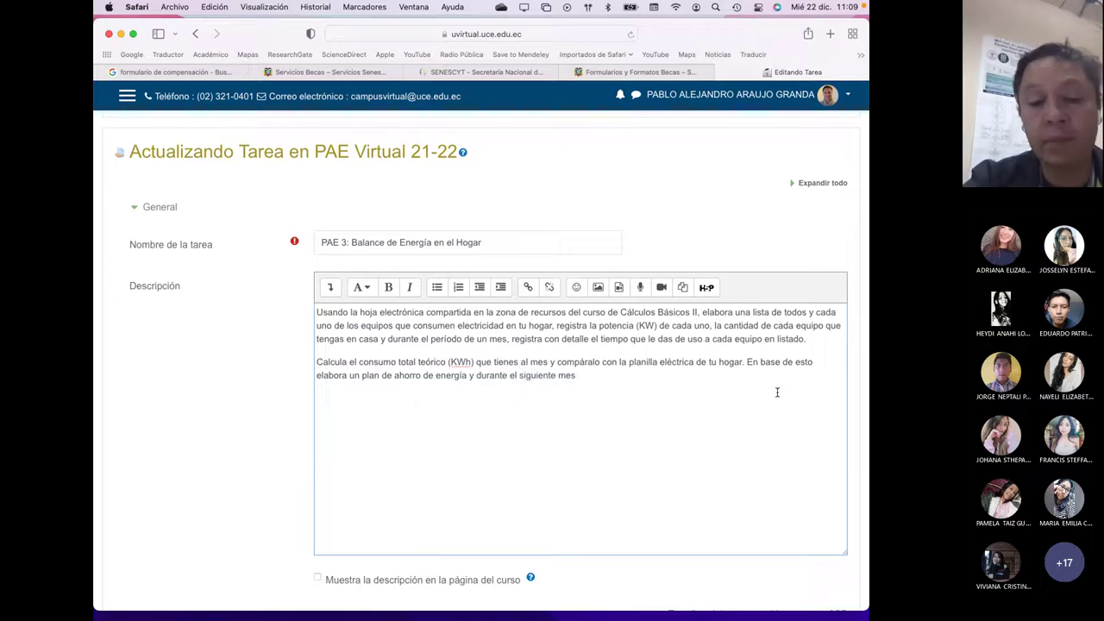
type(" comprueb")
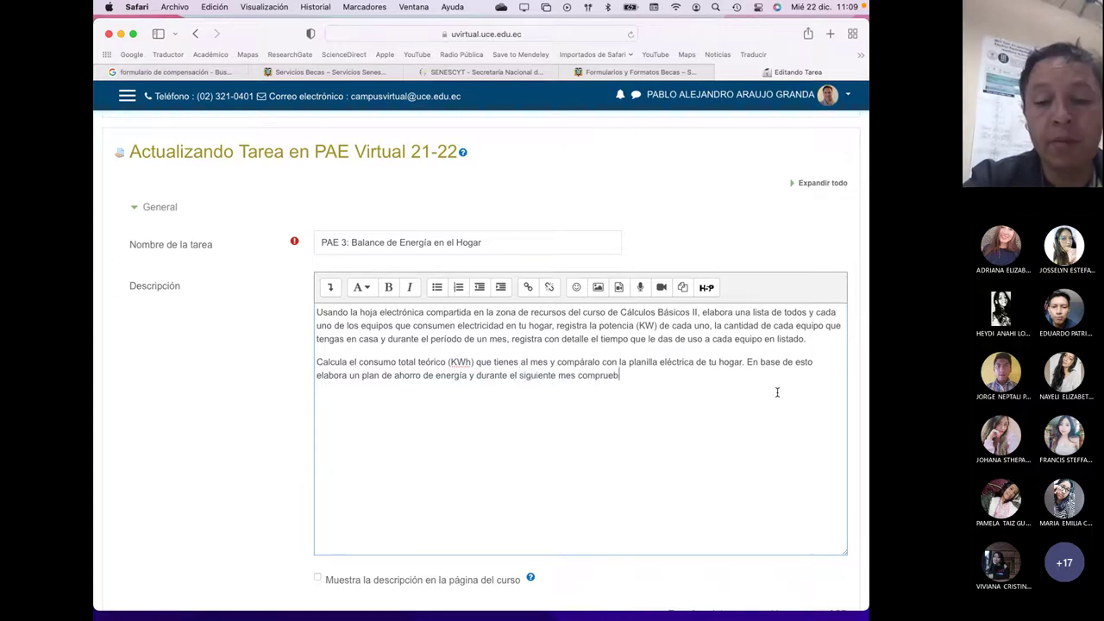
type("a si el plan de ah")
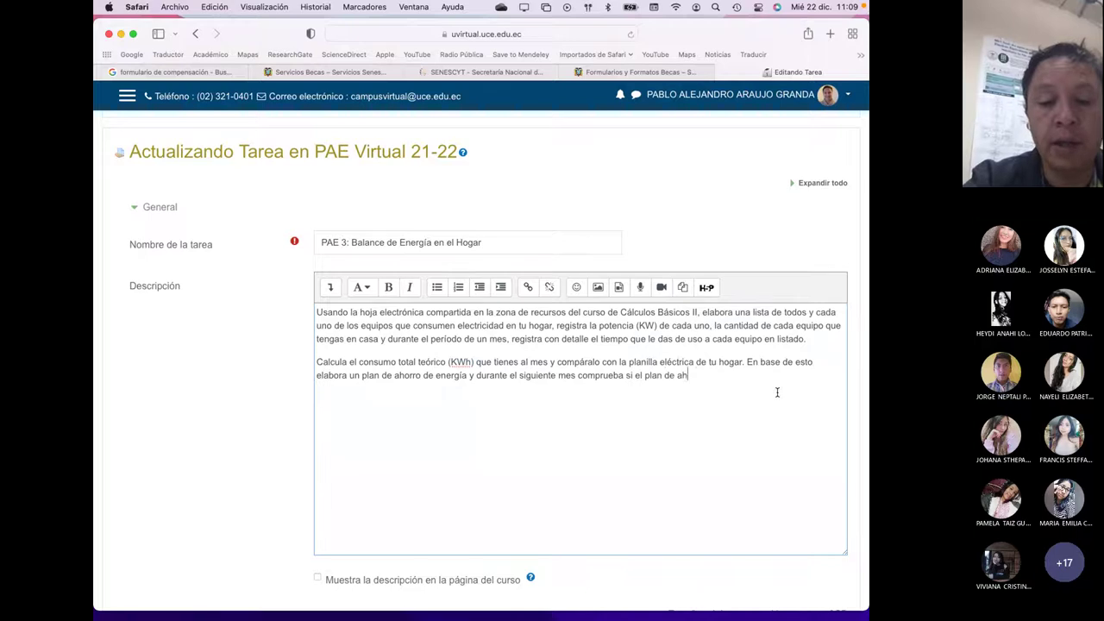
type("orro ha sido efectivo")
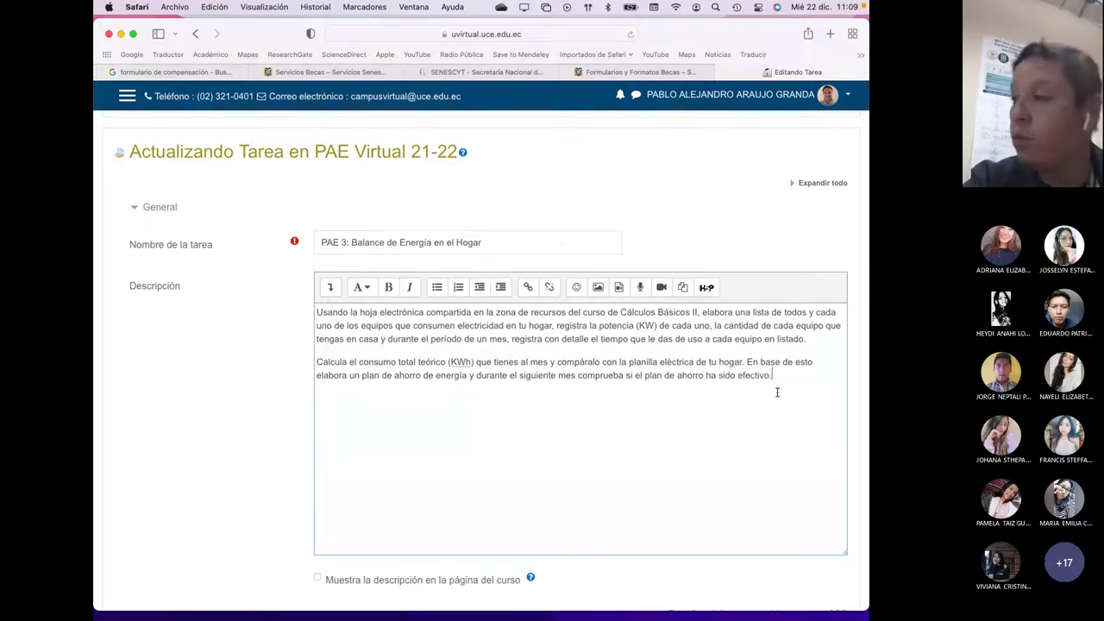
type(".")
- Start a third paragraph with "Elabora un PDF con todos estos datos y análisis de ahorro de energía y"
key("Return")
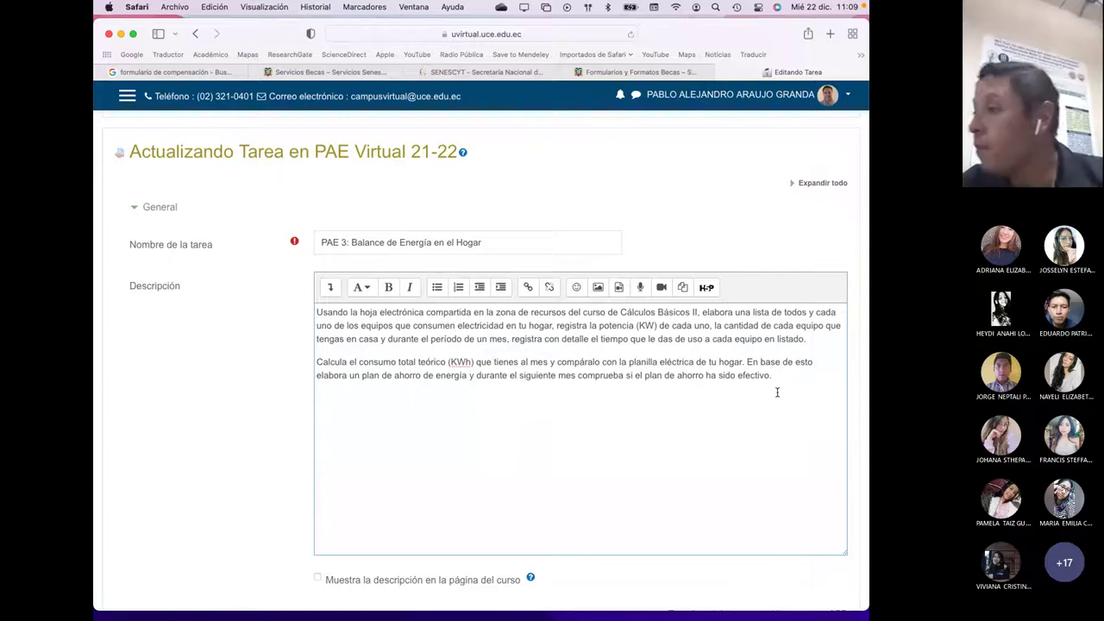
type("Ela")
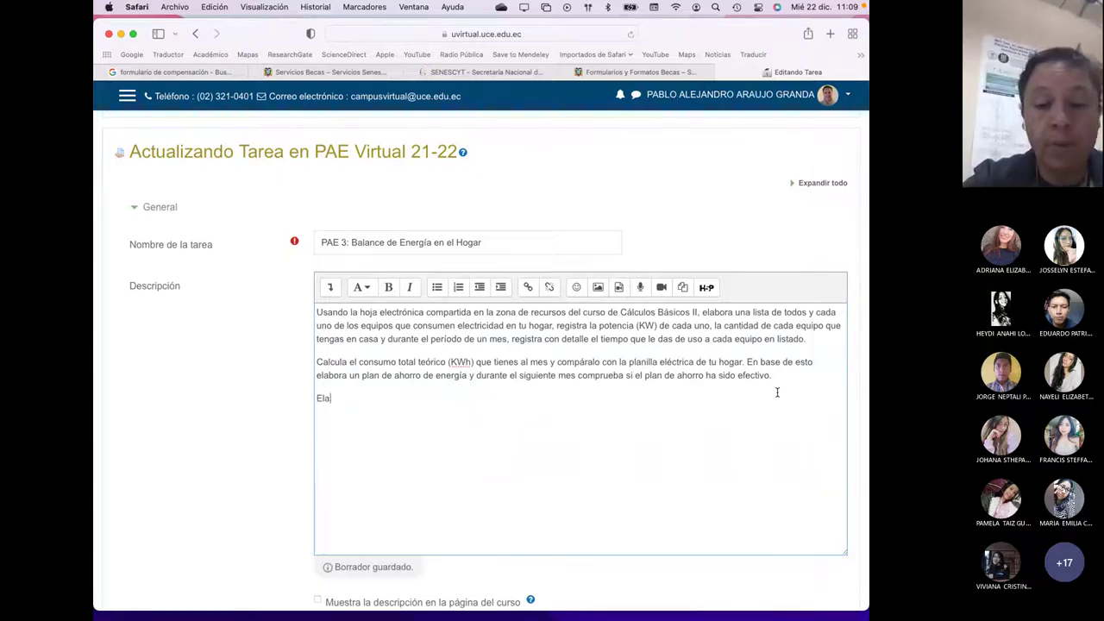
type("bora")
type("DF con todos estos da")
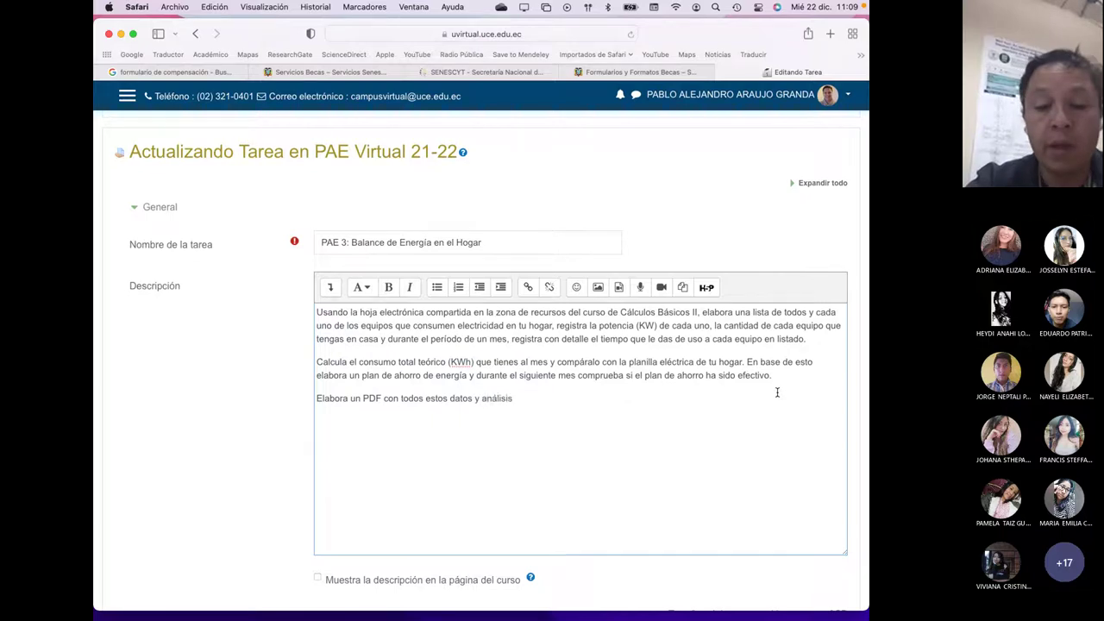
type("tos y análisis de ahorro ")
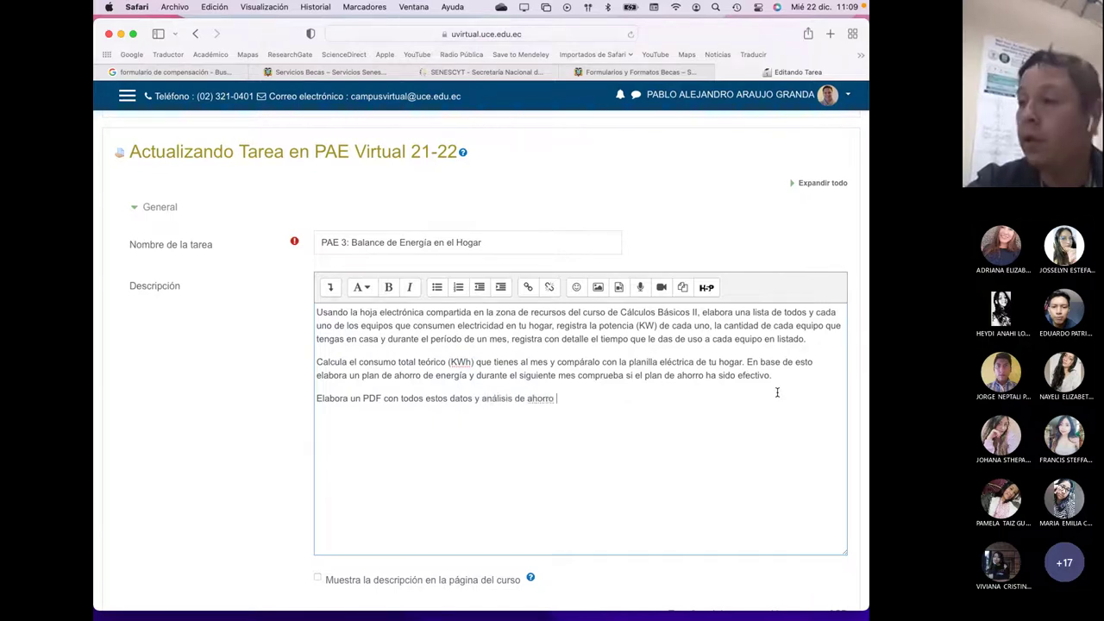
type("de energ")
type("ía y")
type(" cargarlo en el")
key("BackSpace")
key("BackSpace")
key("BackSpace")
key("BackSpace")
key("BackSpace")
key("BackSpace")
key("BackSpace")
key("BackSpace")
key("BackSpace")
key("BackSpace")
key("BackSpace")
key("BackSpace")
key("BackSpace")
- Finish the third paragraph of the description with "súbelo a este espacio."
type("sú")
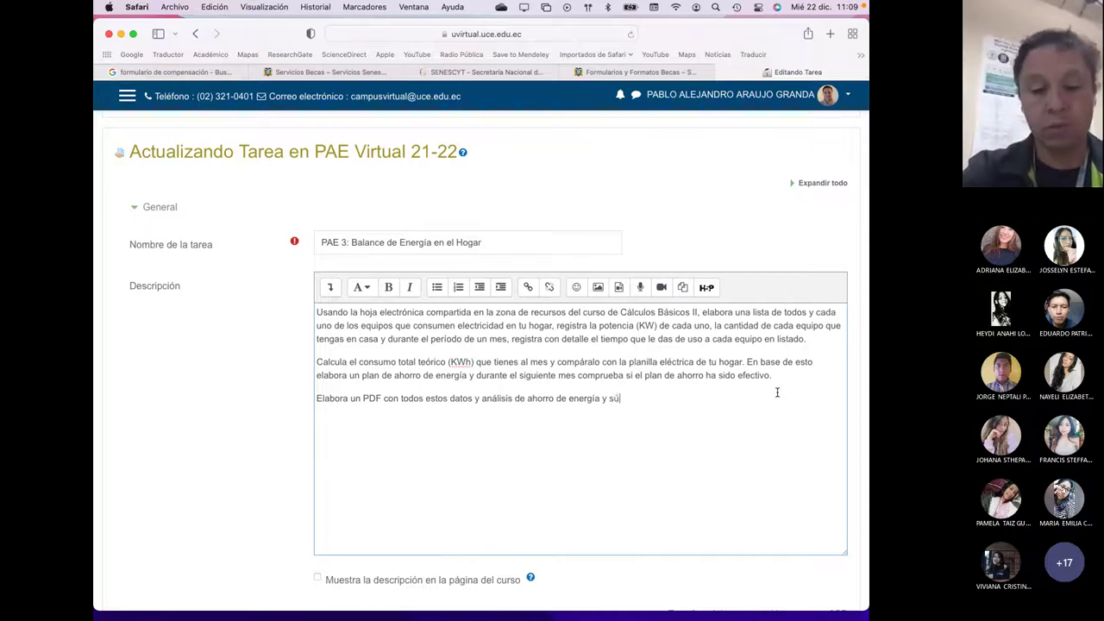
type("belo a este espacio.")
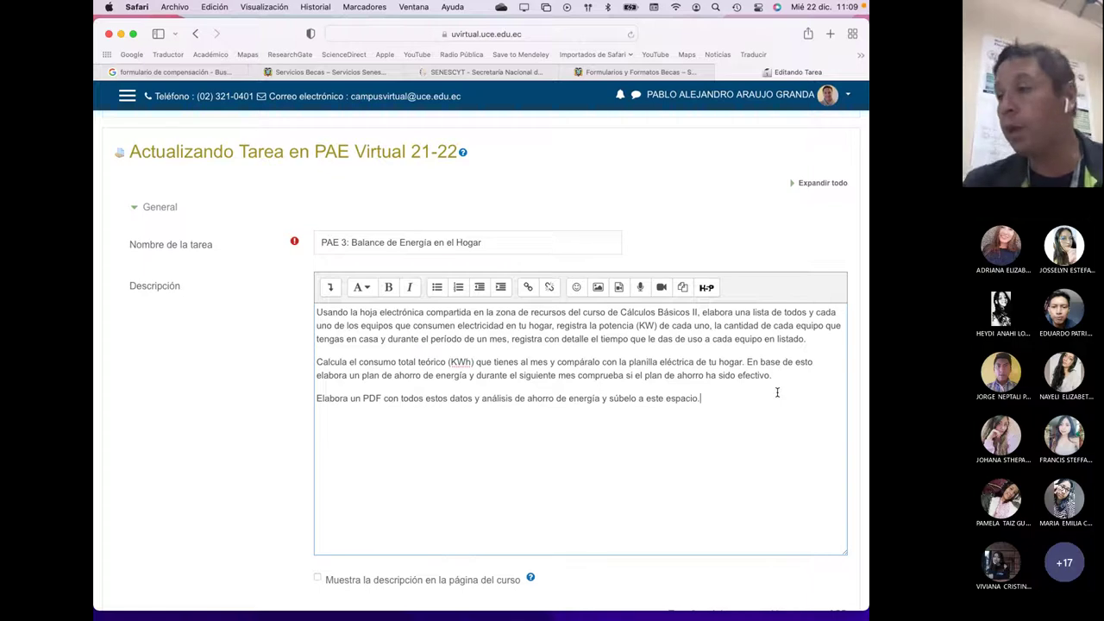
- Set the day and month of "Permitir entregas desde" to 14 febrero
scroll(507, 476, "down", 10)
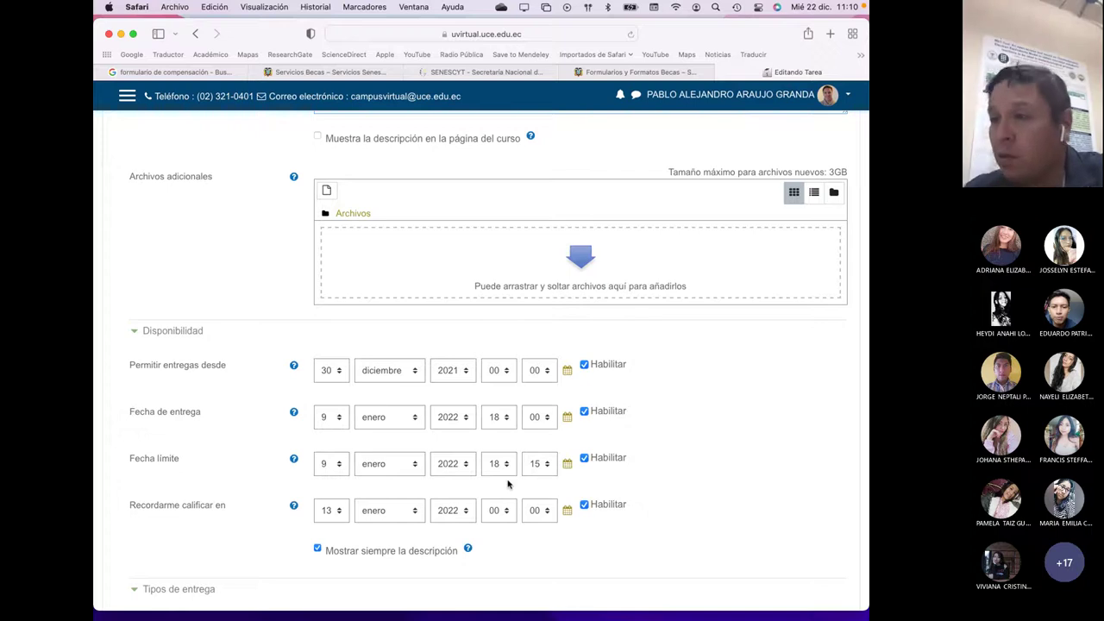
left_click(339, 371)
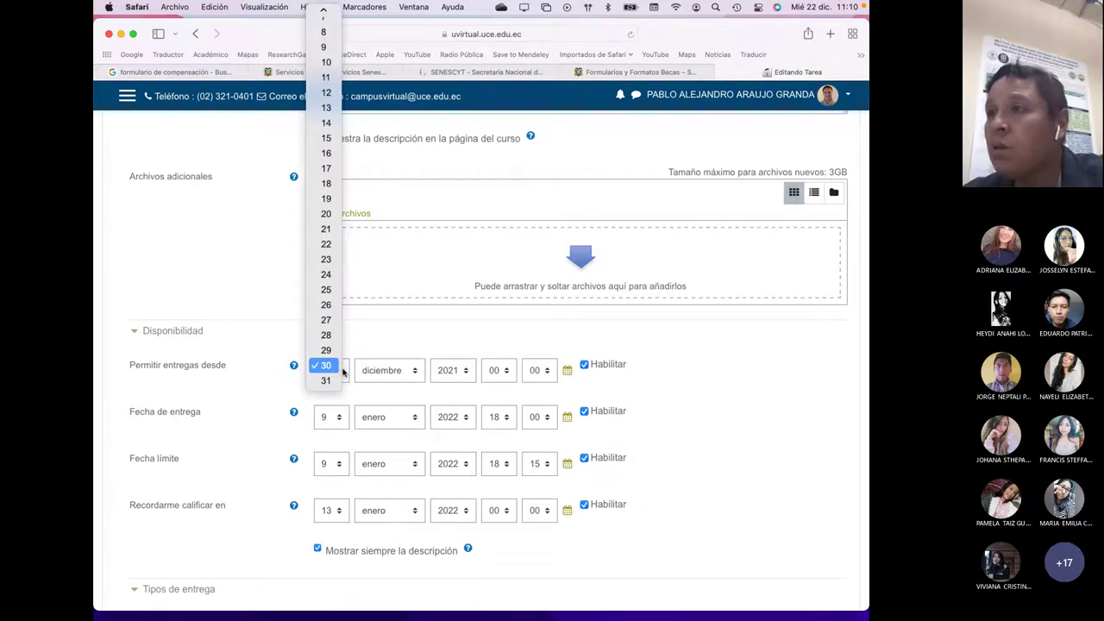
left_click(330, 111)
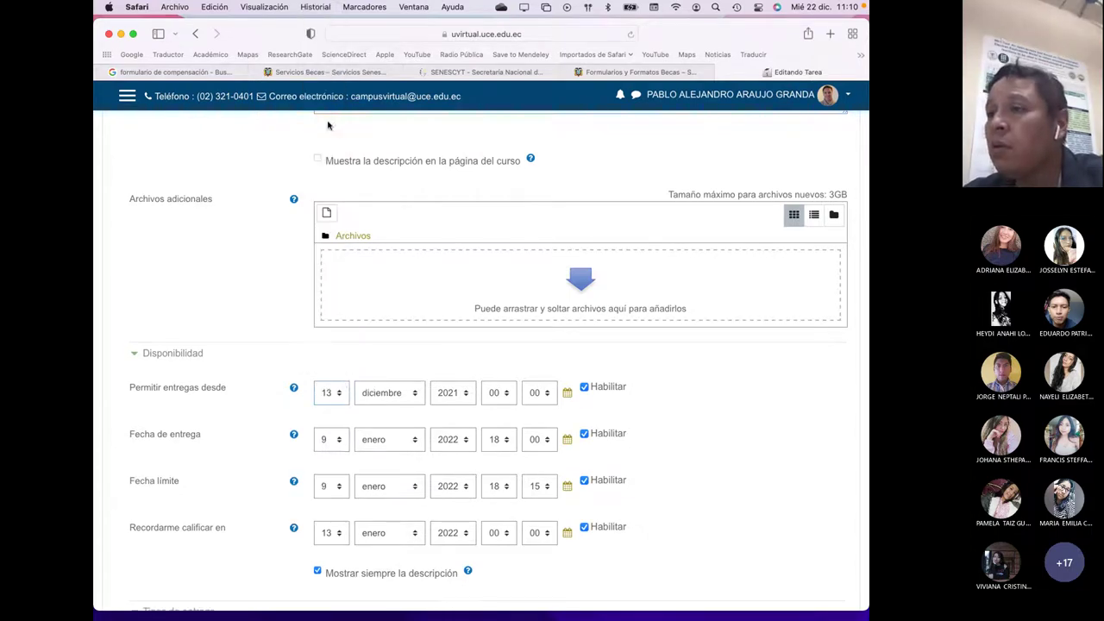
left_click(344, 393)
left_click(328, 401)
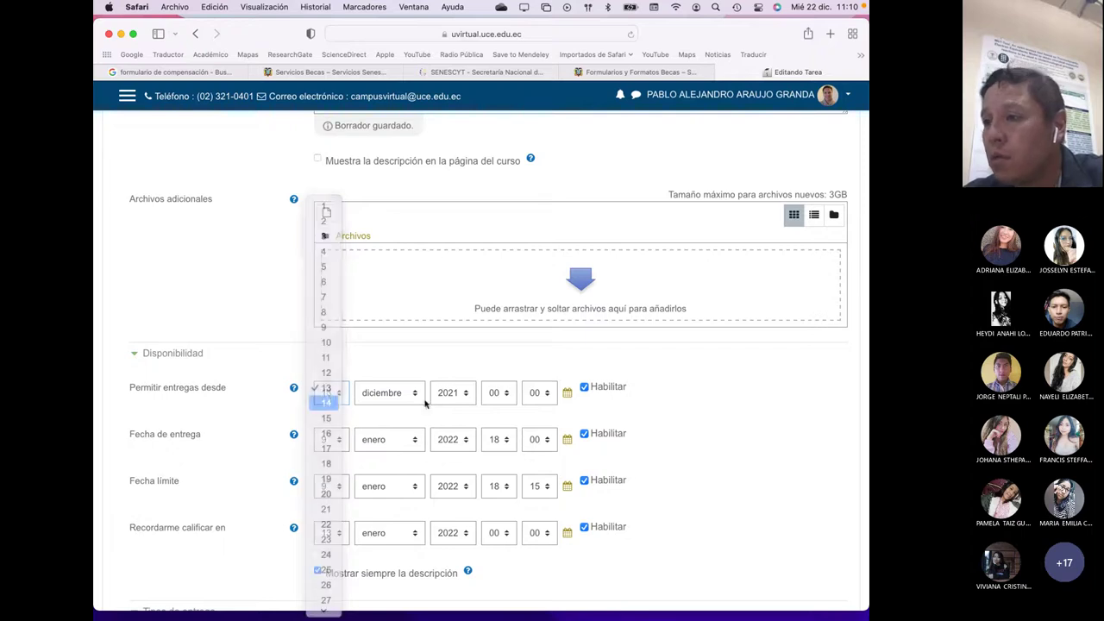
left_click(422, 402)
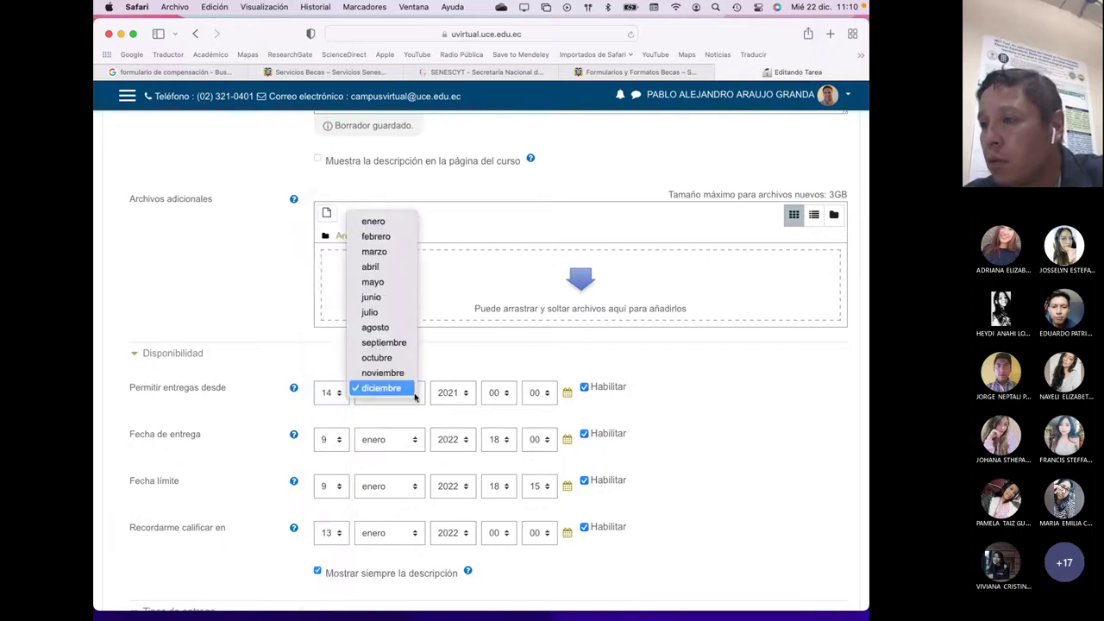
left_click(392, 243)
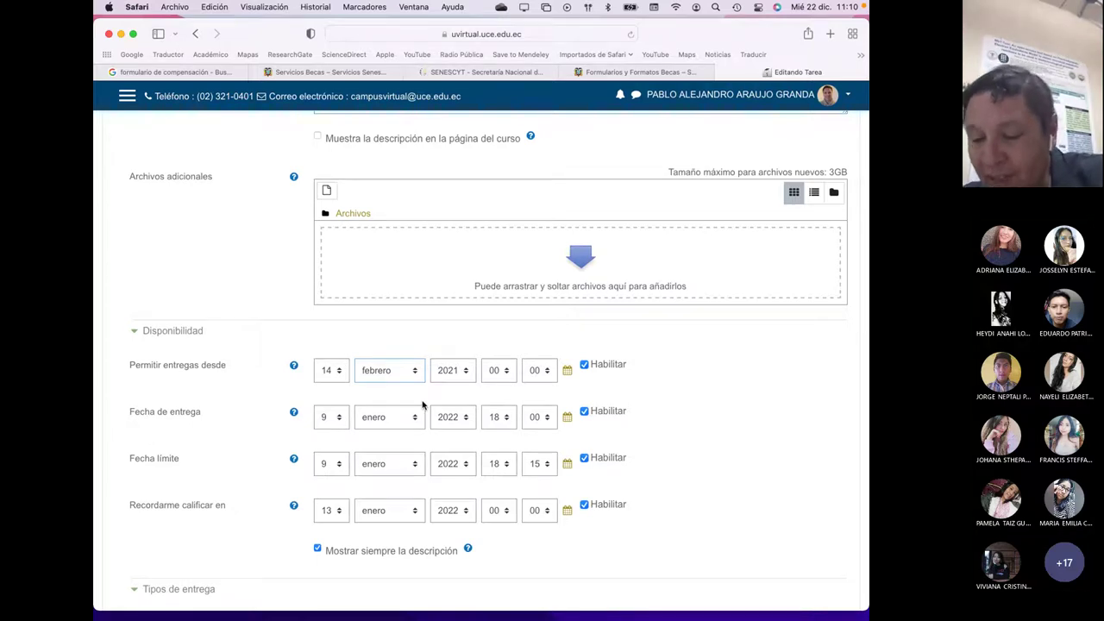
- Set "Fecha de entrega" to 25 febrero and its hour to 07
left_click(330, 420)
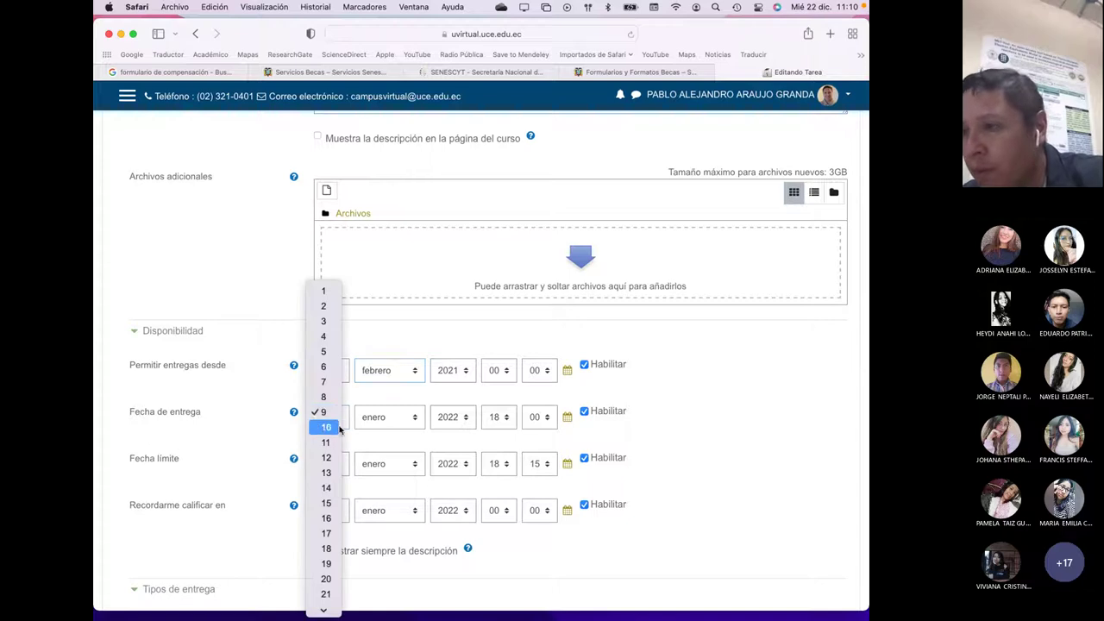
scroll(323, 524, "down", 5)
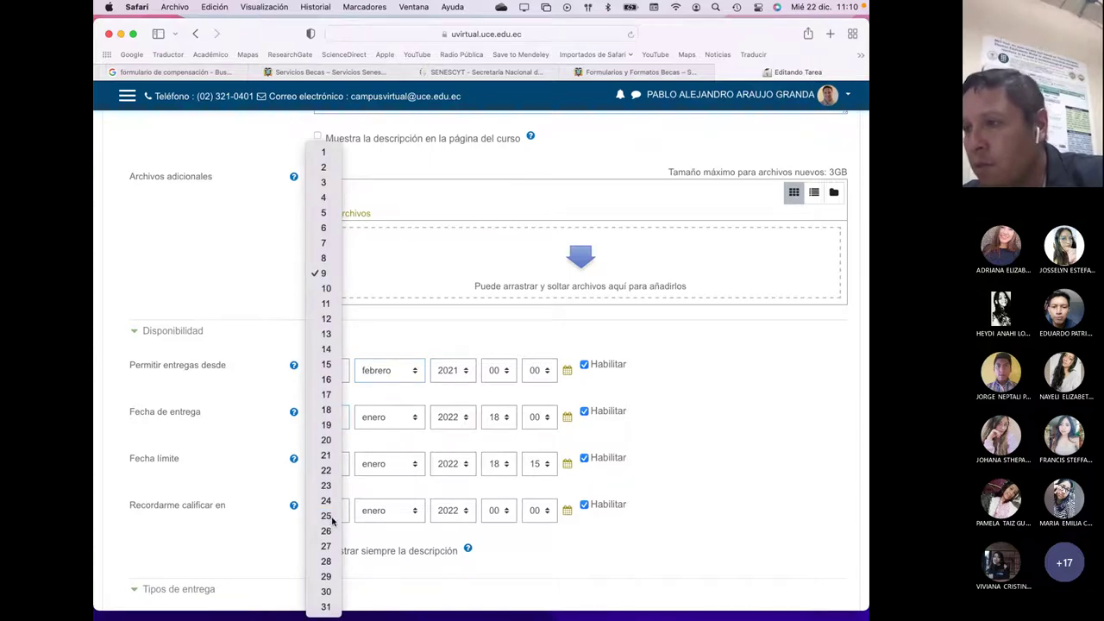
left_click(372, 475)
left_click(388, 417)
left_click(397, 425)
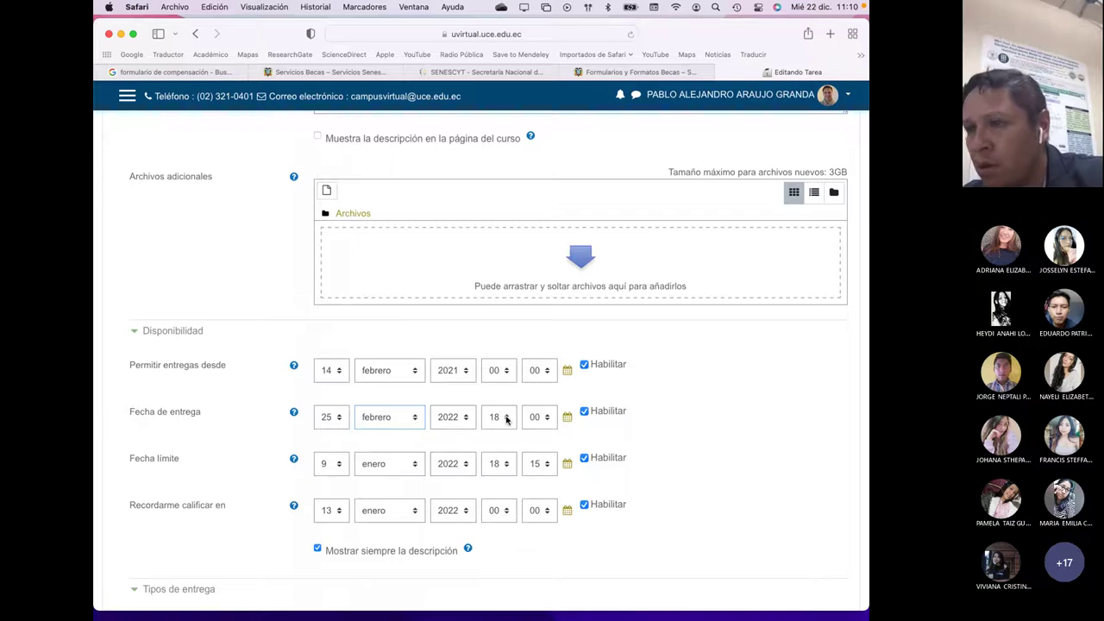
left_click(507, 418)
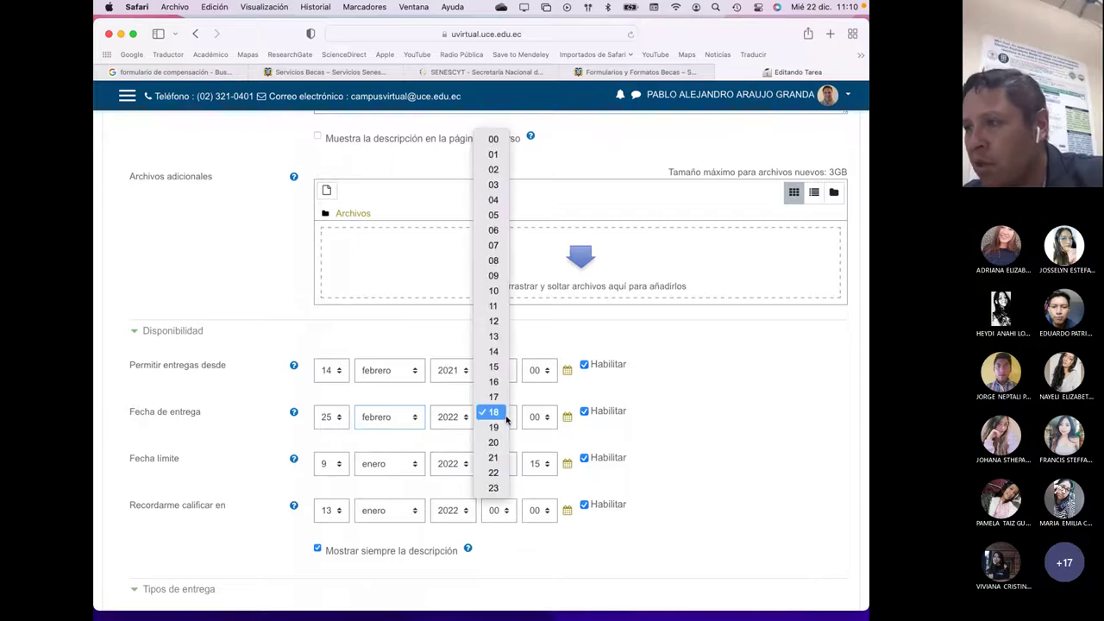
left_click(493, 246)
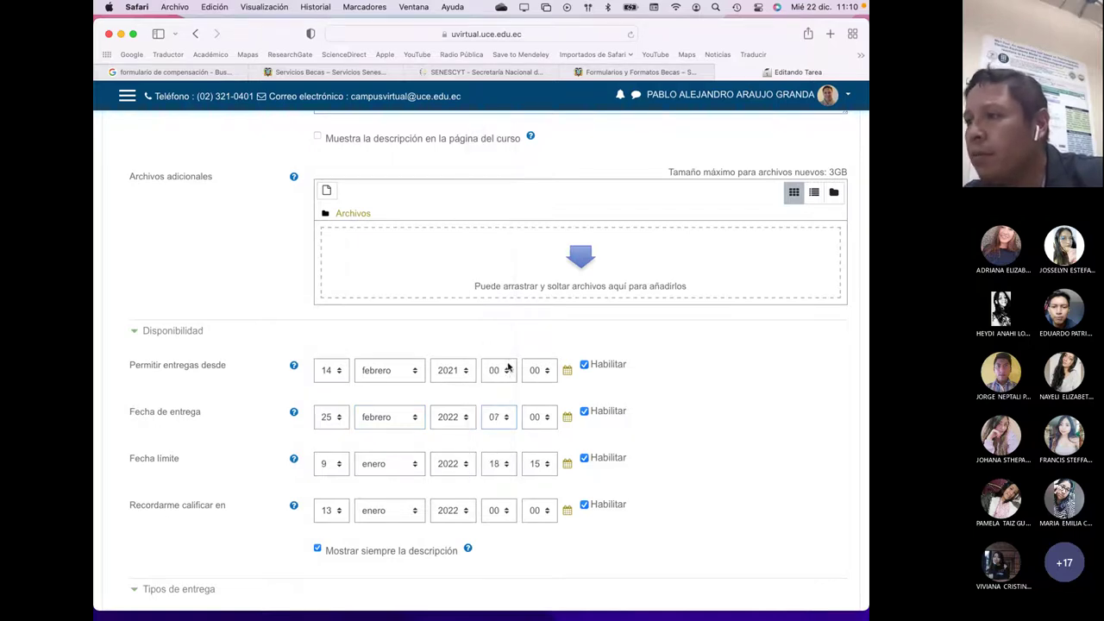
- Set "Fecha límite" to 28 febrero at 23:59
left_click(333, 465)
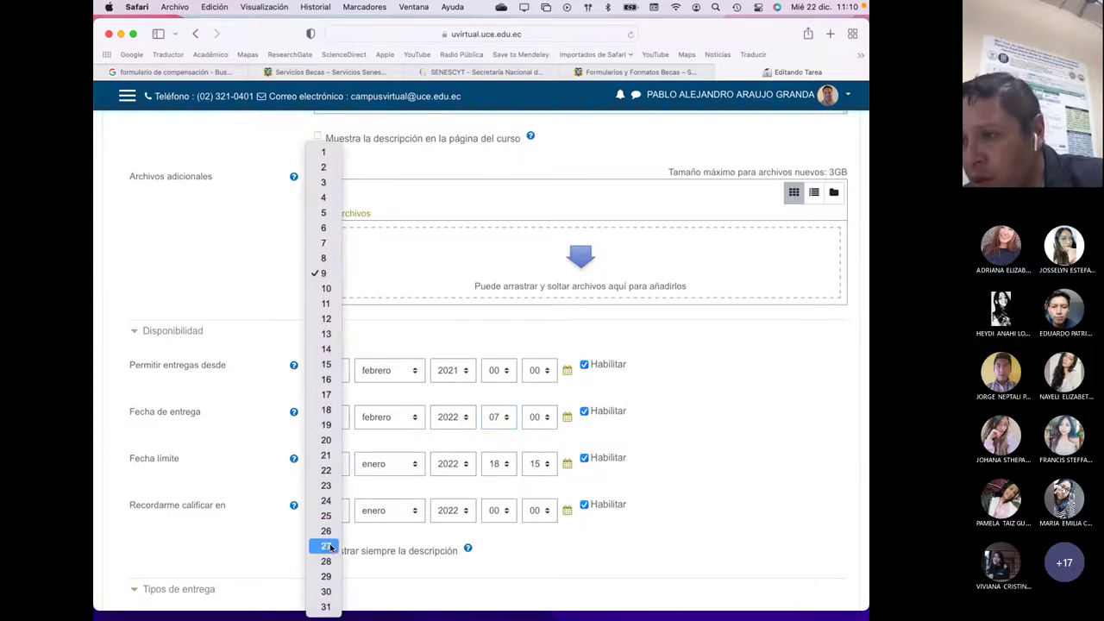
left_click(326, 561)
left_click(410, 468)
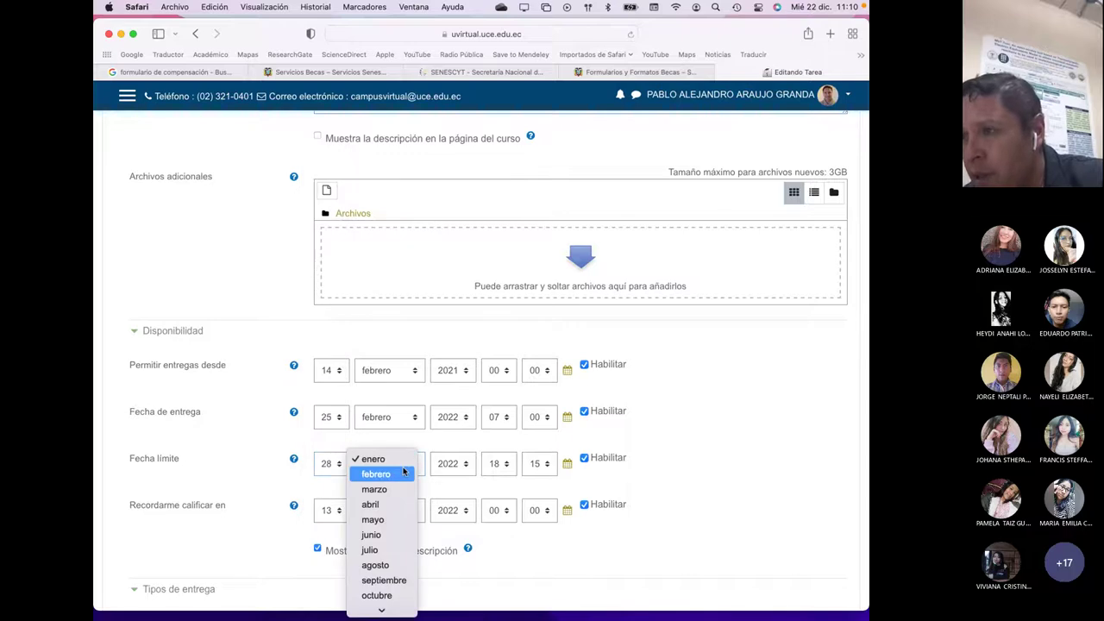
left_click(401, 475)
left_click(499, 466)
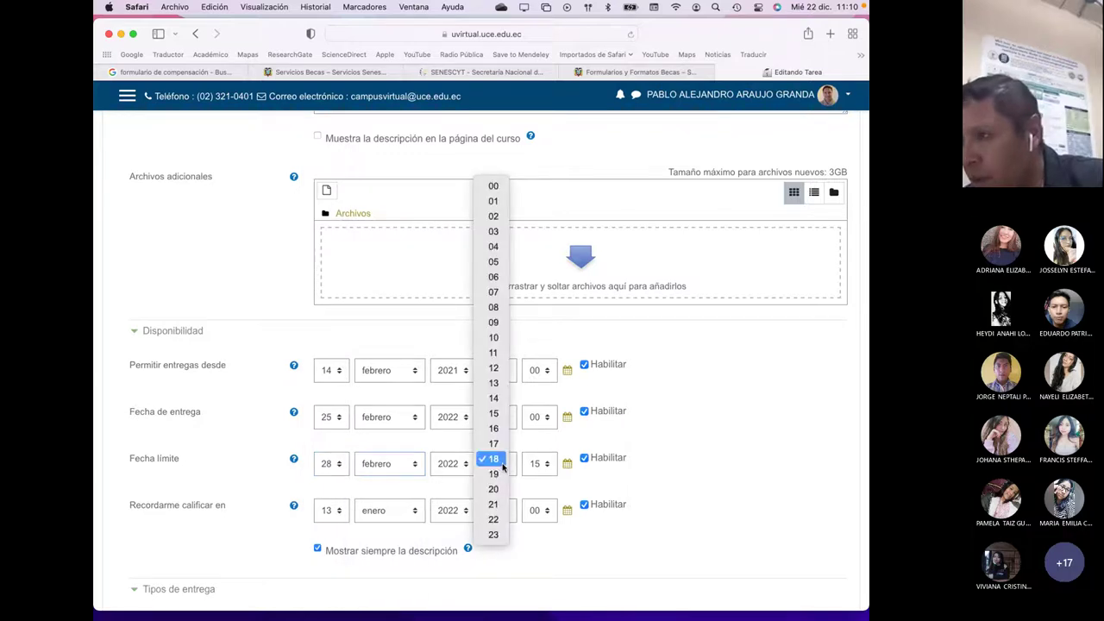
left_click(493, 534)
left_click(547, 465)
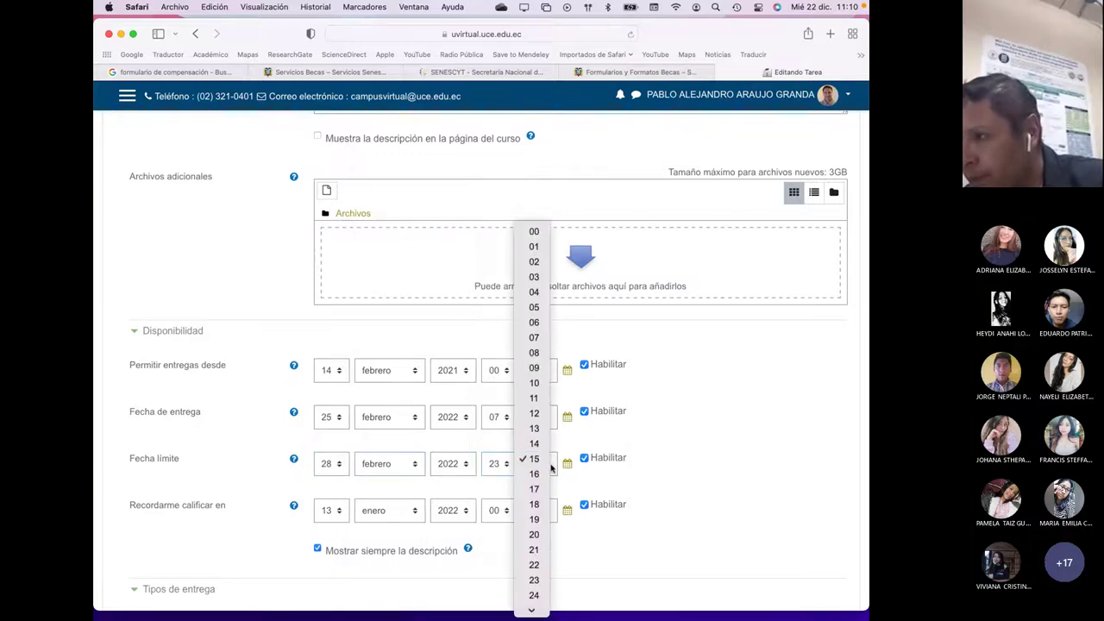
scroll(533, 539, "down", 5)
left_click(534, 607)
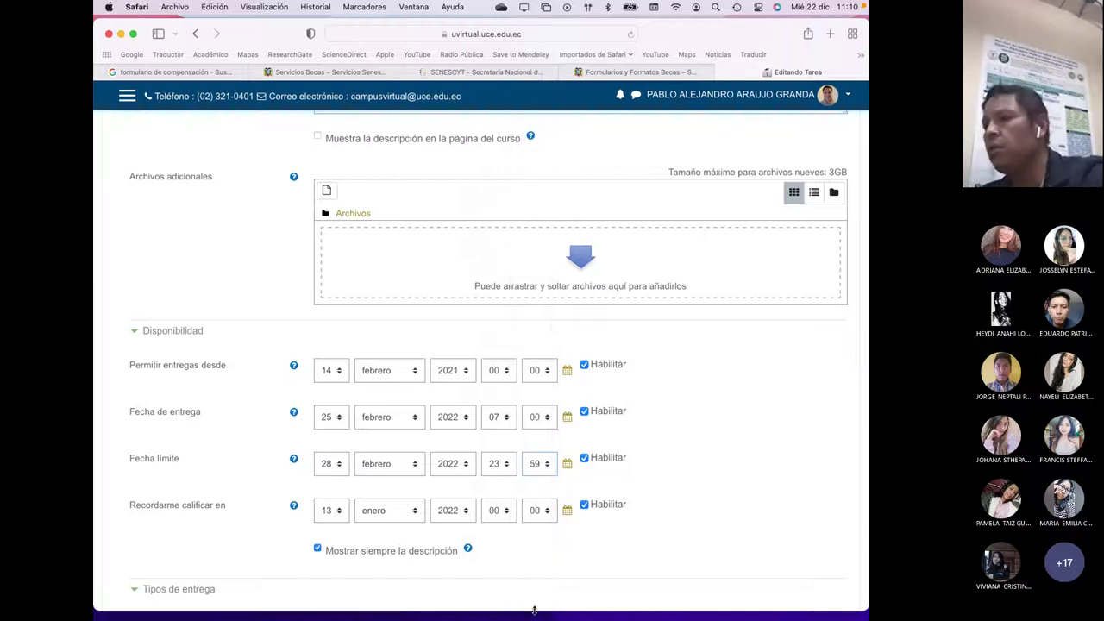
- Enable "Archivos enviados" as a submission type and keep the maximum submission size at "Actividad límite de subida (1MB)"
scroll(414, 526, "down", 5)
scroll(414, 524, "down", 2)
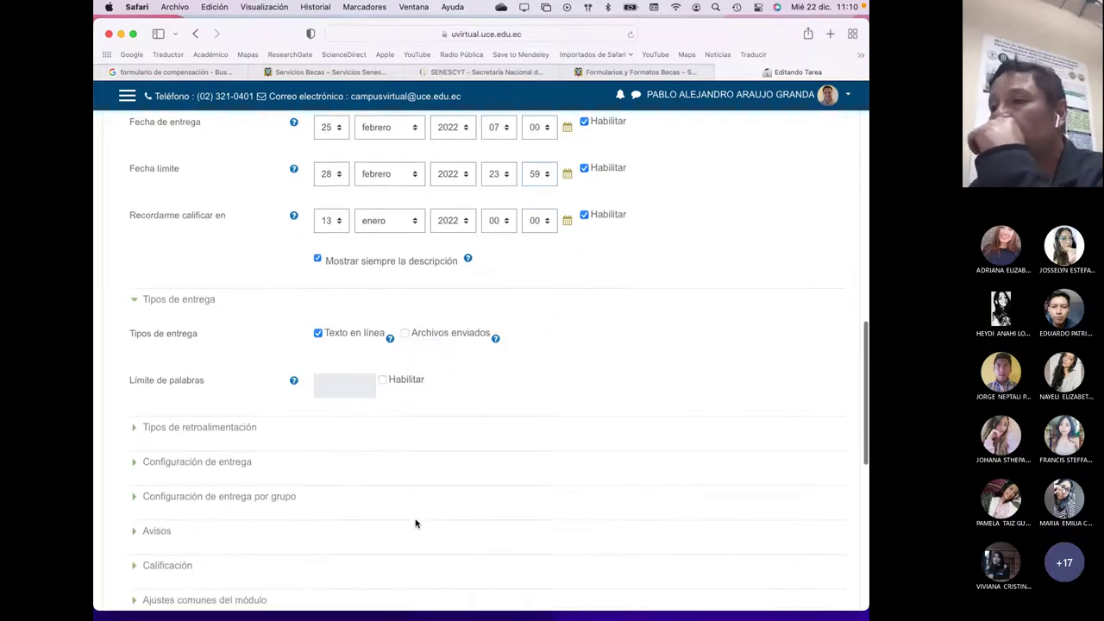
left_click(404, 334)
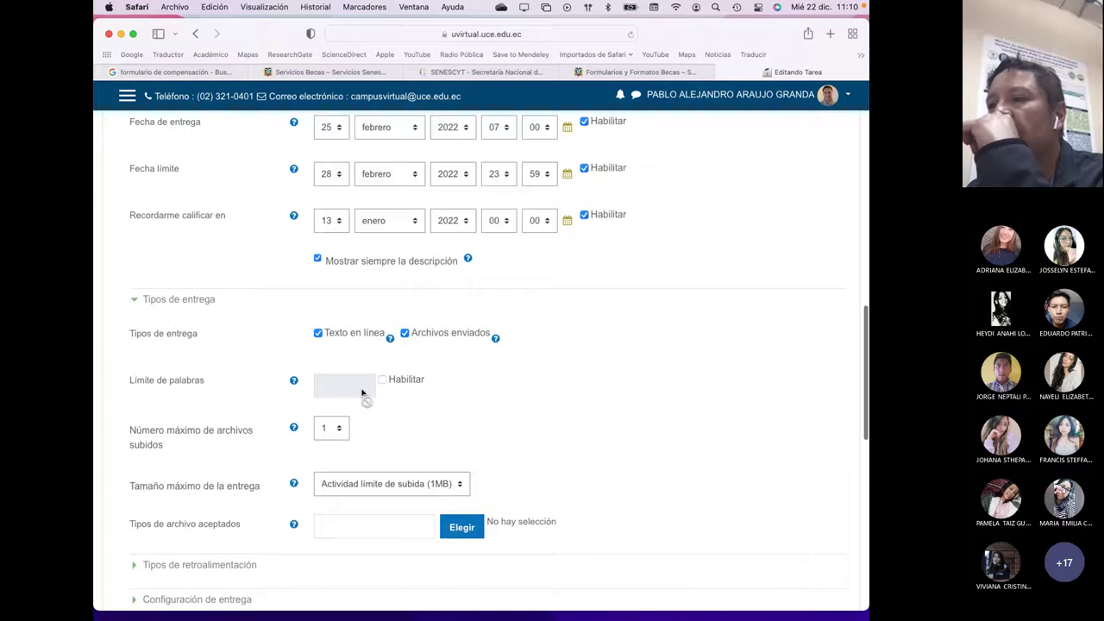
scroll(365, 395, "down", 2)
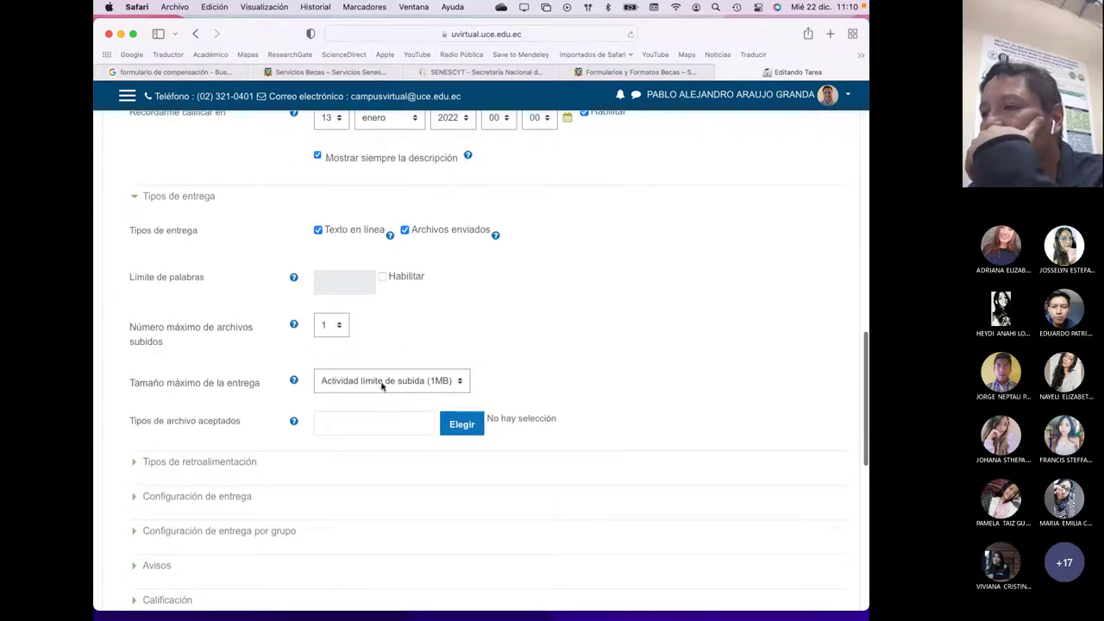
left_click(455, 386)
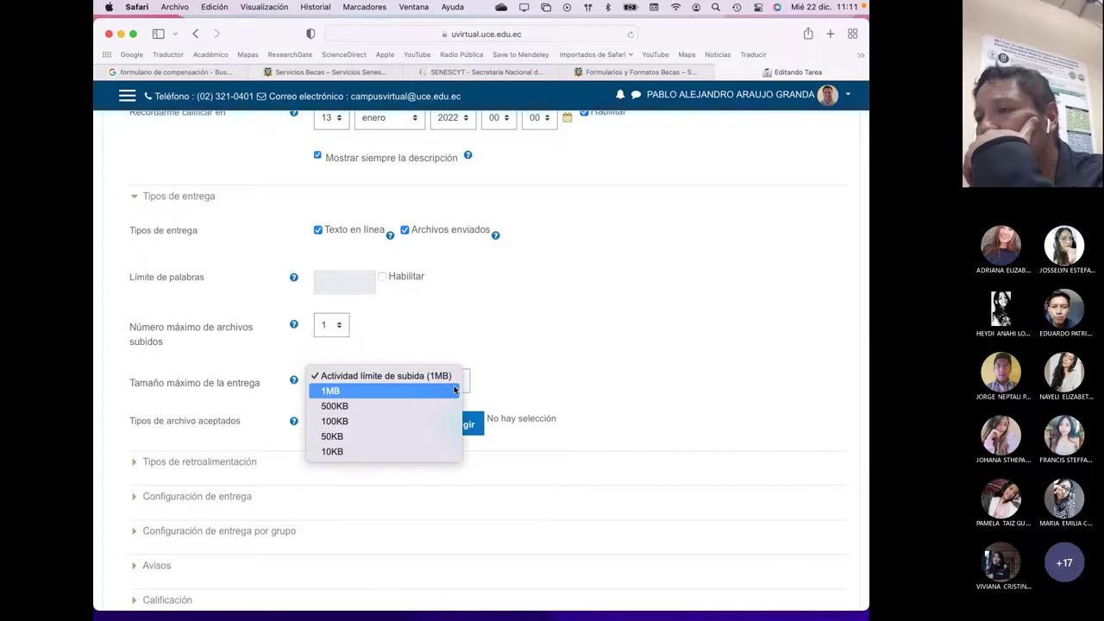
left_click(457, 376)
- Restrict the accepted file types to PDF documents (.pdf) and save the selection
left_click(461, 423)
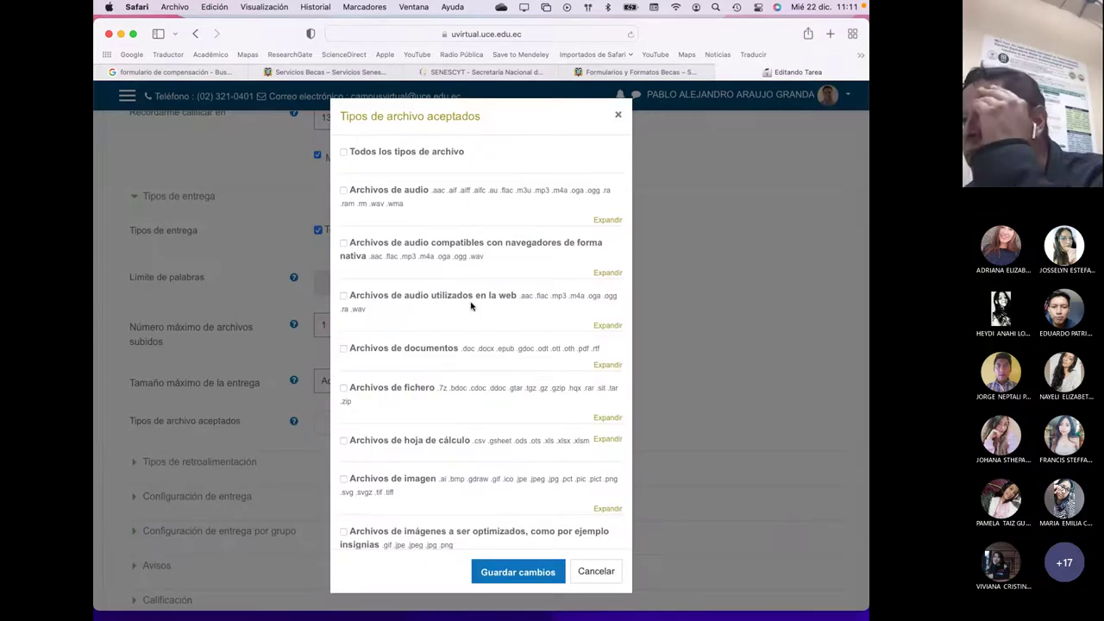
left_click(606, 365)
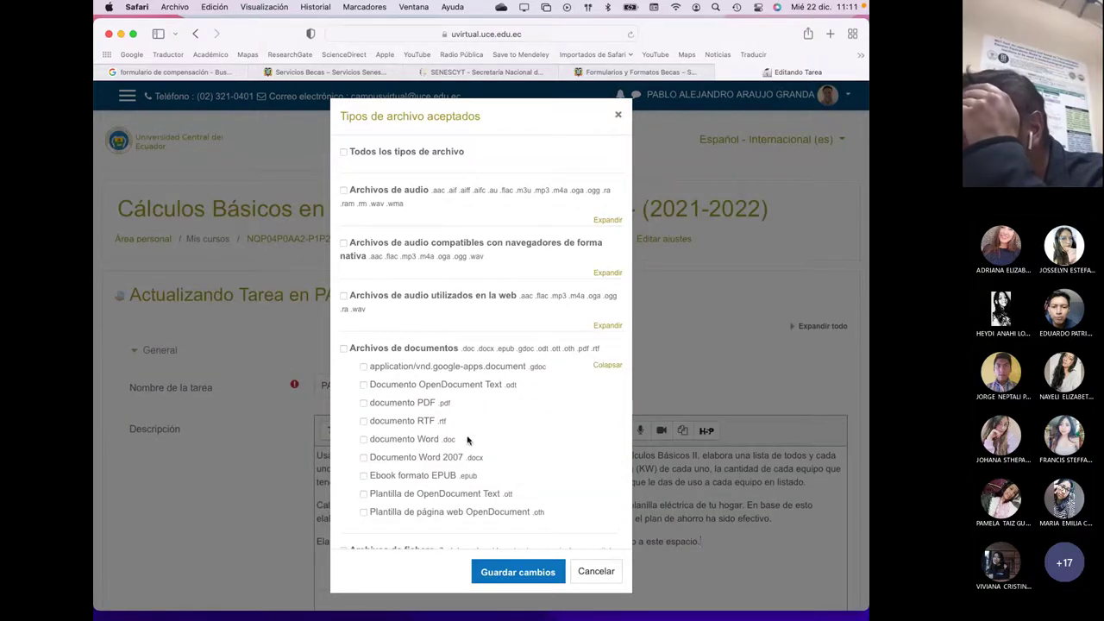
left_click(363, 403)
left_click(490, 573)
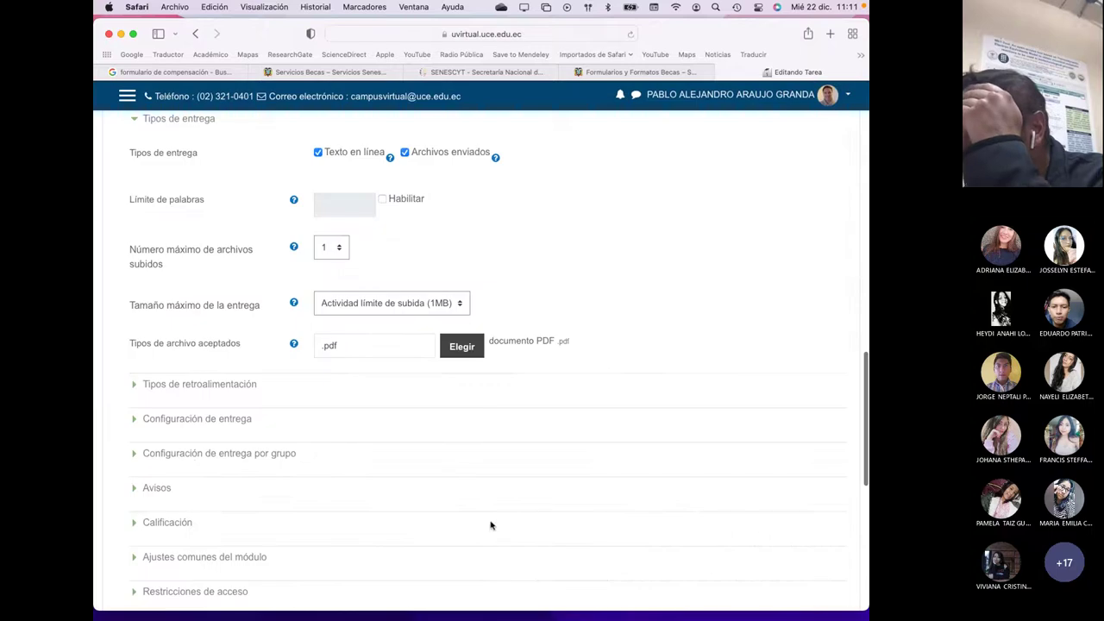
- Expand all sections of the assignment settings and set "Comentario en línea" to Sí
scroll(703, 392, "up", 10)
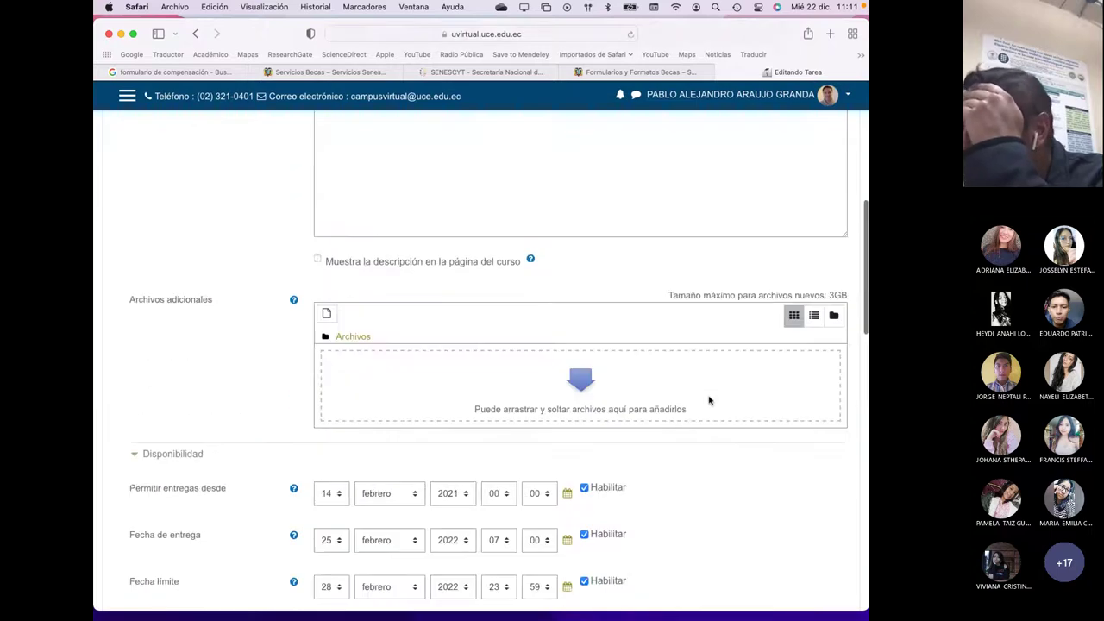
scroll(763, 278, "up", 10)
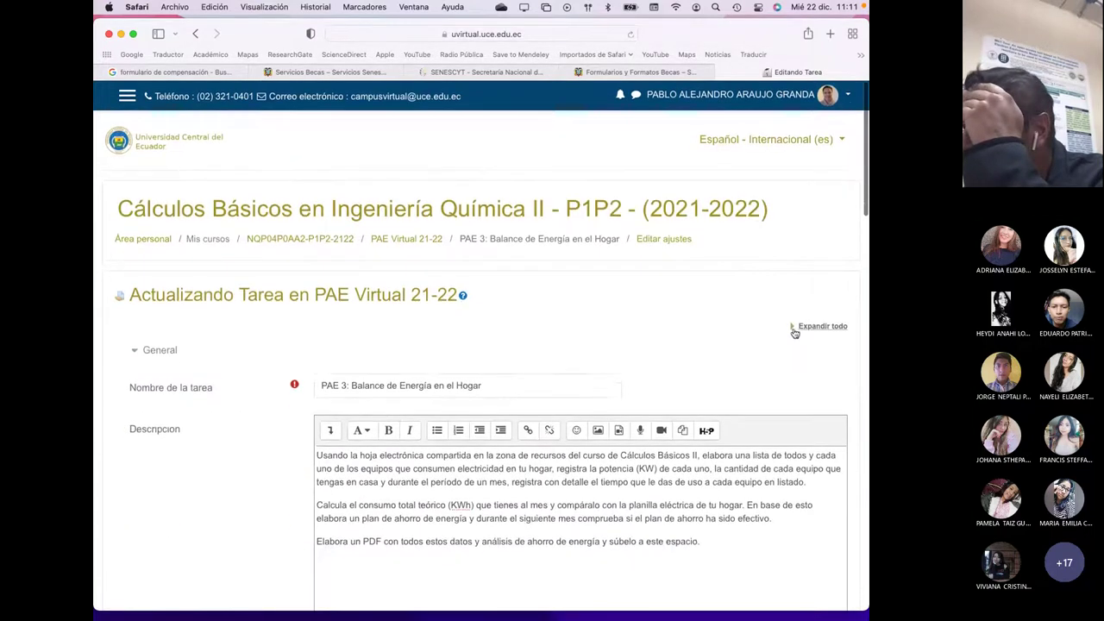
scroll(530, 372, "down", 15)
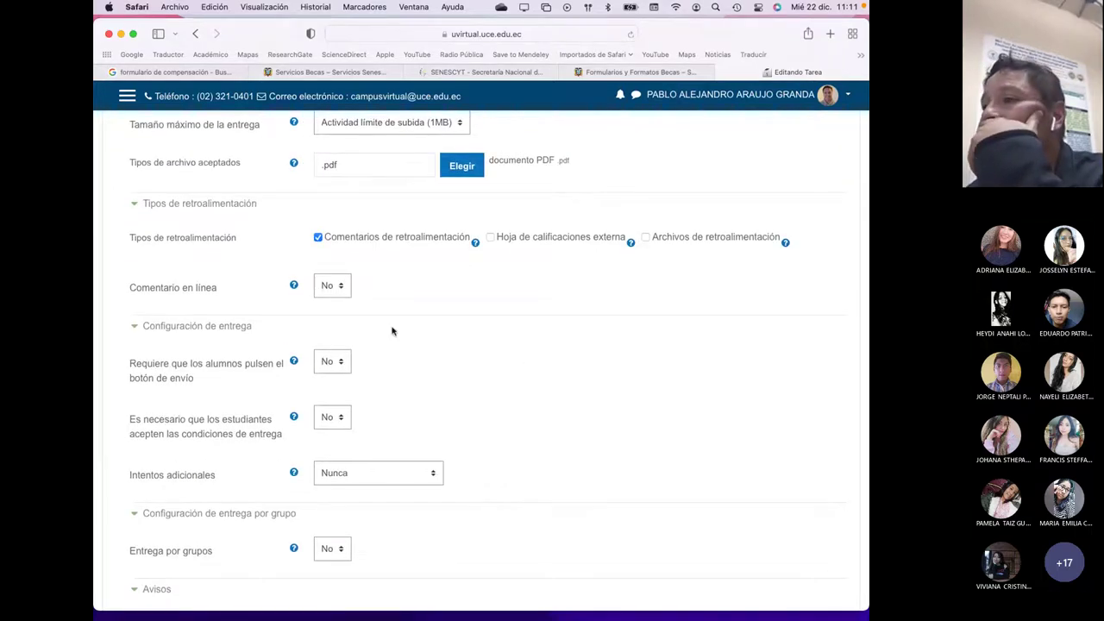
left_click(335, 297)
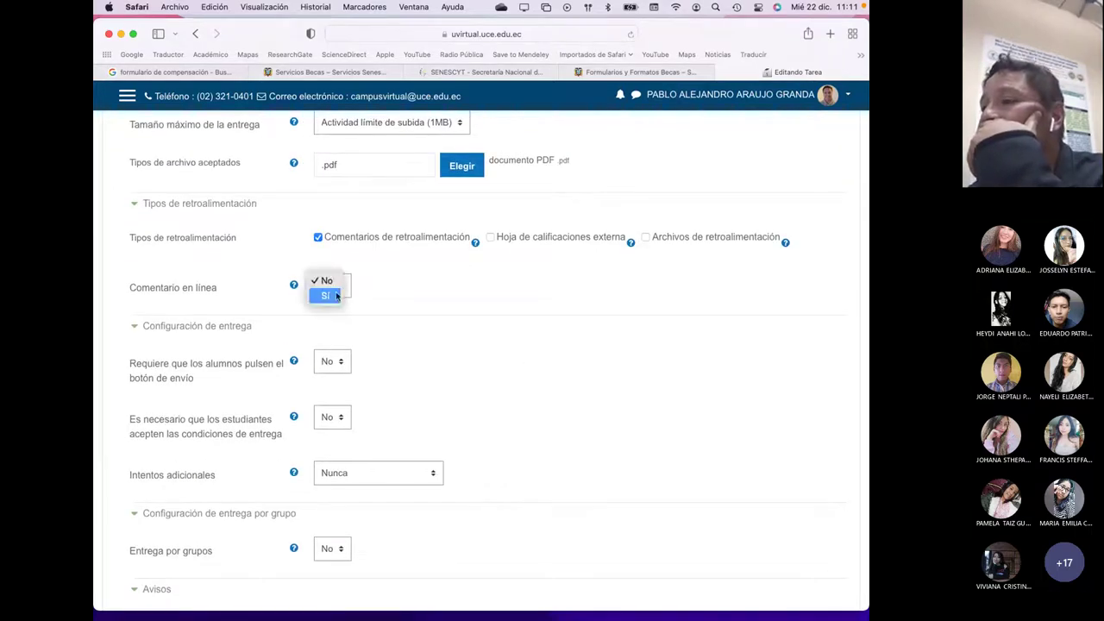
left_click(338, 298)
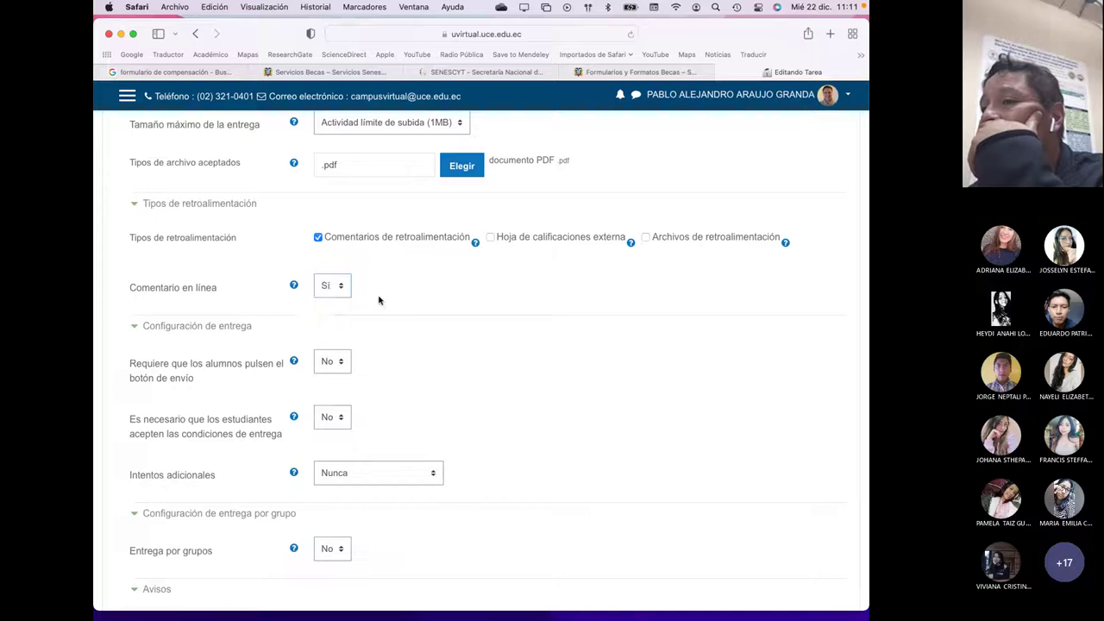
- Disable "Comentarios de retroalimentación" and set "Requiere que los alumnos pulsen el botón de envío" to Sí
left_click(317, 240)
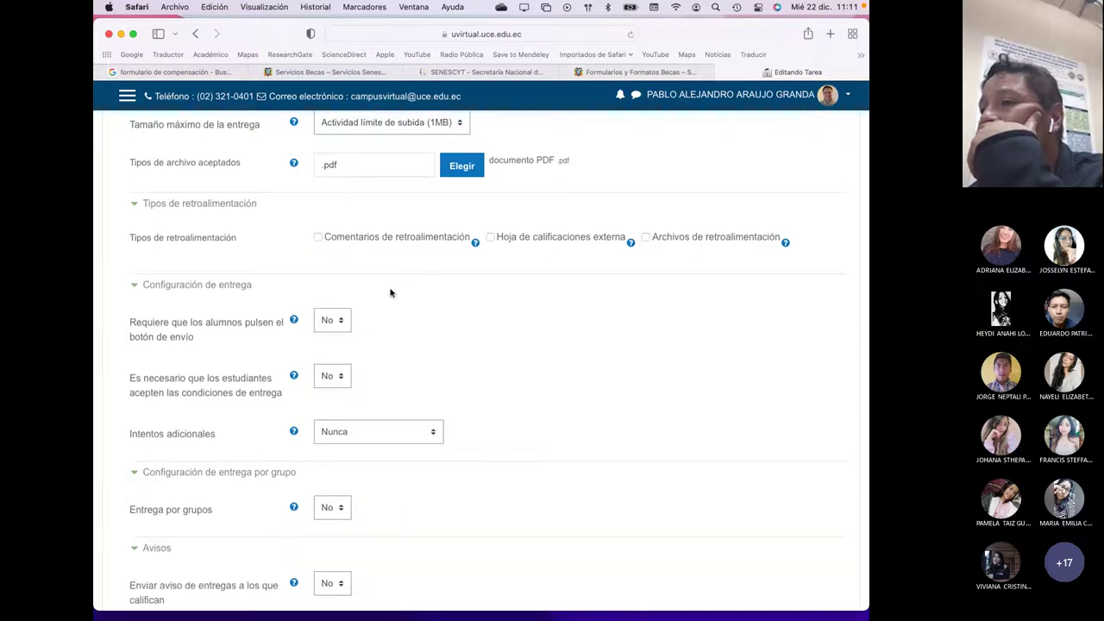
scroll(389, 291, "down", 1)
left_click(339, 283)
left_click(326, 293)
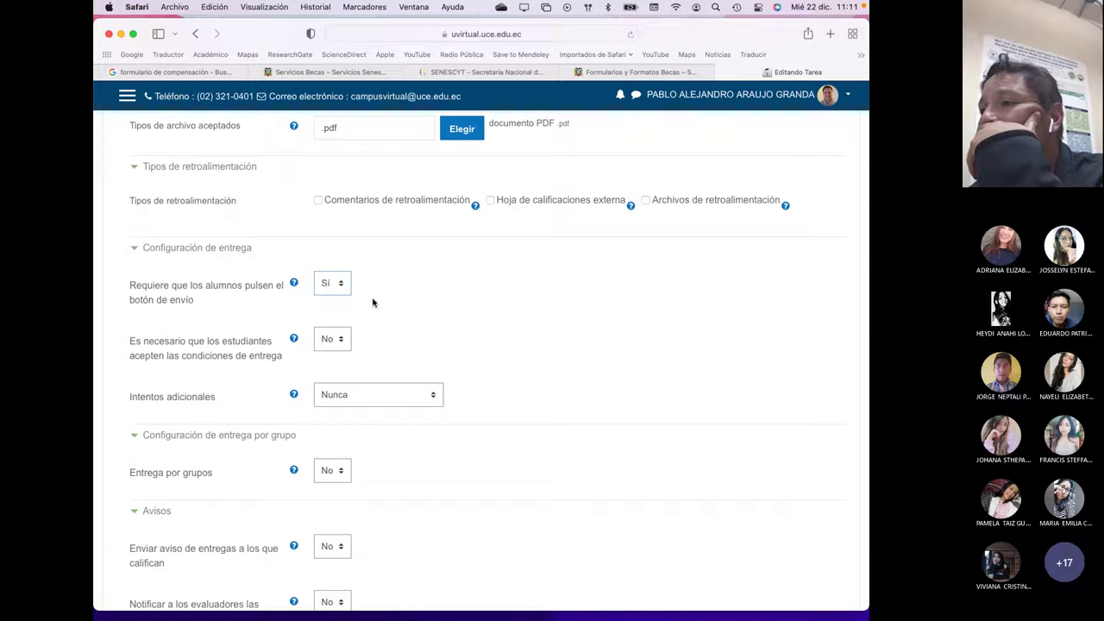
- Set "Enviar aviso de entregas a los que califican" to Sí in the notification settings
scroll(374, 303, "down", 2)
scroll(374, 302, "down", 1)
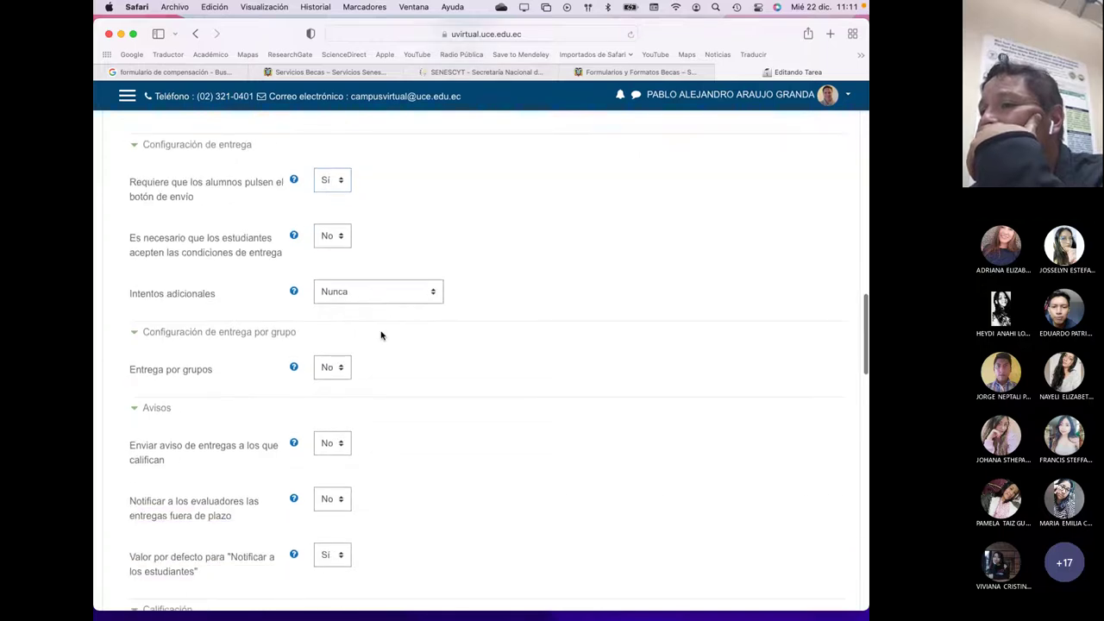
scroll(380, 332, "down", 2)
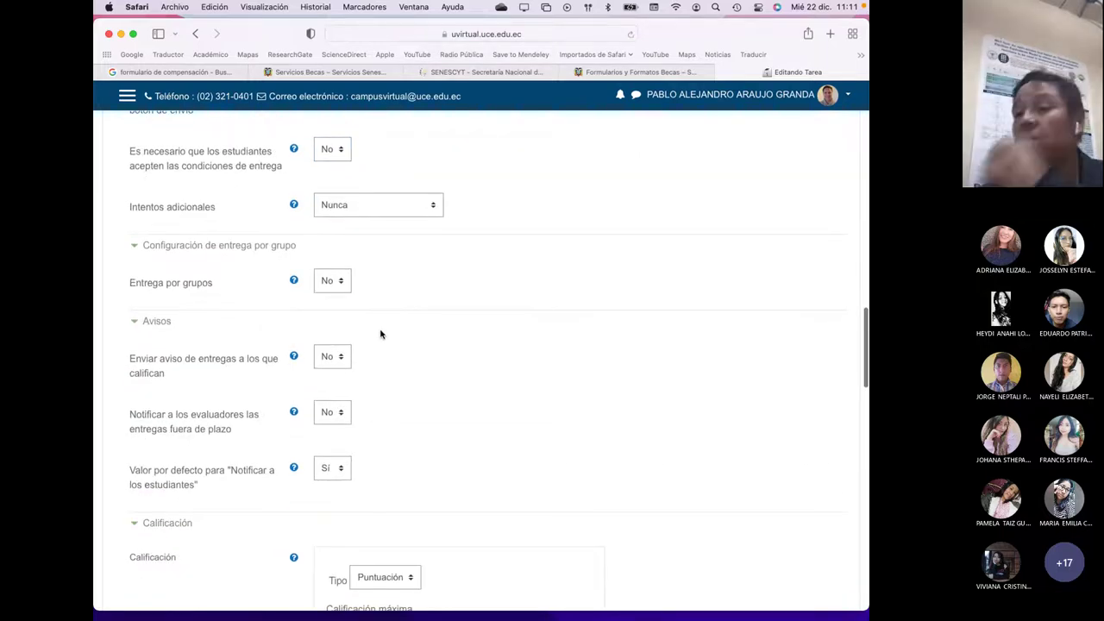
scroll(380, 333, "down", 2)
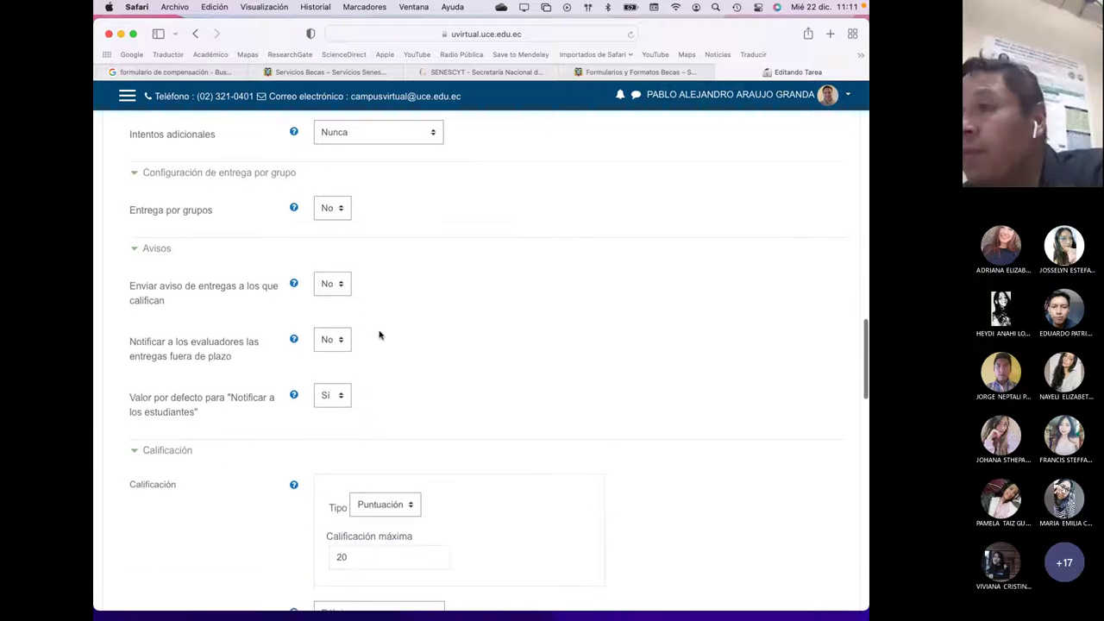
left_click(337, 289)
left_click(340, 296)
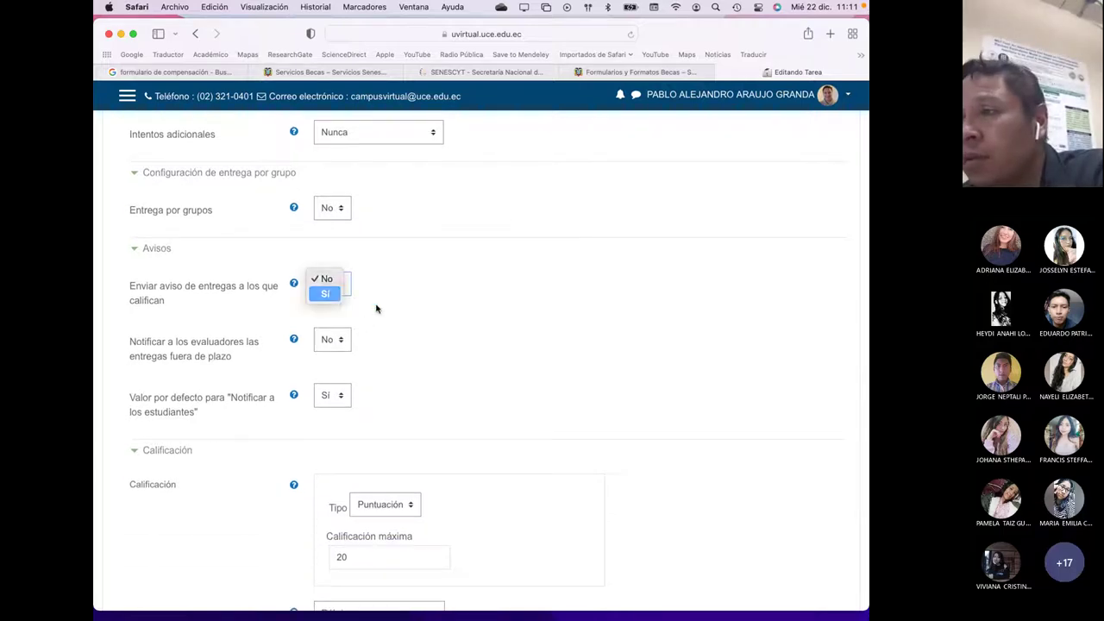
scroll(394, 313, "down", 2)
scroll(394, 312, "down", 6)
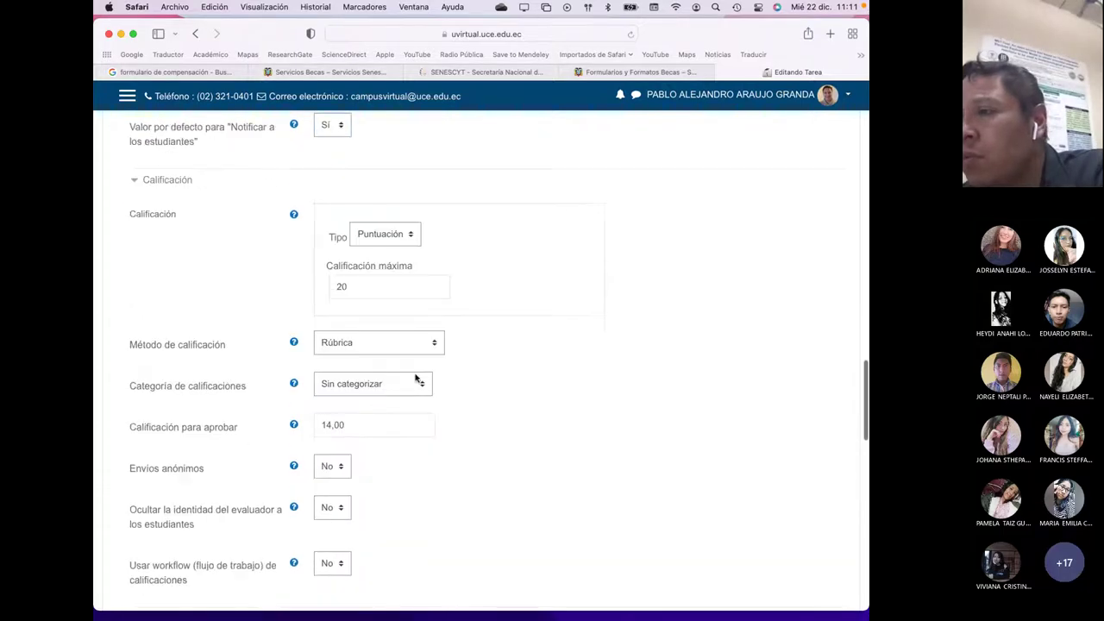
- Set the assignment's grade category (Categoría de calificaciones) to Componente Individual
left_click(423, 385)
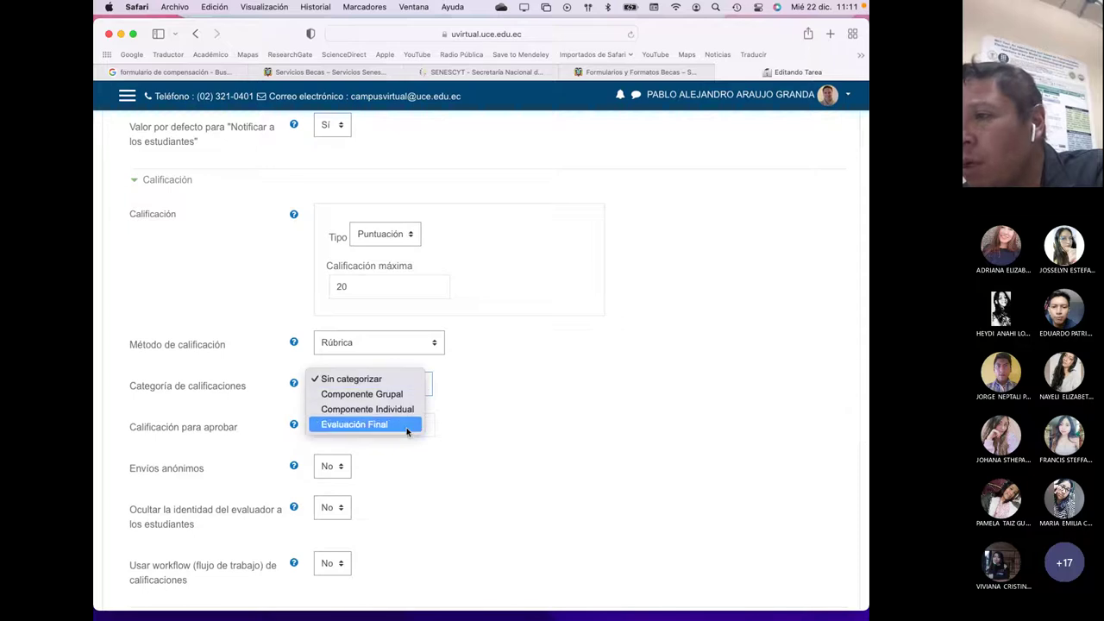
left_click(409, 409)
scroll(452, 399, "down", 1)
scroll(452, 399, "down", 3)
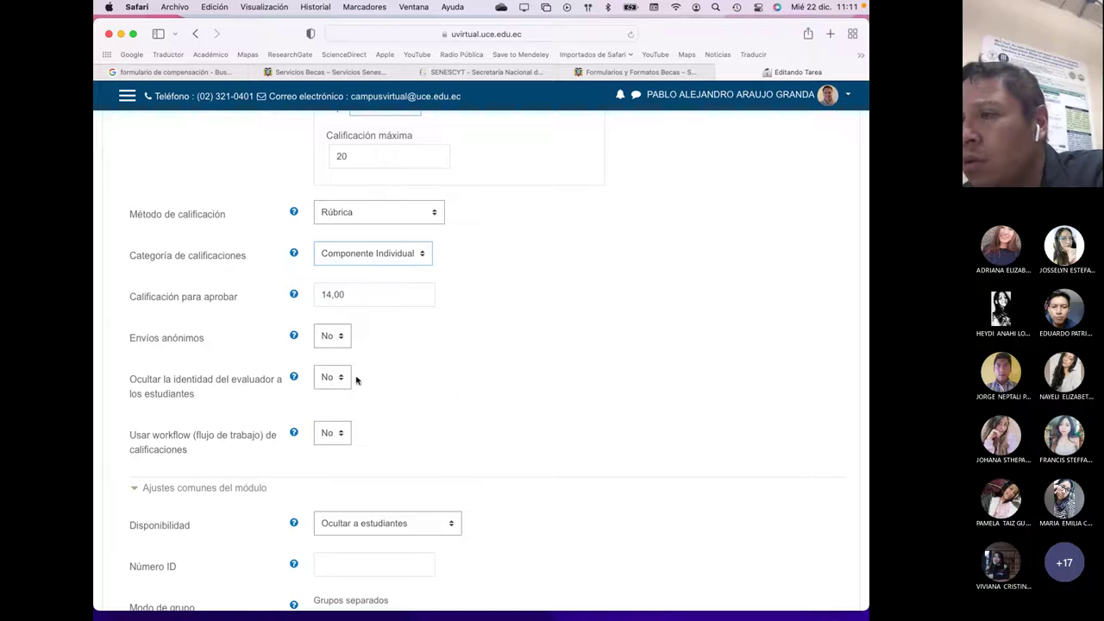
- Set the assignment's availability to "Mostrar en la página del curso" and its grouping (Agrupamiento) to Todos PAE
scroll(421, 382, "down", 4)
left_click(422, 382)
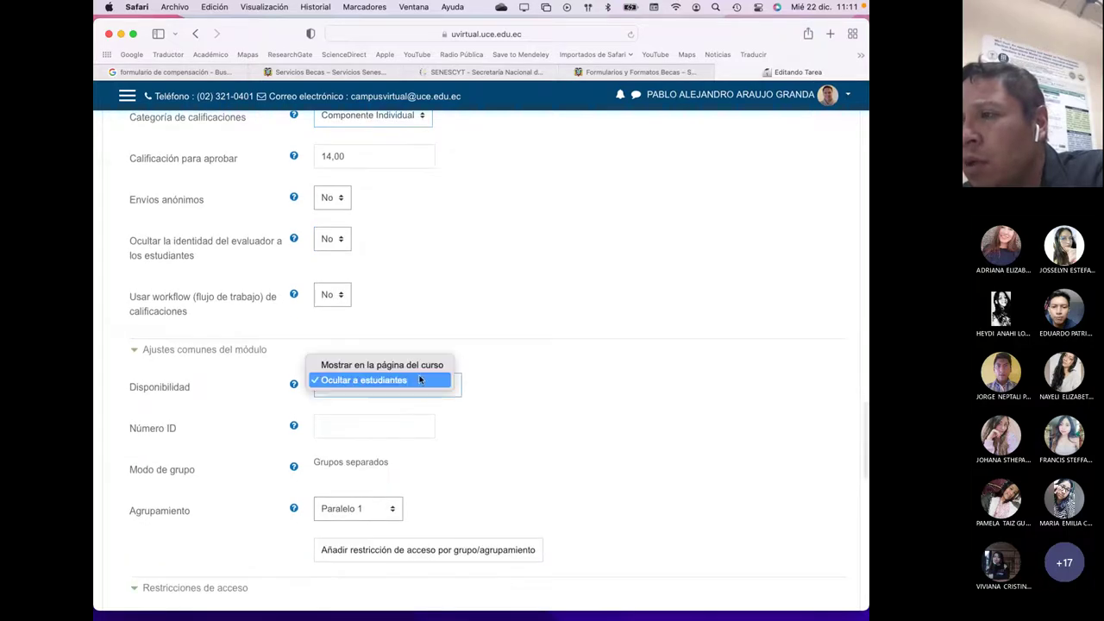
left_click(427, 369)
scroll(409, 376, "down", 4)
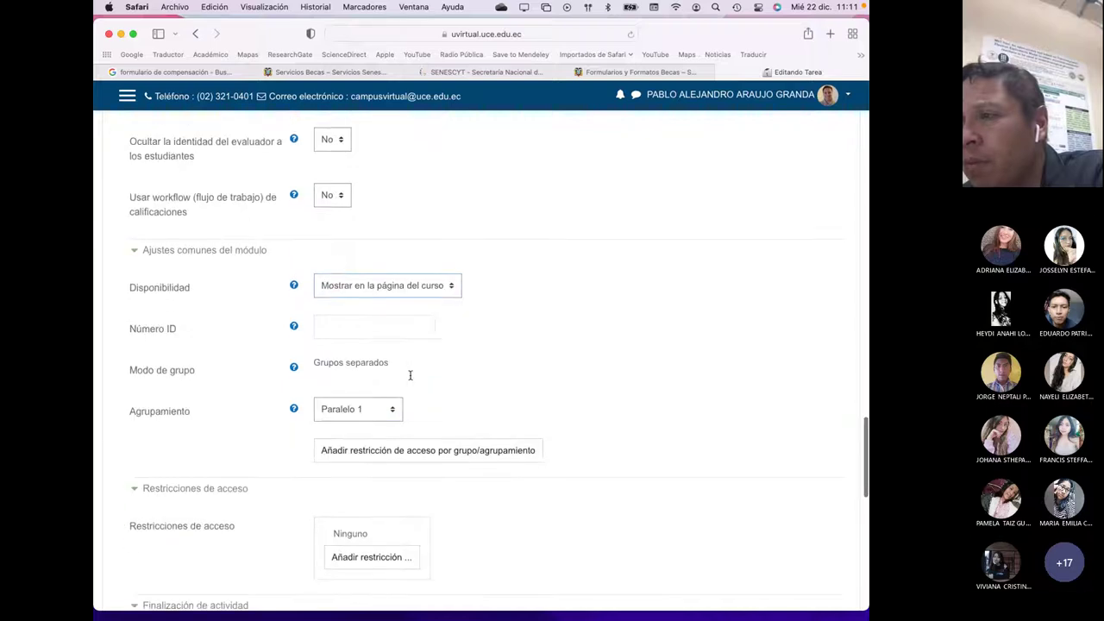
left_click(392, 384)
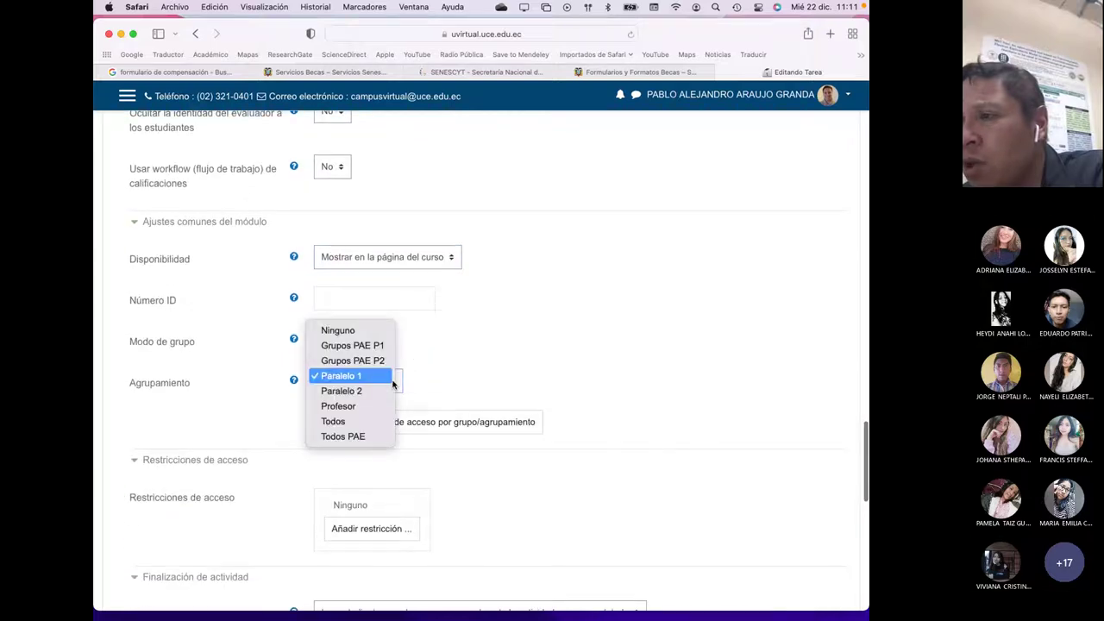
left_click(373, 435)
scroll(441, 372, "down", 6)
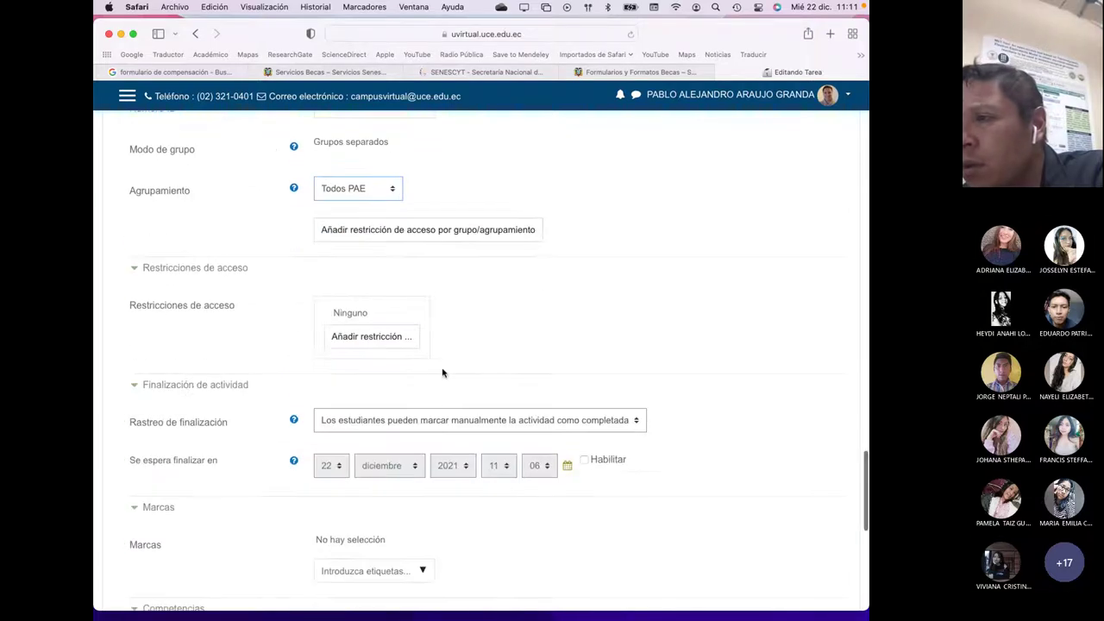
- Set completion tracking to "Mostrar la actividad como completada cuando se cumplan las condiciones", require viewing and a grade, and try to save the assignment
left_click(437, 382)
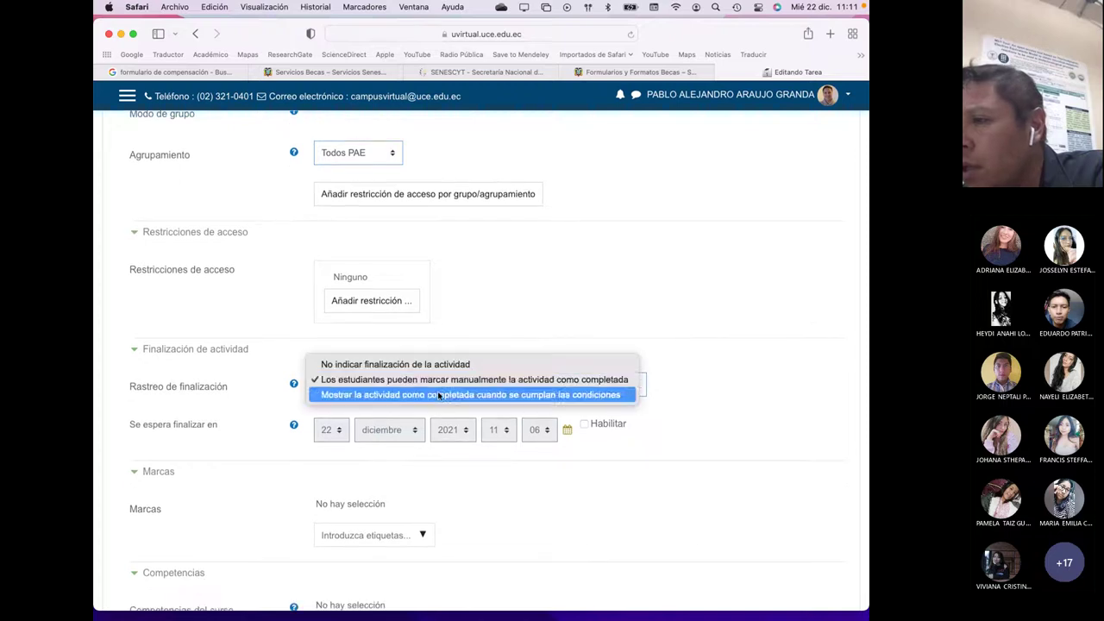
left_click(443, 392)
left_click(317, 420)
left_click(317, 457)
scroll(365, 445, "down", 3)
scroll(365, 445, "down", 8)
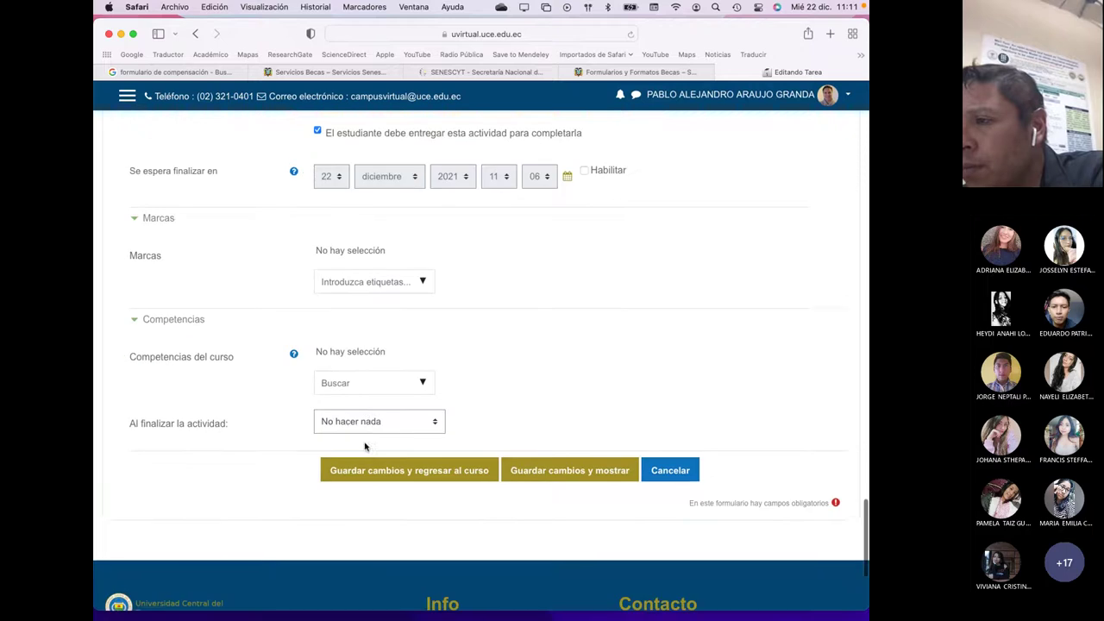
left_click(377, 463)
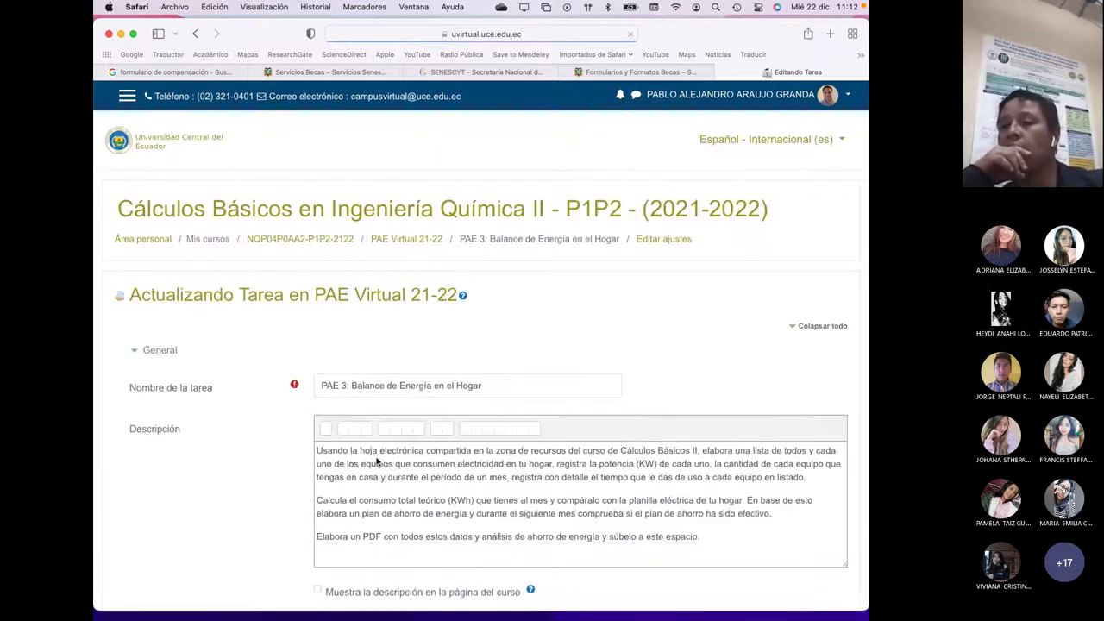
- Disable the "Recordarme calificar en" date, set the year of "Permitir entregas desde" to 2022, and save the assignment, returning to the course
scroll(376, 463, "down", 10)
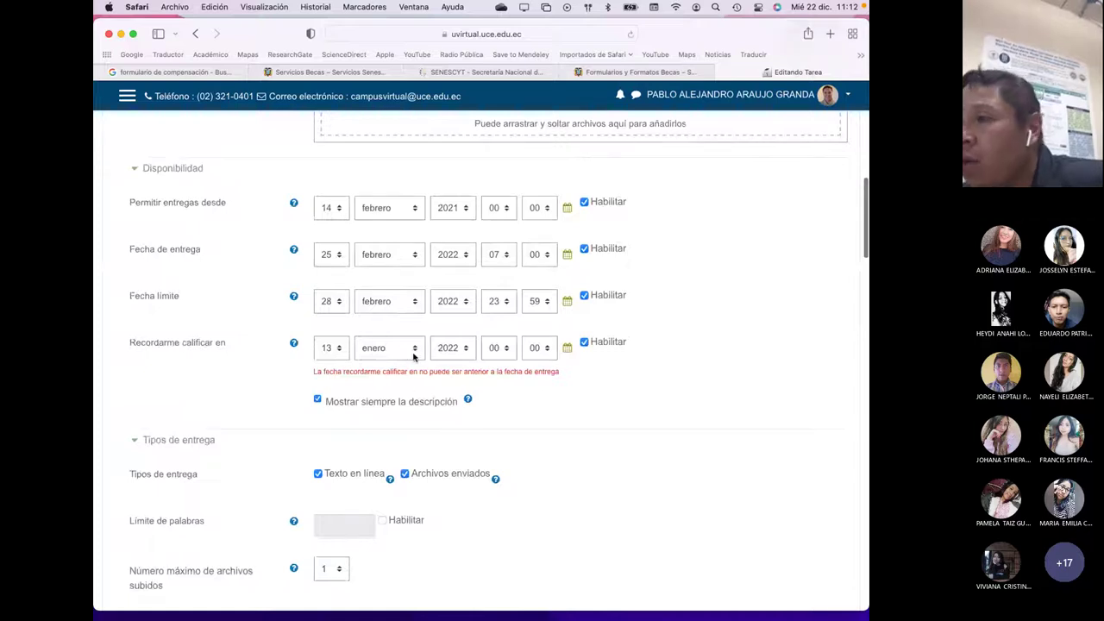
left_click(584, 343)
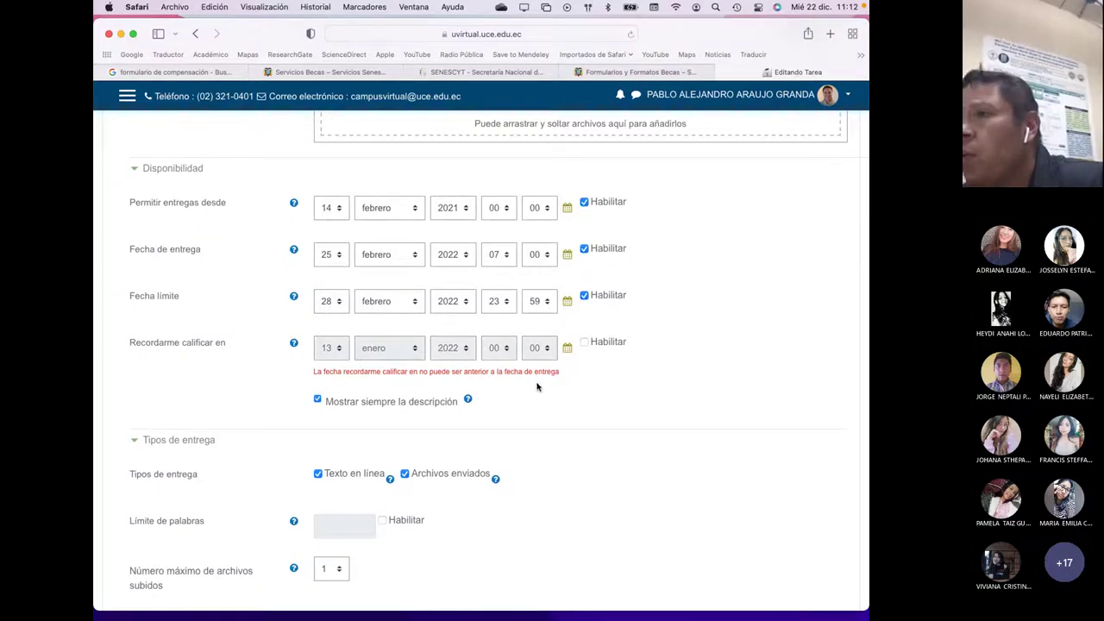
left_click(466, 212)
left_click(455, 217)
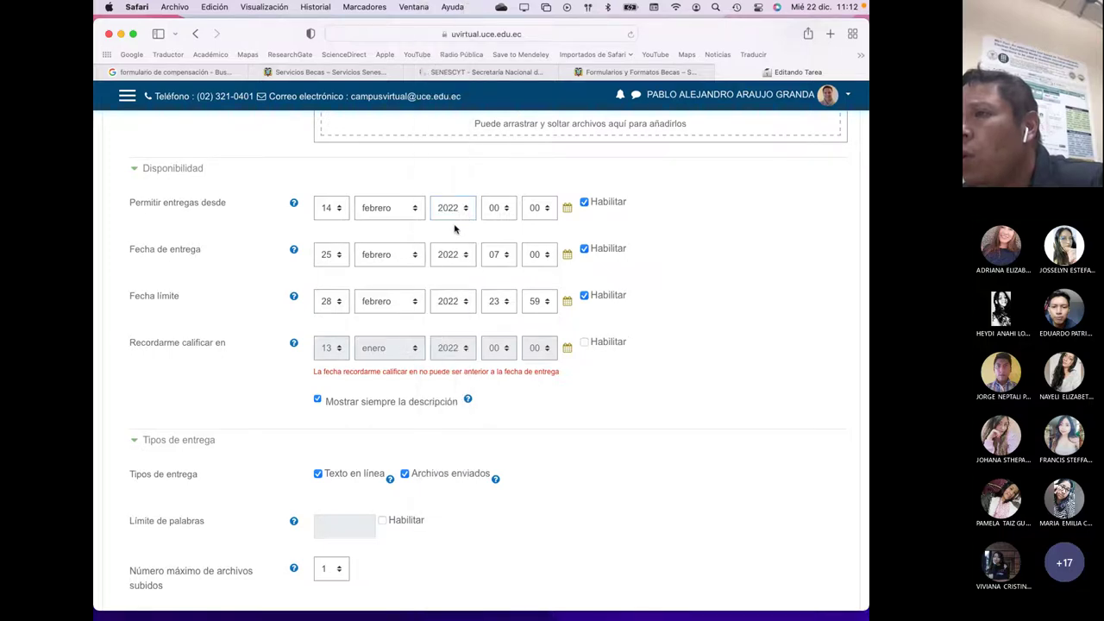
scroll(580, 350, "down", 15)
scroll(579, 350, "down", 15)
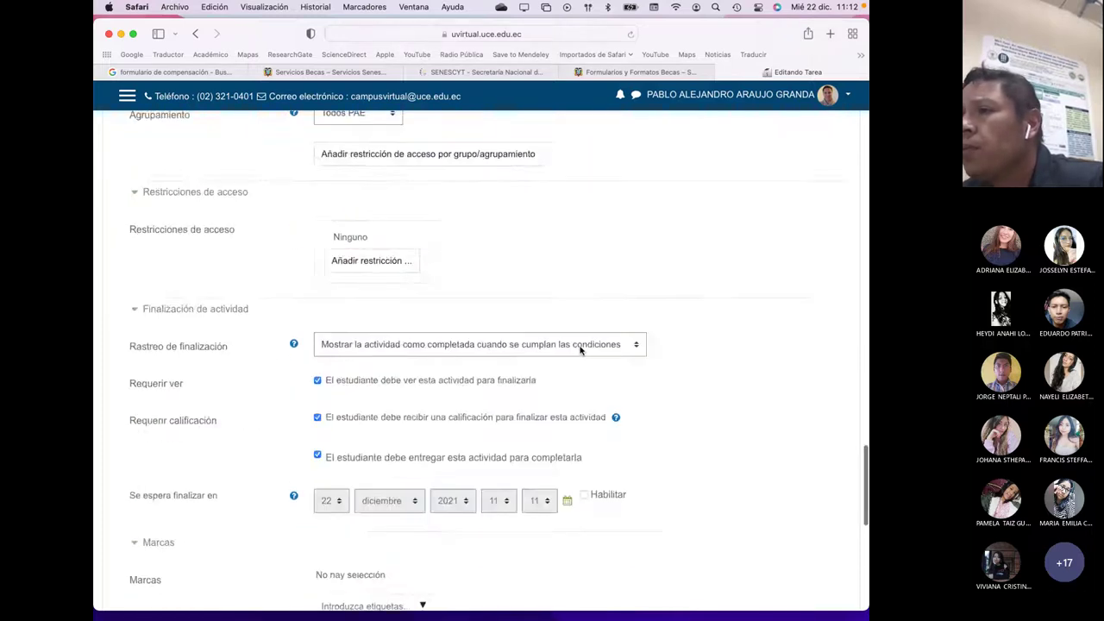
left_click(425, 253)
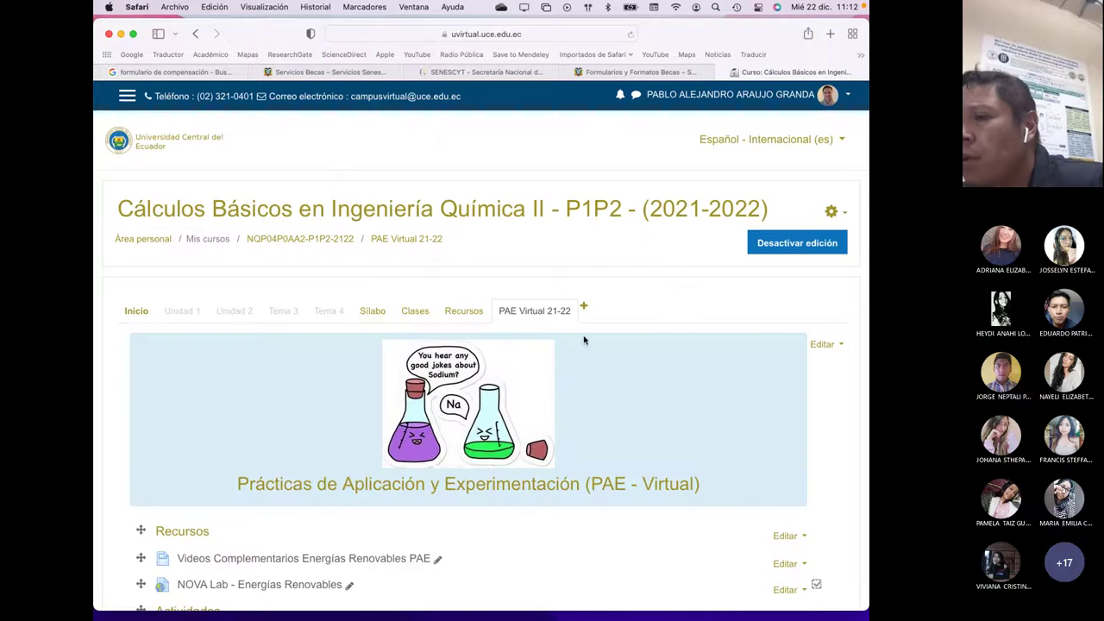
- Open the assignment "PAE 2: Necesidades Energéticas de una Persona" and review its description and grading summary
scroll(584, 339, "down", 5)
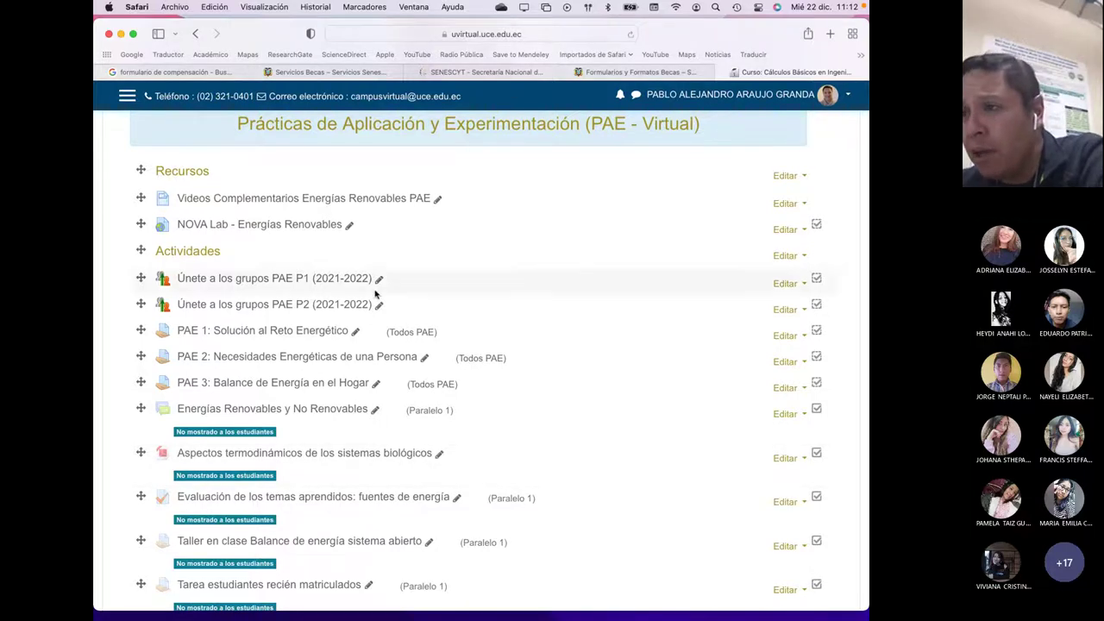
left_click(339, 358)
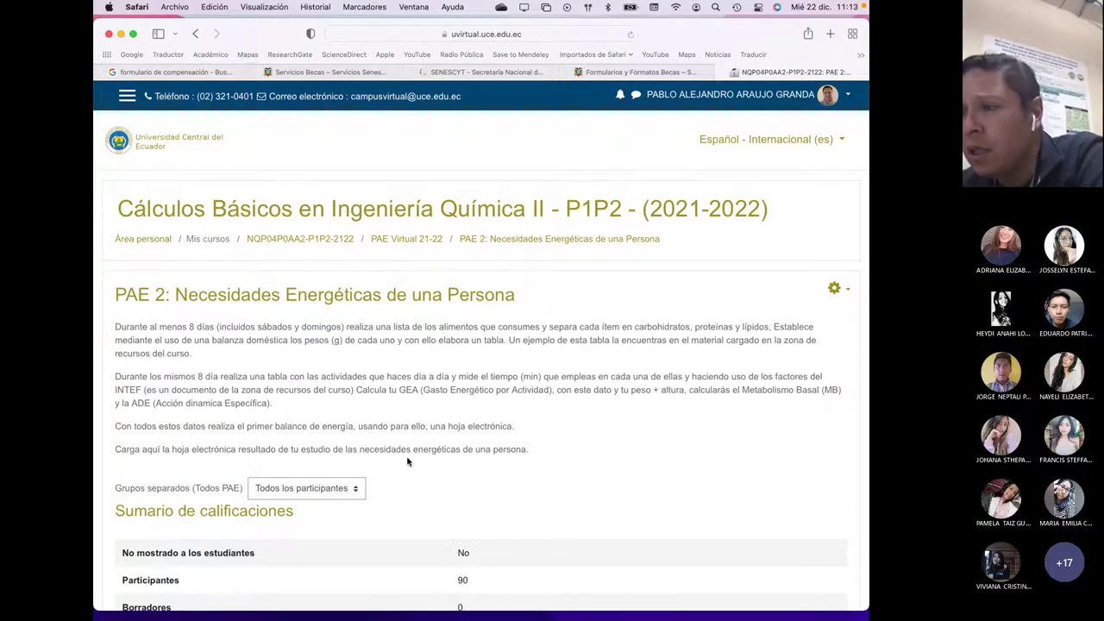
scroll(409, 457, "down", 5)
scroll(408, 461, "up", 2)
scroll(408, 461, "up", 4)
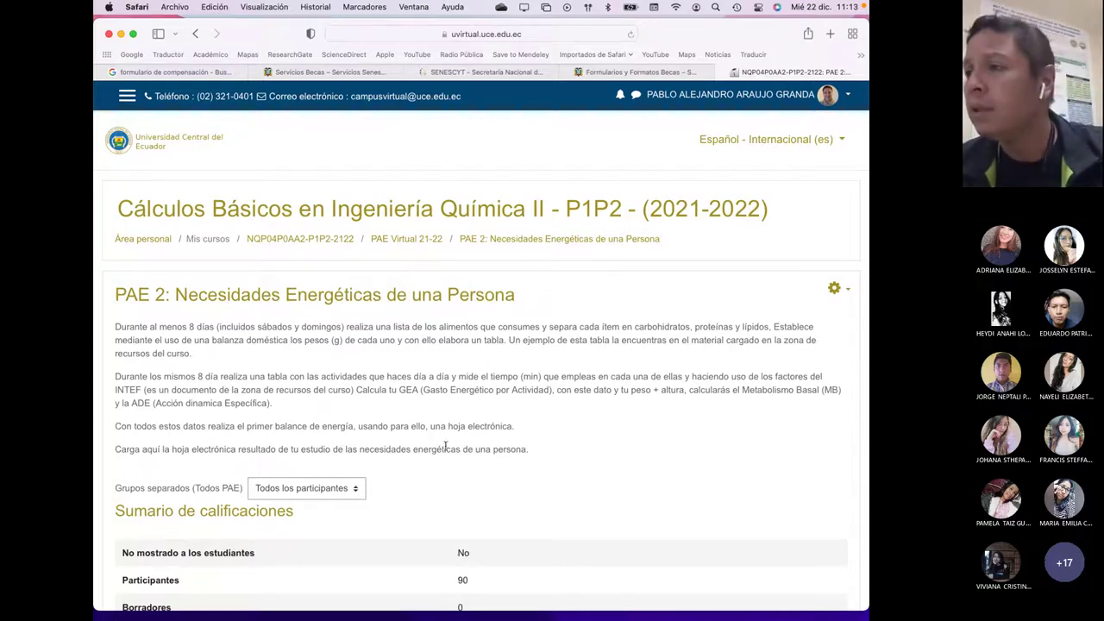
- Return to the course and move both "Únete a los grupos PAE" activities, P1 above P2, under Recursos after NOVA Lab
left_click(317, 243)
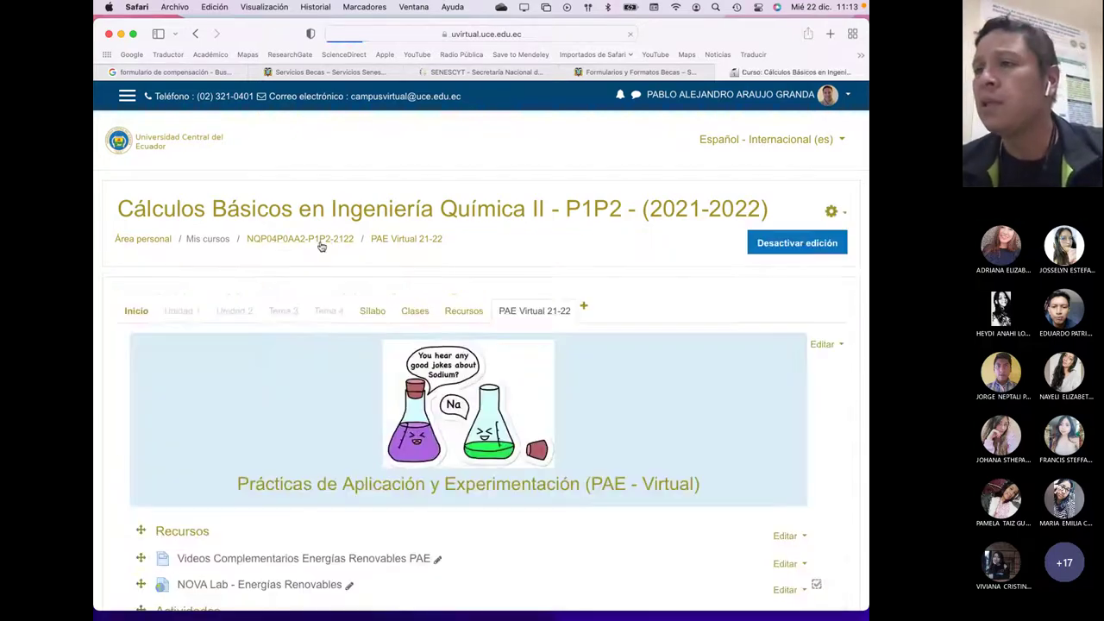
scroll(323, 352, "down", 3)
scroll(325, 353, "down", 3)
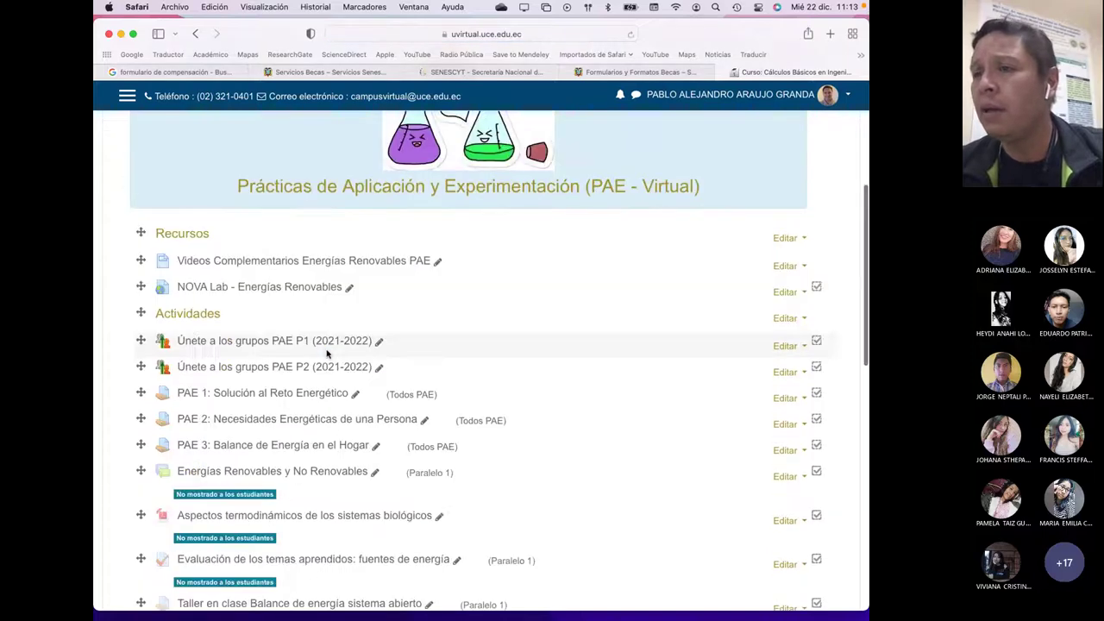
scroll(326, 352, "down", 2)
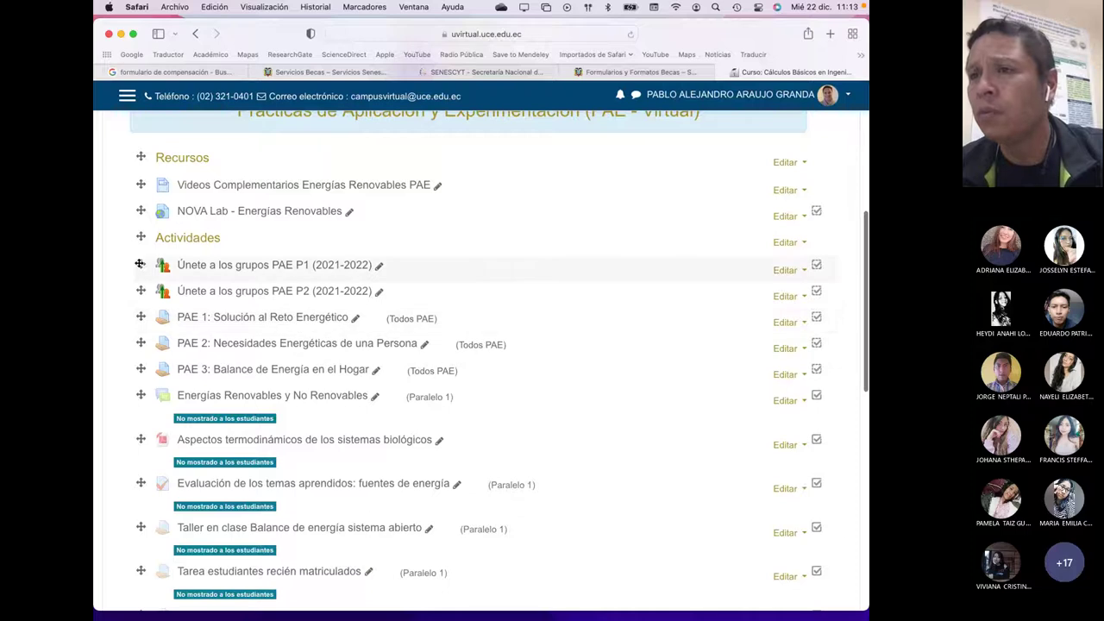
left_click_drag(141, 265, 141, 185)
left_click_drag(140, 299, 148, 258)
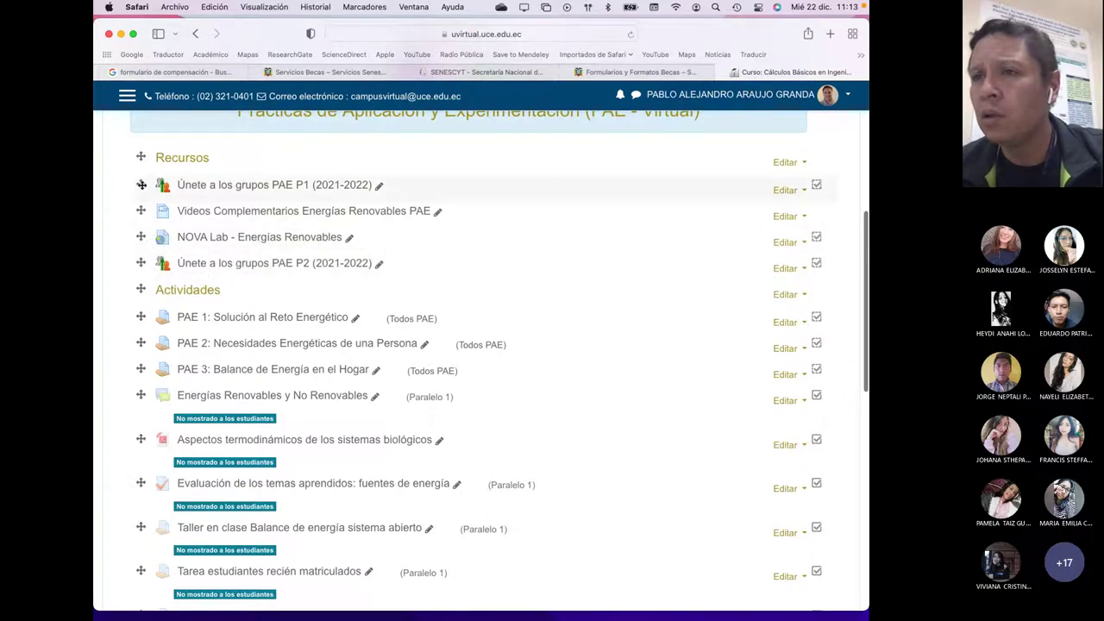
left_click_drag(141, 184, 141, 239)
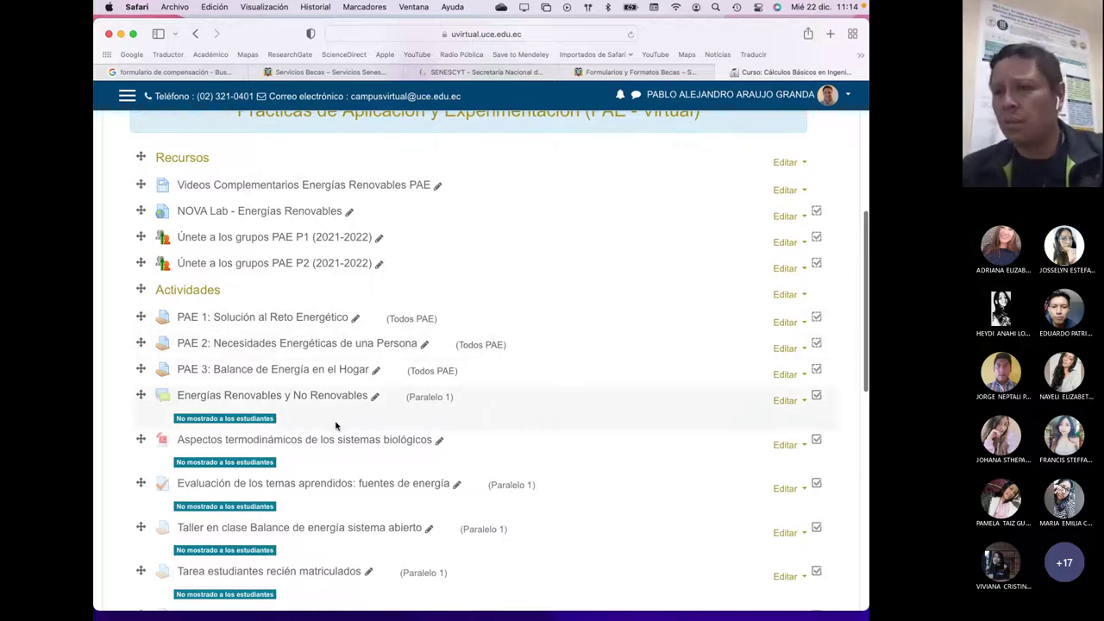
- Look over the PAE activities, then open Materiales de clase from the course's Recursos section and enlarge its window
scroll(336, 424, "down", 3)
scroll(337, 424, "down", 1)
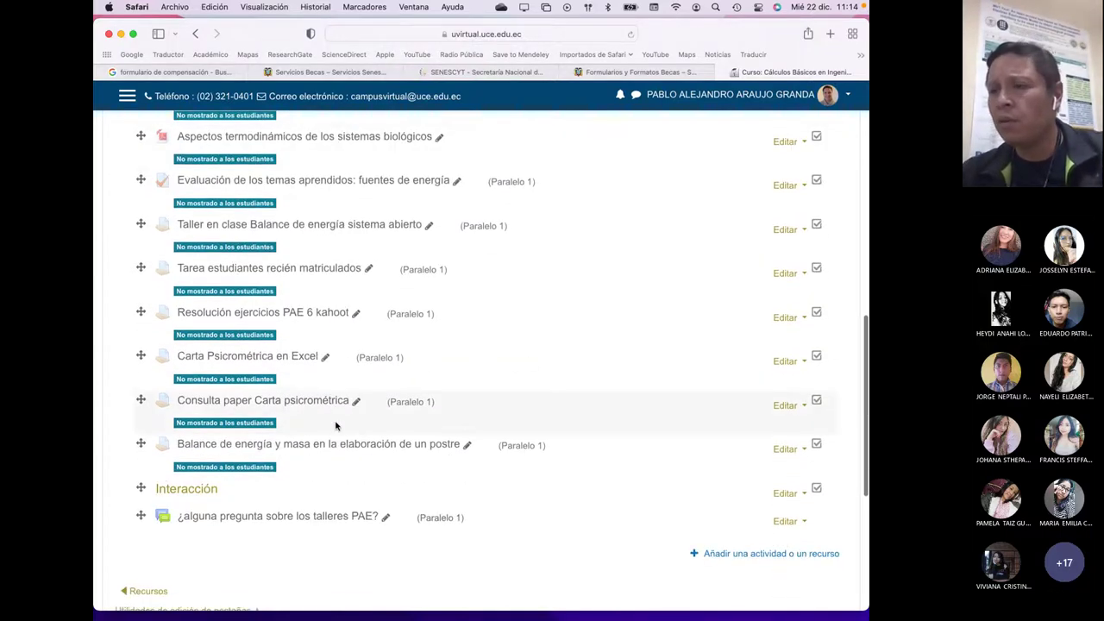
scroll(344, 426, "up", 5)
scroll(333, 426, "down", 5)
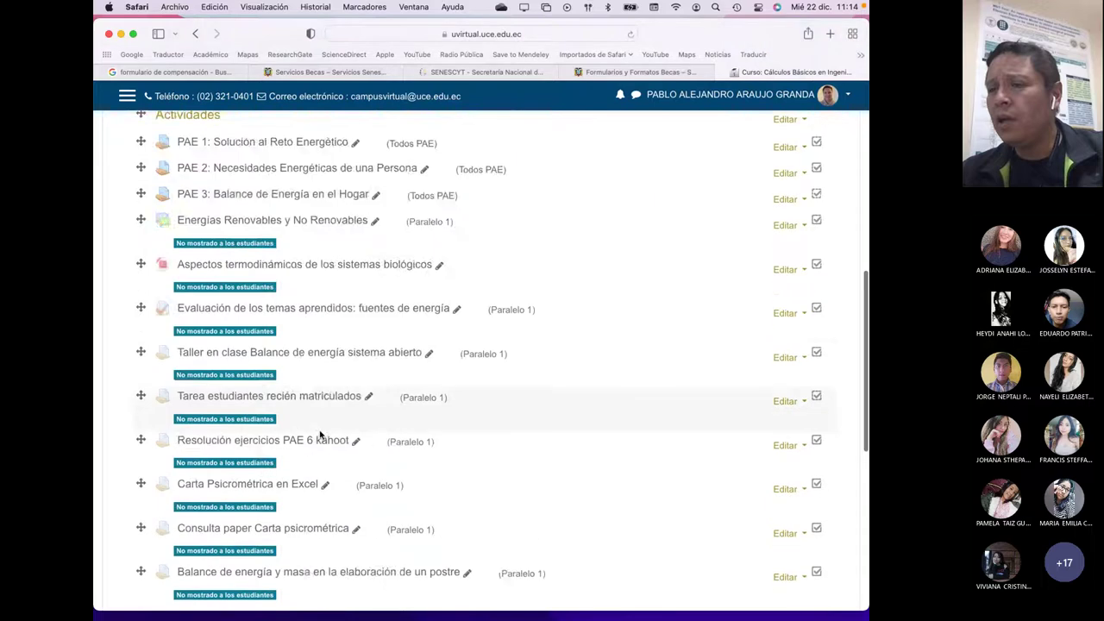
scroll(319, 435, "up", 5)
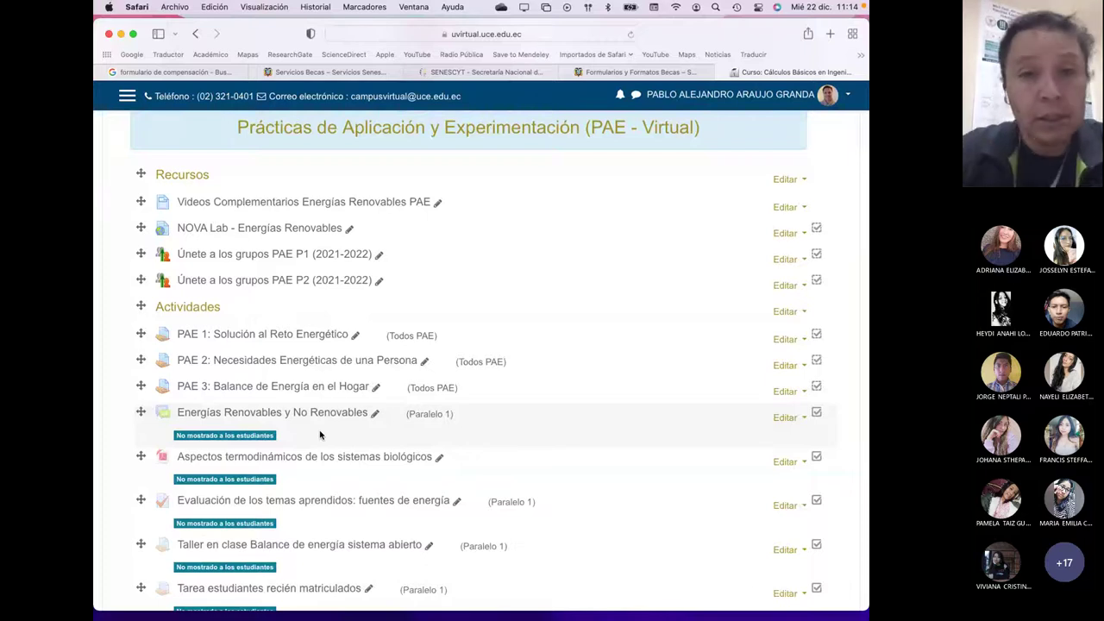
scroll(319, 434, "up", 5)
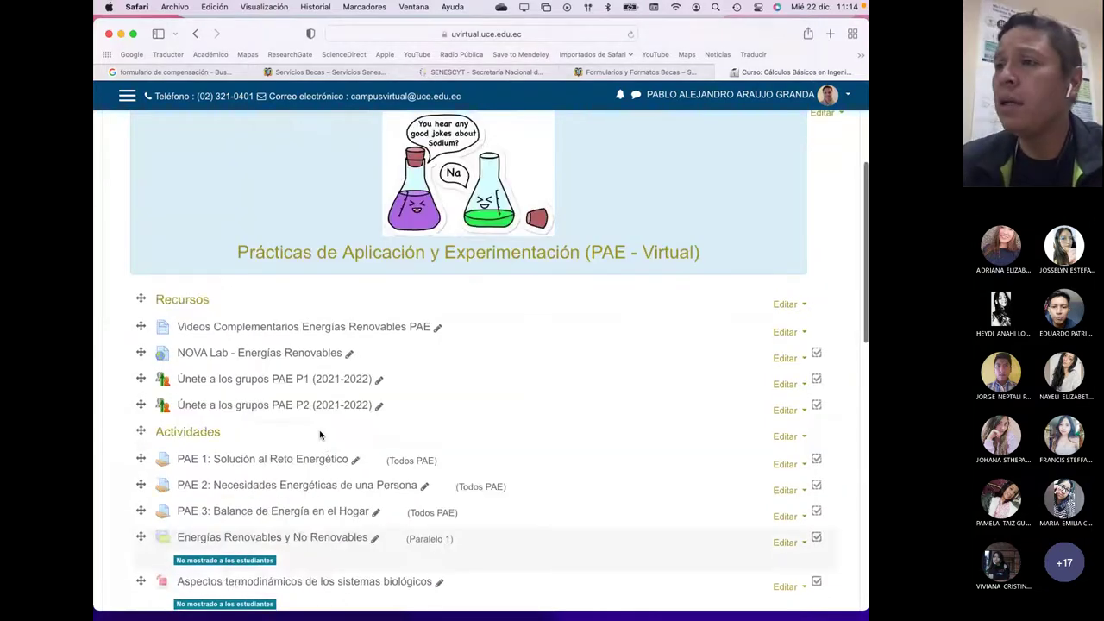
left_click(464, 290)
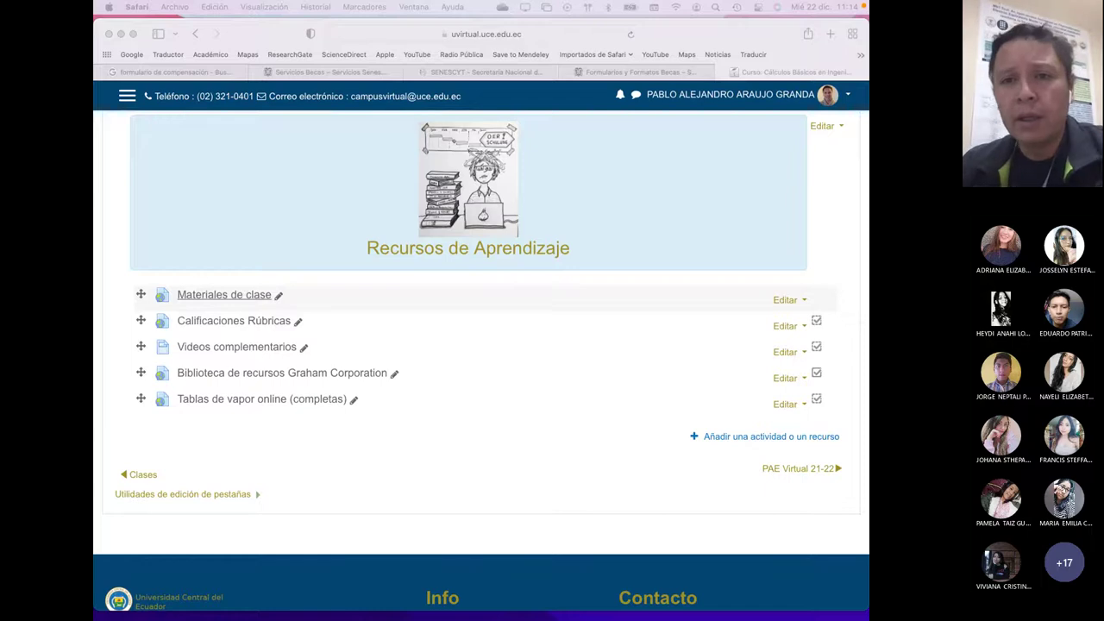
mouse_move(181, 23)
left_mouse_down()
mouse_move(180, 69)
mouse_move(192, 25)
mouse_move(182, 27)
left_mouse_up()
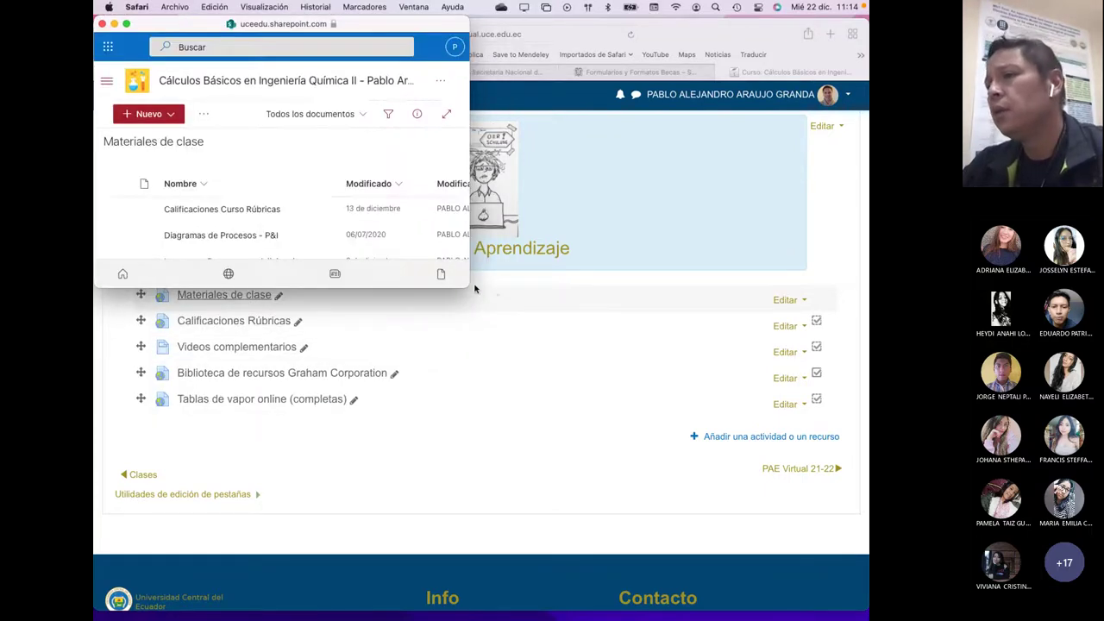
left_click_drag(493, 302, 843, 538)
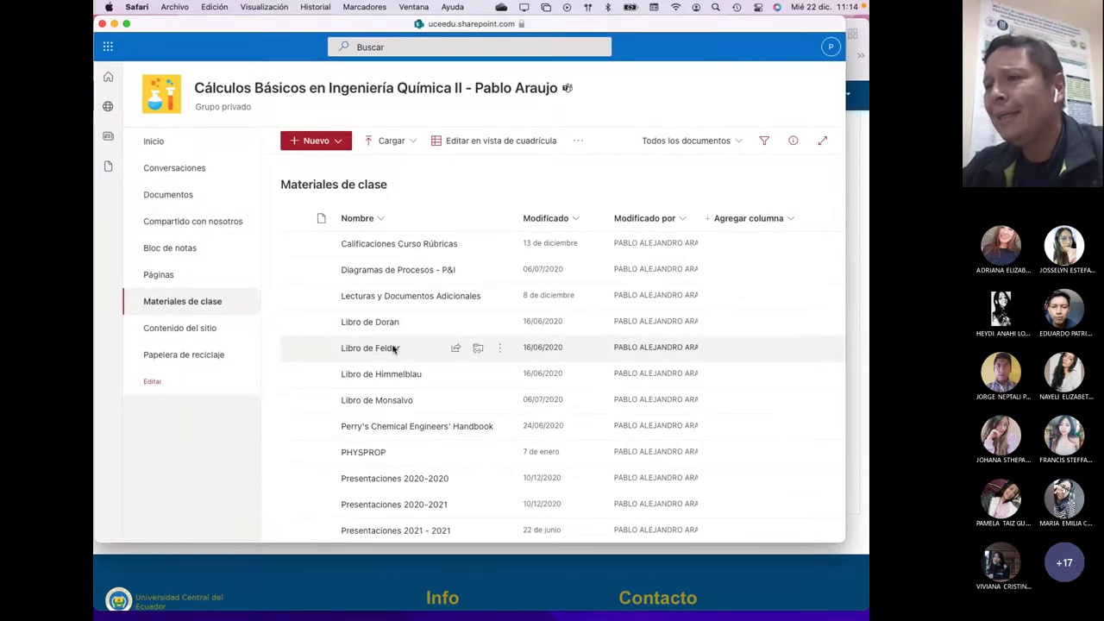
- Open the "Lecturas y Documentos Adicionales" folder, check the file "Consumo y ahorro de energía en el hogar.xlsx", and close the library window
left_click(406, 298)
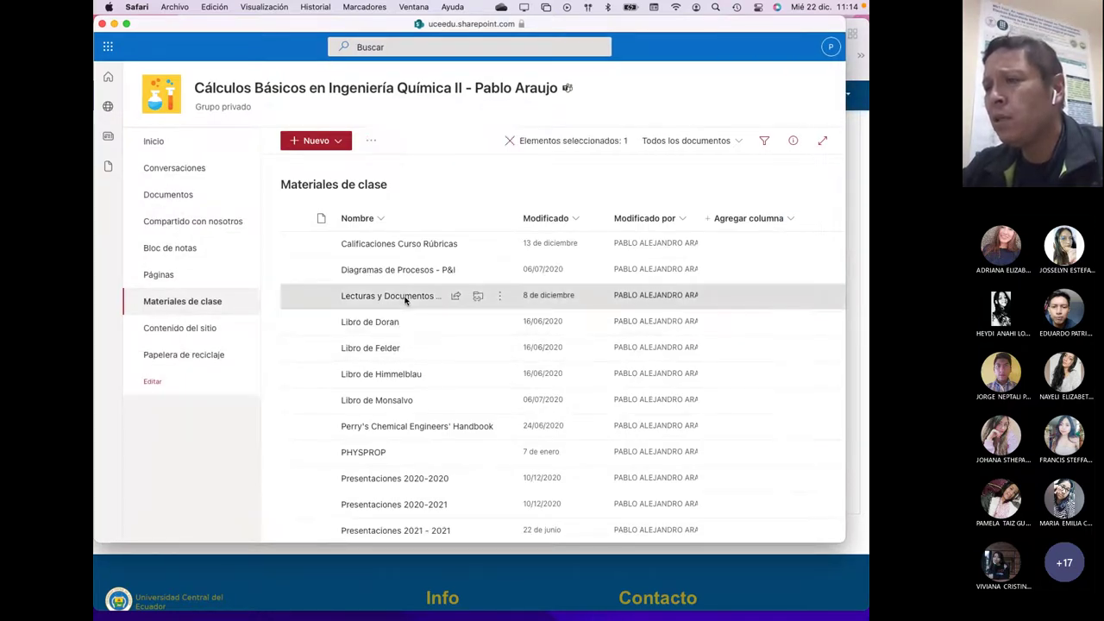
left_click(396, 299)
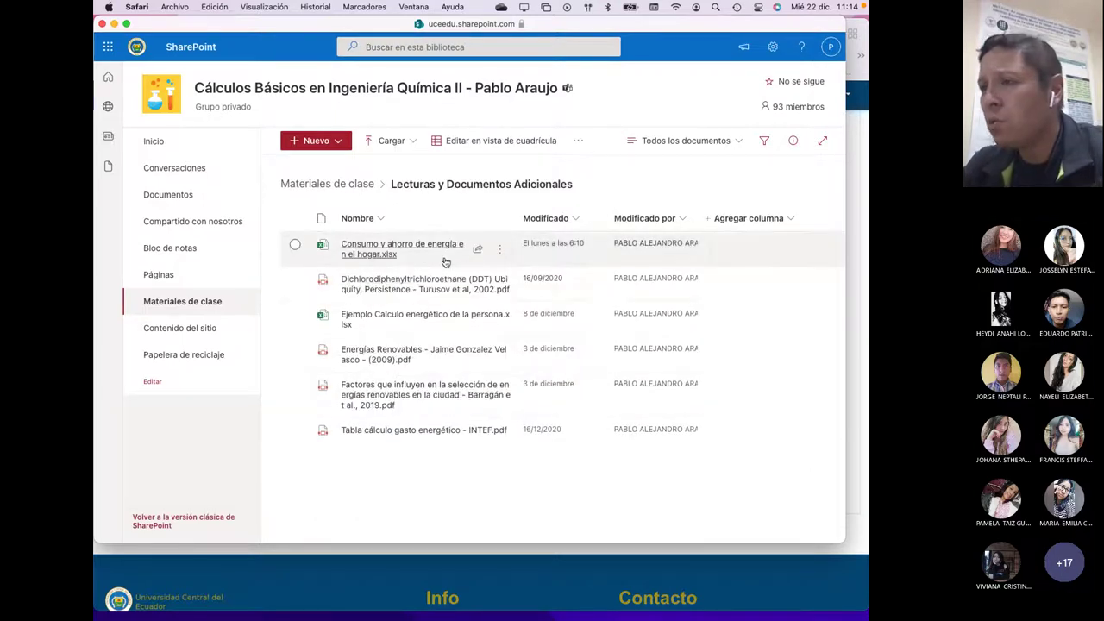
mouse_move(438, 261)
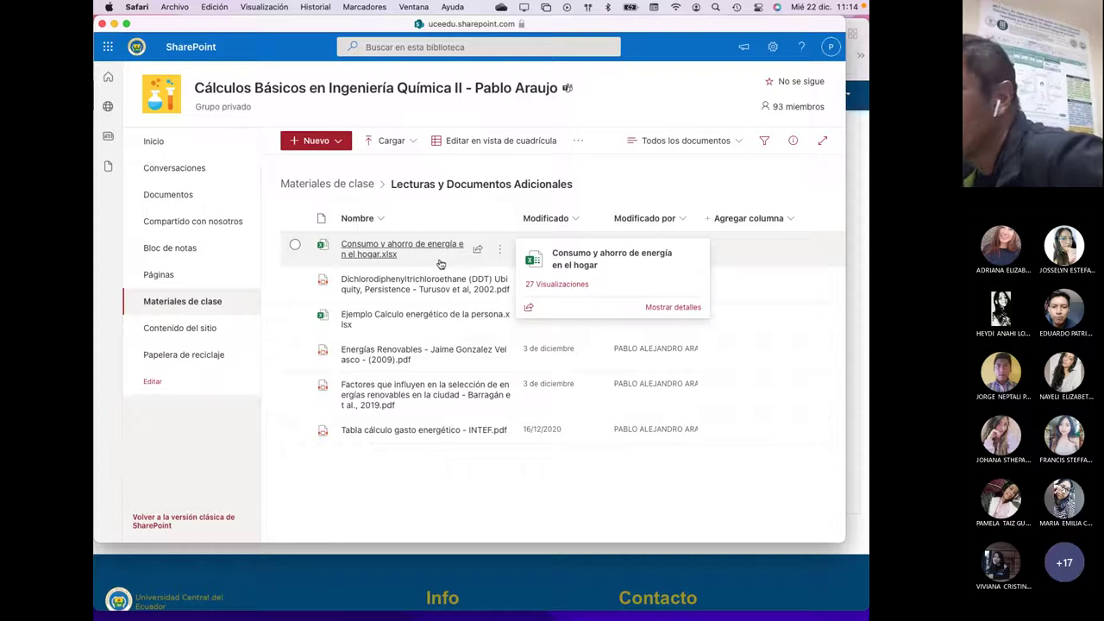
mouse_move(397, 315)
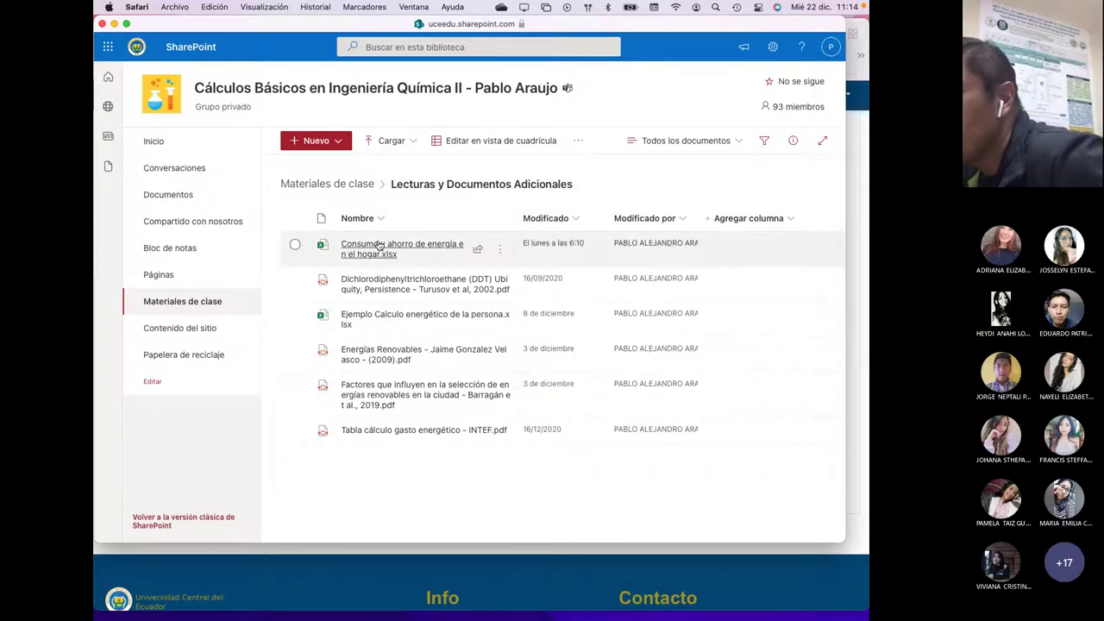
mouse_move(392, 246)
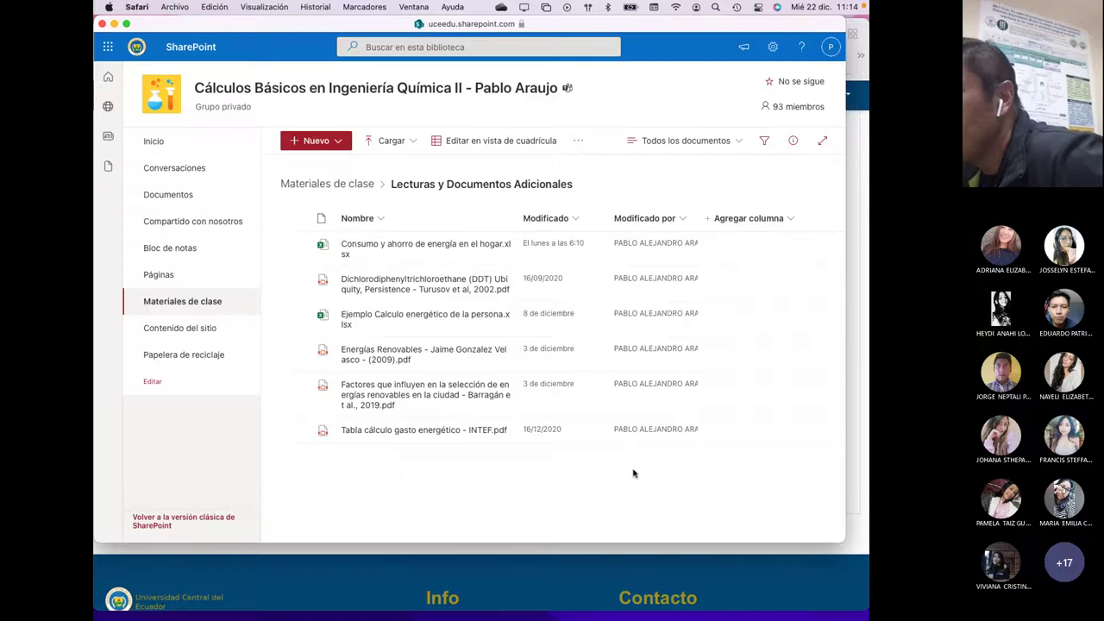
left_click(102, 25)
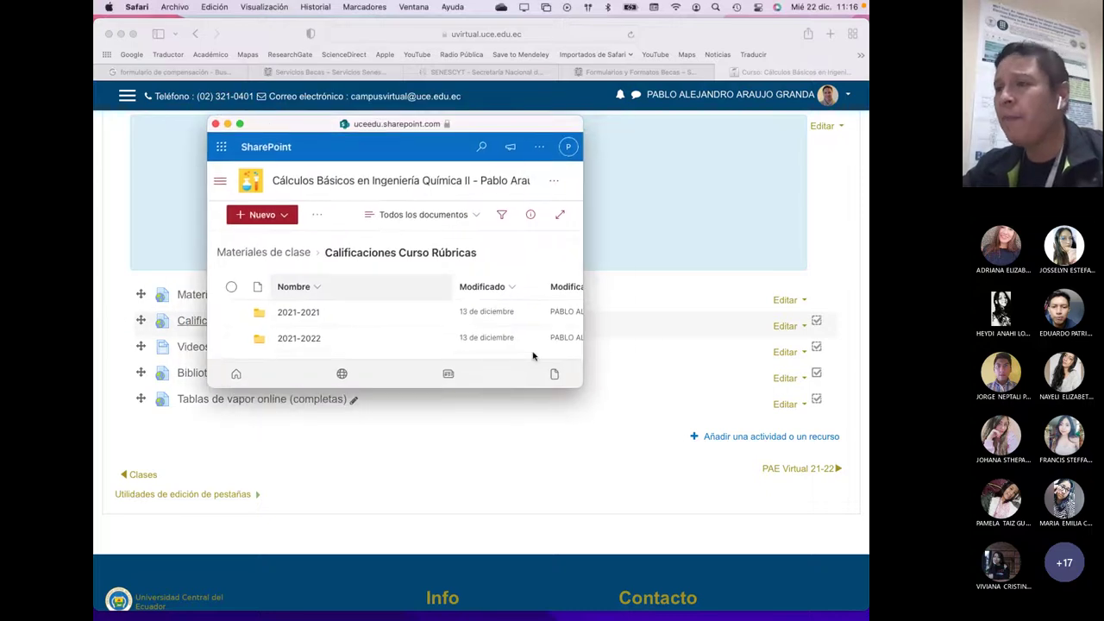
- Enlarge the Calificaciones Curso Rúbricas window, open its 2021-2022 folder to check the contents, and close the window
left_click_drag(581, 385, 761, 555)
left_click_drag(309, 364, 305, 387)
left_click(298, 366)
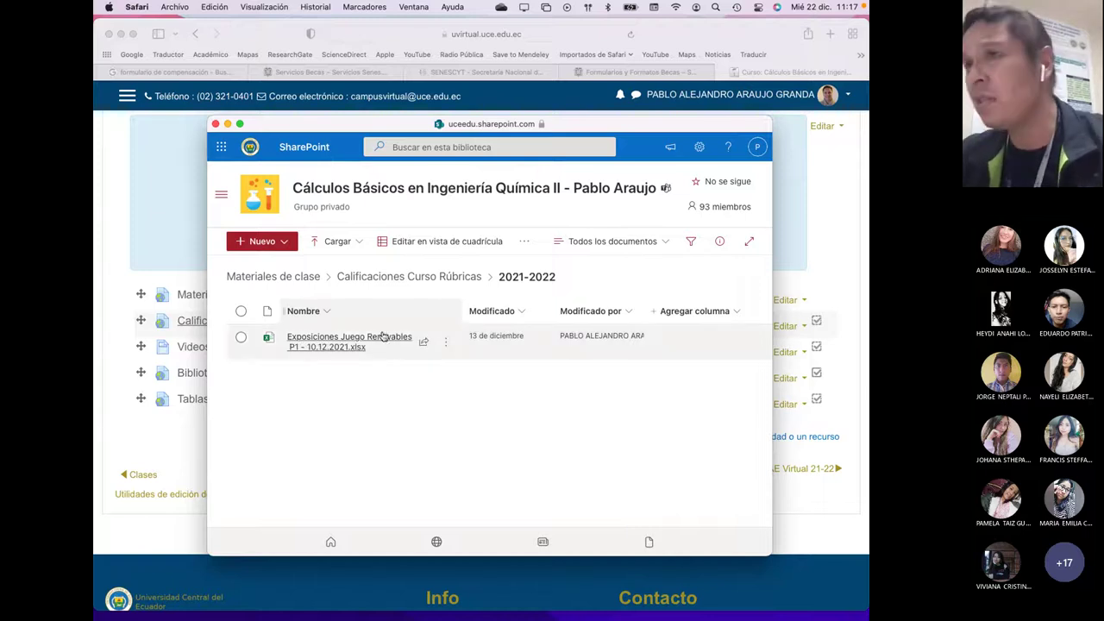
left_click(241, 22)
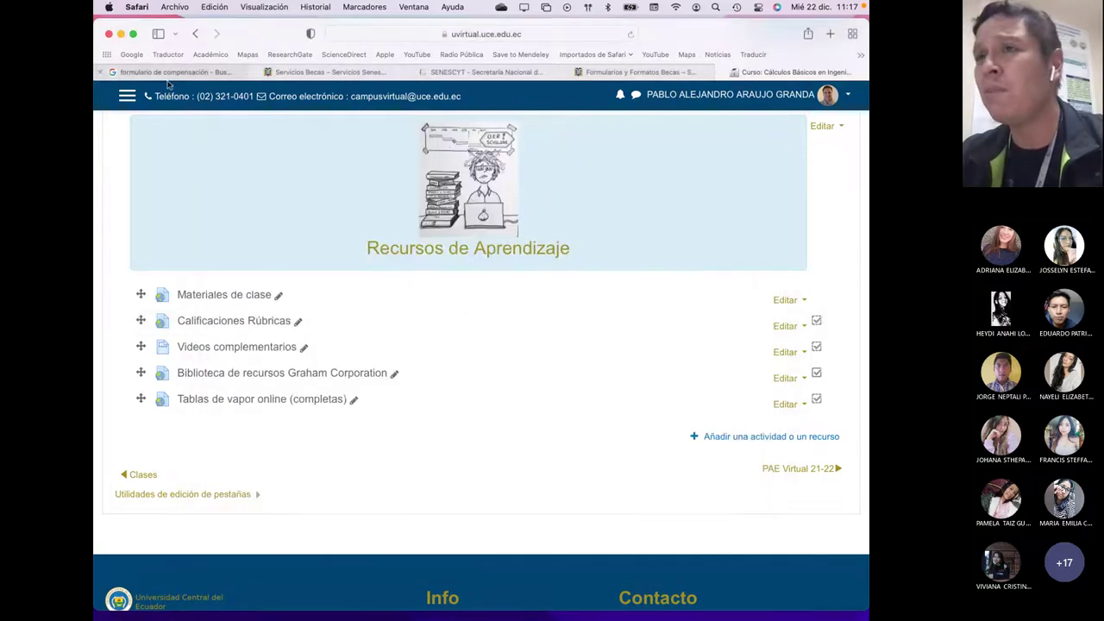
- Open the course's Calificaciones page and look over the grader report's attendance and component columns for all participants
left_click(127, 96)
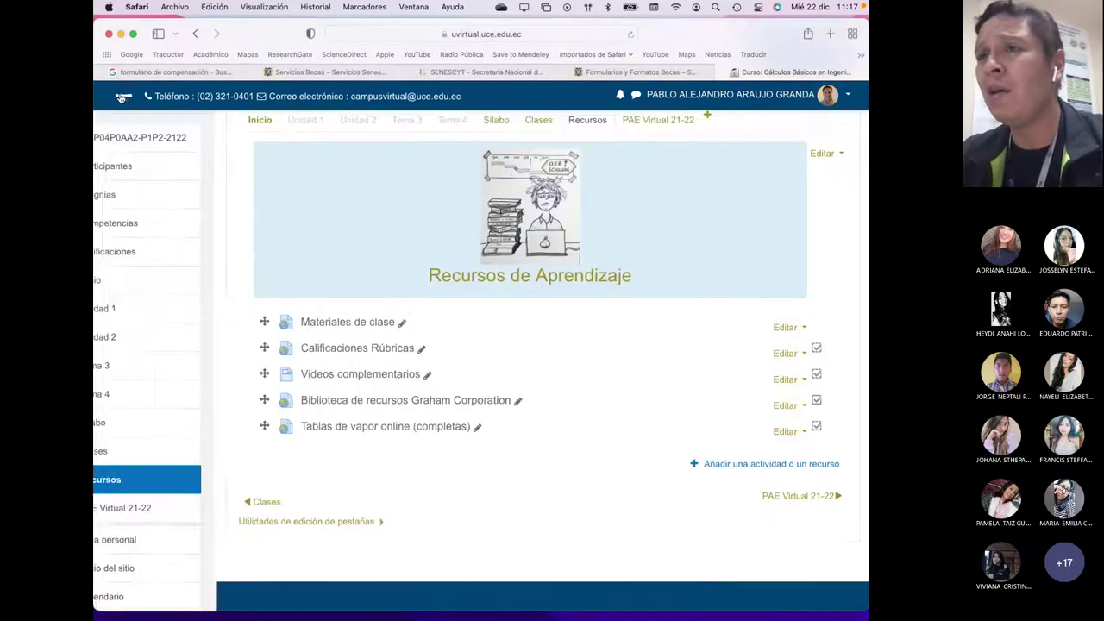
left_click(172, 253)
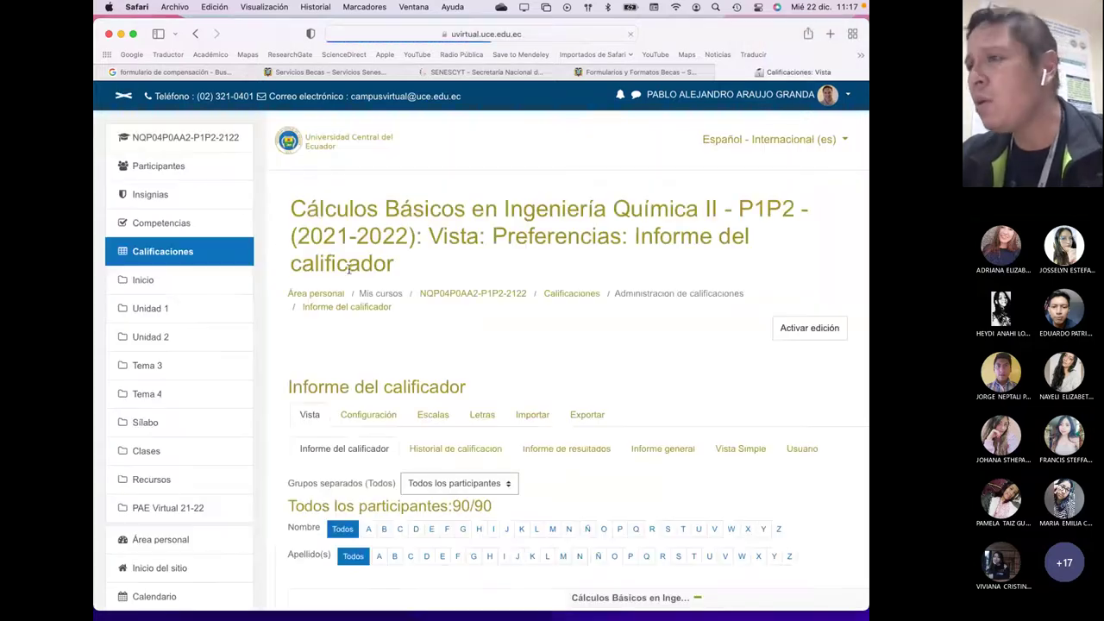
left_click(126, 96)
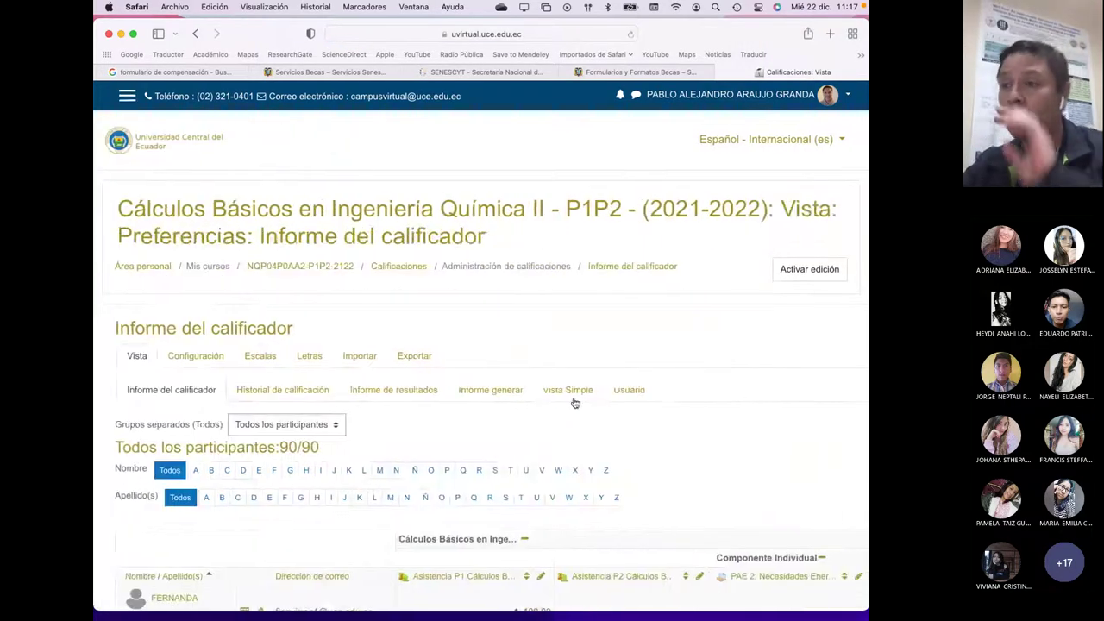
scroll(535, 409, "down", 5)
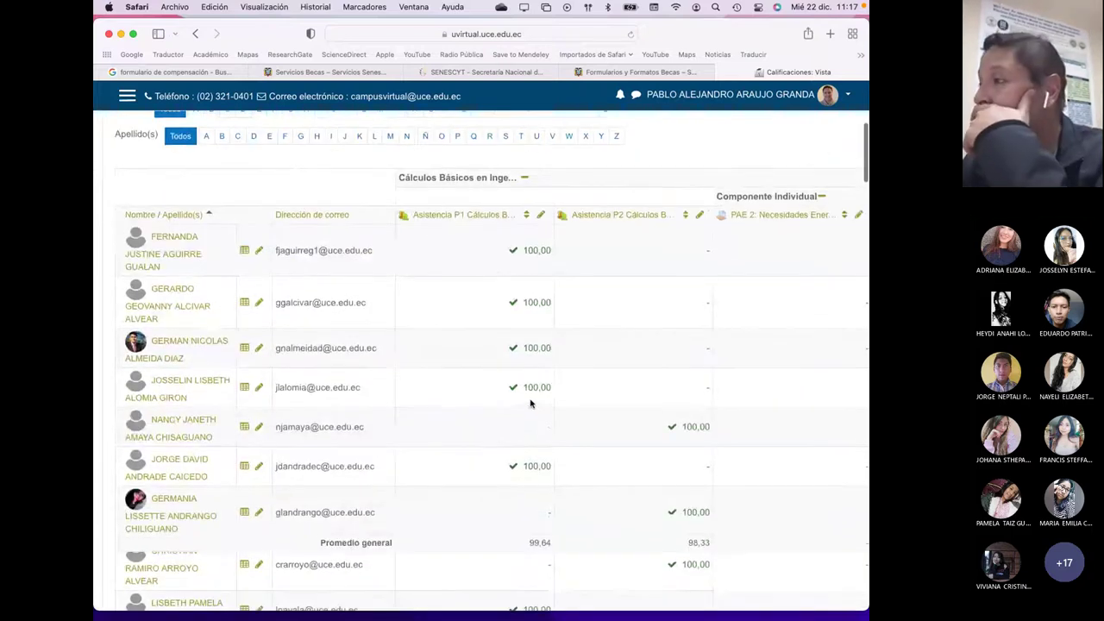
scroll(535, 383, "right", 5)
scroll(536, 381, "right", 3)
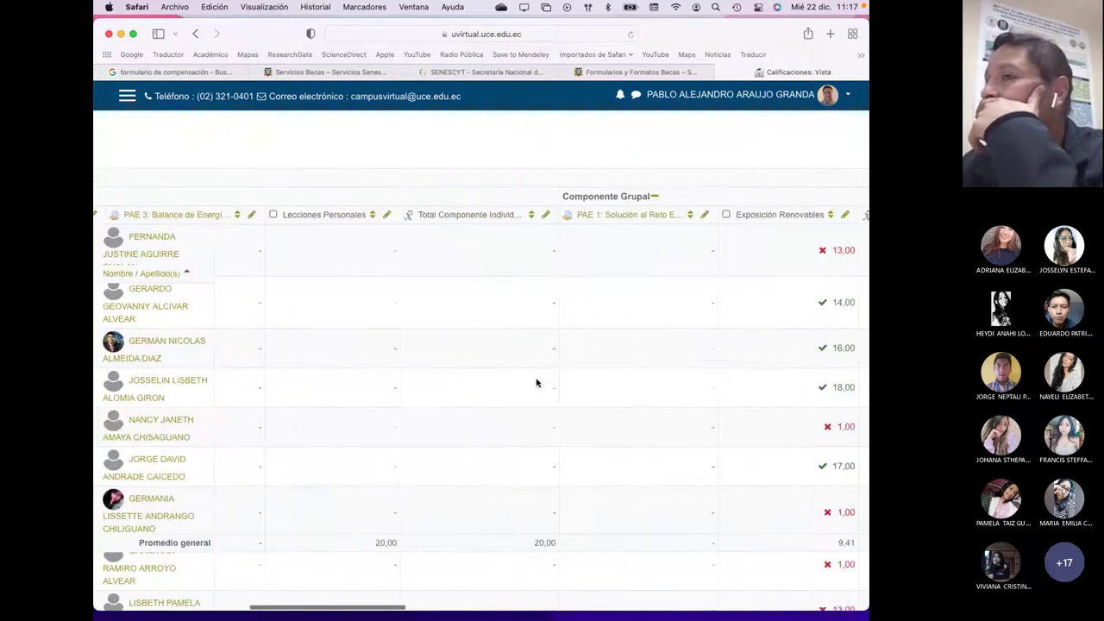
scroll(525, 370, "left", 10)
scroll(458, 365, "up", 3)
scroll(134, 307, "left", 3)
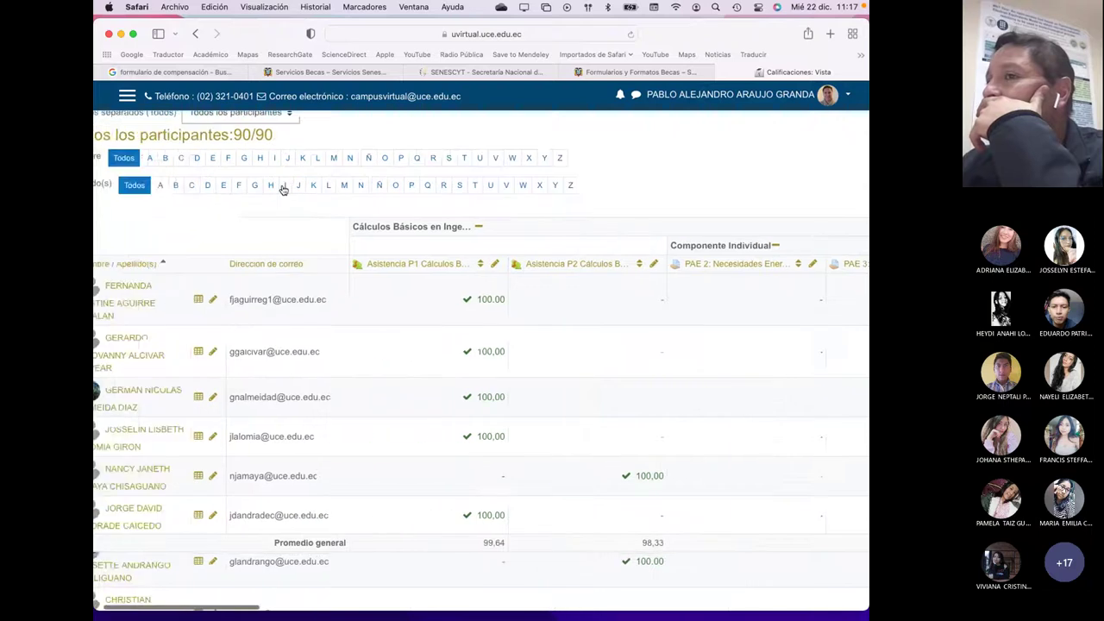
- Filter the grader report to the group Paralelo 1 and close the SENESCYT and Formularios y Formatos Becas browser tabs
scroll(284, 189, "up", 3)
scroll(284, 189, "left", 2)
left_click(287, 229)
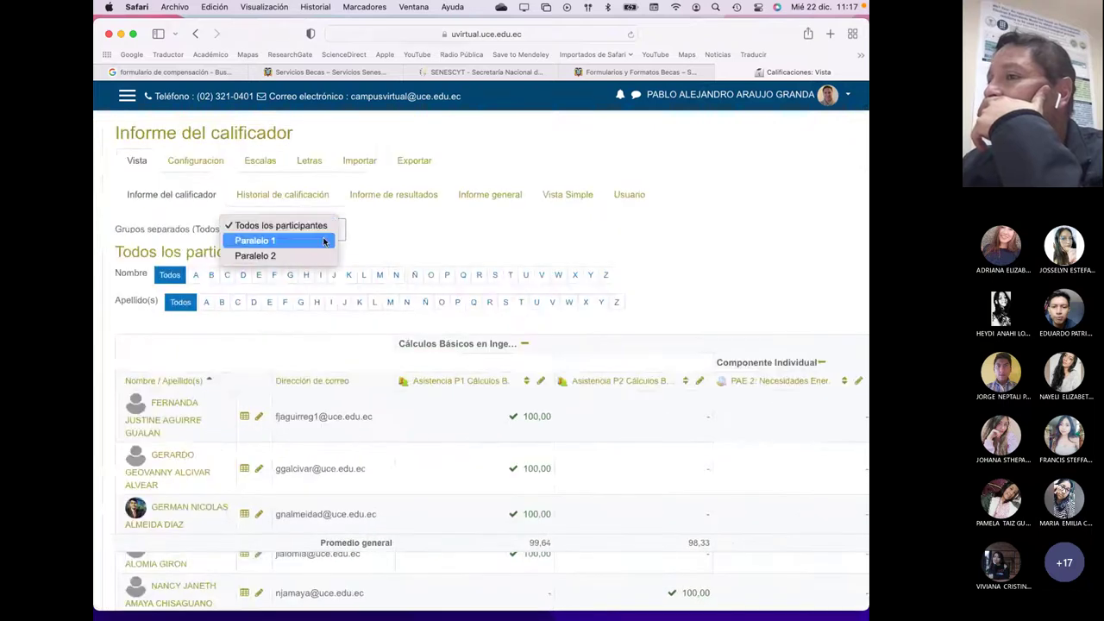
left_click(259, 239)
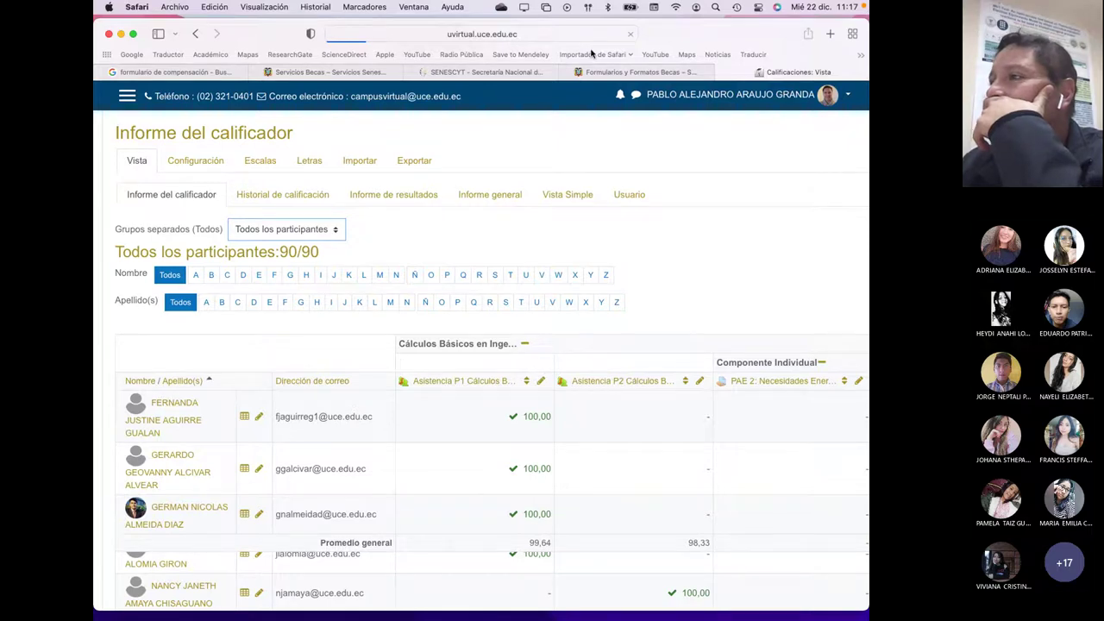
left_click(567, 72)
left_click(411, 72)
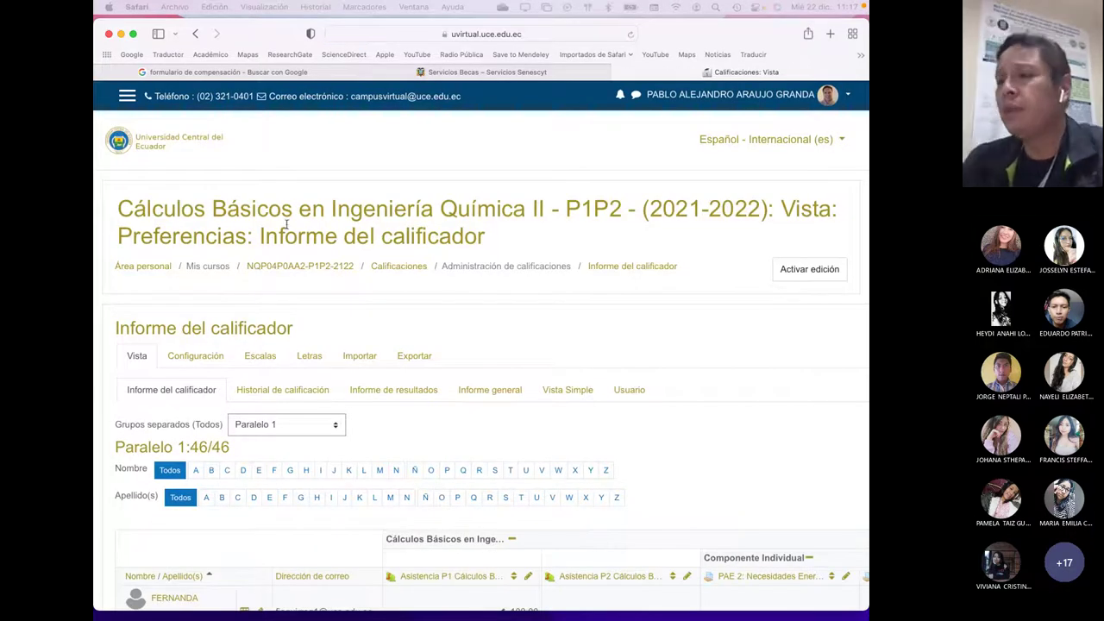
- Examine the Paralelo 1 students' Exposición Renovables and Total Componente Grupal grades in the grader report
scroll(653, 434, "down", 5)
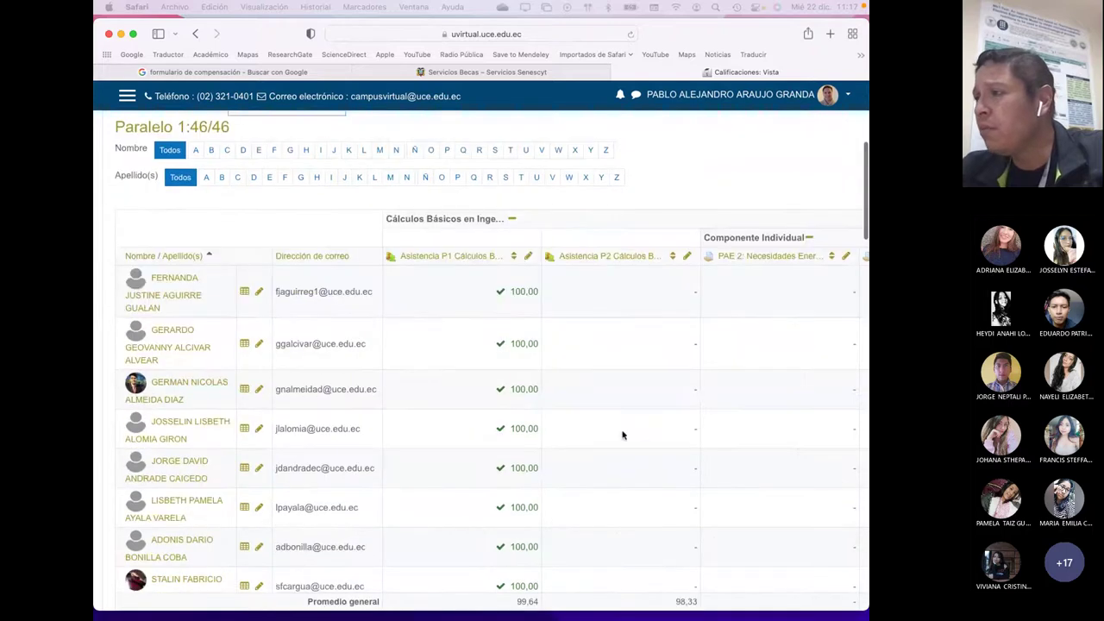
scroll(621, 433, "down", 1)
scroll(614, 428, "right", 10)
scroll(616, 429, "right", 5)
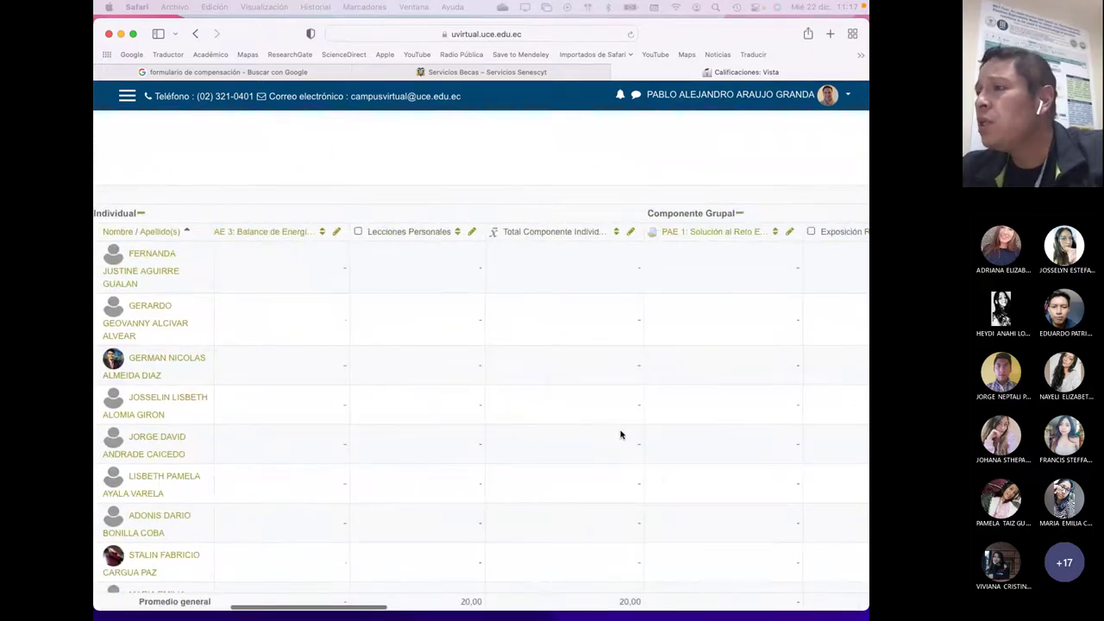
scroll(580, 369, "right", 2)
scroll(580, 369, "right", 10)
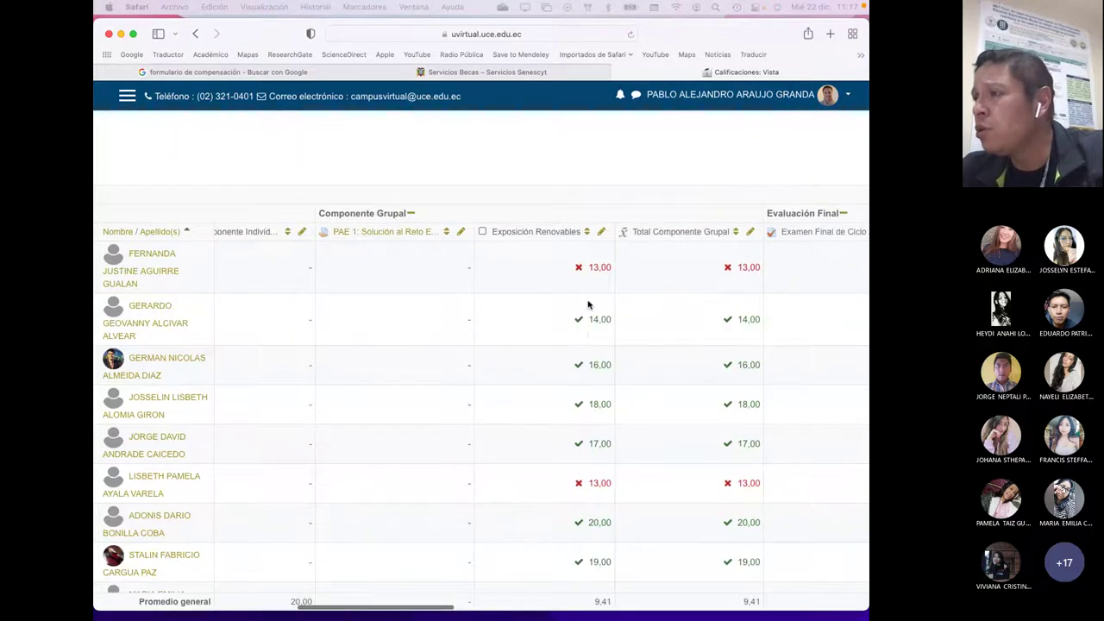
scroll(589, 331, "down", 8)
scroll(589, 331, "down", 20)
scroll(589, 331, "down", 10)
scroll(589, 328, "up", 15)
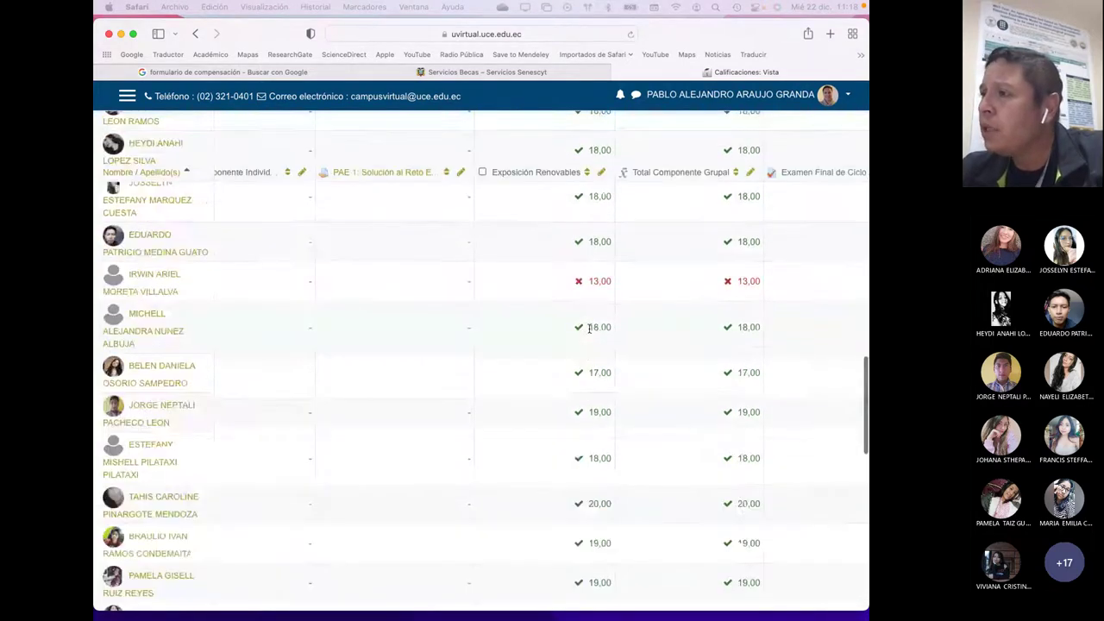
scroll(589, 328, "up", 15)
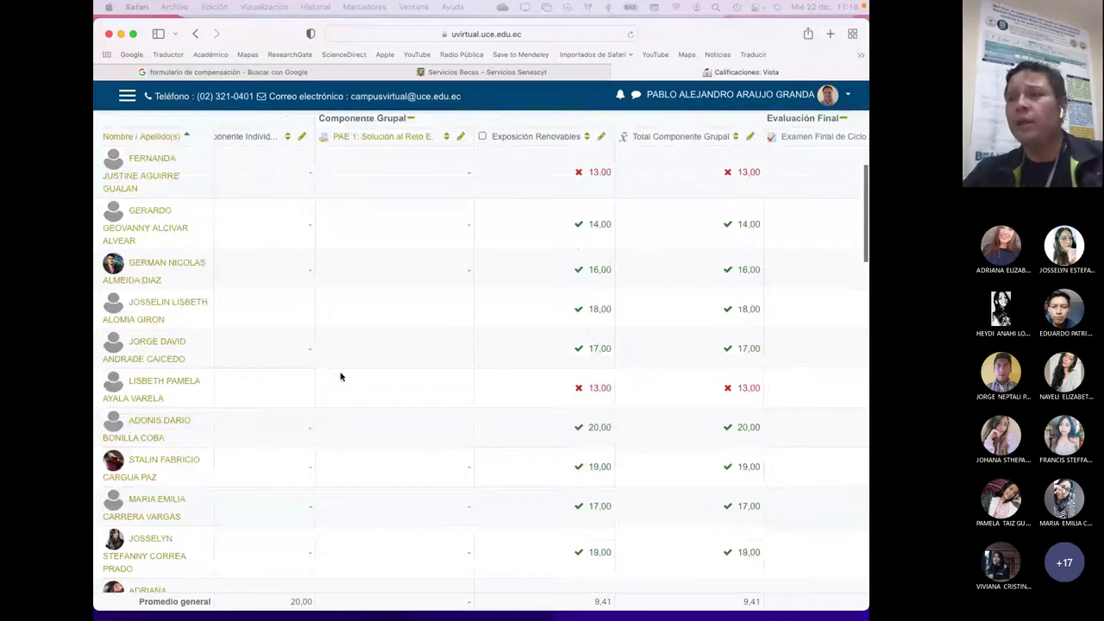
- Look over the Componente Individual columns of the report, including PAE 2, PAE 3 and Lecciones Personales
scroll(449, 285, "left", 5)
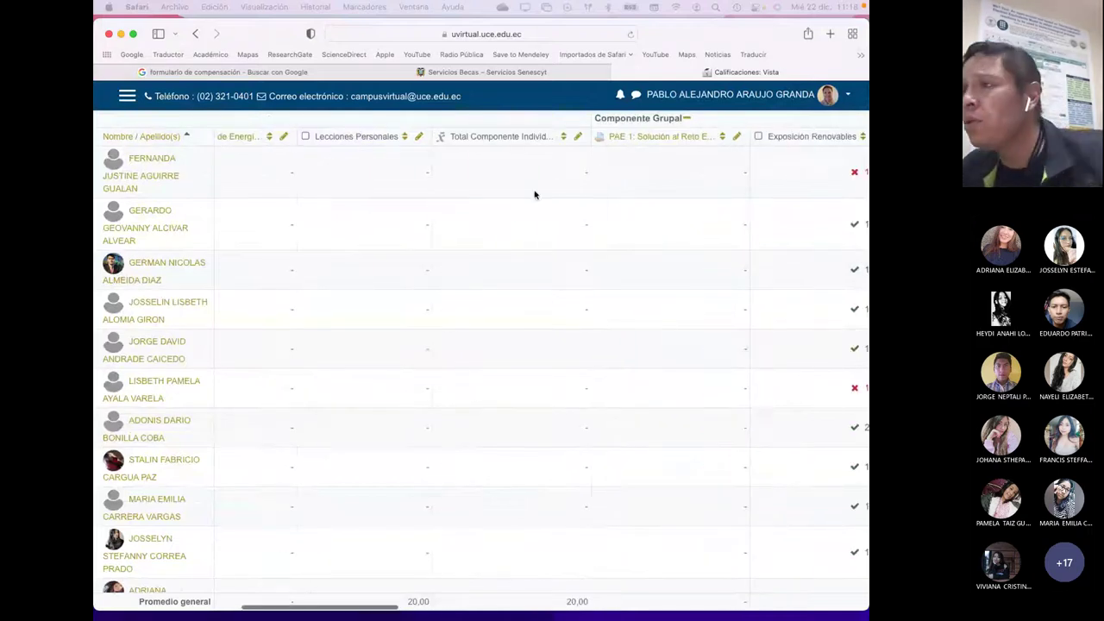
scroll(523, 224, "down", 3)
scroll(385, 258, "up", 5)
scroll(385, 261, "left", 3)
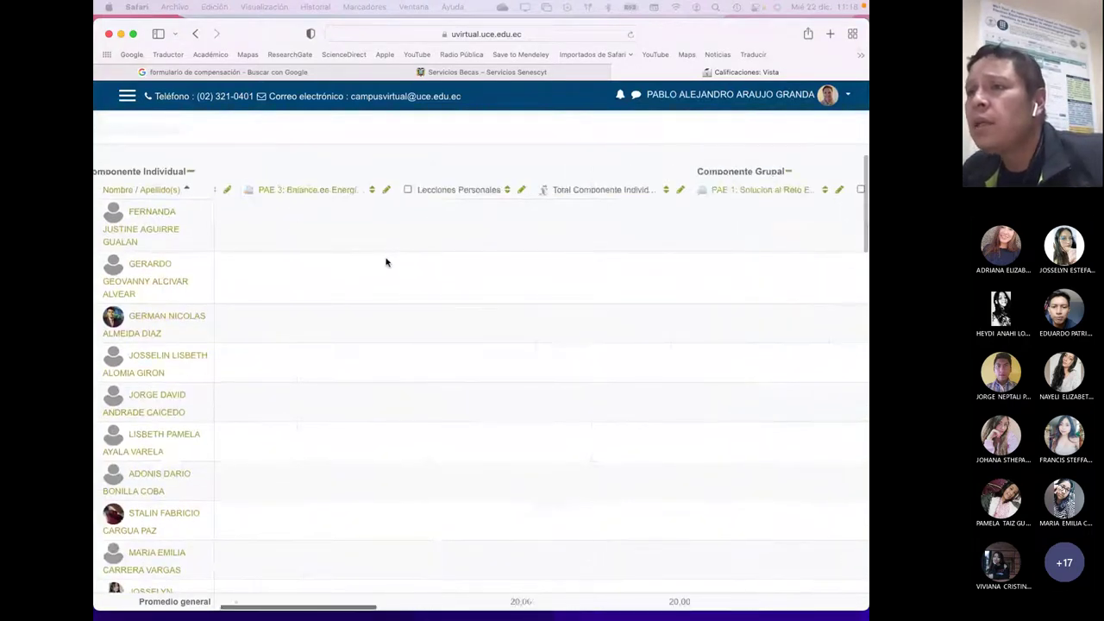
scroll(388, 262, "left", 5)
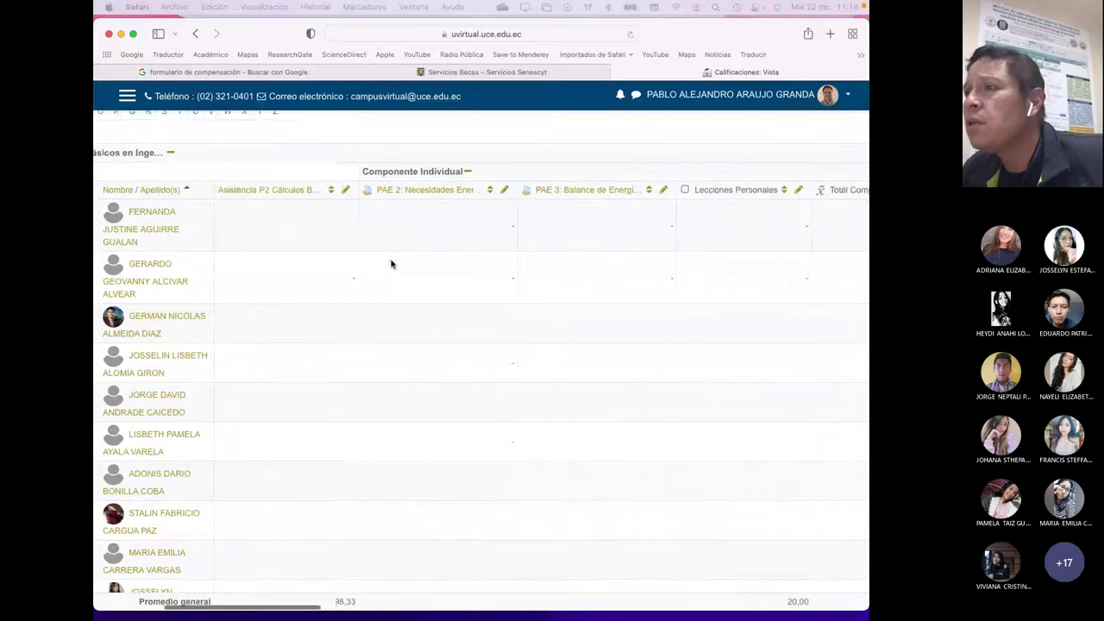
scroll(389, 263, "right", 5)
scroll(465, 259, "down", 10)
scroll(467, 261, "down", 10)
scroll(467, 262, "up", 10)
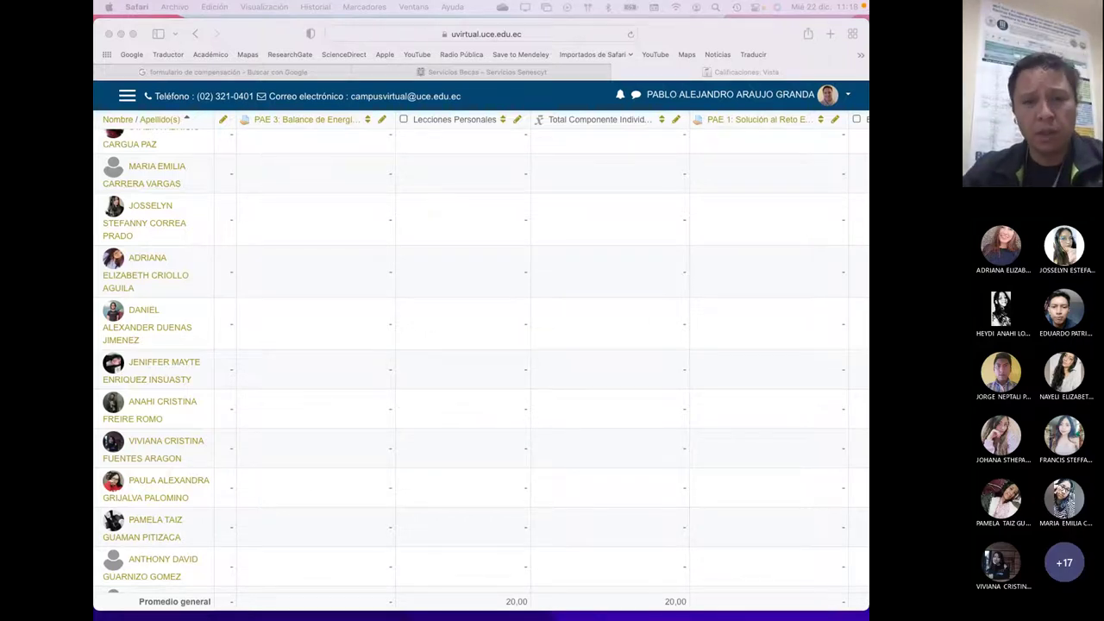
- Switch to Finder and preview the 2009 Energías renovables PDF in the Cálculos Básicos 2 folder, then close the preview
key("super+Tab")
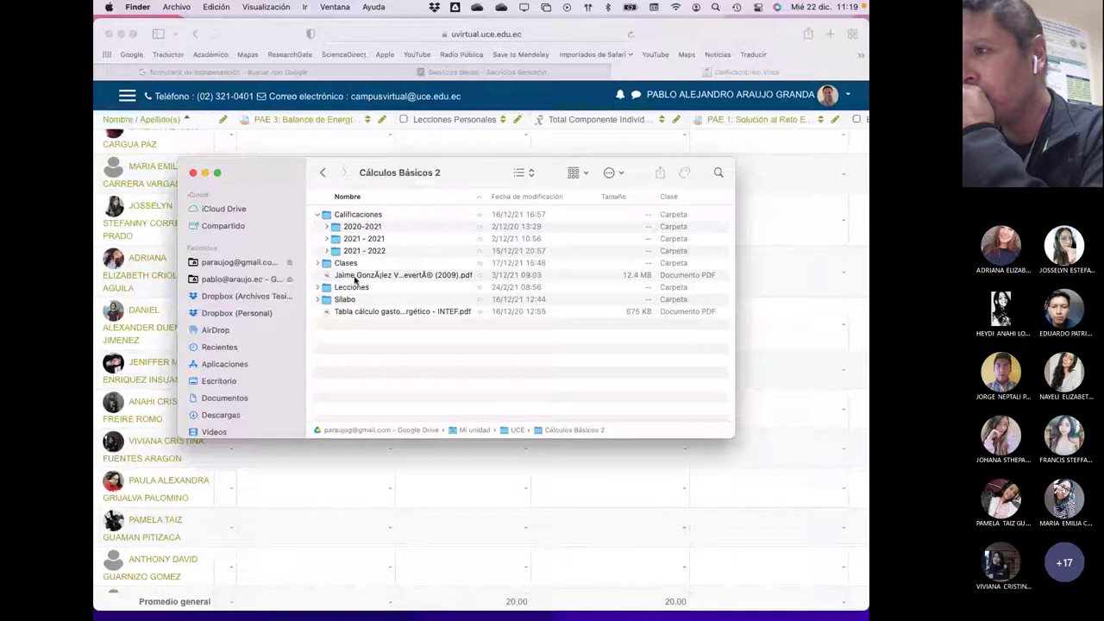
left_click(359, 278)
key("space")
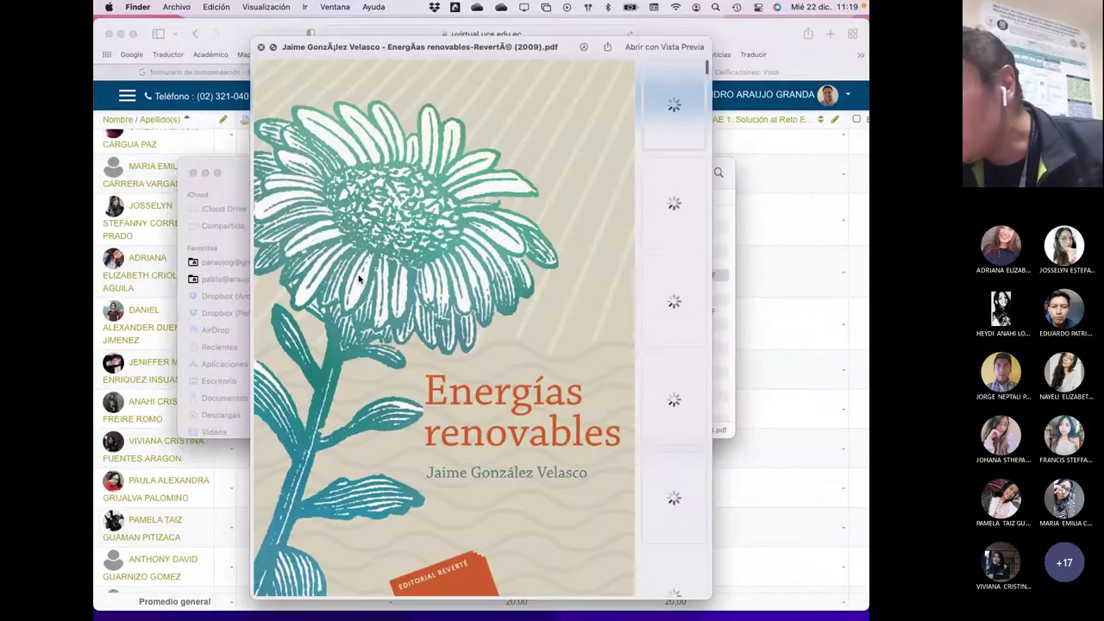
key("space")
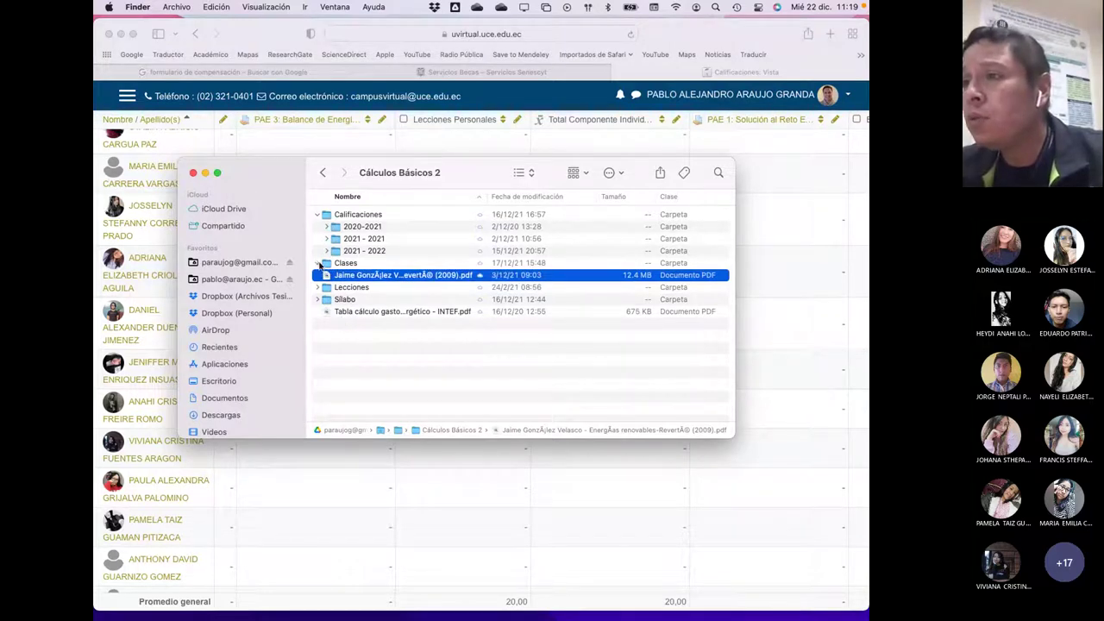
- Expand the Clases folder, open the presentation "3. Balance General de Energía.pptx" in PowerPoint, and minimize its window
left_click(326, 263)
scroll(402, 322, "down", 2)
scroll(402, 322, "down", 2)
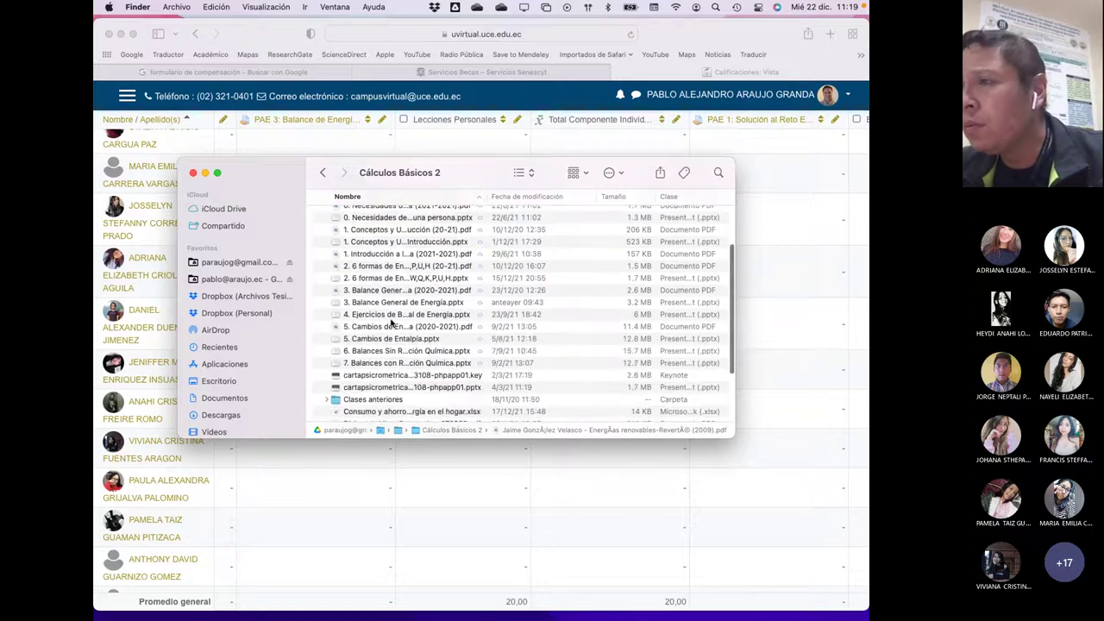
left_click(387, 303)
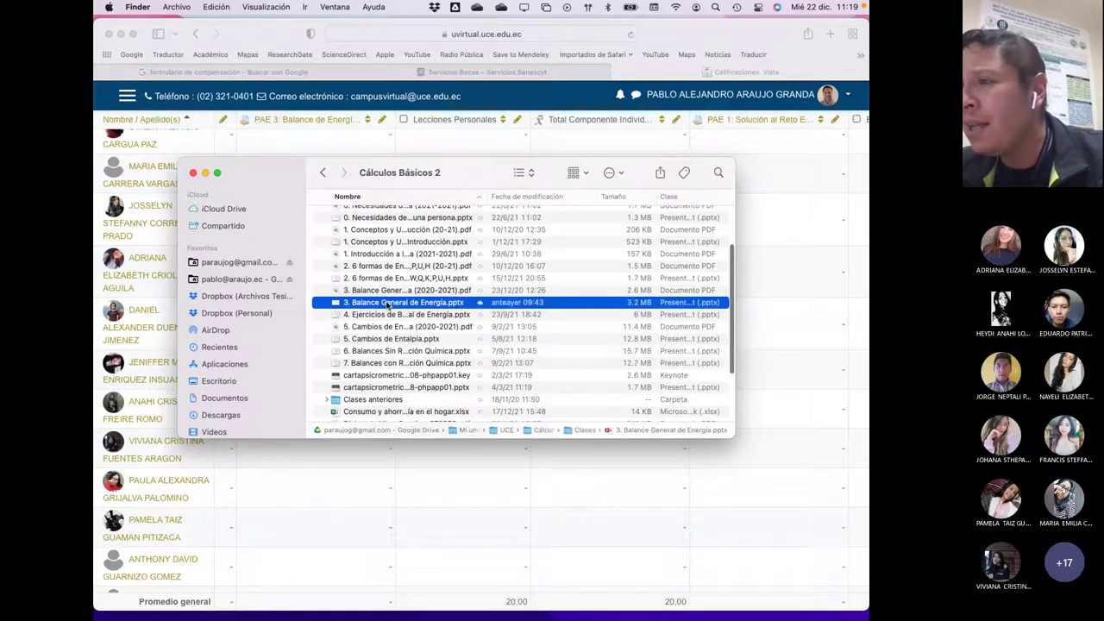
double_click(387, 303)
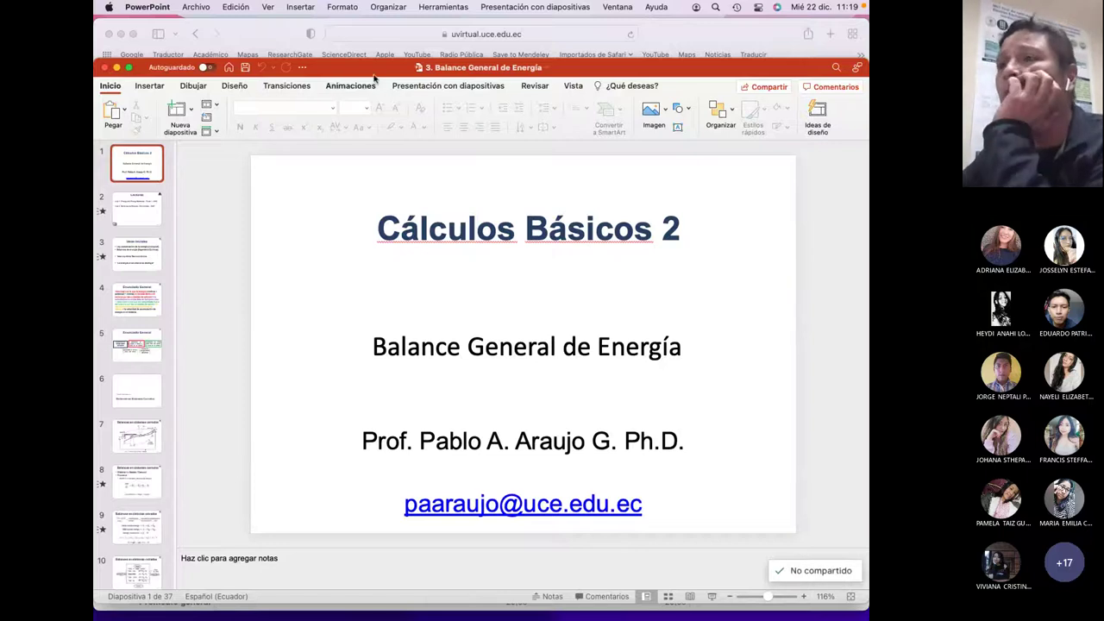
key("super+m")
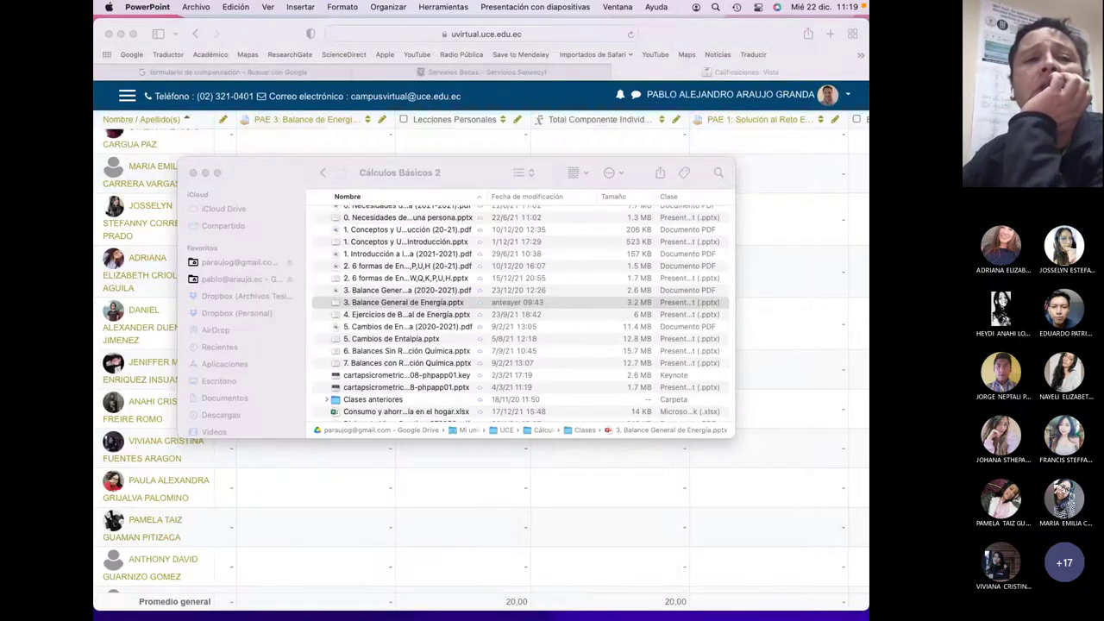
- Return to the grader report in Safari and open the Lecciones Personales grade item in Vista Simple
left_click(668, 39)
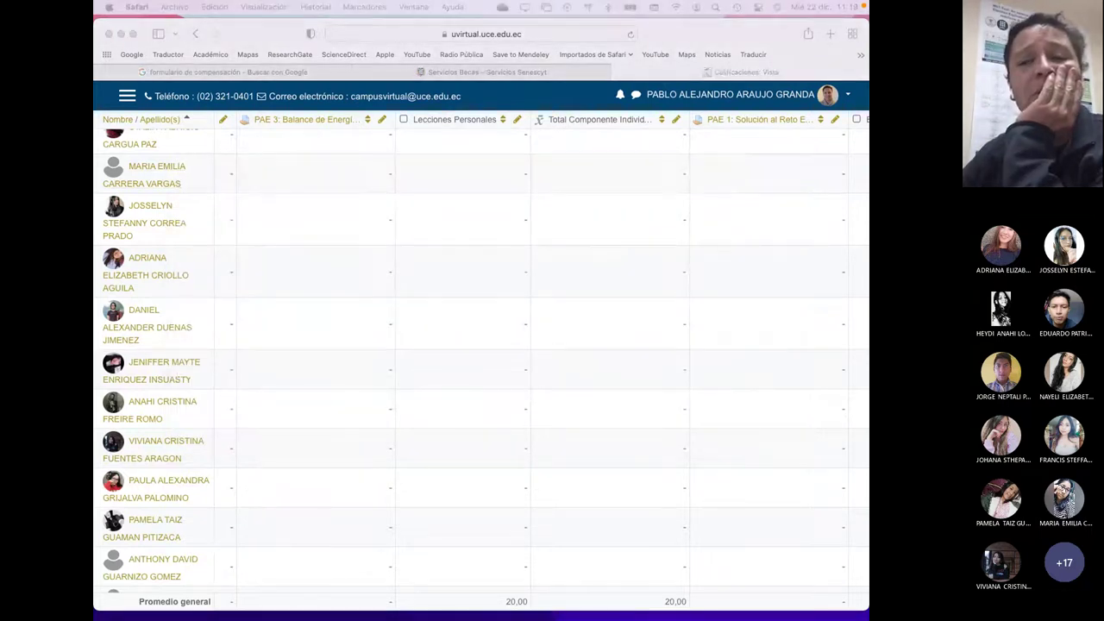
left_click(521, 124)
left_click(521, 125)
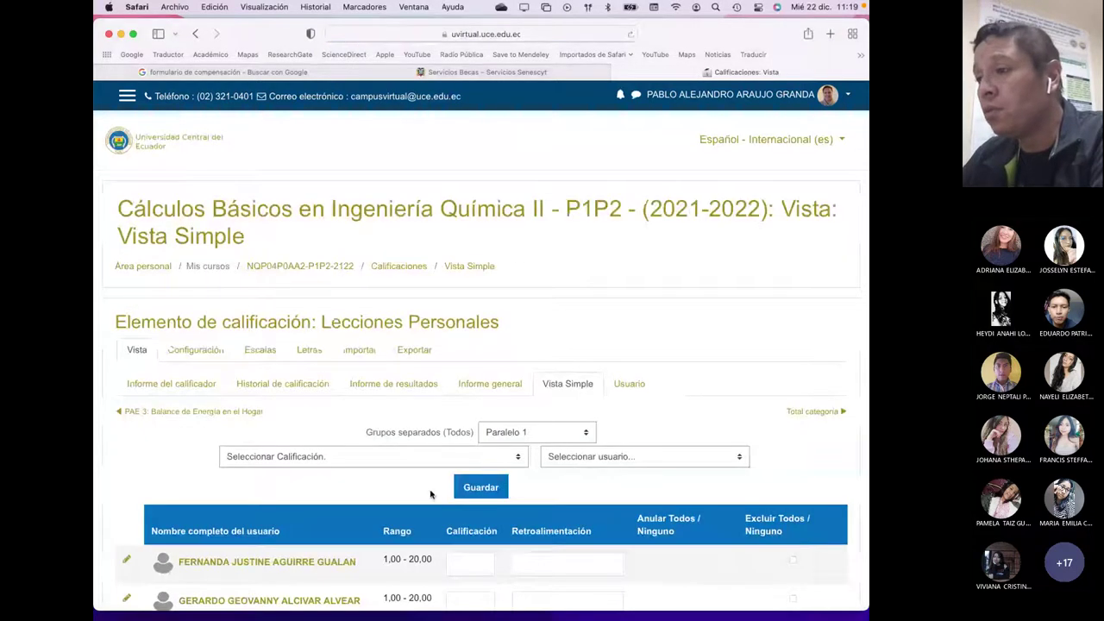
- Look through the Paralelo 1 student list with its grade and feedback fields for Lecciones Personales
scroll(428, 477, "down", 3)
scroll(427, 477, "down", 5)
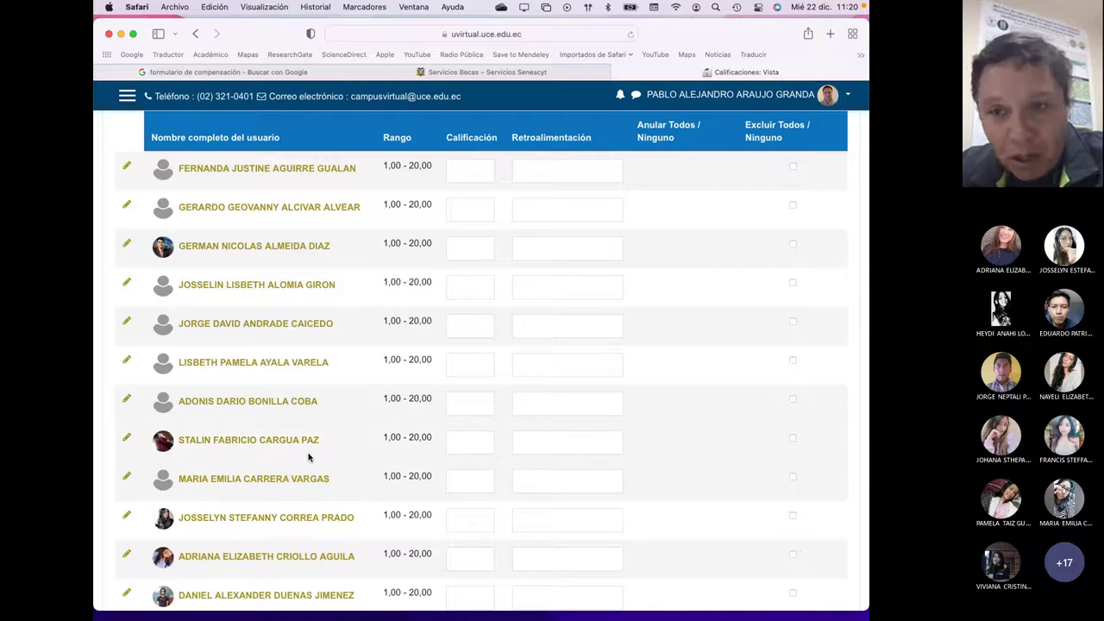
scroll(309, 457, "down", 10)
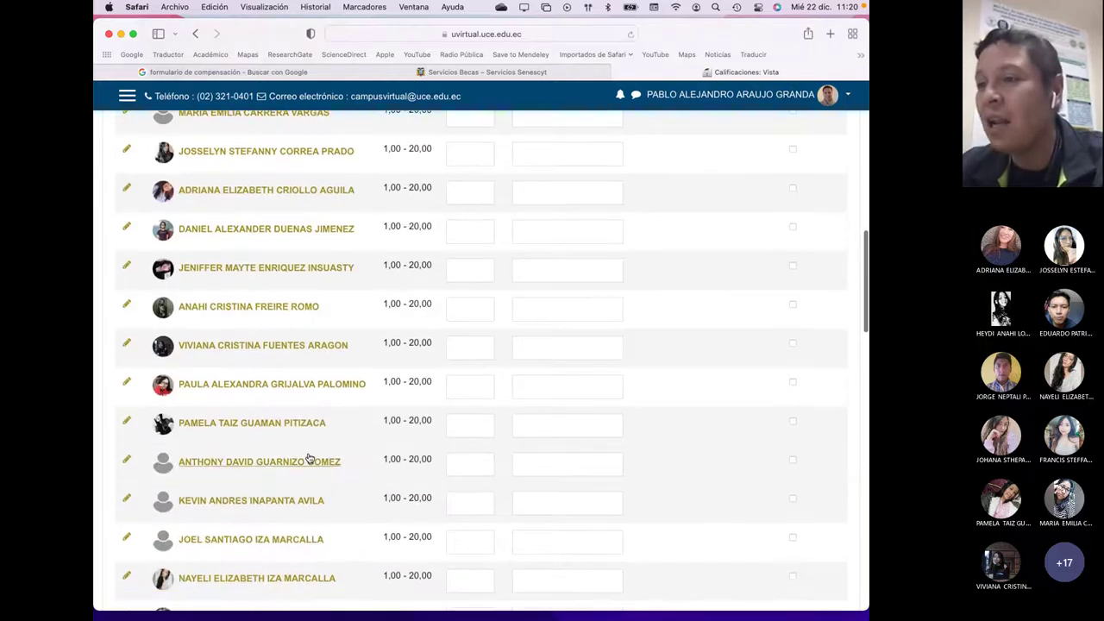
scroll(309, 457, "down", 5)
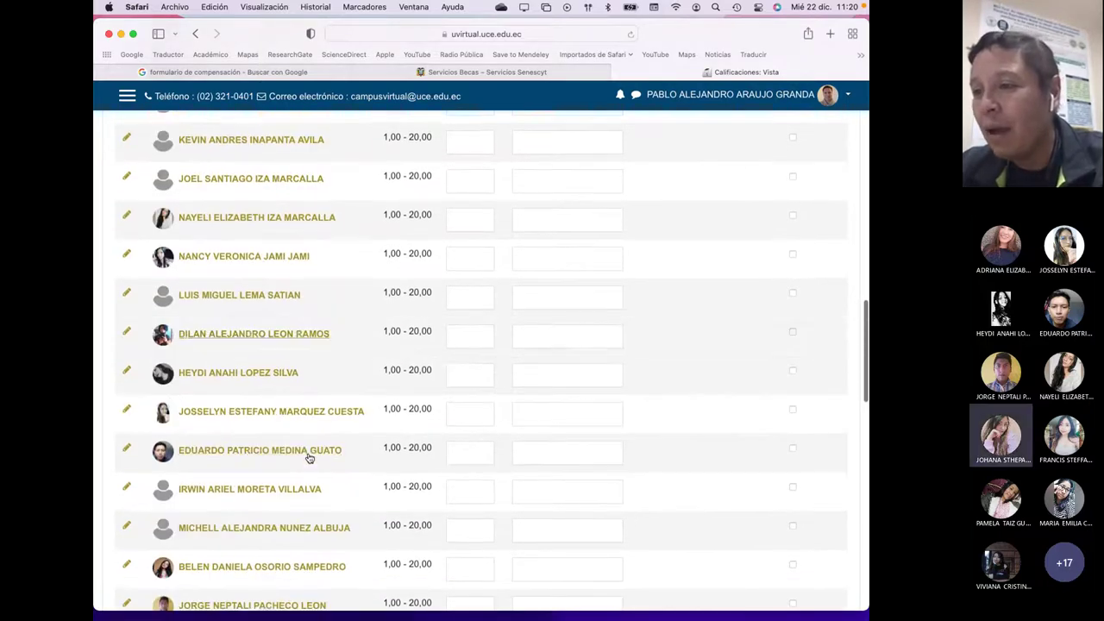
scroll(309, 457, "down", 3)
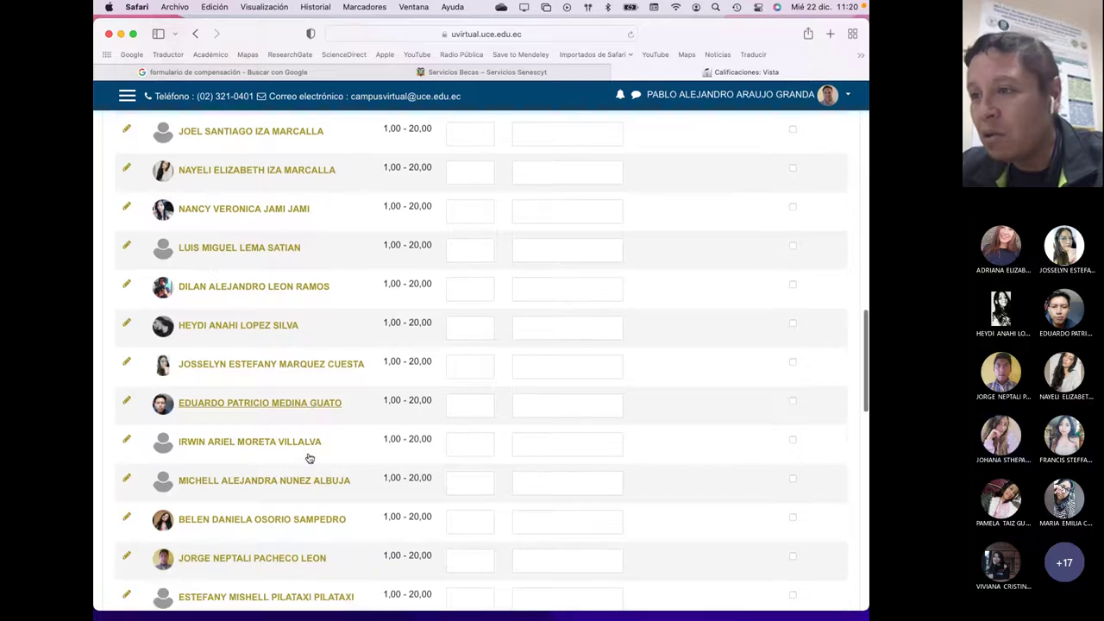
scroll(309, 457, "down", 5)
scroll(308, 457, "up", 9)
scroll(309, 457, "up", 10)
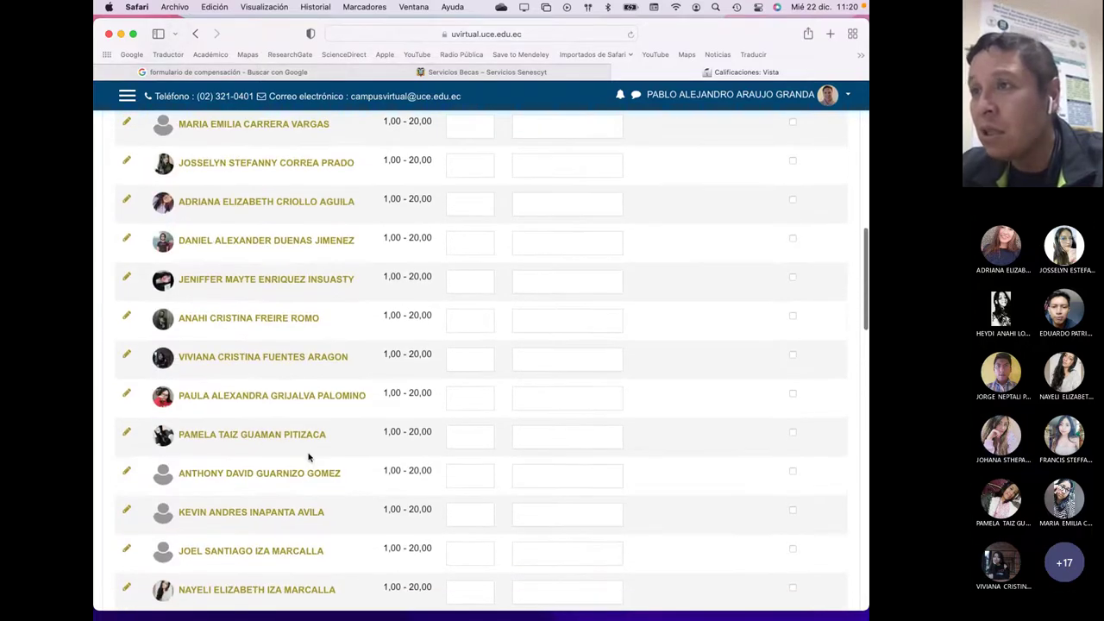
scroll(309, 457, "up", 8)
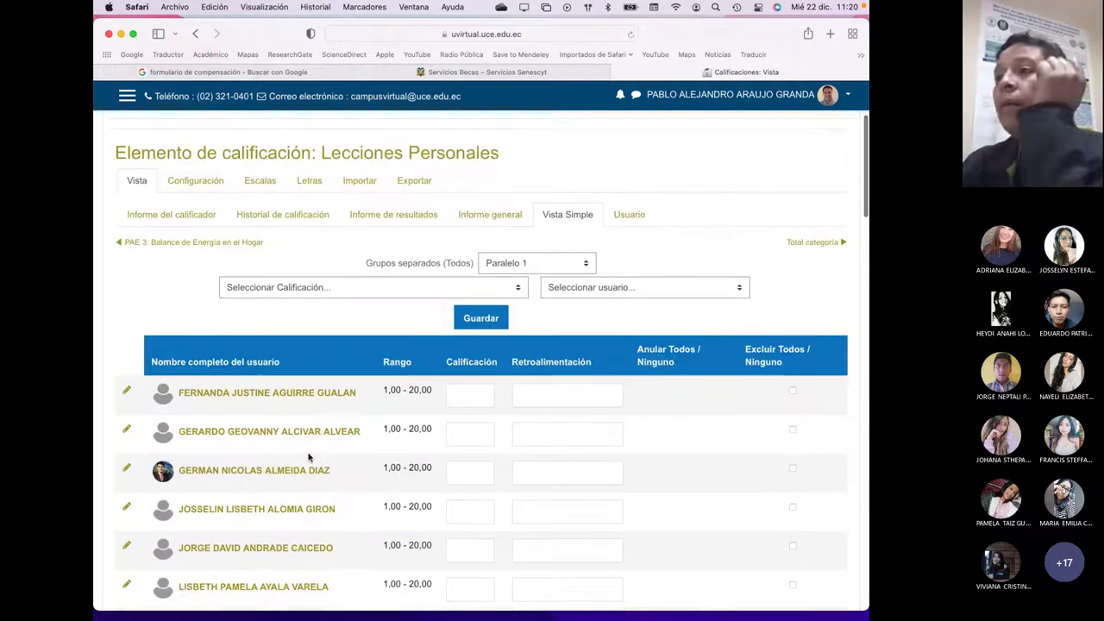
- Enter a Lecciones Personales grade of 13 for the 40th student in the Paralelo 1 list
scroll(309, 457, "down", 4)
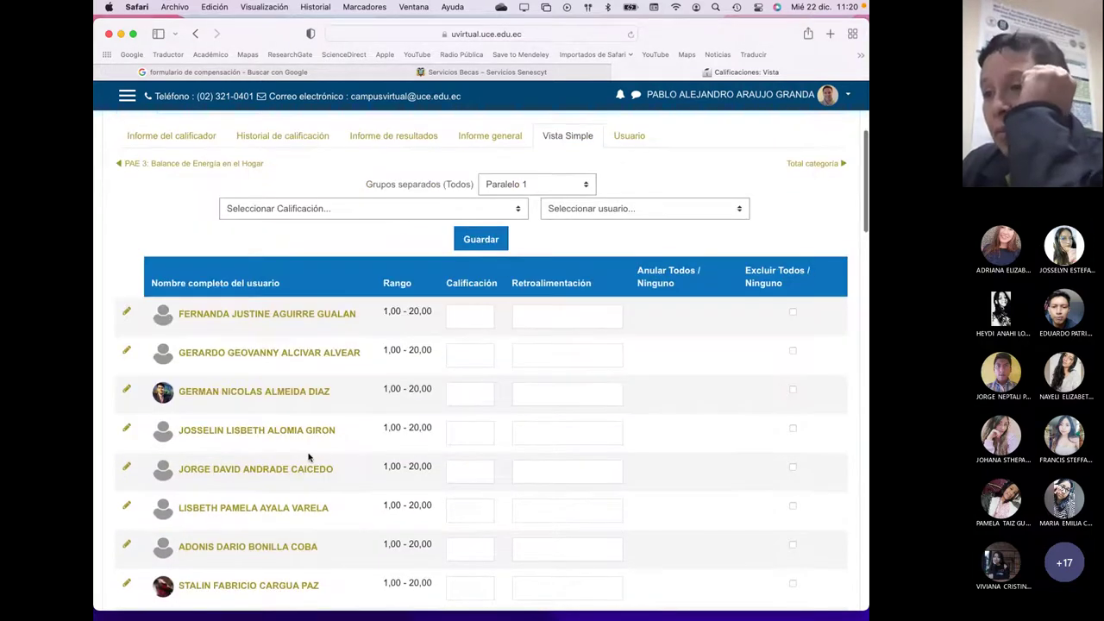
scroll(309, 457, "down", 3)
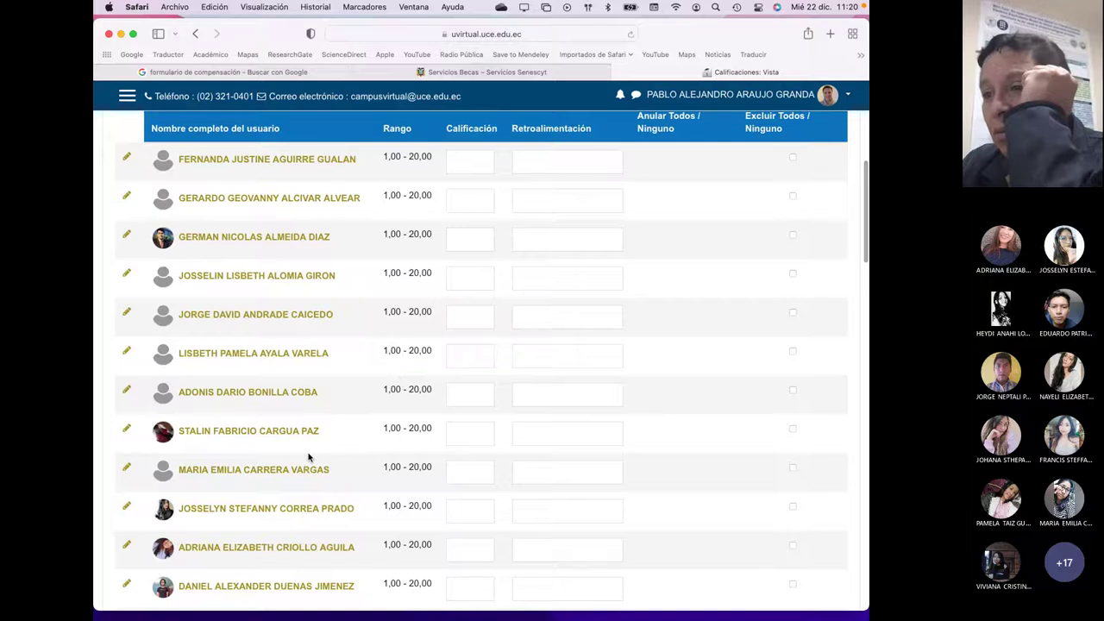
scroll(309, 457, "down", 5)
scroll(309, 457, "down", 10)
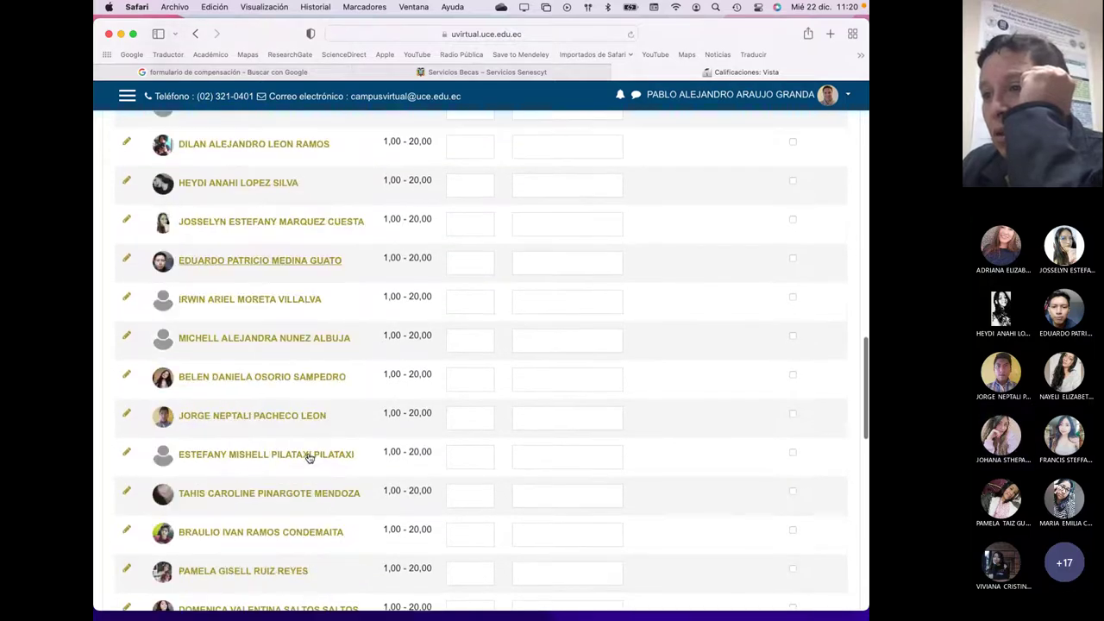
scroll(308, 457, "down", 5)
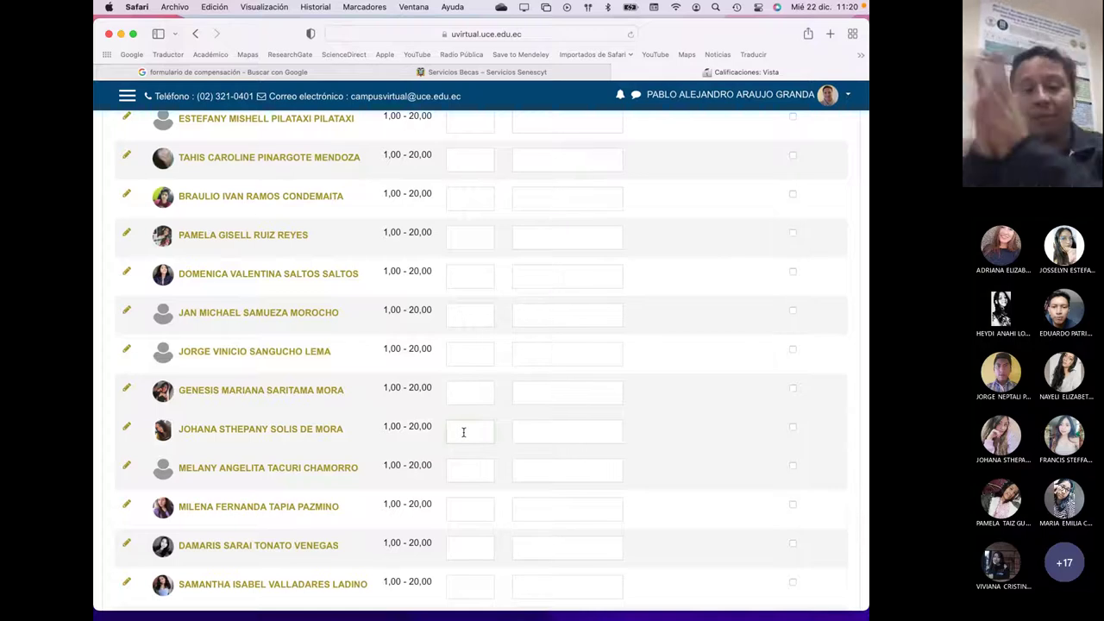
left_click(463, 432)
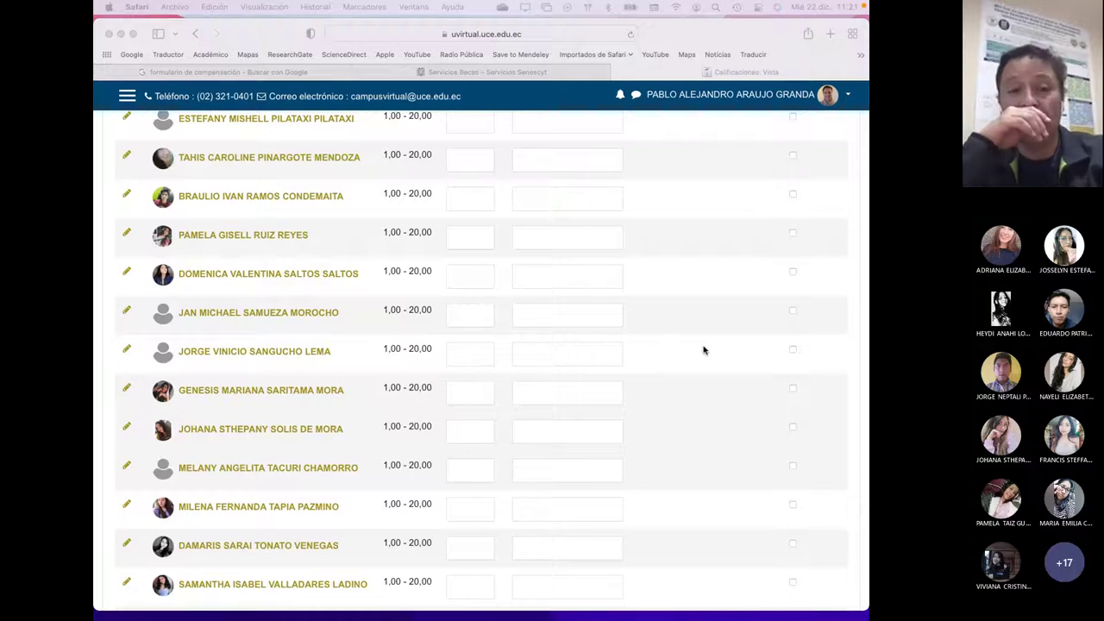
left_click(460, 434)
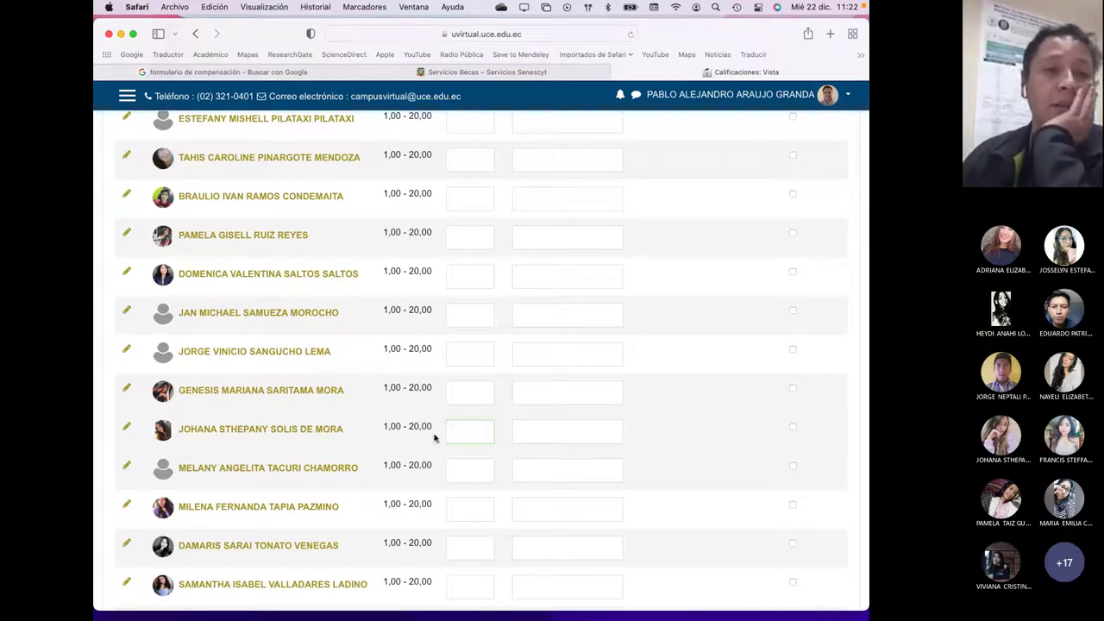
key("super+Tab")
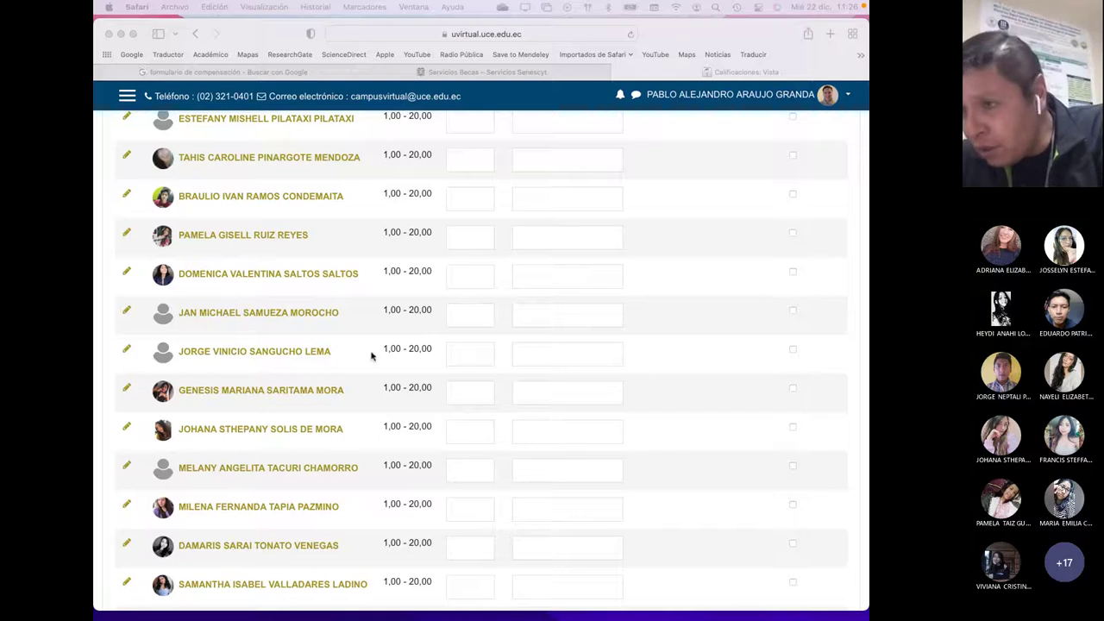
left_click(473, 432)
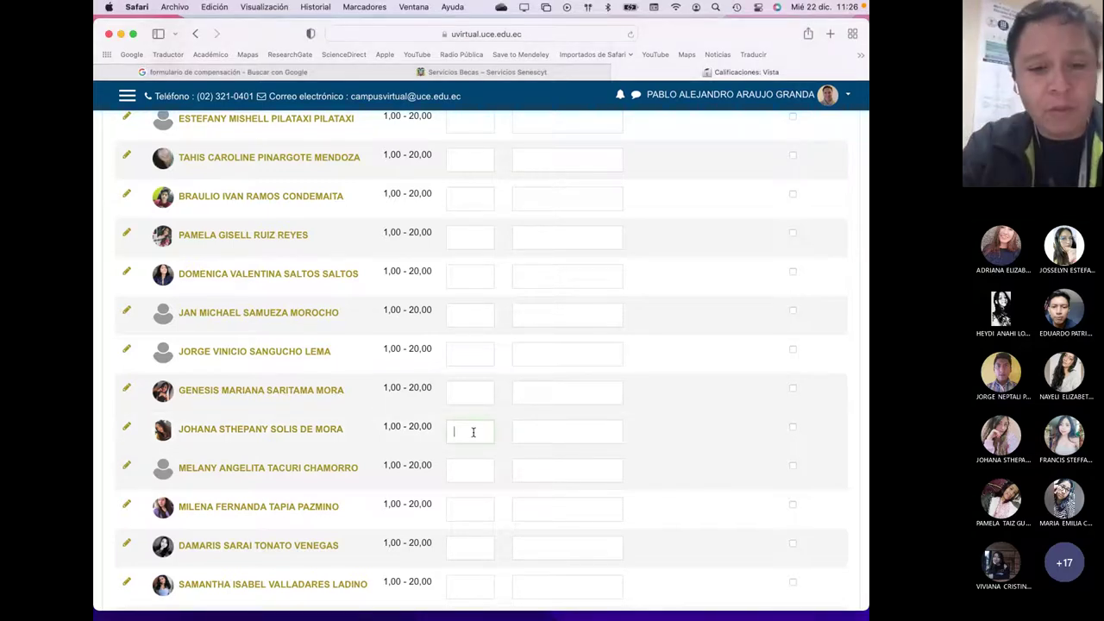
type("13")
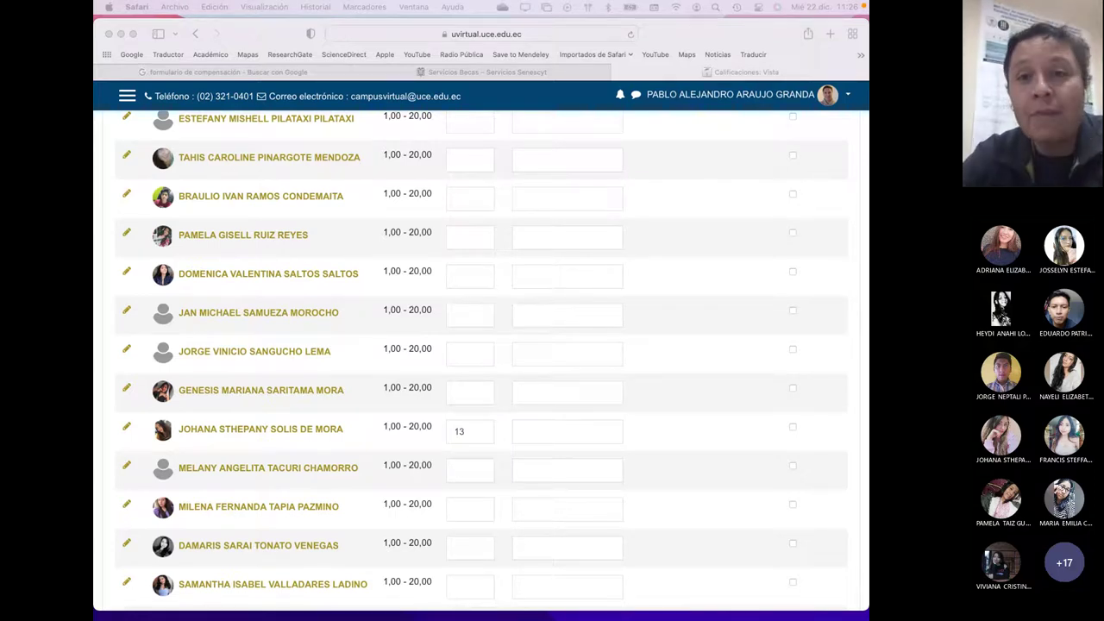
- Switch to Microsoft Teams and move the meeting window so its attendees and participants list fit on screen
key("super+Tab")
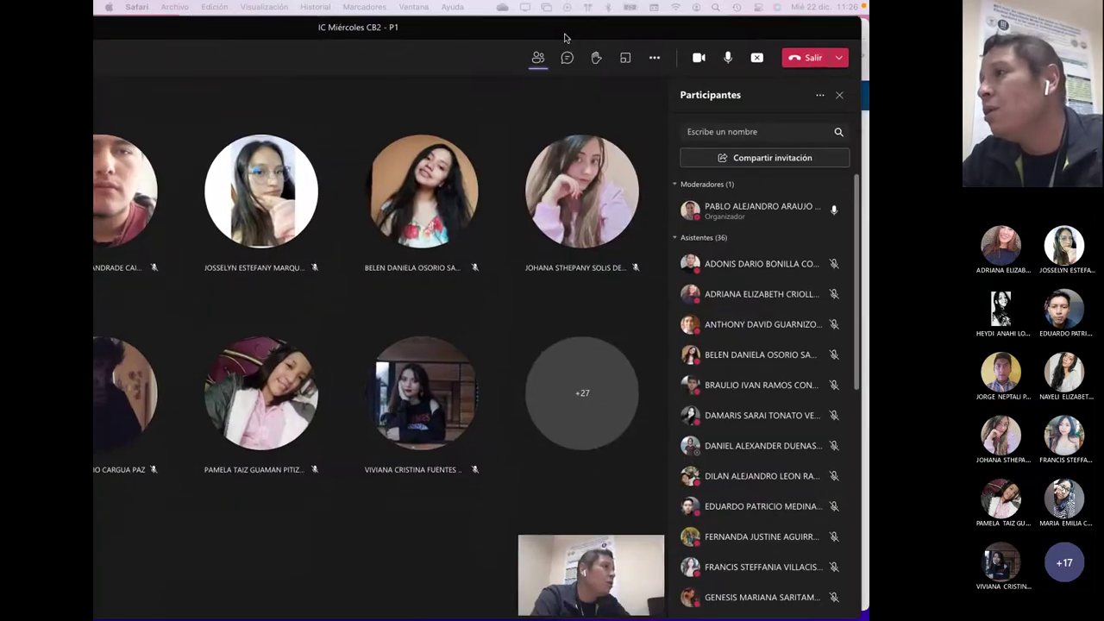
double_click(564, 37)
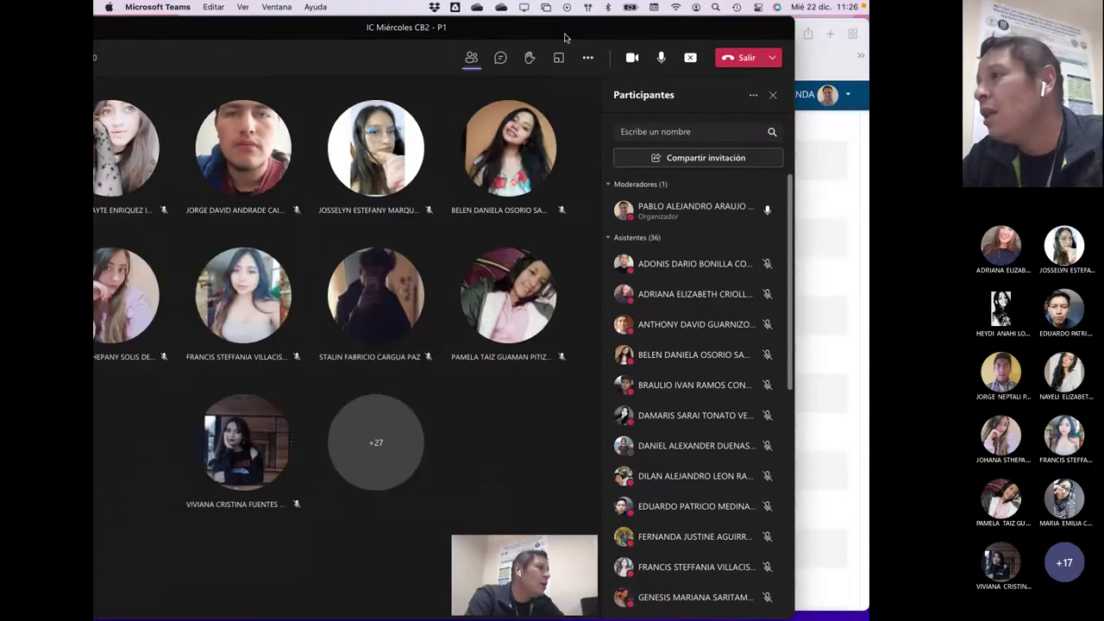
left_click_drag(537, 32, 611, 35)
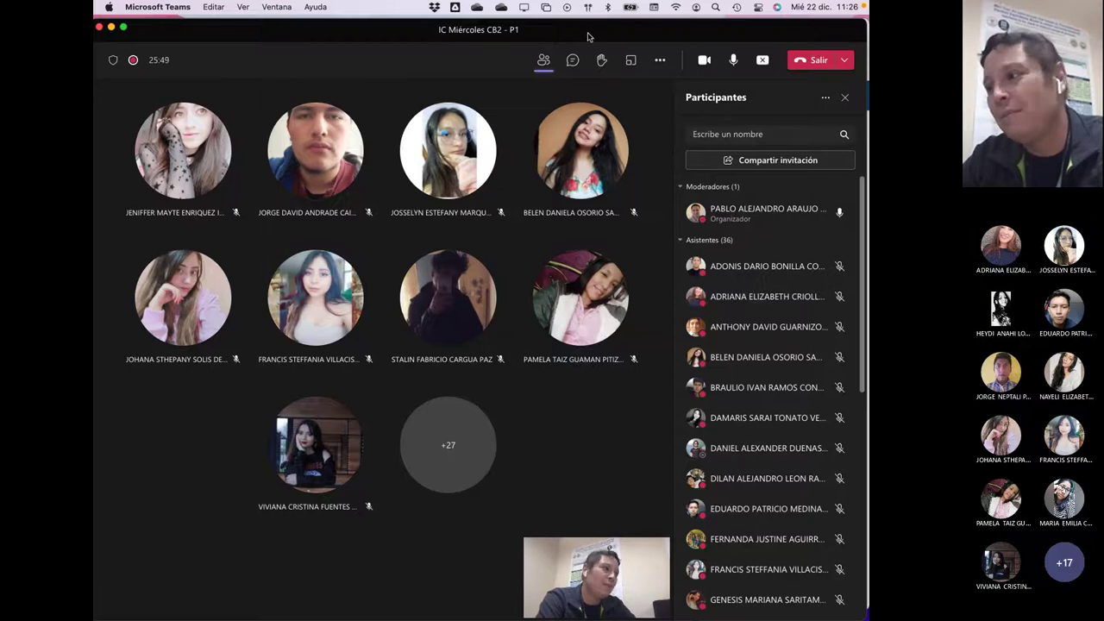
- Return to the Moodle gradebook in Safari and enter a grade of 20 for the 18th student in the list
key("super+Tab")
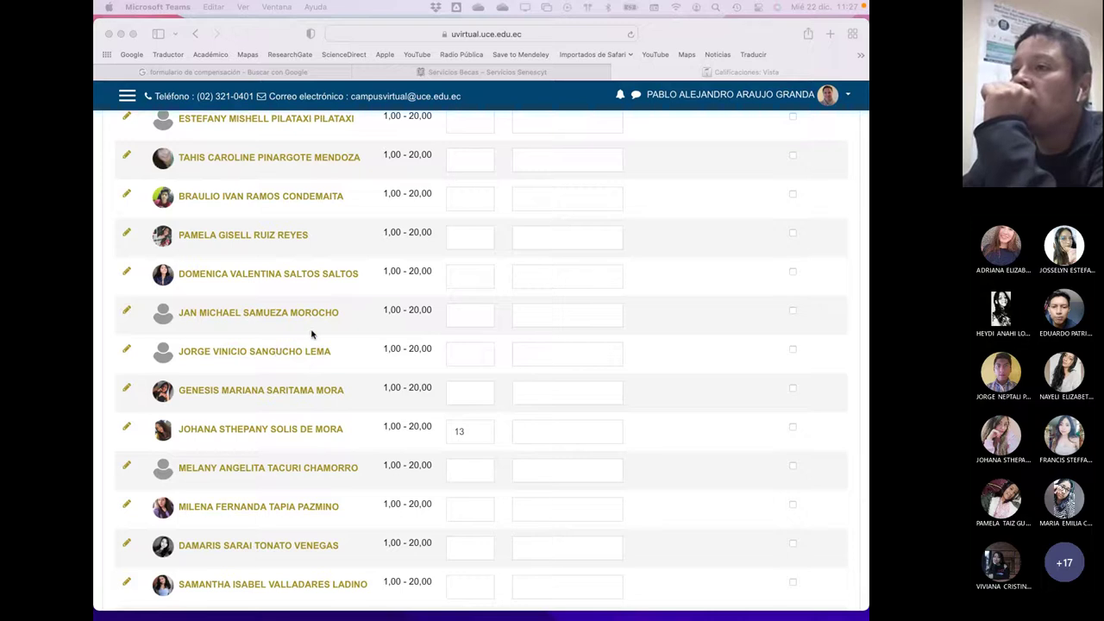
scroll(314, 334, "up", 5)
scroll(314, 334, "up", 8)
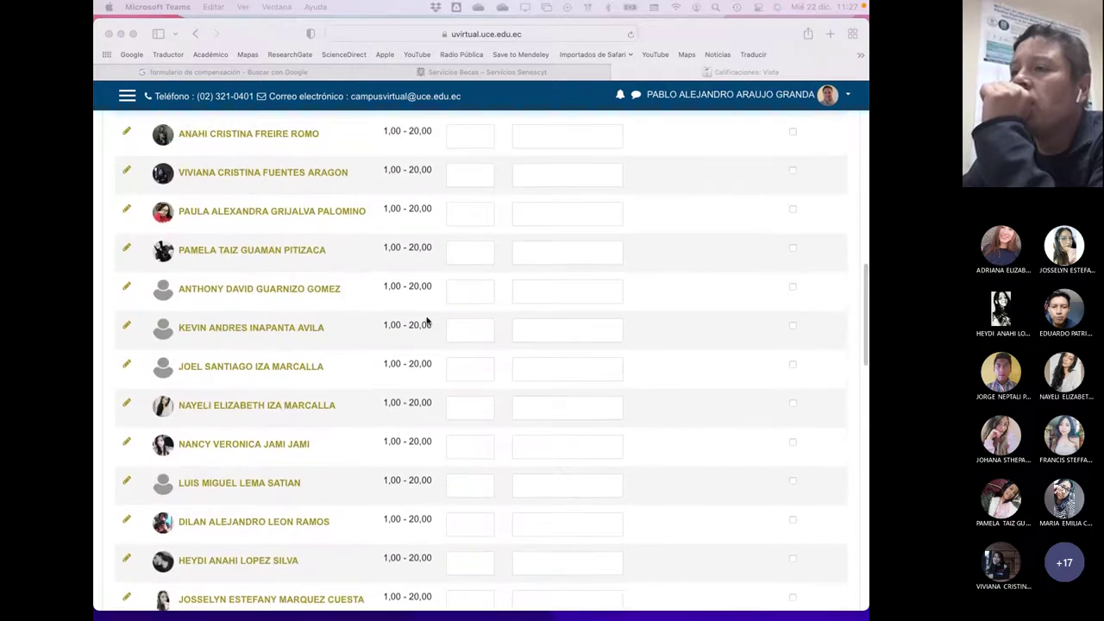
left_click(473, 293)
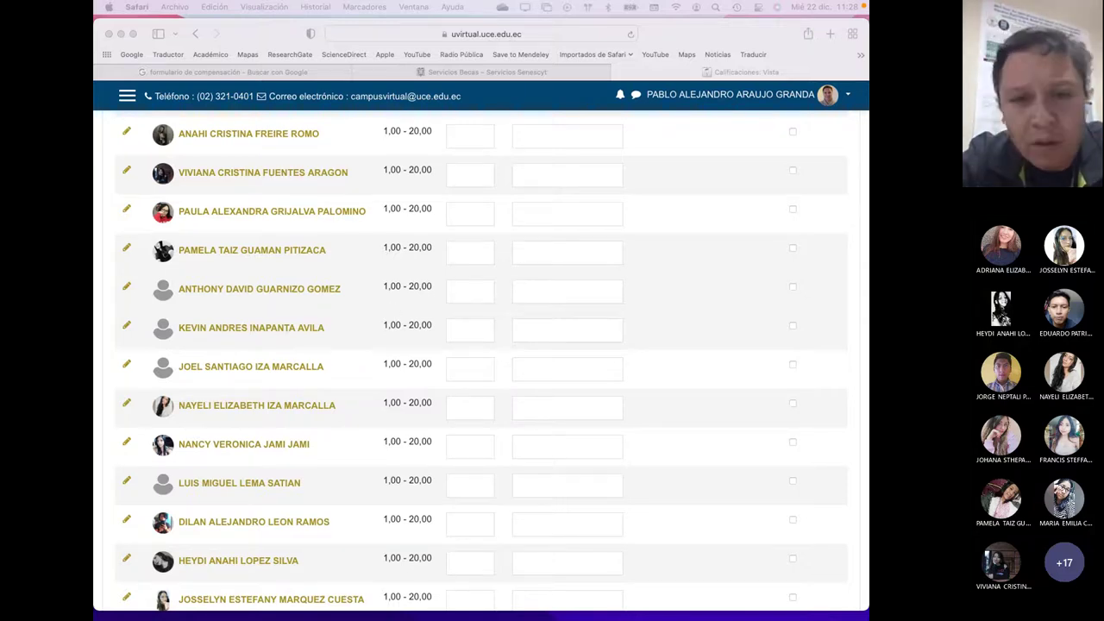
left_click(457, 289)
type("20")
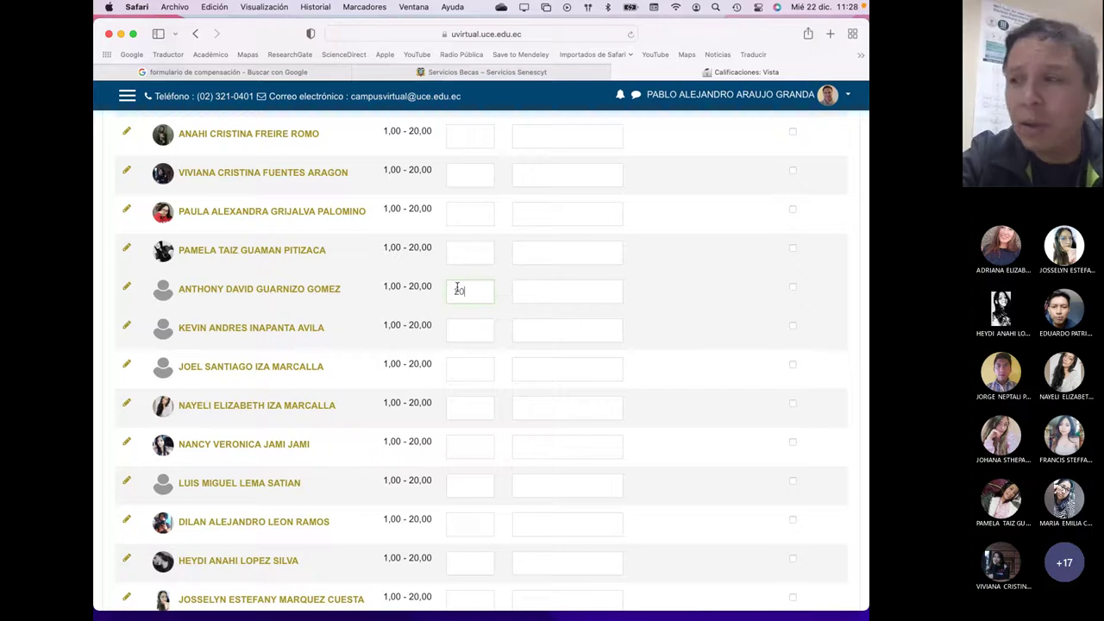
left_click(482, 409)
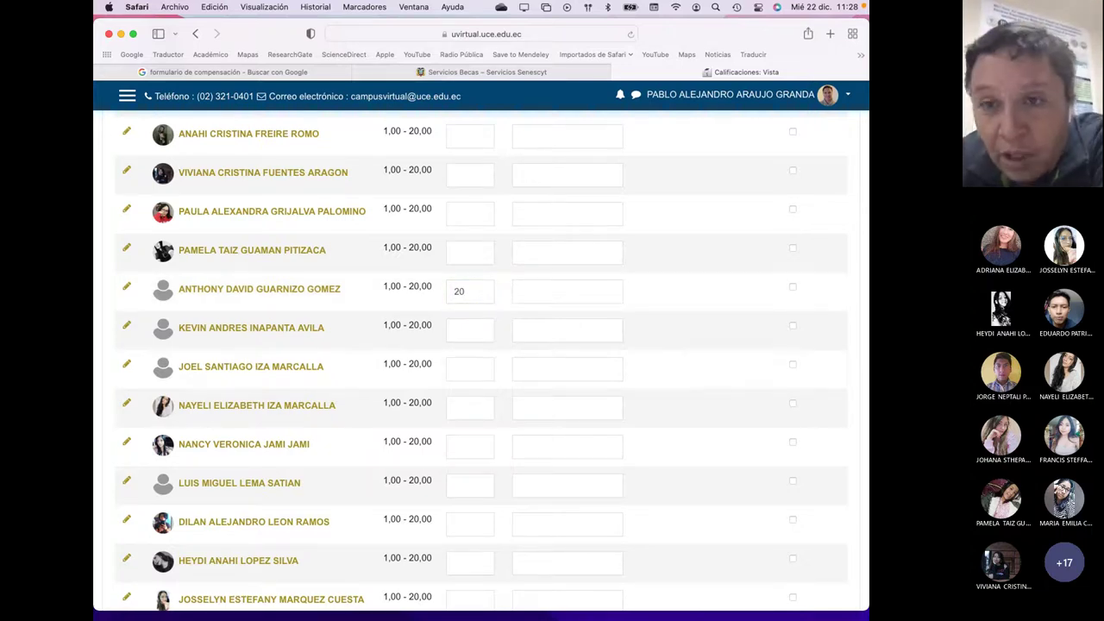
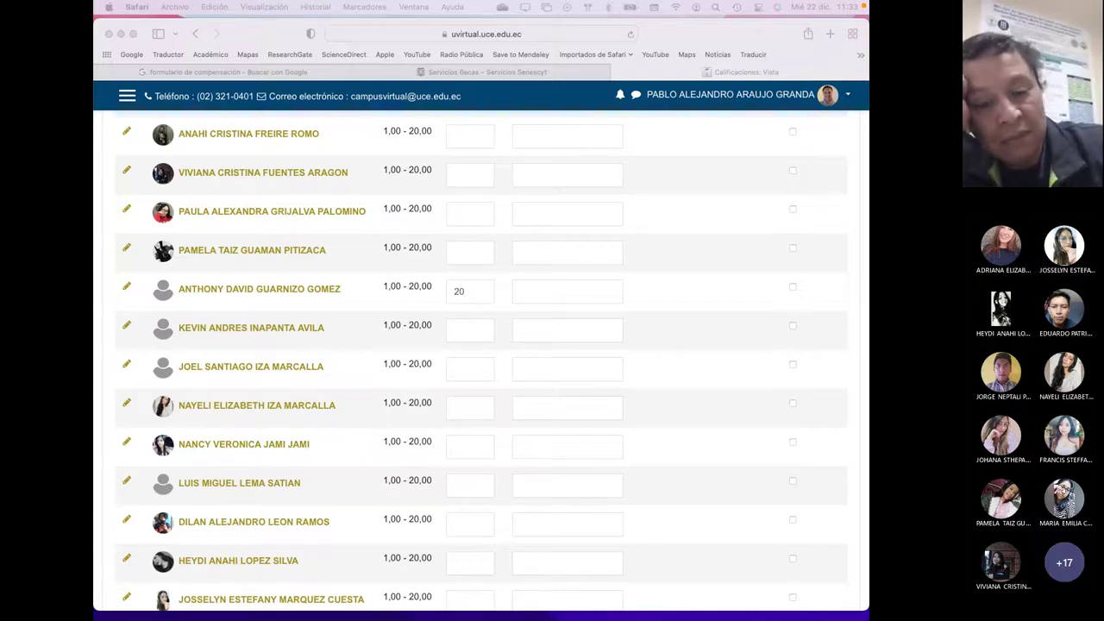
- Enter a Lecciones Personales grade of 13 for the 28th student in the list
left_click(598, 512)
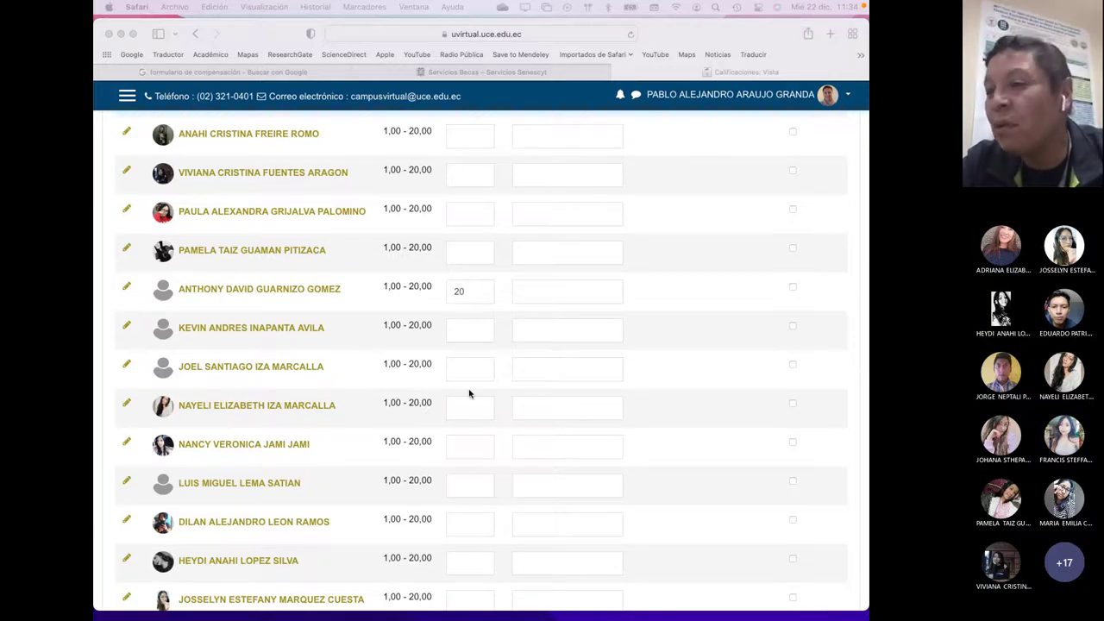
scroll(469, 393, "up", 3)
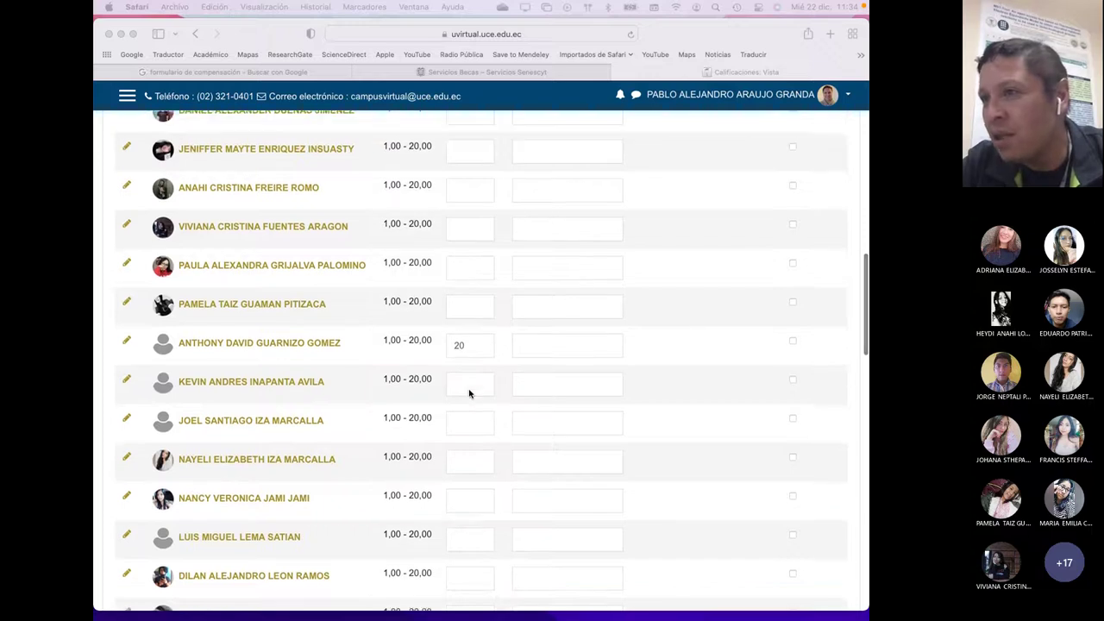
scroll(469, 393, "down", 2)
scroll(469, 393, "down", 3)
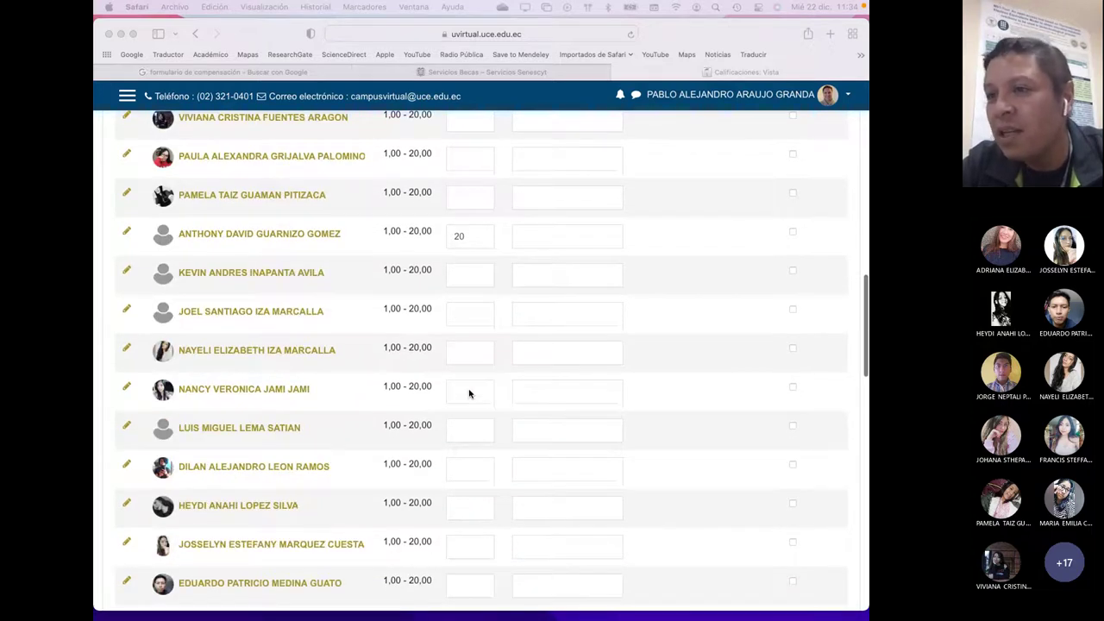
scroll(469, 393, "down", 5)
left_click(474, 420)
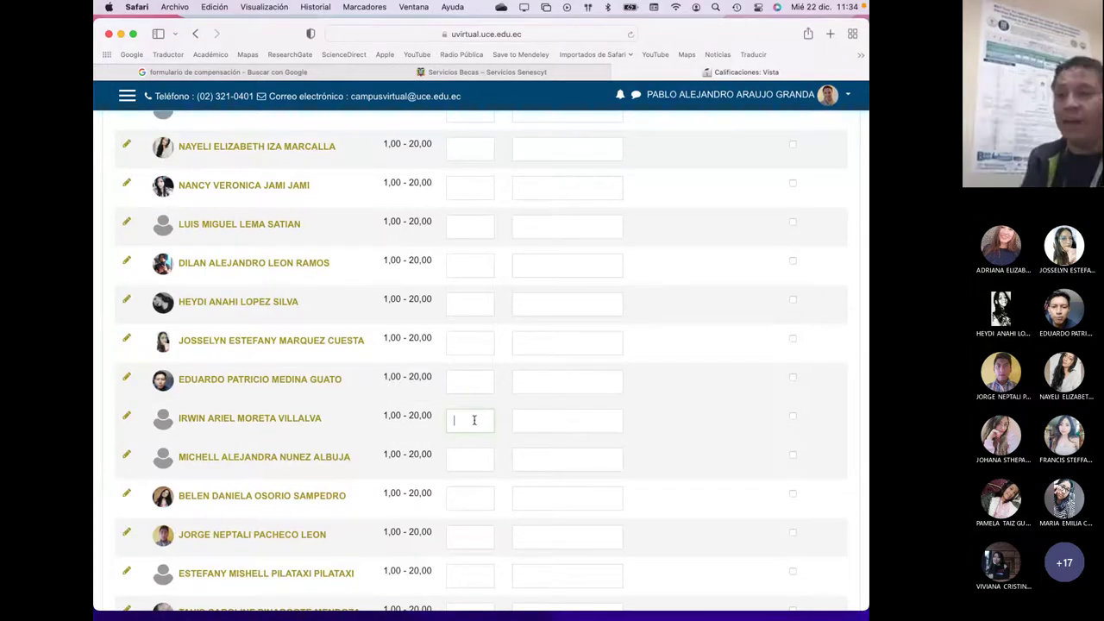
type("1")
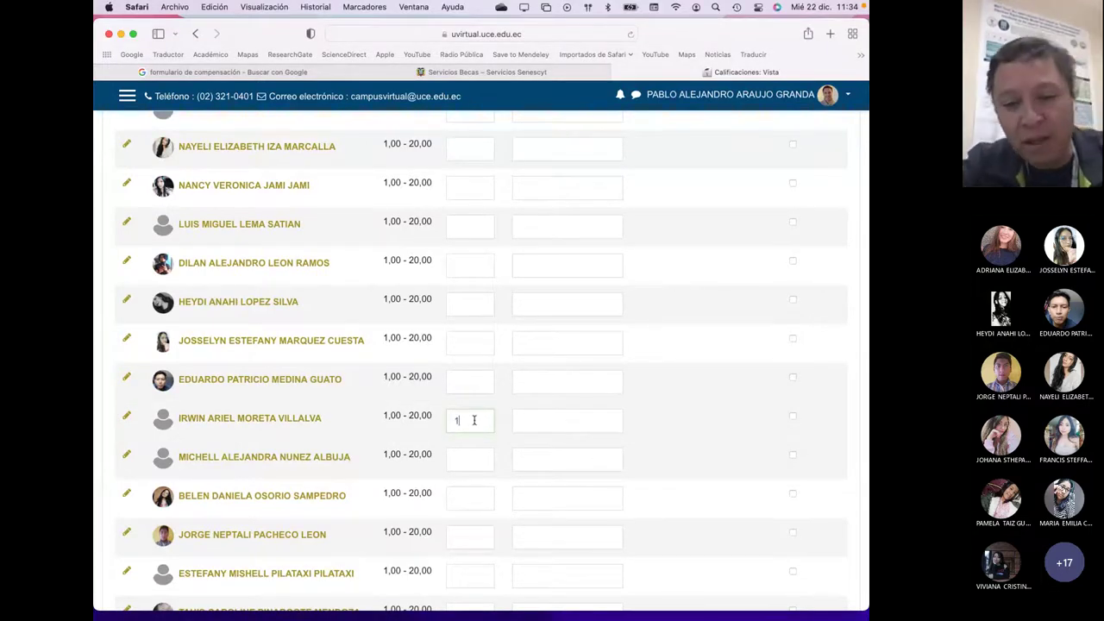
type("3")
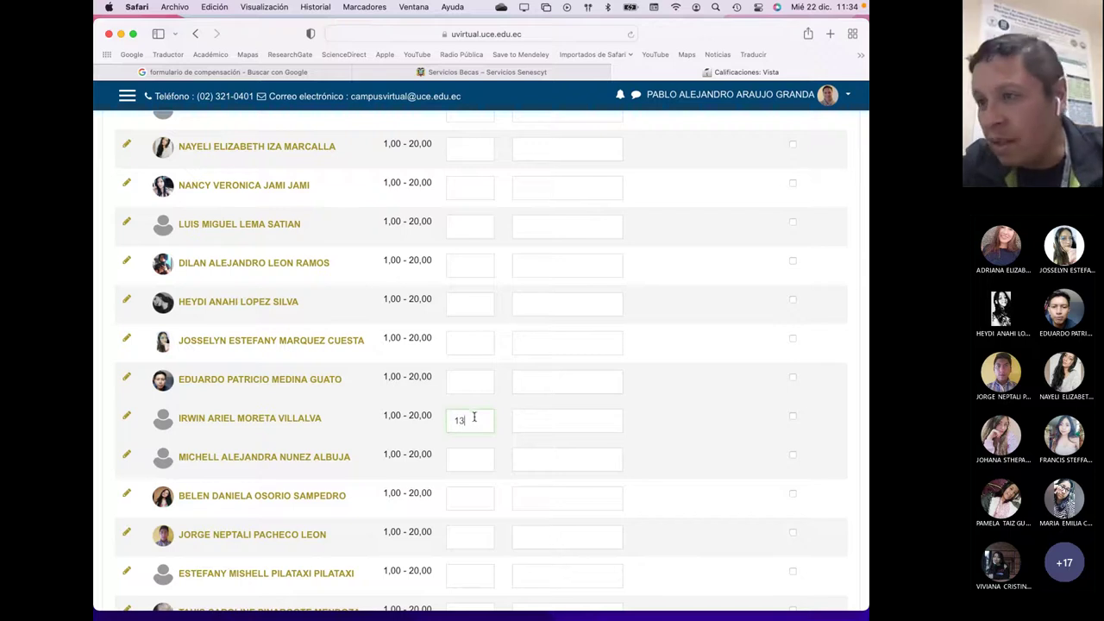
left_click(506, 453)
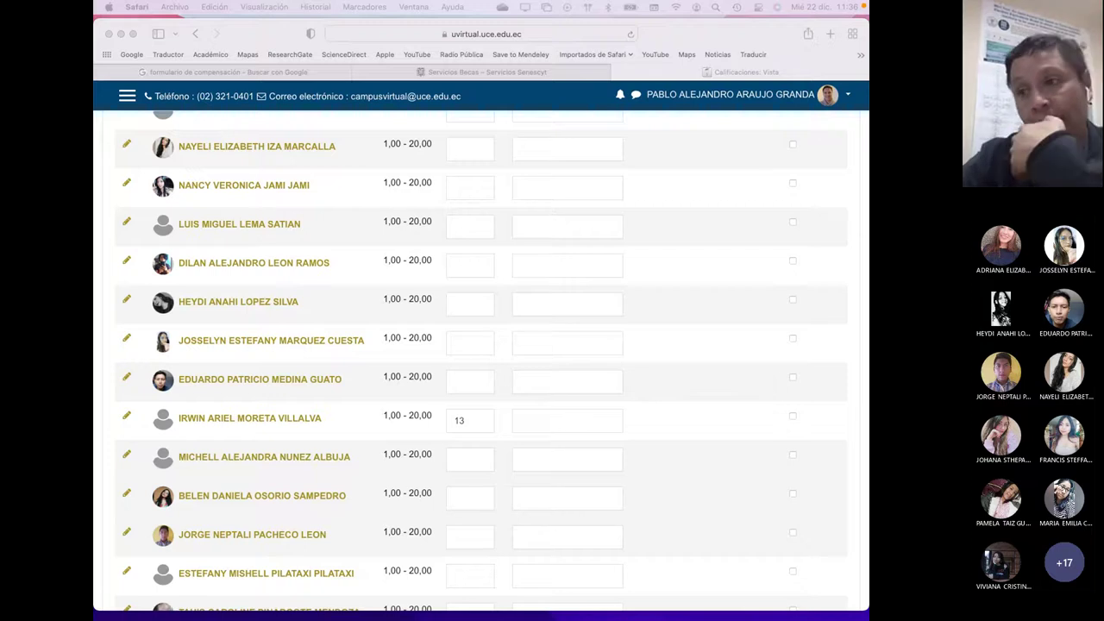
- Enter a grade of 18 for the 30th student, two rows below the one just graded
left_click(473, 498)
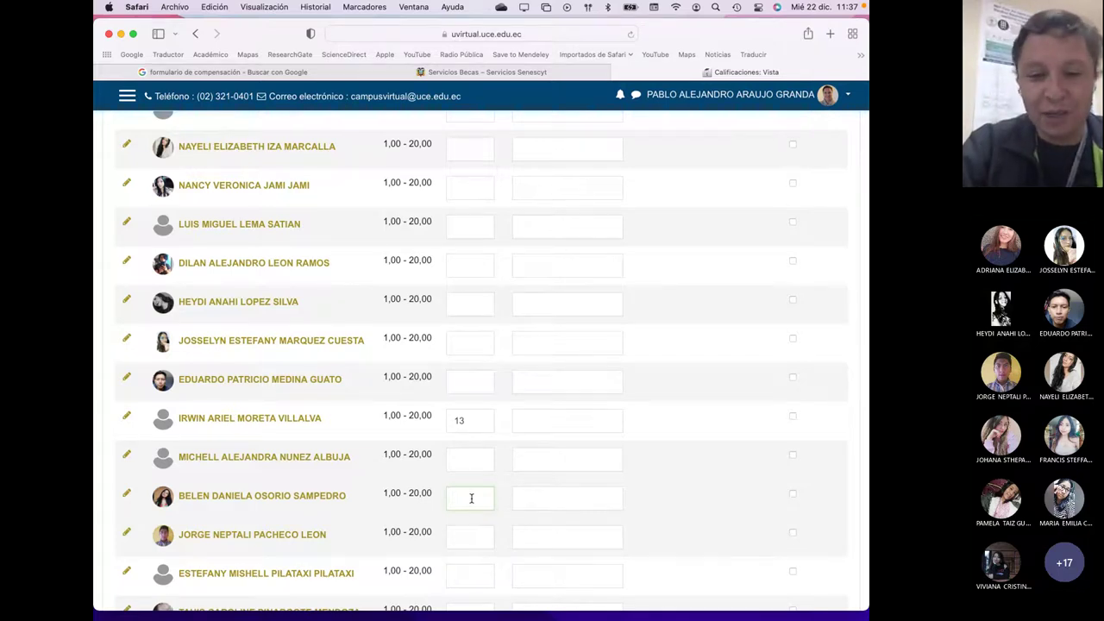
type("2")
type("8")
key("BackSpace")
key("BackSpace")
type("18")
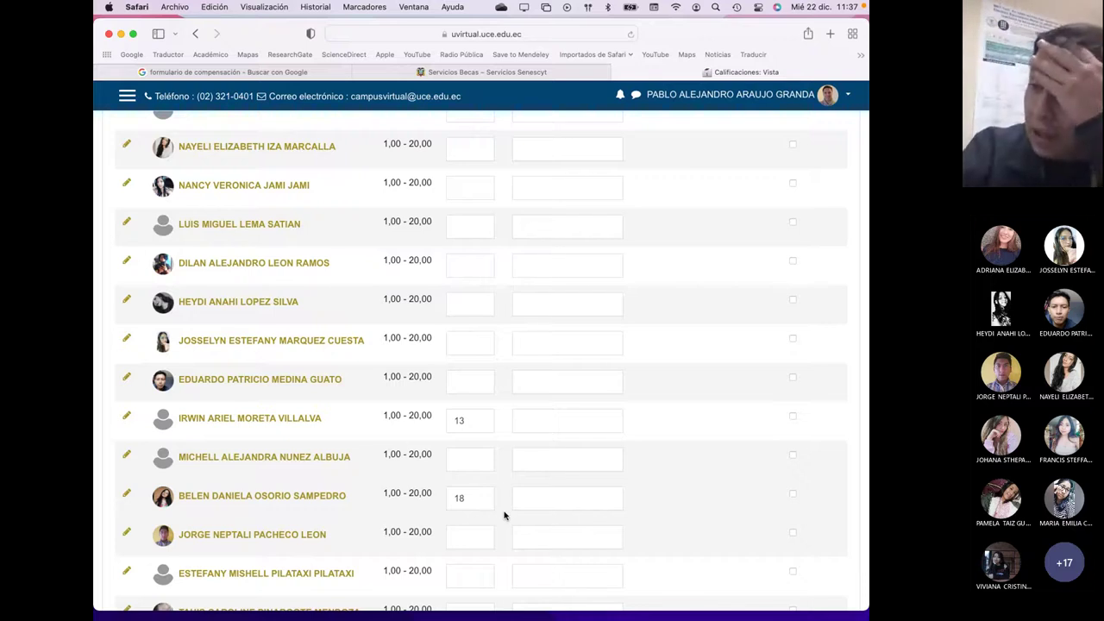
- Enter a Lecciones Personales grade of 20 for the 12th student in the list
scroll(505, 515, "up", 5)
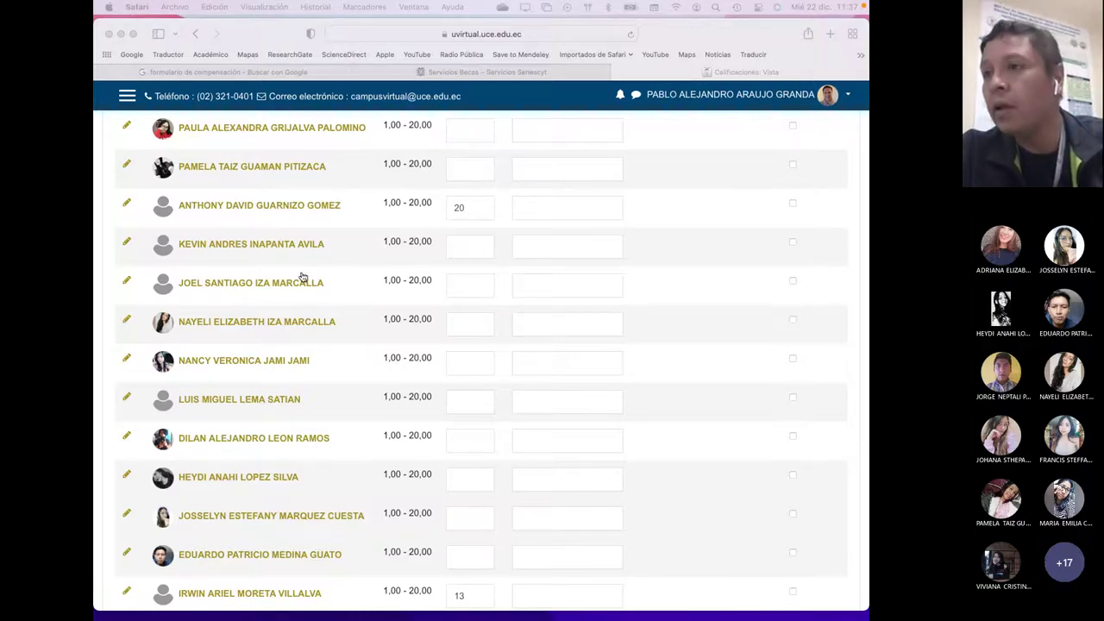
scroll(303, 277, "up", 4)
scroll(303, 278, "up", 3)
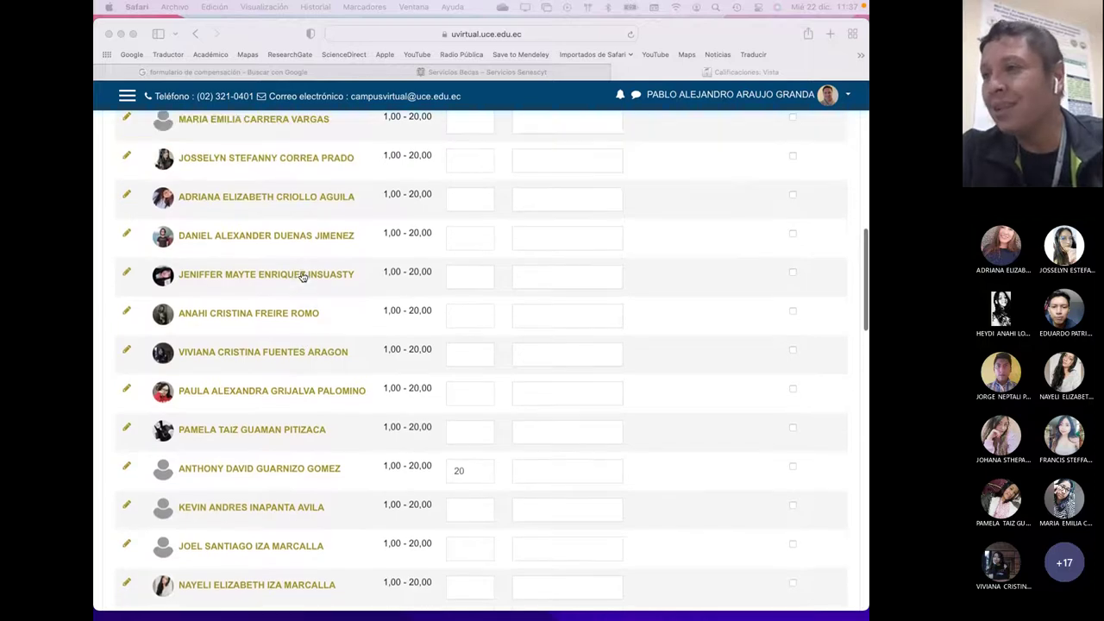
left_click(464, 244)
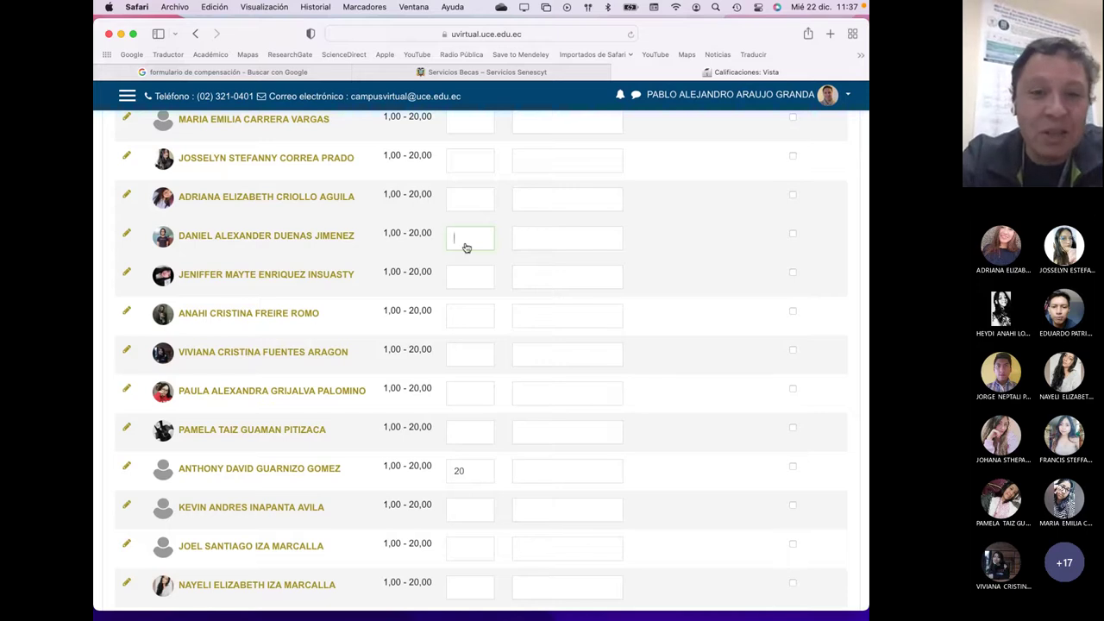
left_click(726, 514)
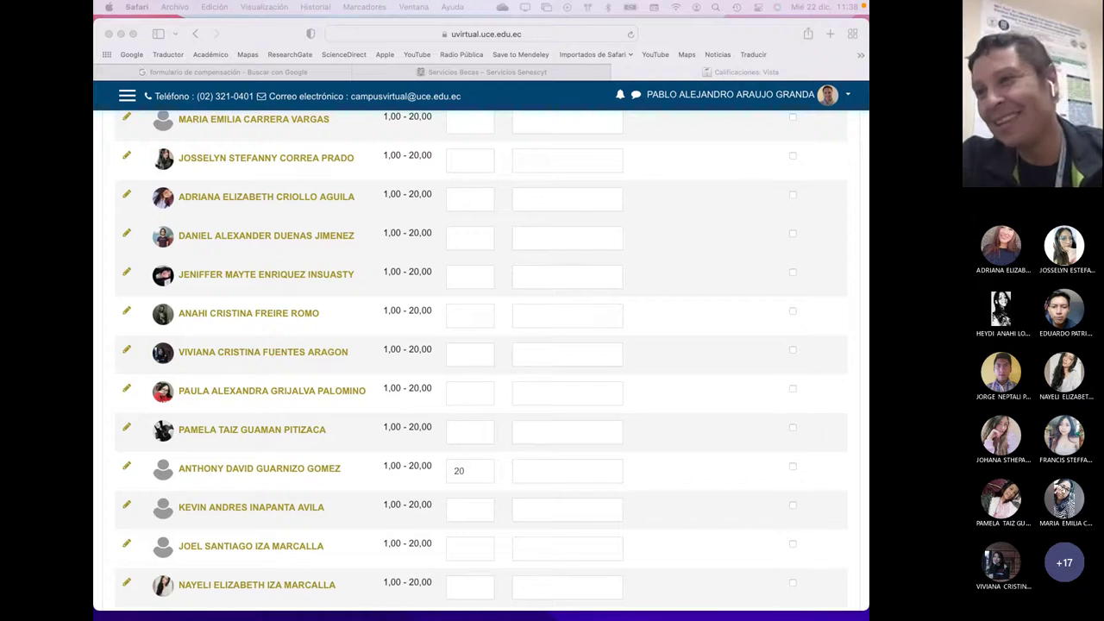
left_click(459, 242)
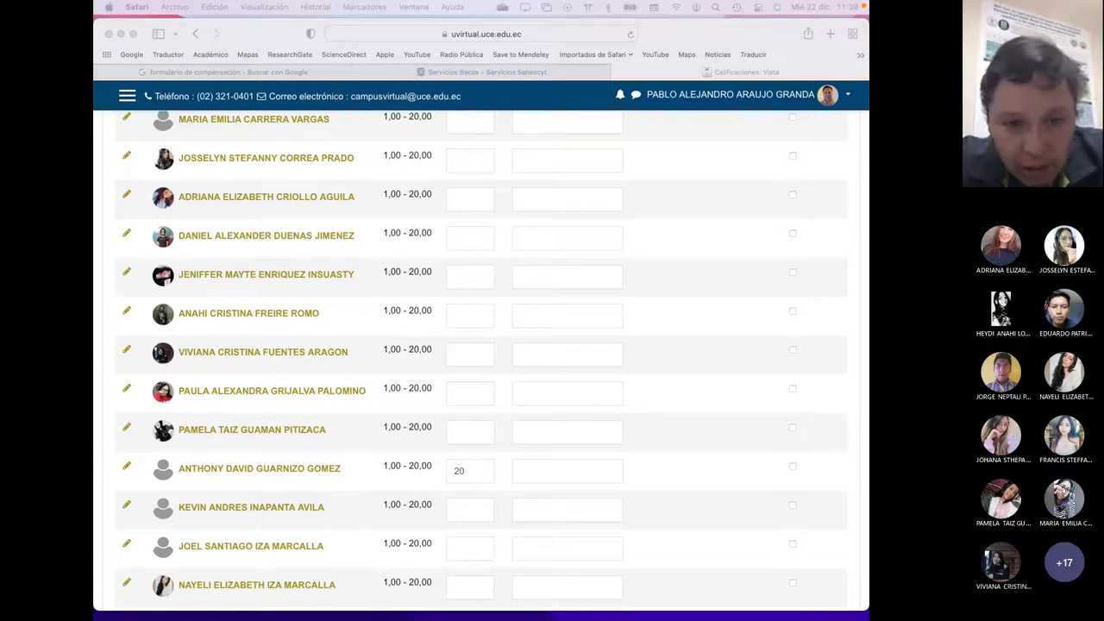
left_click(480, 238)
type("20")
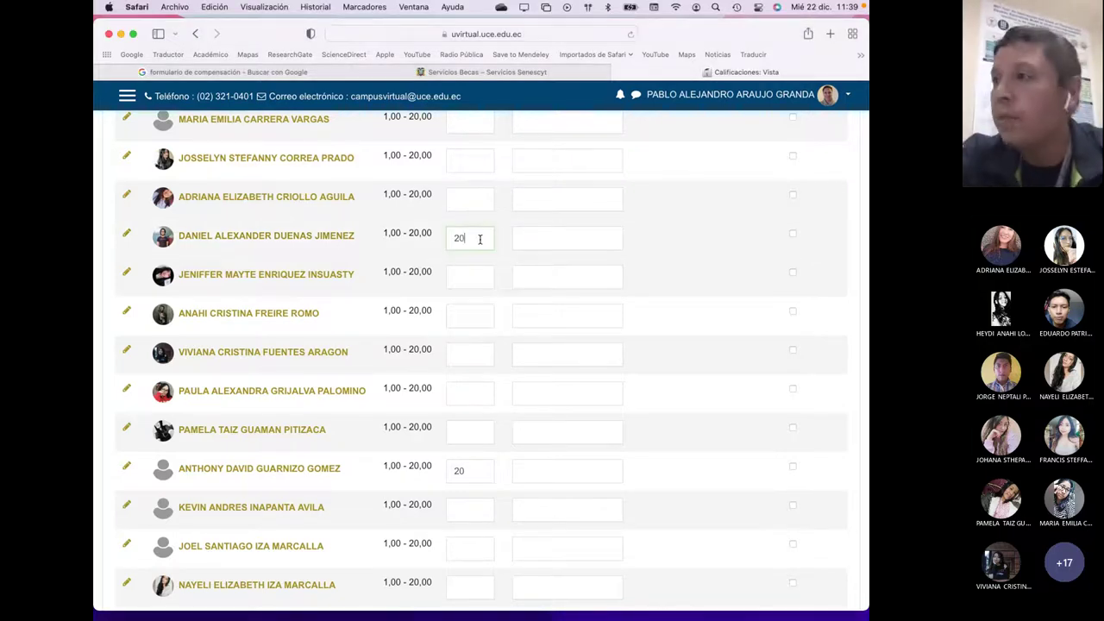
left_click(500, 257)
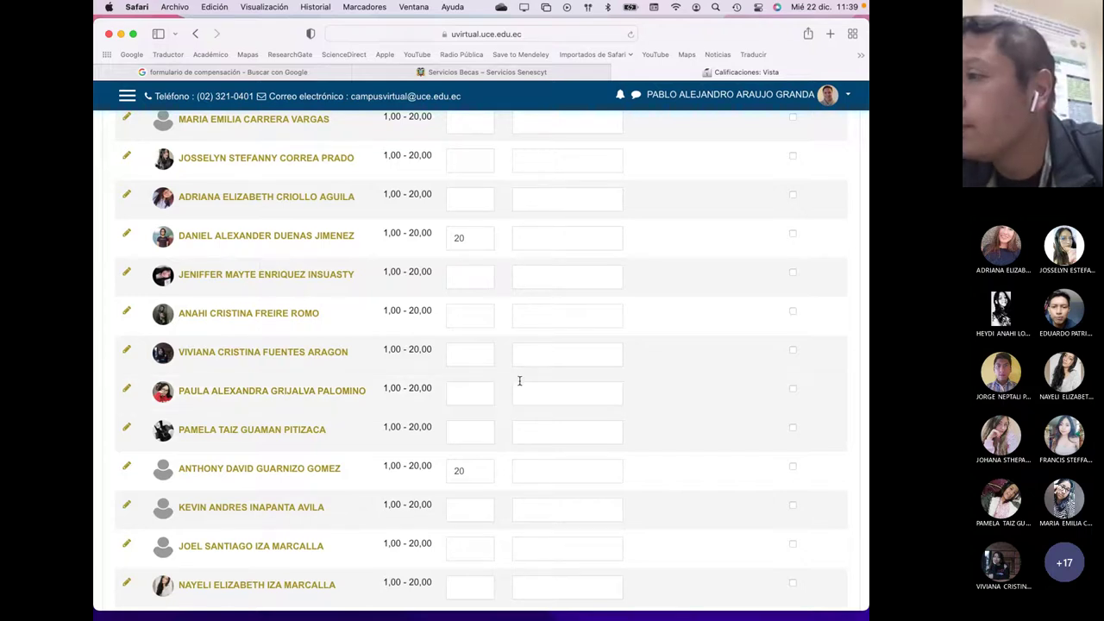
- Enter a Lecciones Personales grade of 20 for the 13th student in the list
scroll(480, 376, "up", 4)
scroll(480, 376, "up", 5)
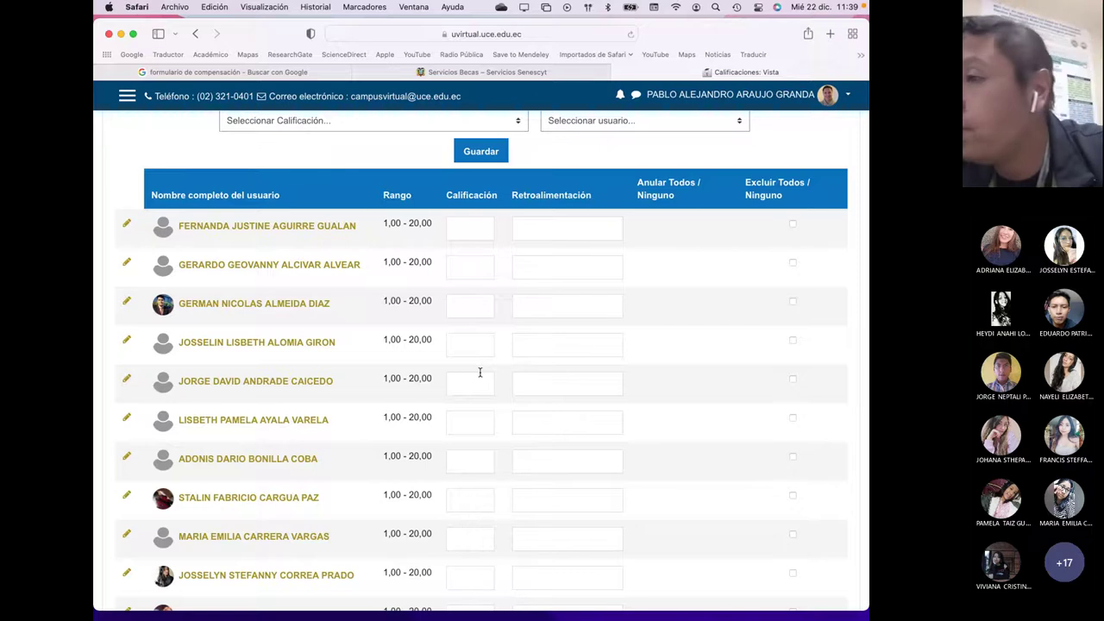
scroll(480, 372, "down", 1)
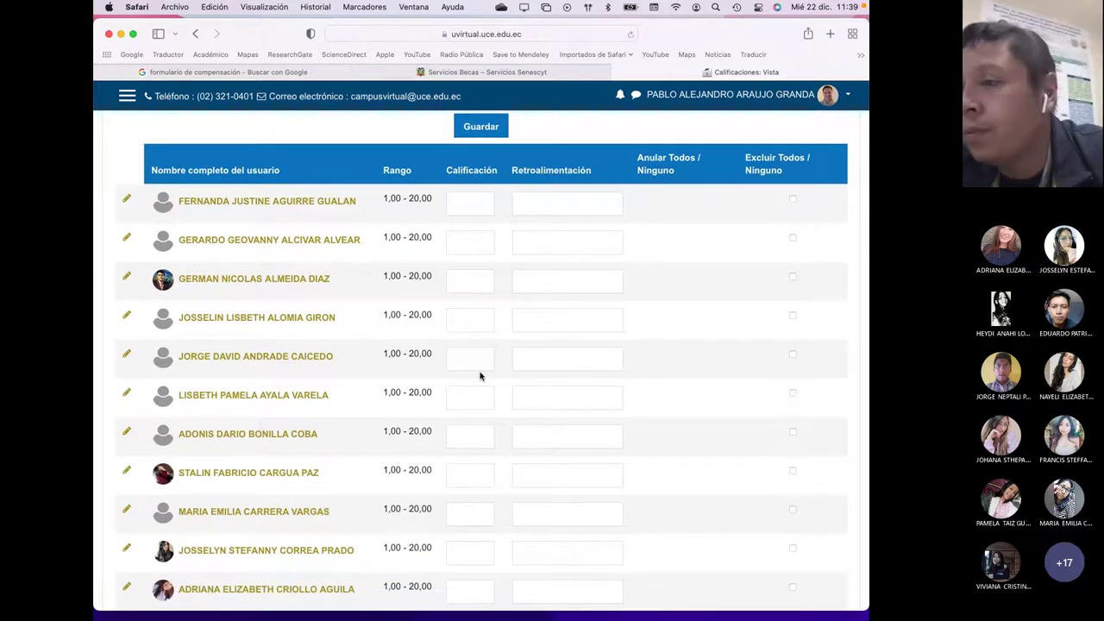
scroll(480, 376, "down", 3)
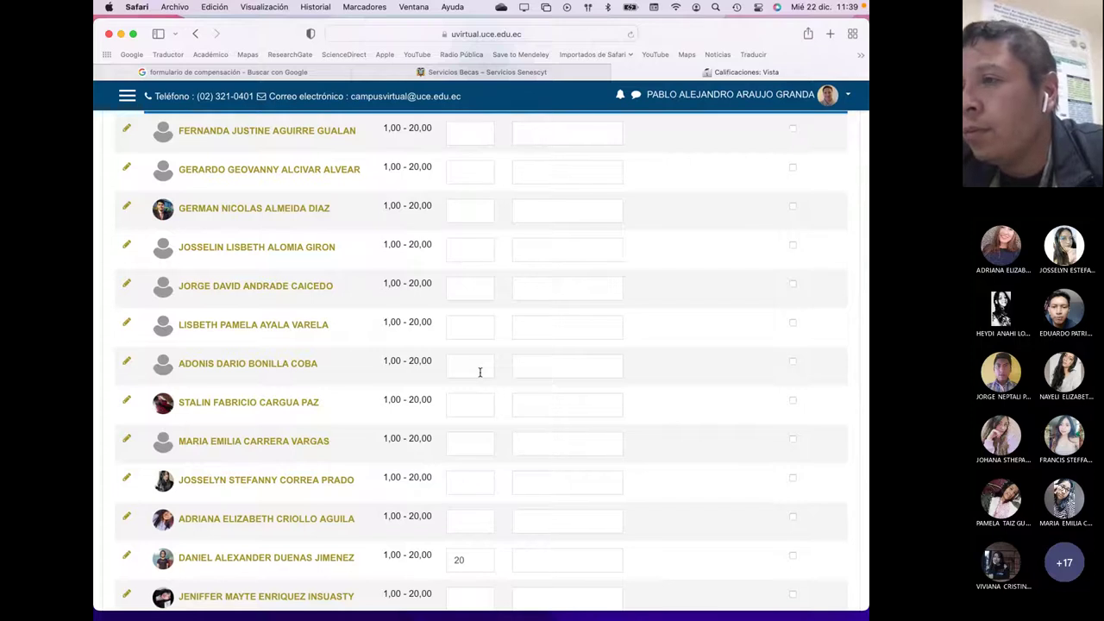
scroll(480, 372, "down", 8)
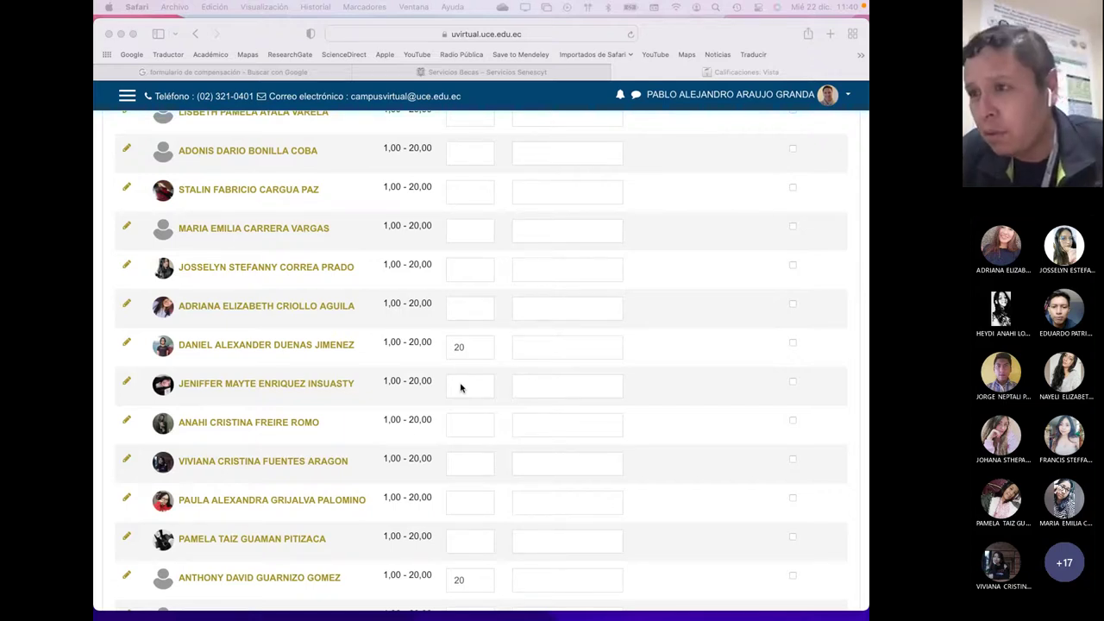
left_click(460, 385)
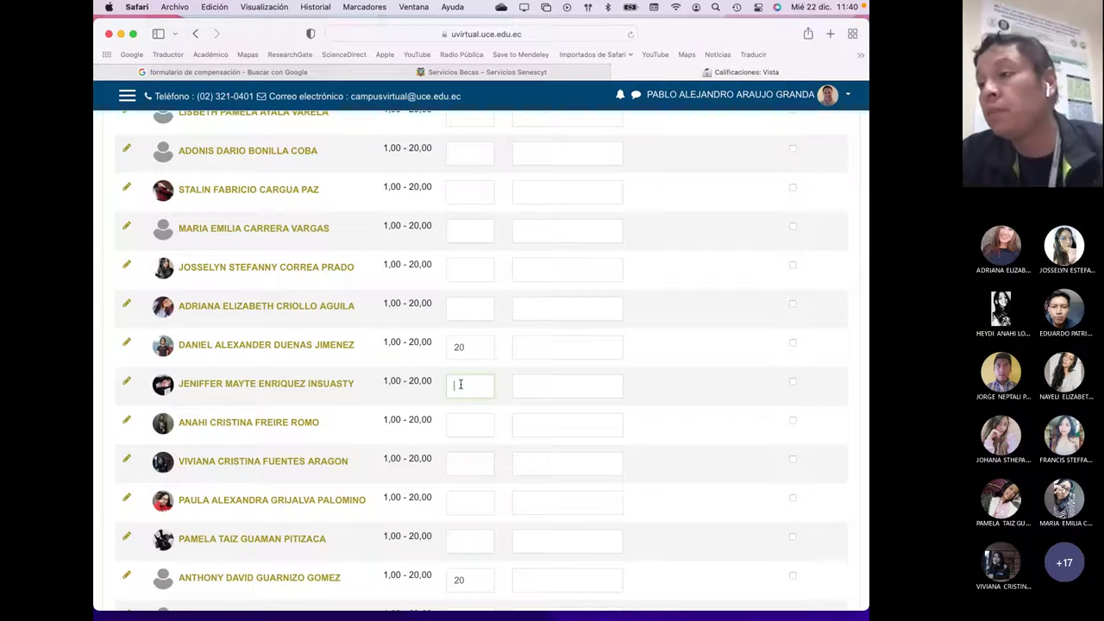
type("0")
- Save the entered Lecciones Personales grades and continue back to the grade list
scroll(502, 416, "down", 15)
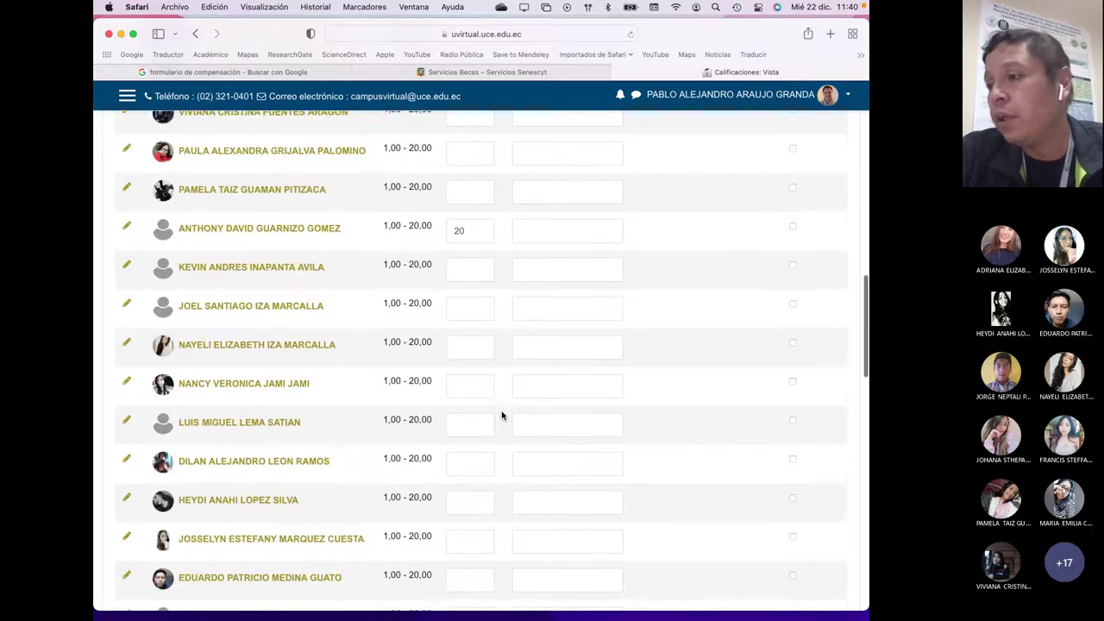
scroll(502, 416, "down", 15)
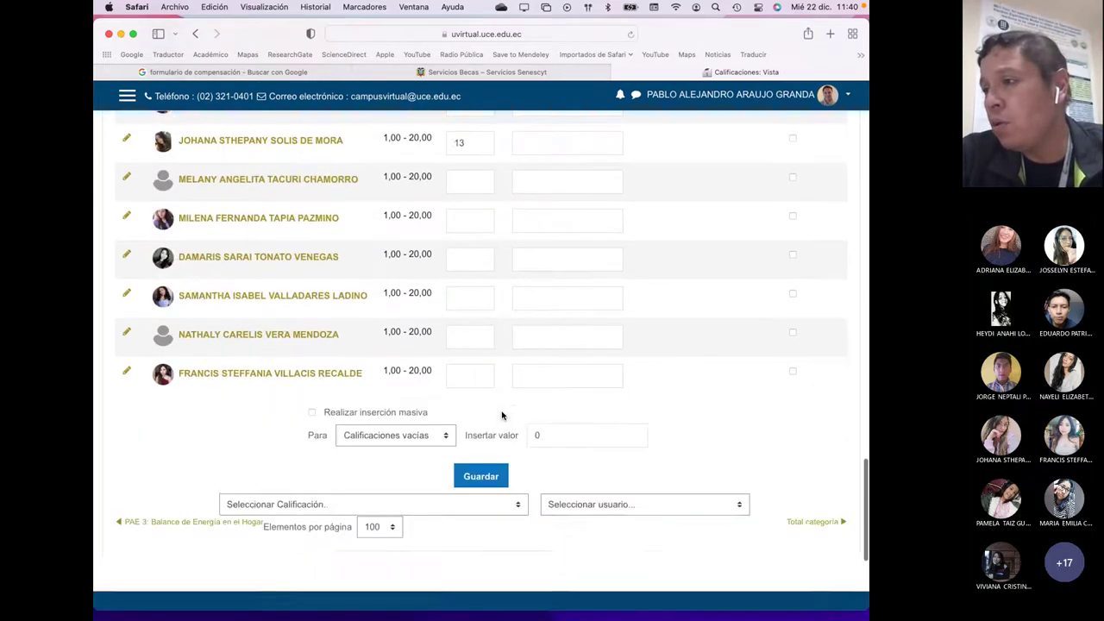
left_click(481, 455)
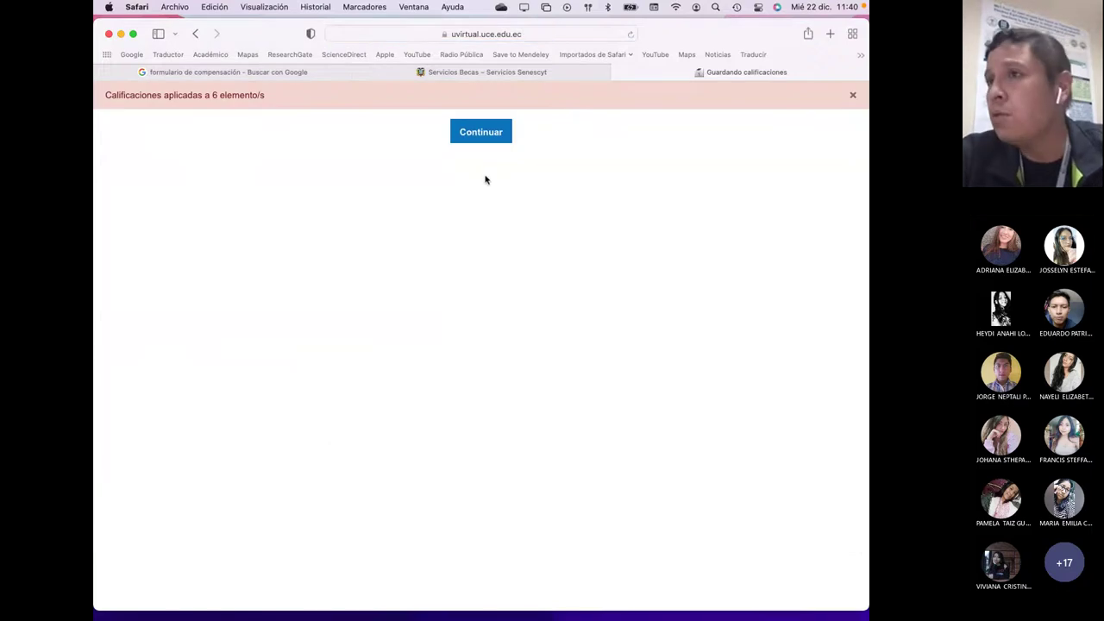
left_click(480, 129)
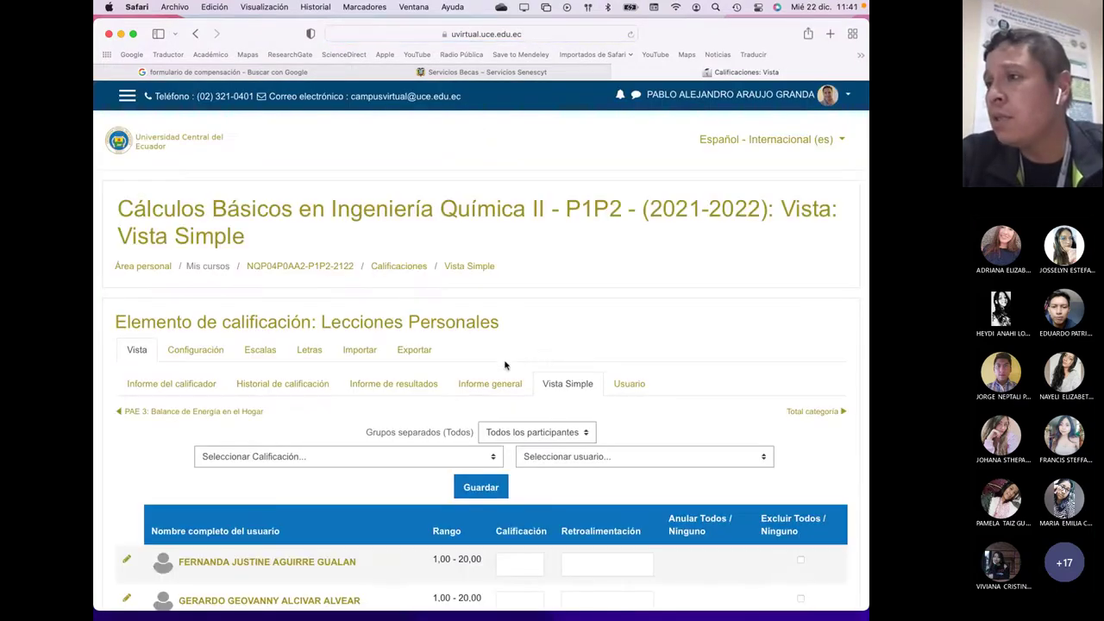
- Check the saved Lecciones Personales grades among all participants and filter the list to the Paralelo 1 group
scroll(505, 364, "down", 10)
scroll(505, 361, "down", 10)
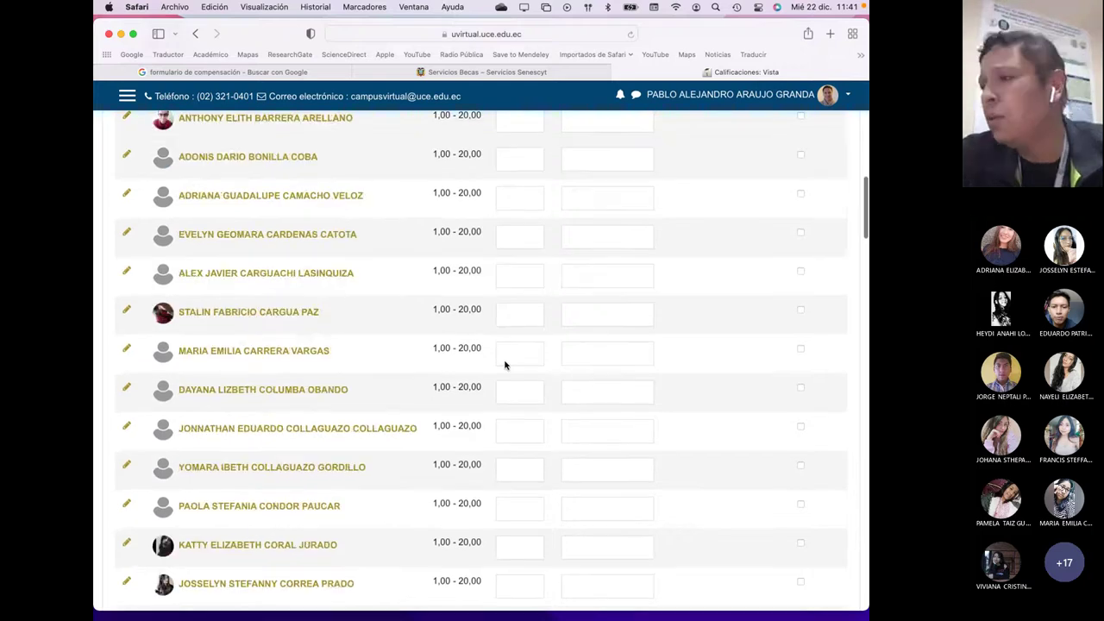
scroll(505, 364, "down", 3)
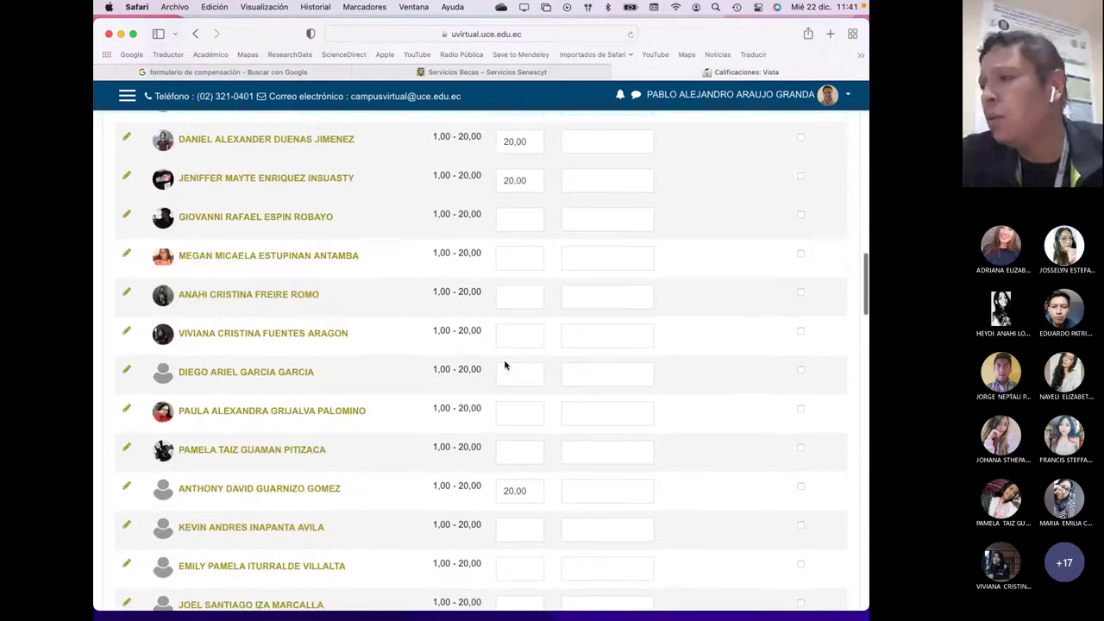
scroll(505, 365, "up", 15)
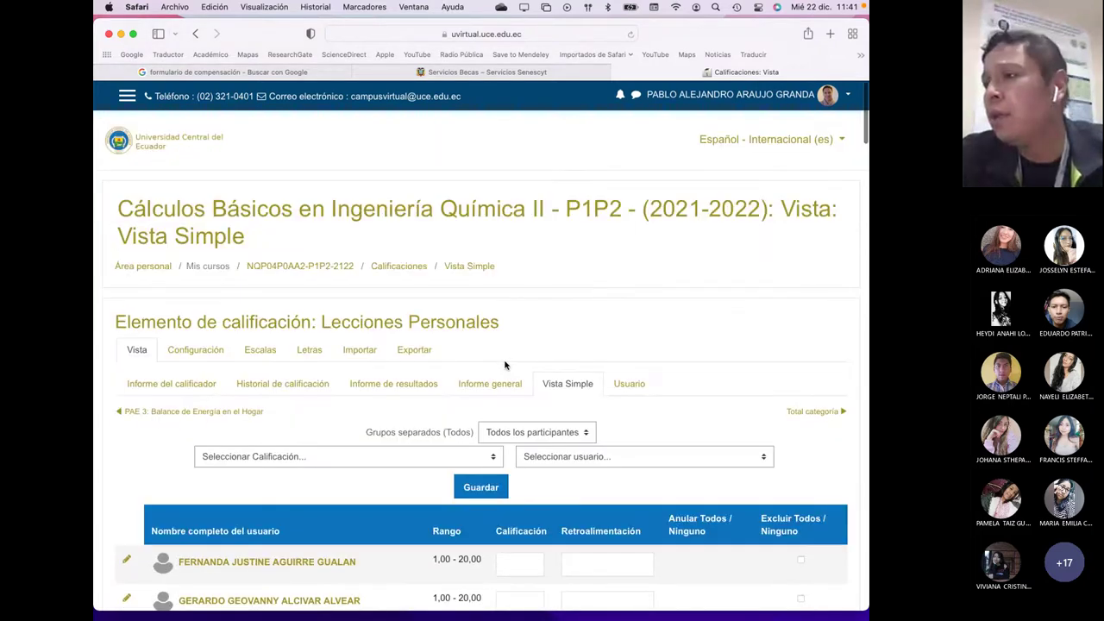
scroll(505, 364, "down", 1)
left_click(583, 378)
left_click(564, 392)
scroll(525, 417, "down", 6)
scroll(525, 417, "down", 15)
scroll(525, 417, "down", 8)
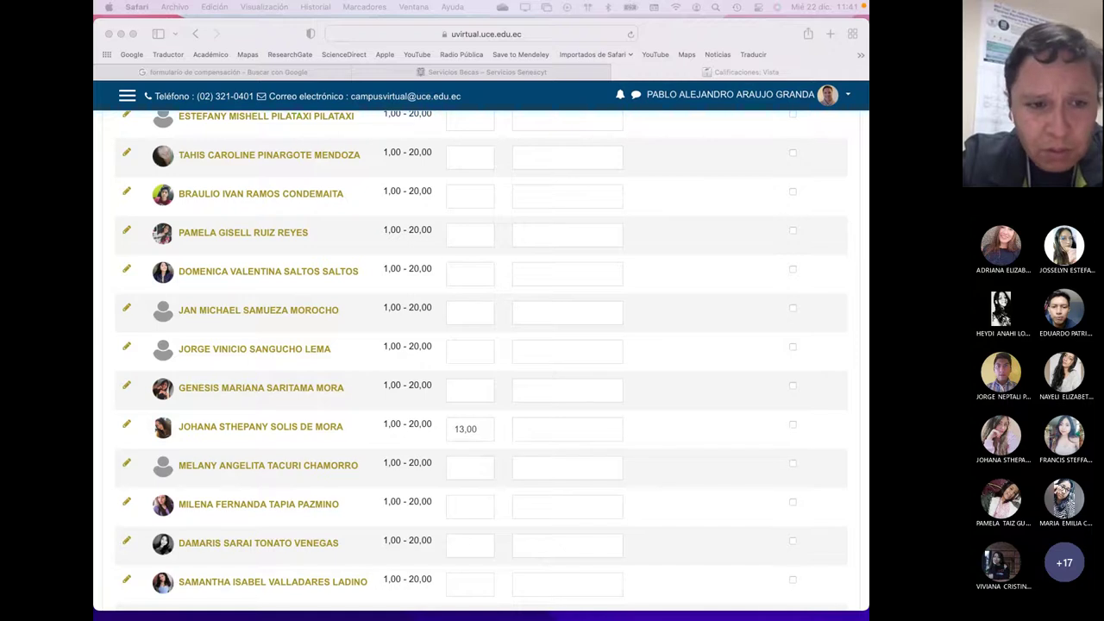
- Resume the PowerPoint slideshow at slide 16, swap the displays and advance to the Trabajo autónomo slide
key("alt+super+p")
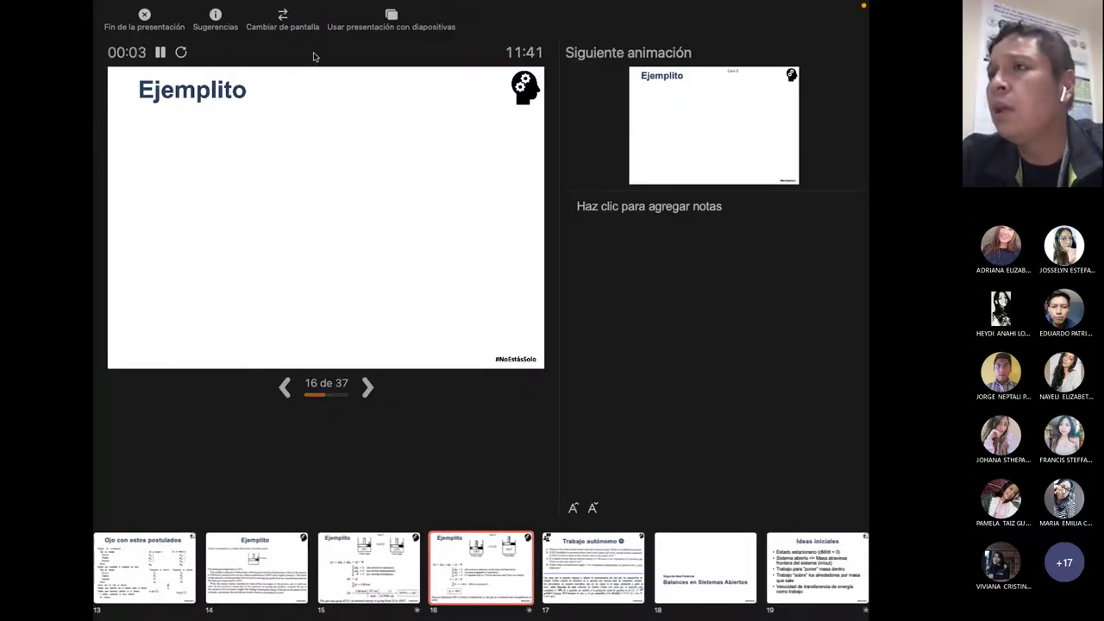
left_click(282, 18)
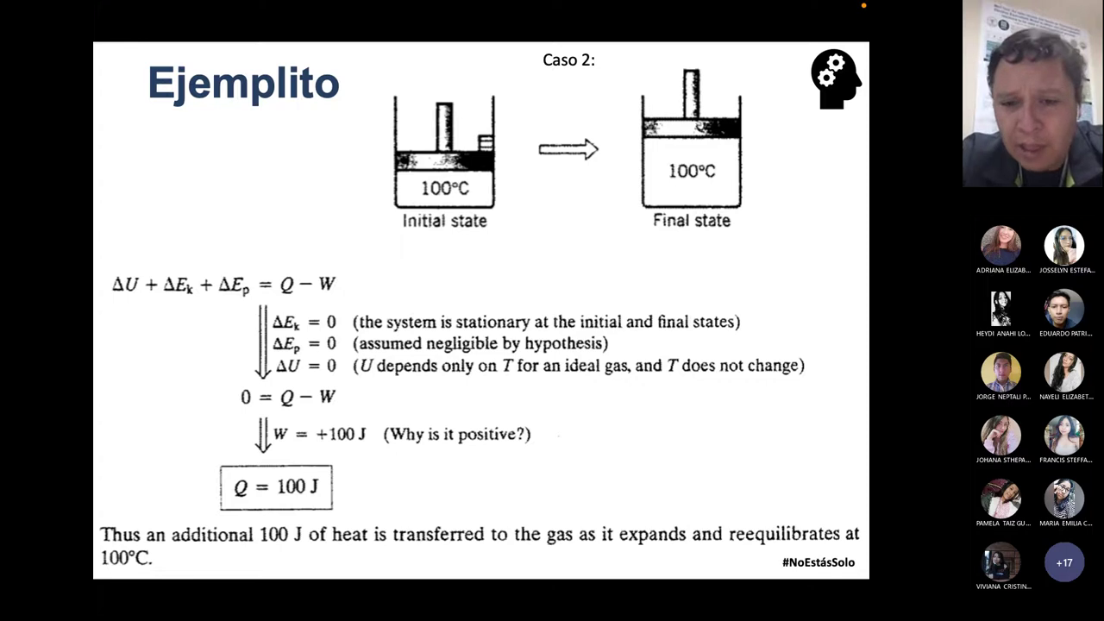
key("Right")
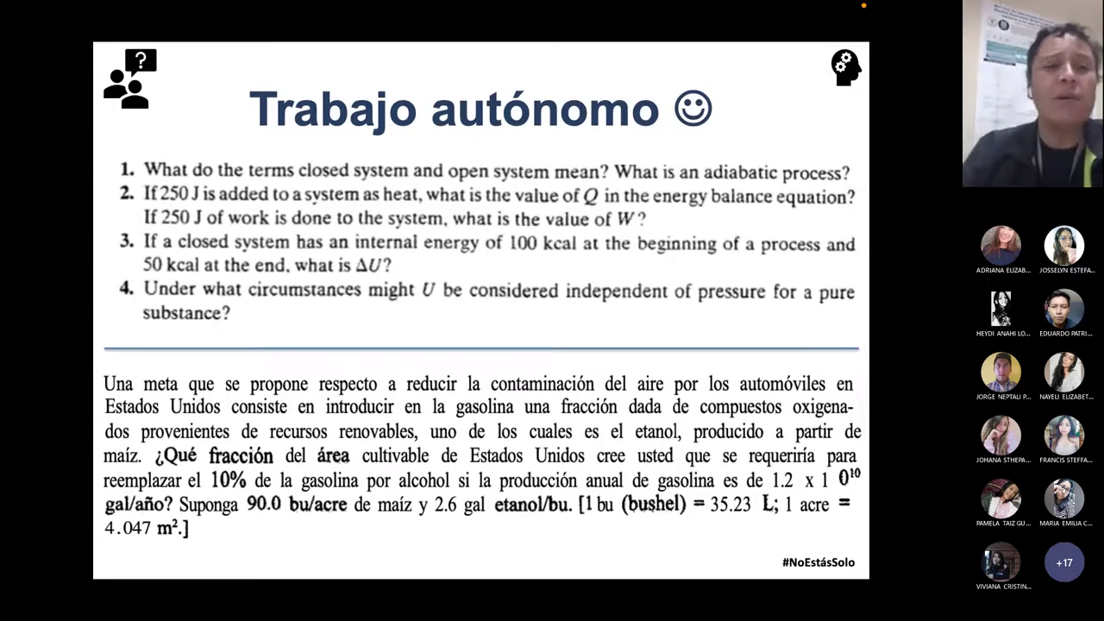
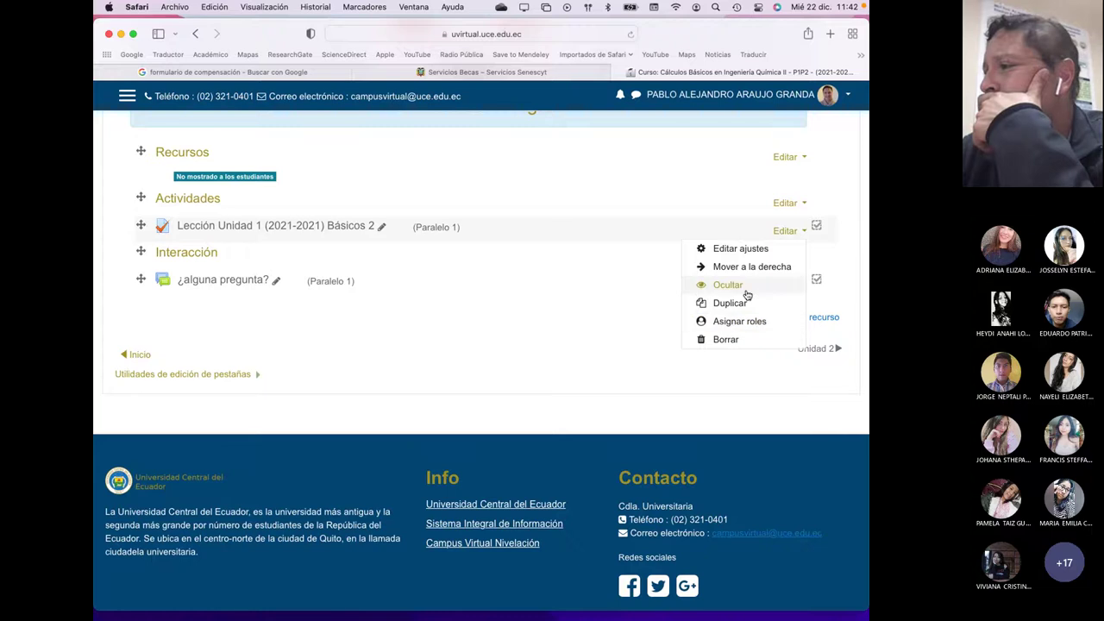
- Hide the Lección Unidad 1 (2021-2021) Básicos 2 activity from students
left_click(747, 289)
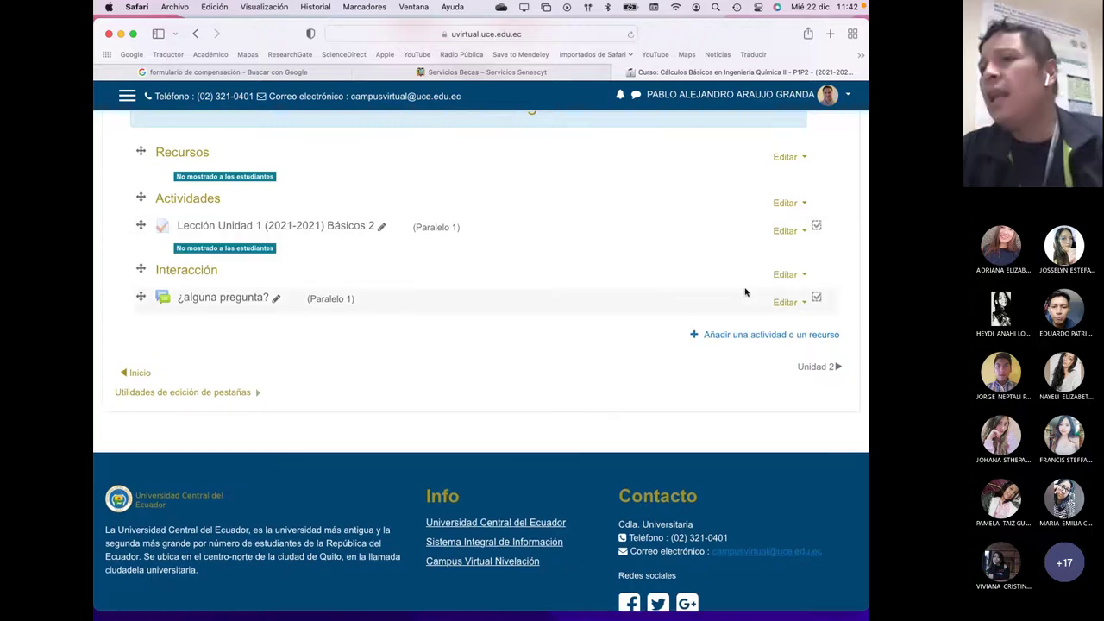
- Add a new Tarea activity to Unidad 1 and open its settings form at the general section
scroll(746, 291, "up", 1)
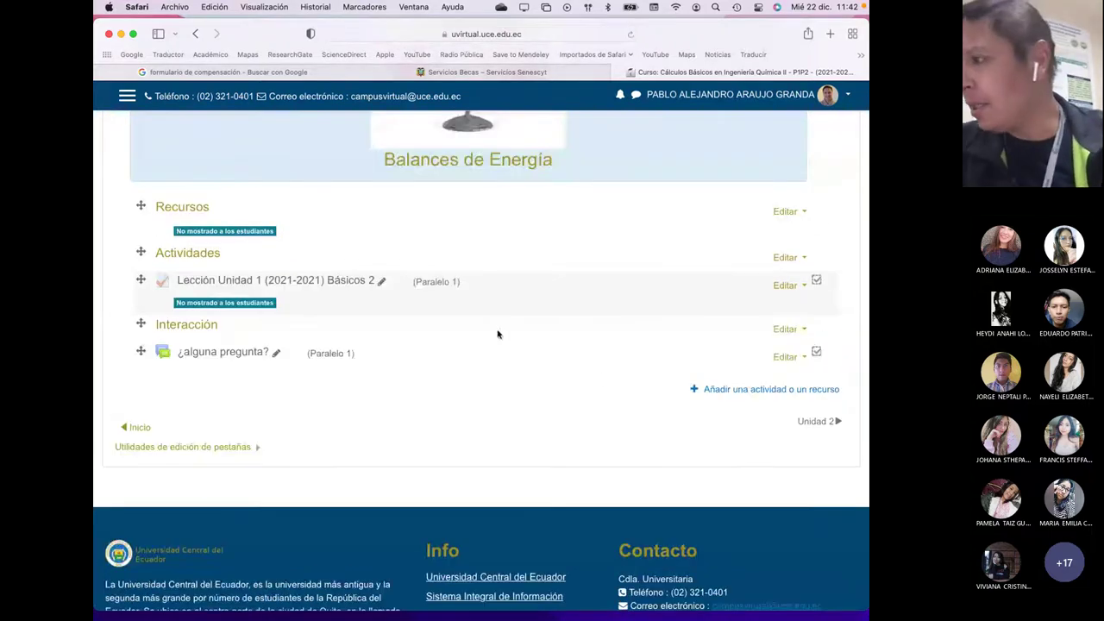
left_click(748, 392)
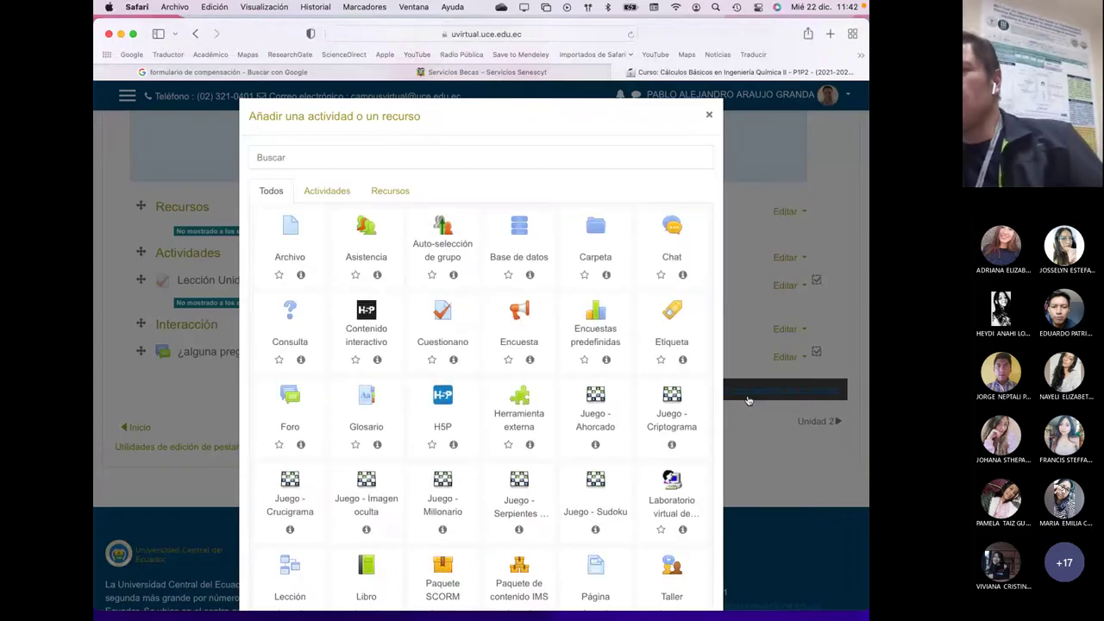
left_click(397, 186)
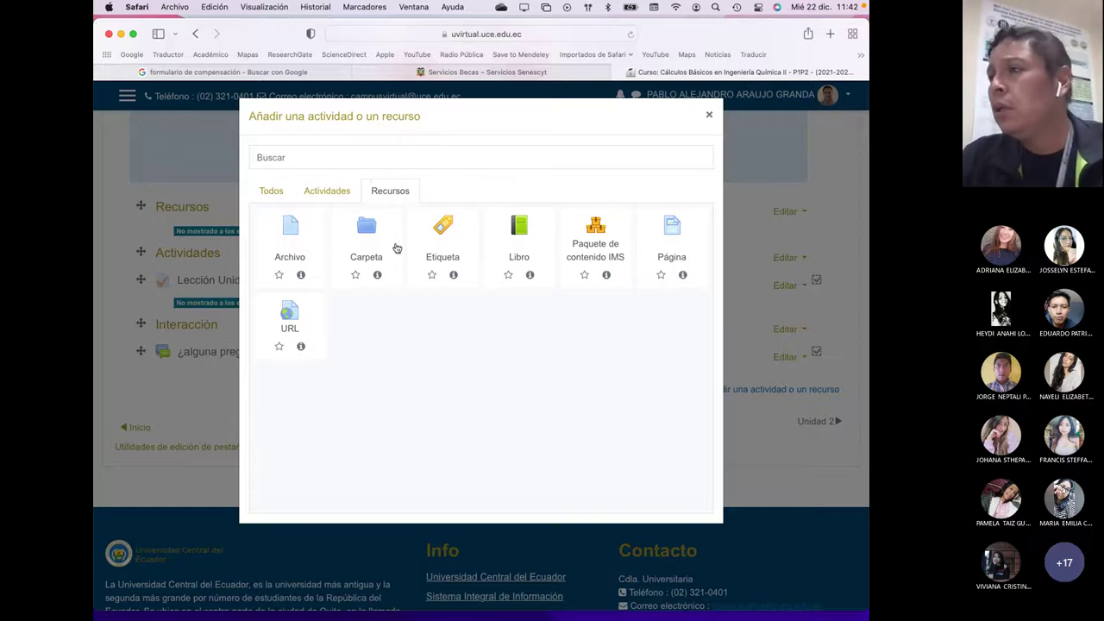
left_click(335, 198)
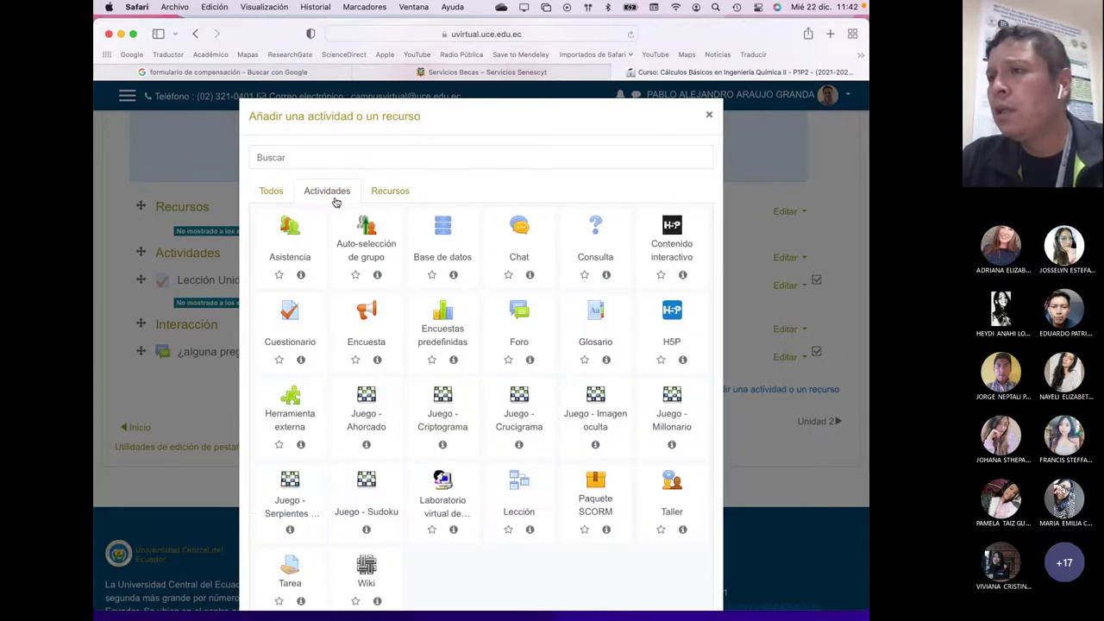
scroll(551, 310, "down", 3)
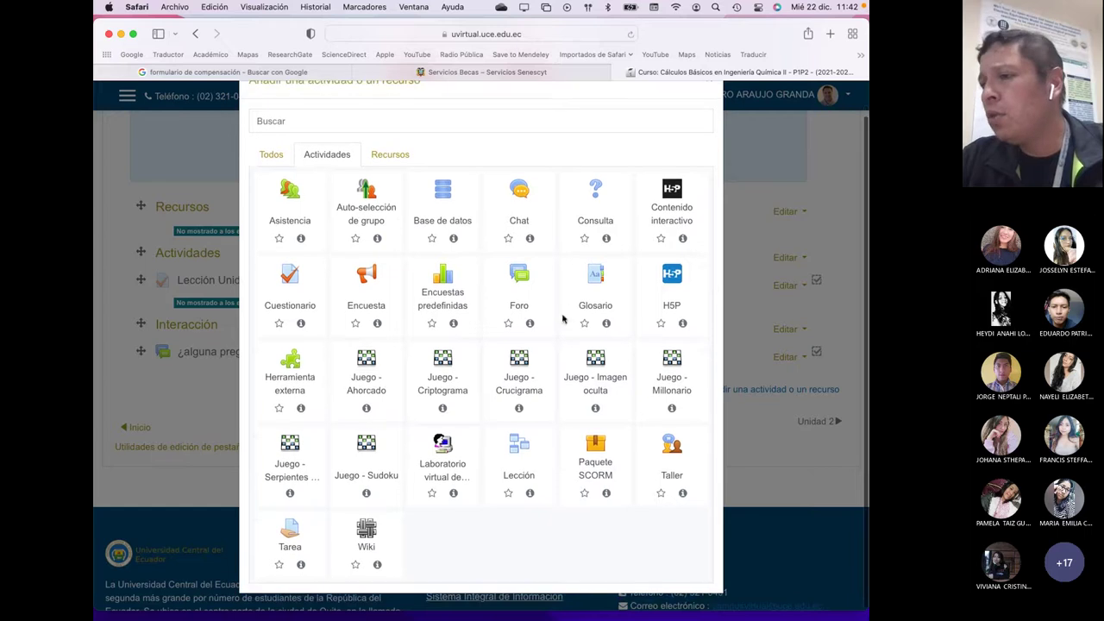
left_click(289, 532)
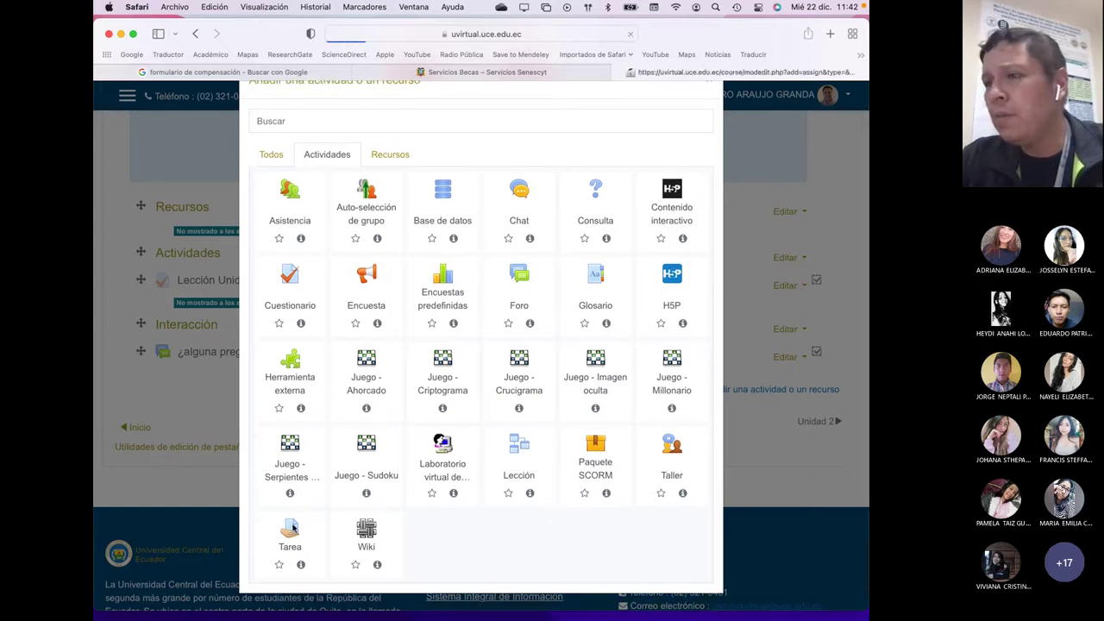
left_click(795, 329)
scroll(597, 347, "down", 3)
scroll(596, 347, "down", 1)
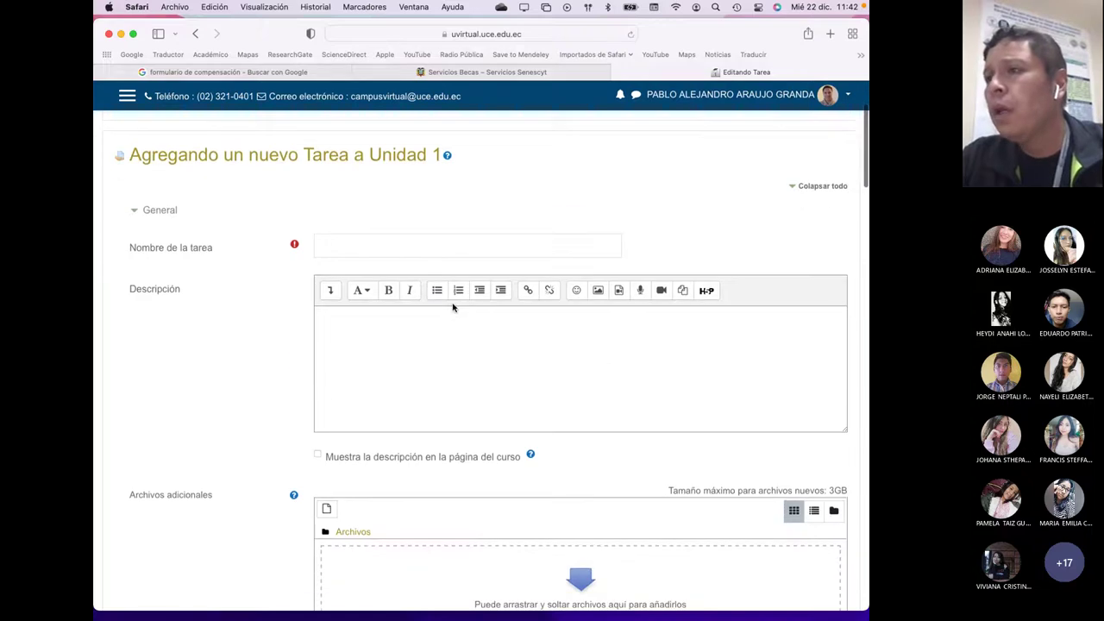
- Name the new assignment Trabajo Autónomo 1
left_click(398, 247)
type("T")
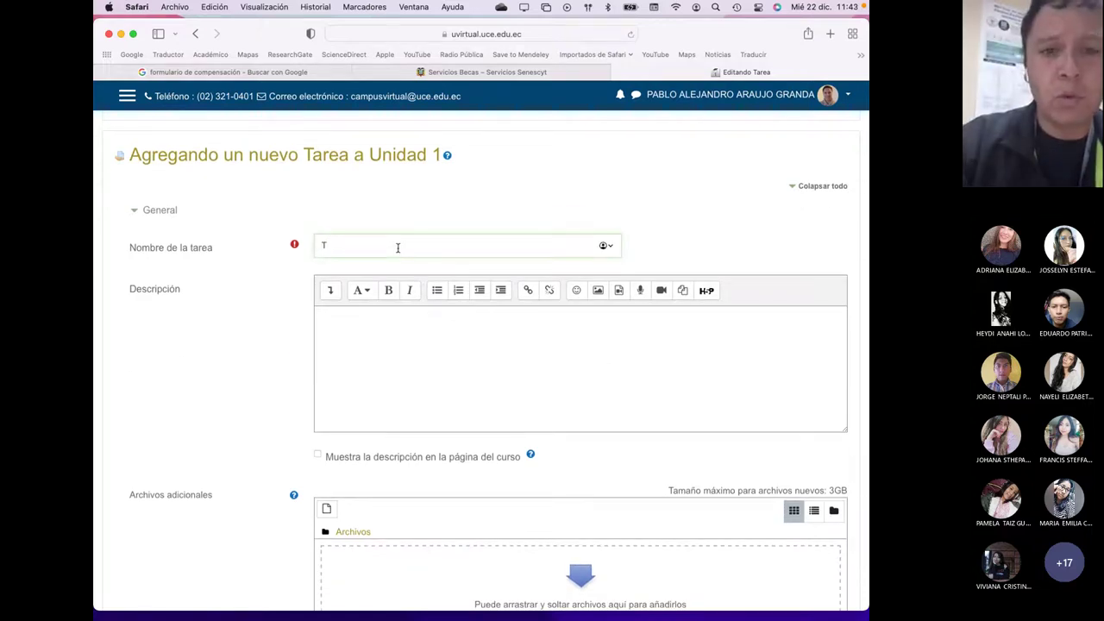
type("rabajo A")
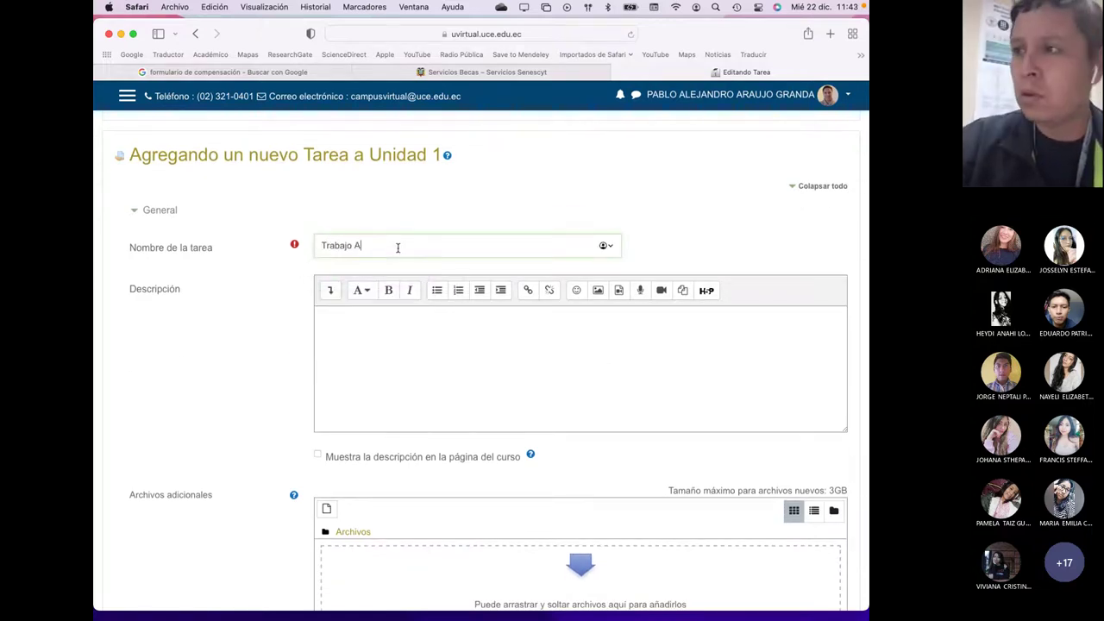
type("utónomo")
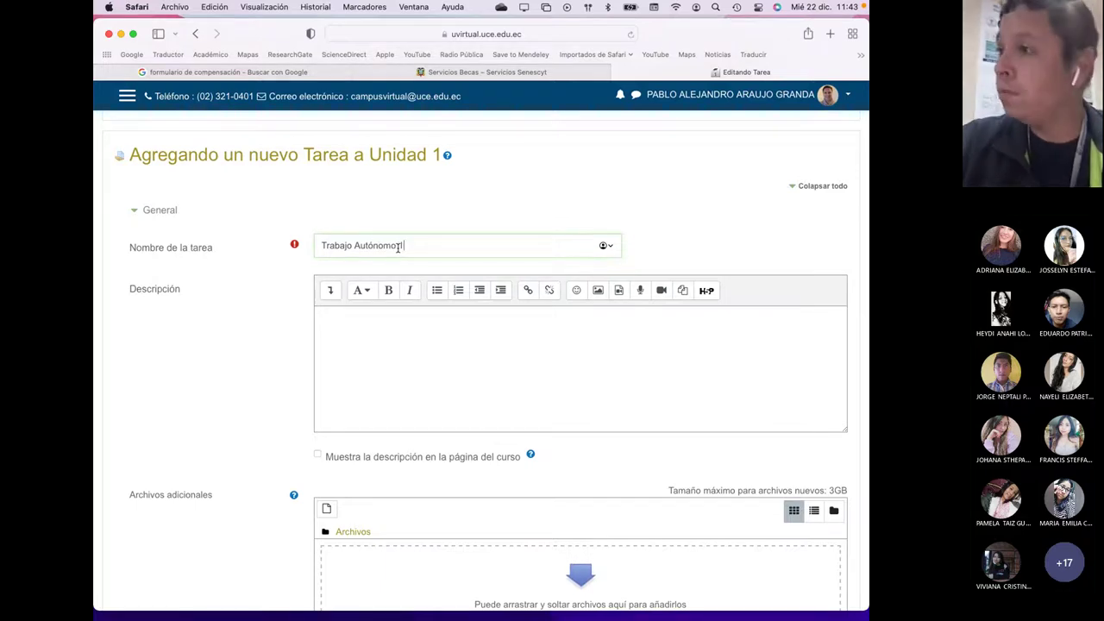
type(" 1")
- Begin the assignment description with "En la presentación de Balances de Energía (diapositiva 17) está el texto del trabajo autónomo No.1"
left_click(411, 330)
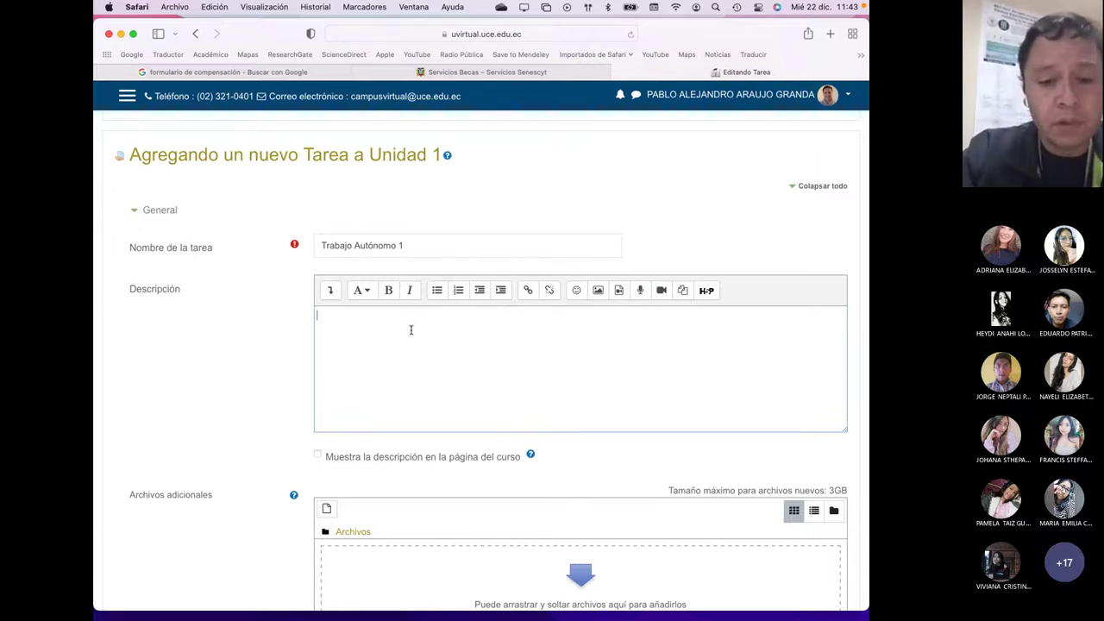
type("En lapre")
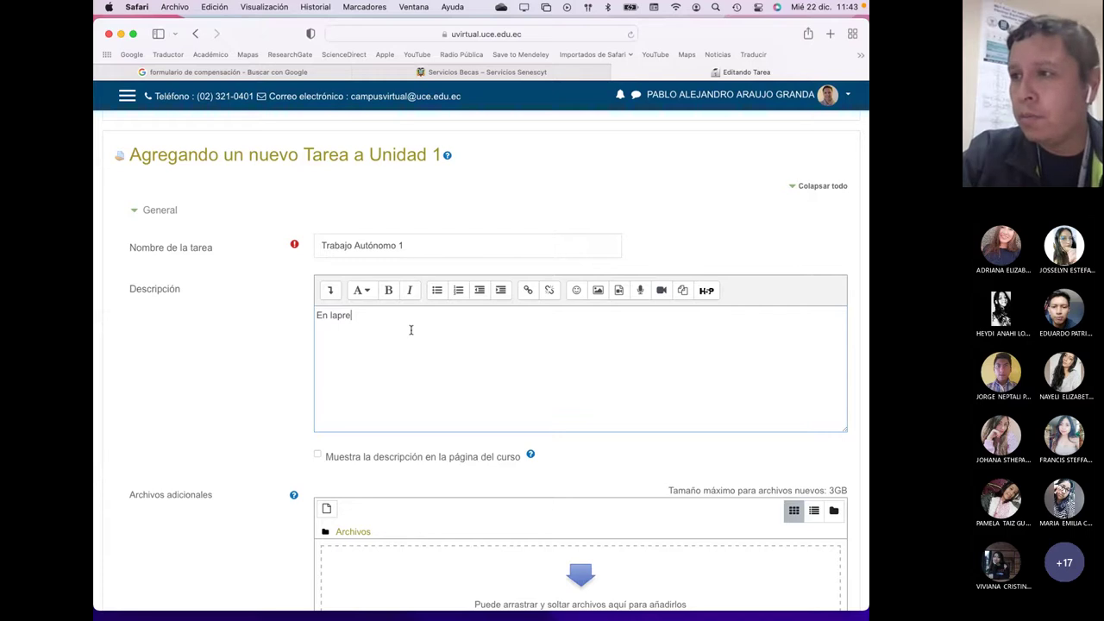
key("BackSpace")
key("BackSpace")
key("BackSpace")
type("presentación")
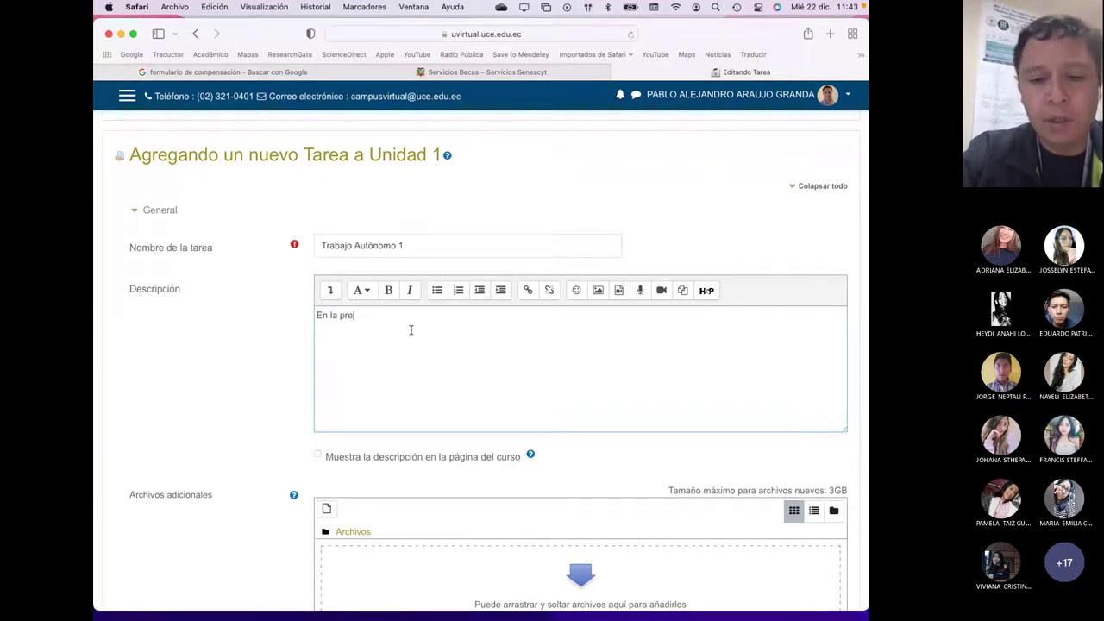
type(" d")
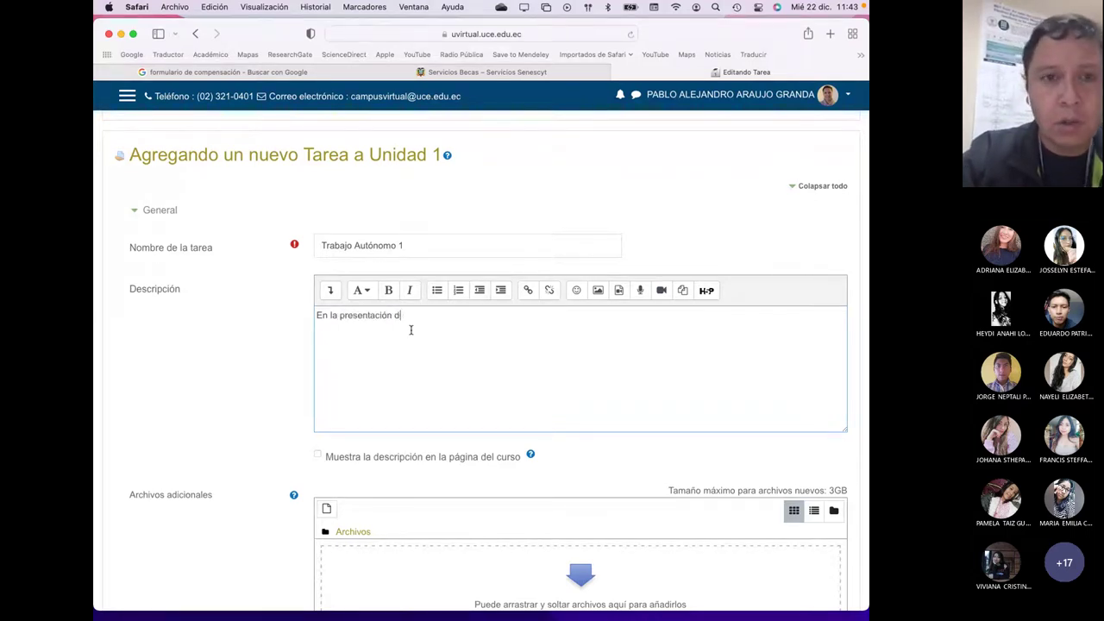
type("e Ba")
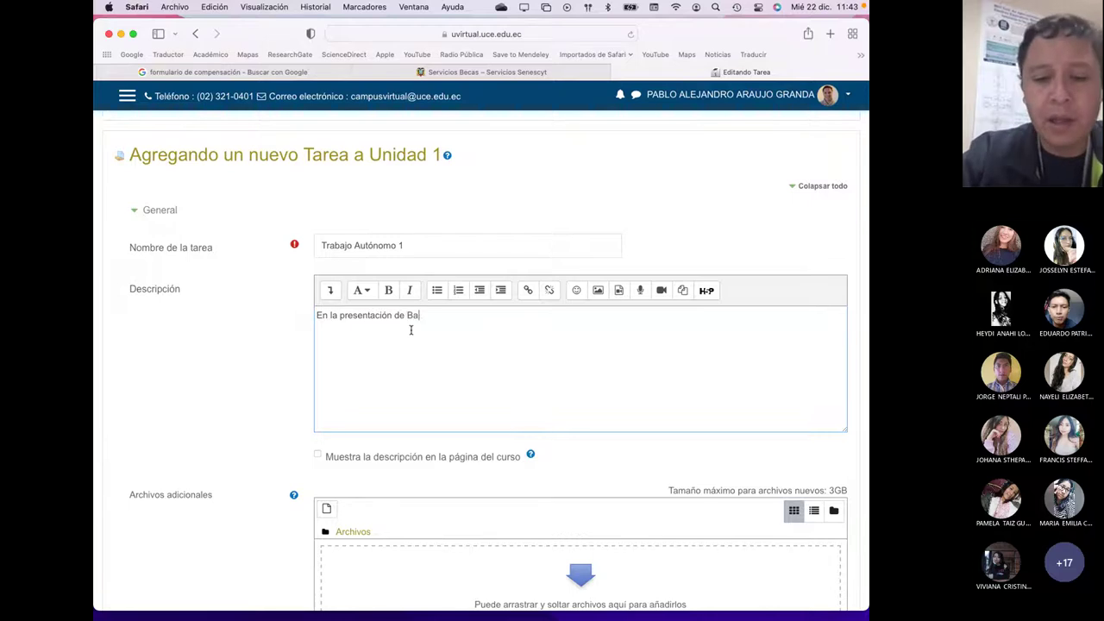
type("lances de Energía")
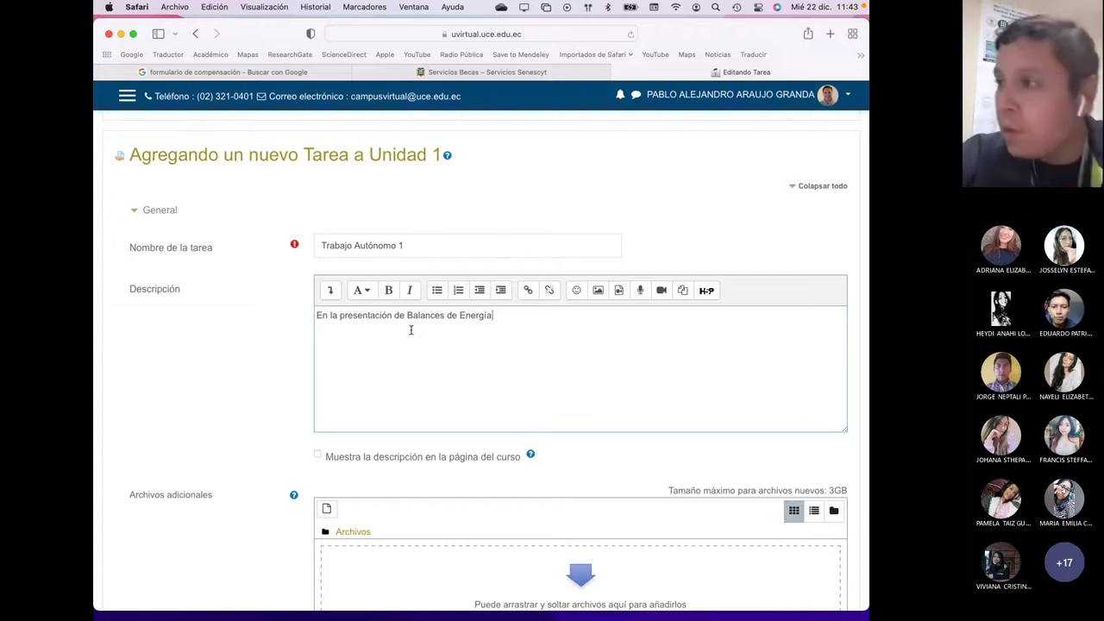
type("(diapositiva 1")
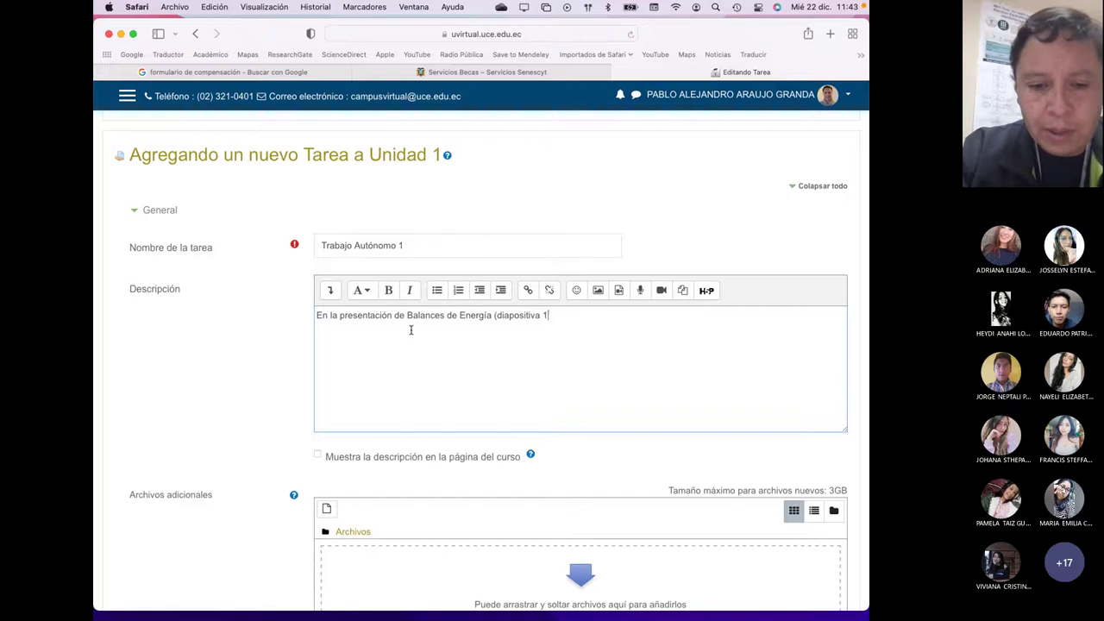
type("7) ")
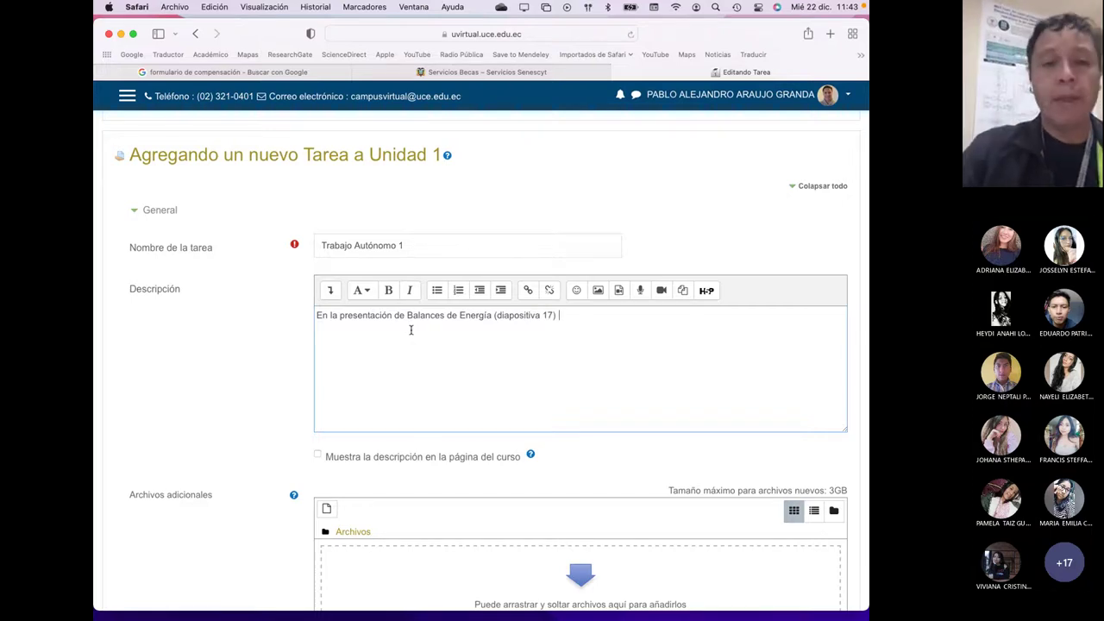
type("está el ")
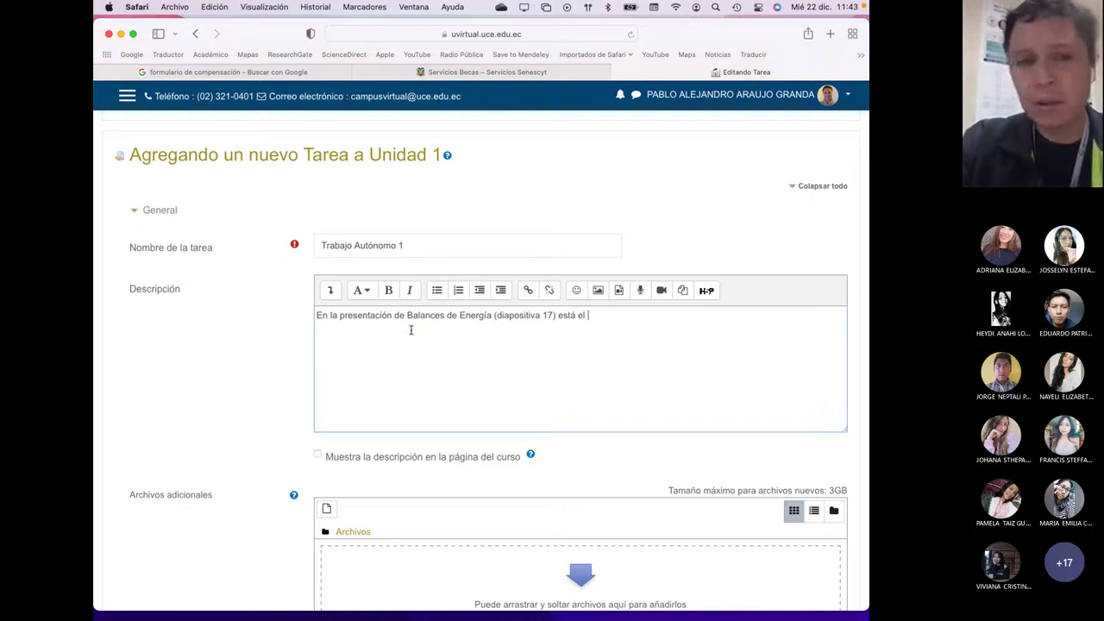
type("texto del trabajo autónomo")
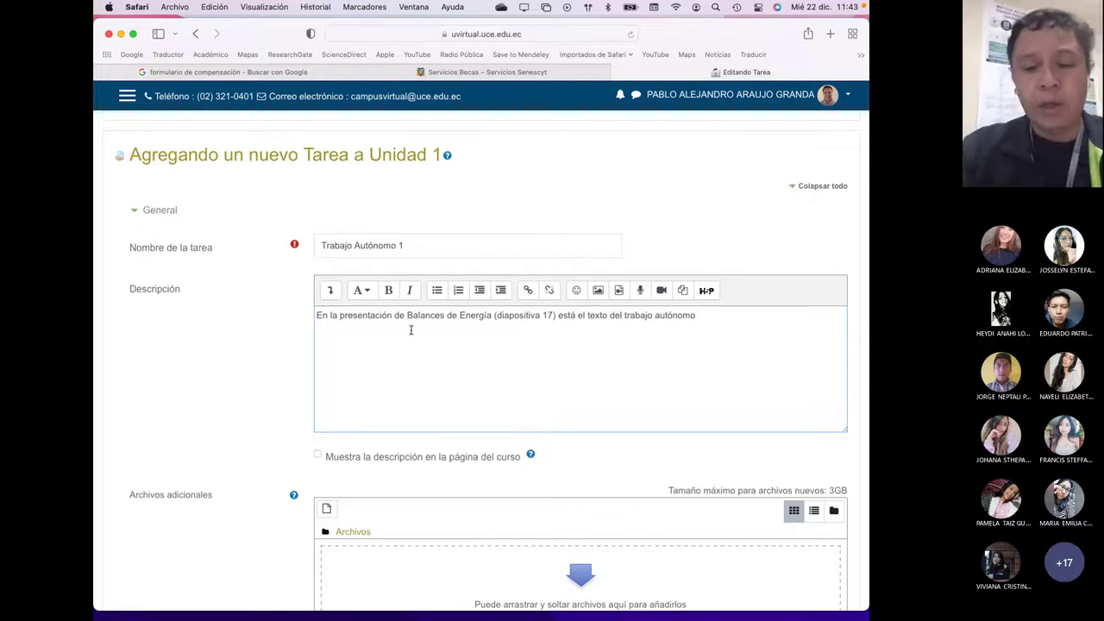
type("No.1")
- Add a second description paragraph: "Carga aqui el PDF con la solución a las preguntas y la respuesta del área cultivable de los EEUU."
key("Return")
type("Carga aqui el PDF con la solución a las ")
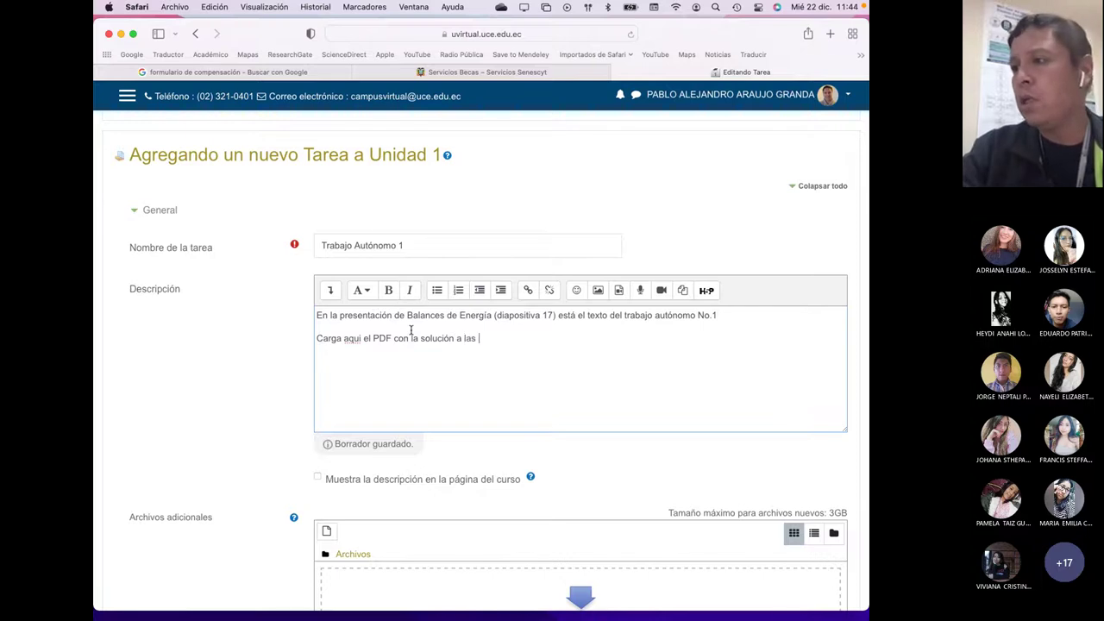
type("preguntas")
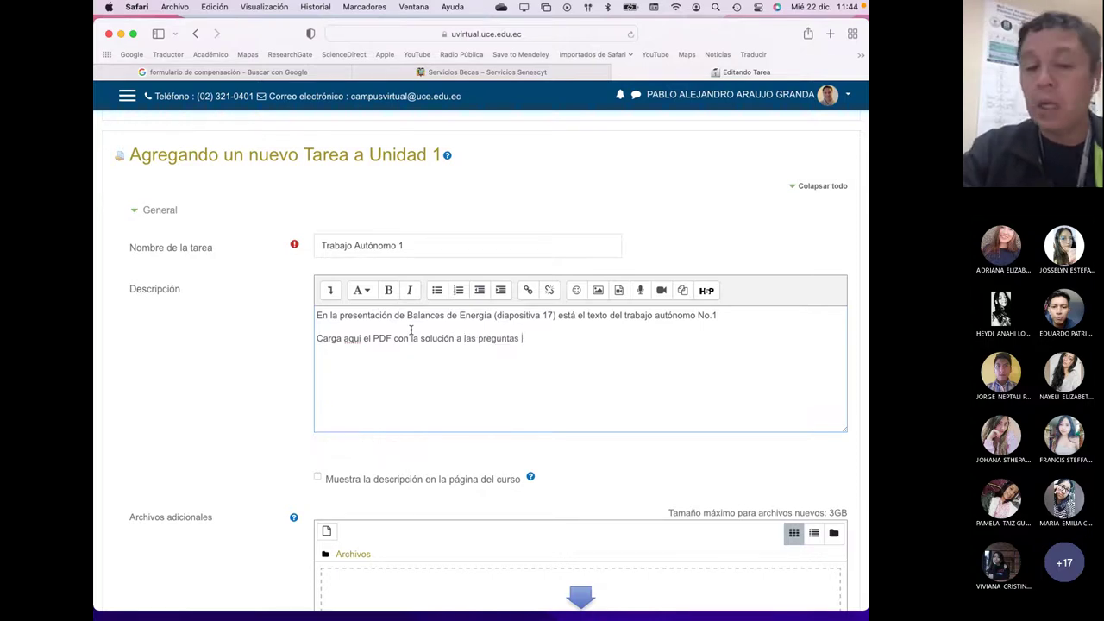
type(" y la respuesta")
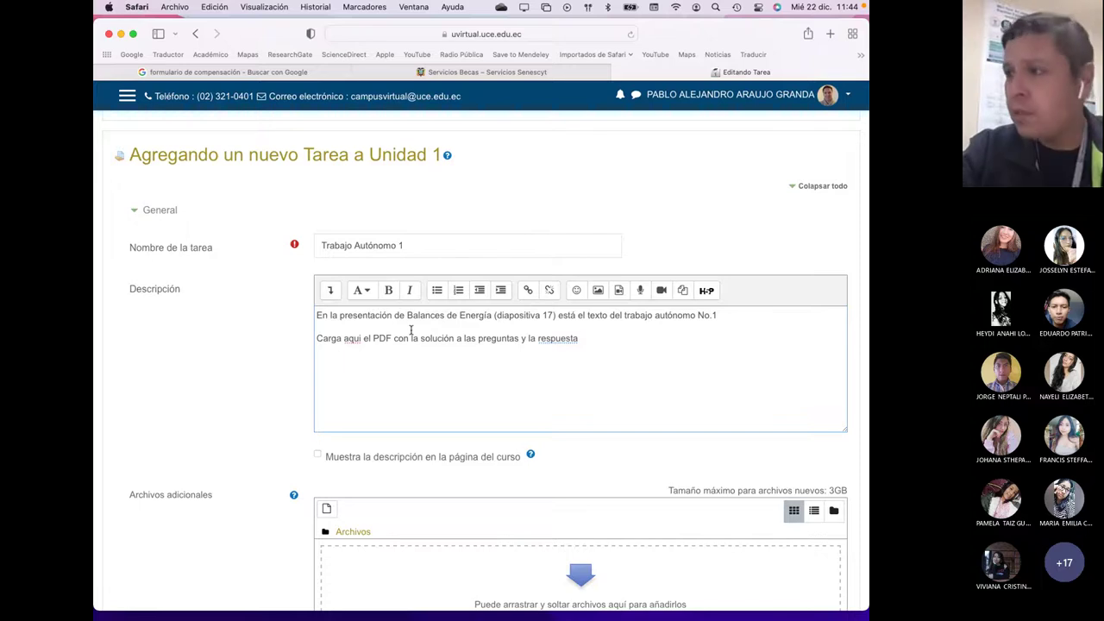
type("del área cult")
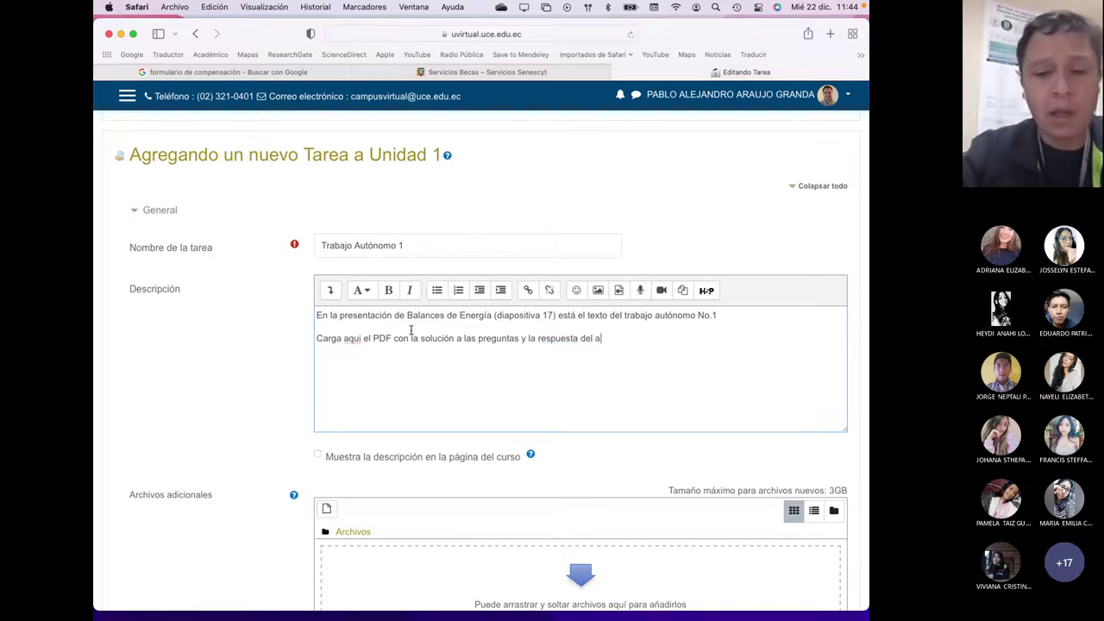
type("ivable de los ")
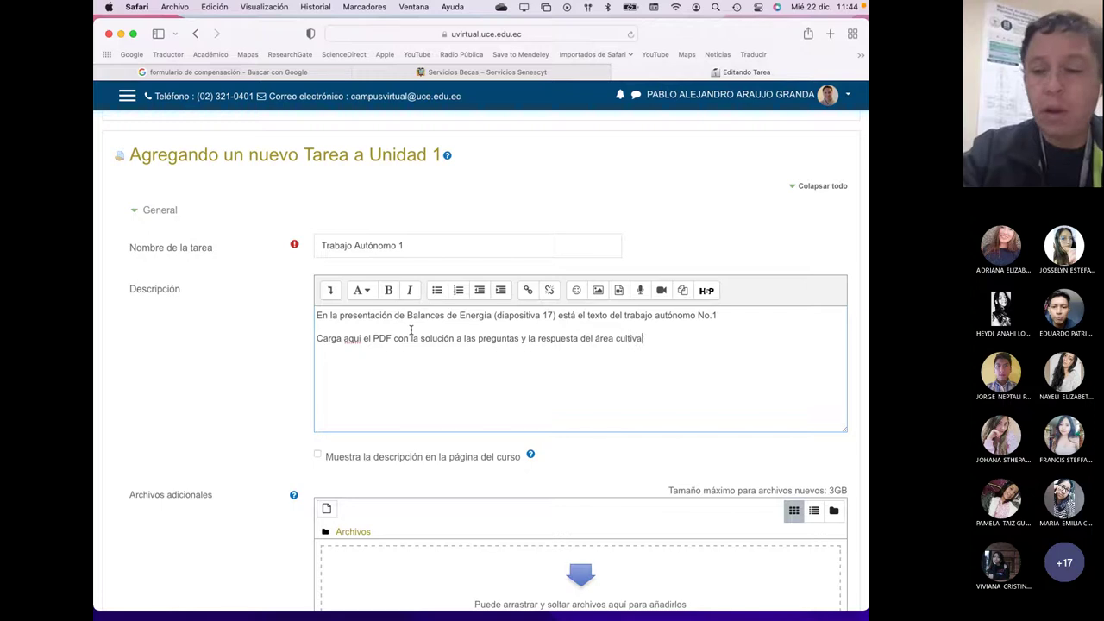
type("EEU")
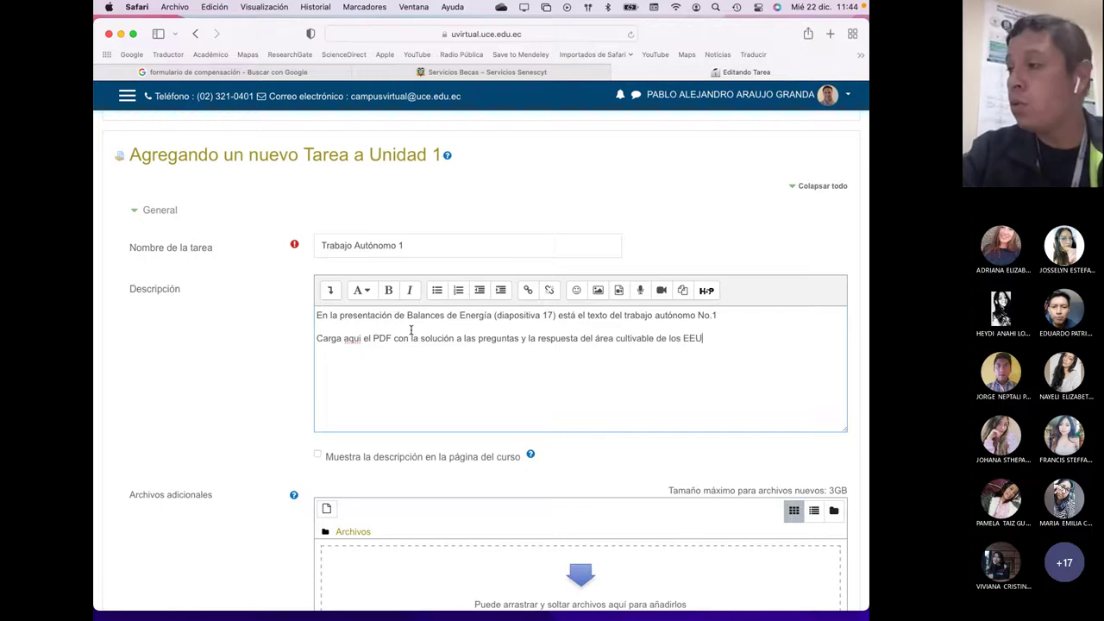
type("U.")
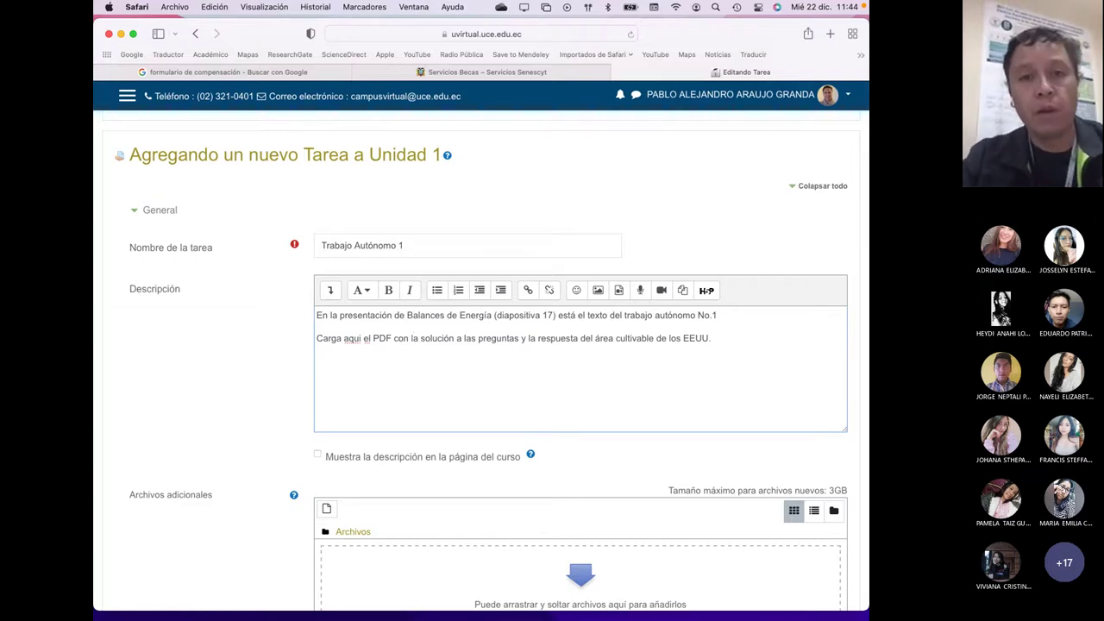
- Switch to PowerPoint to review the Trabajo autónomo slide and return to the assignment form in Safari
key("super+Tab")
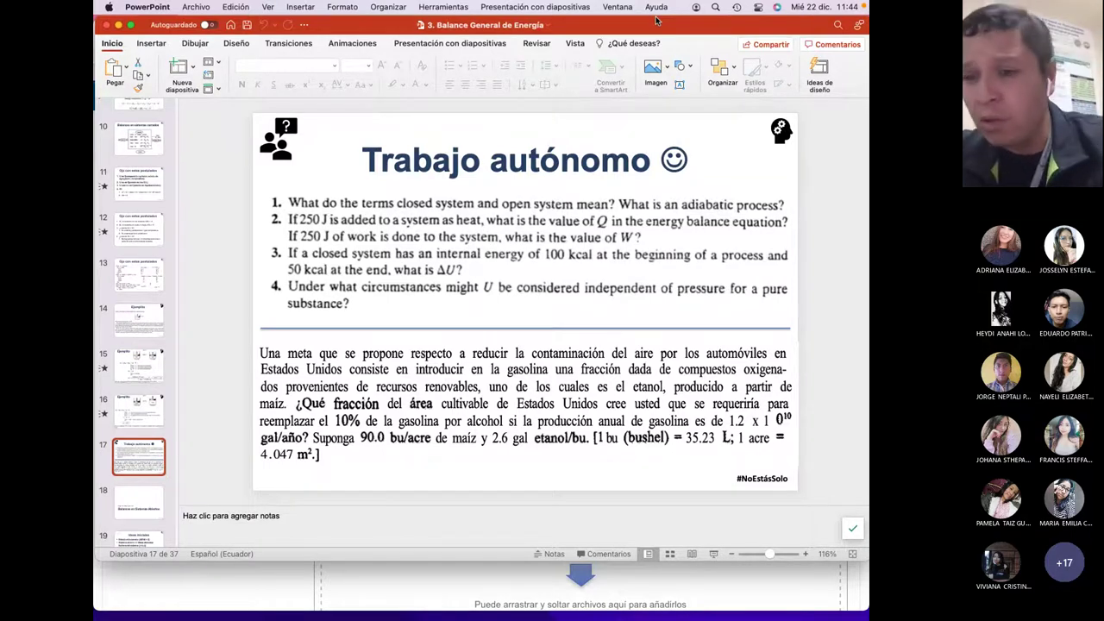
key("ctrl+Right")
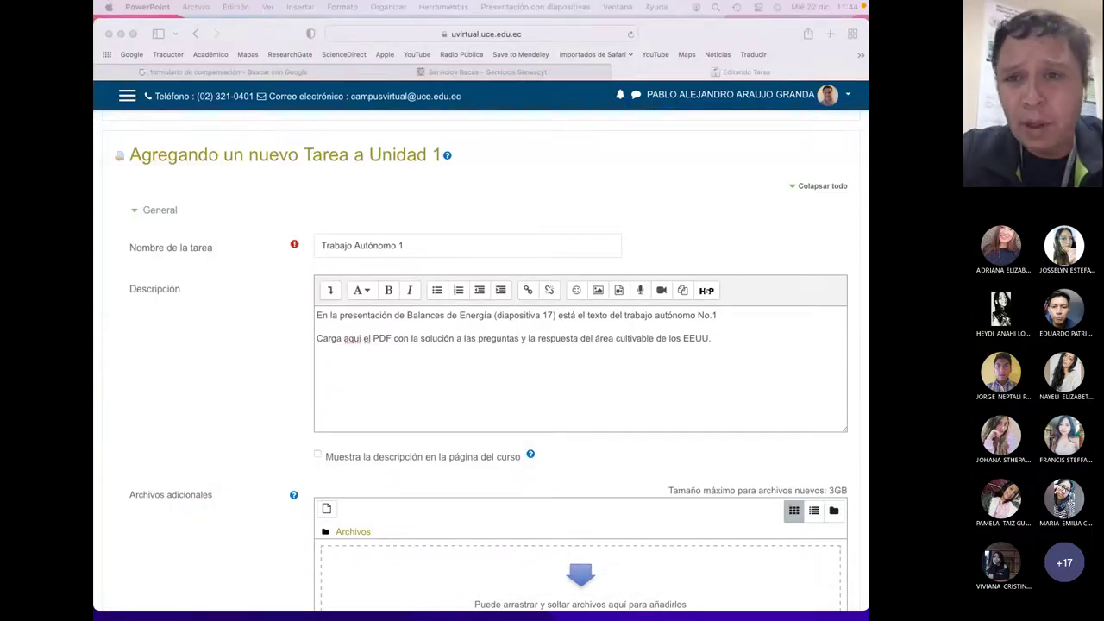
- Set the hour from which submissions are allowed on 22 diciembre 2021 to 13
scroll(480, 344, "down", 5)
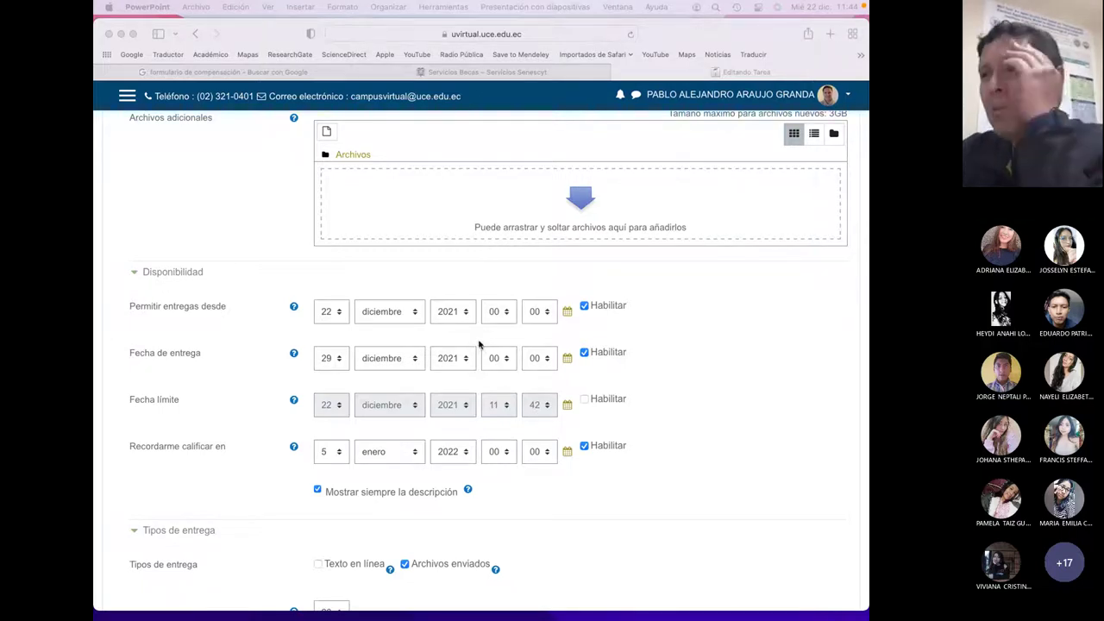
scroll(480, 344, "up", 1)
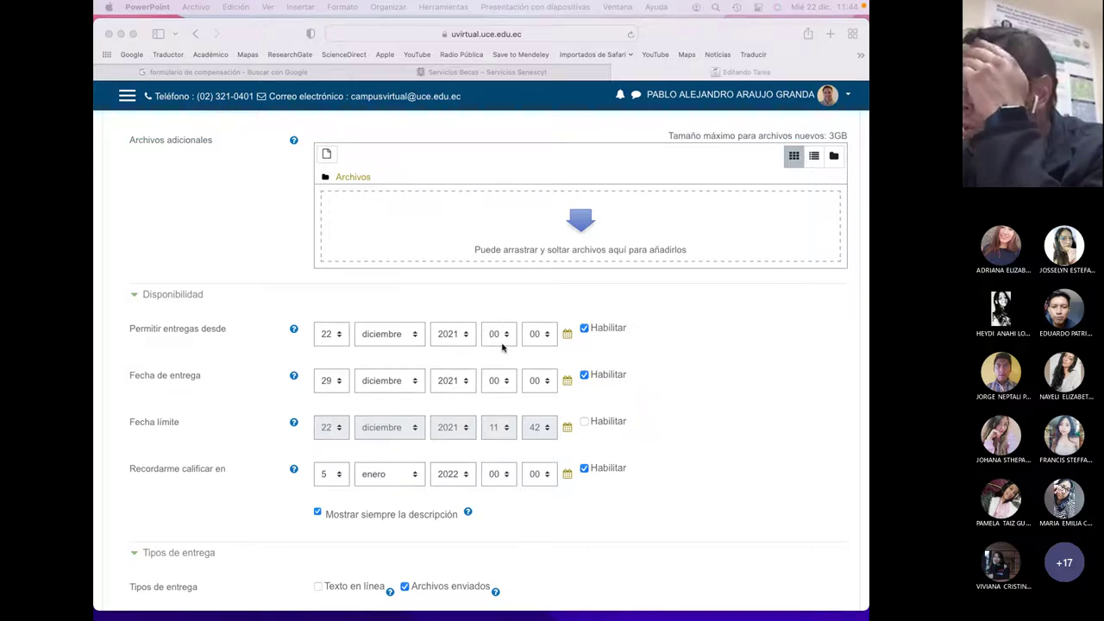
left_click(507, 339)
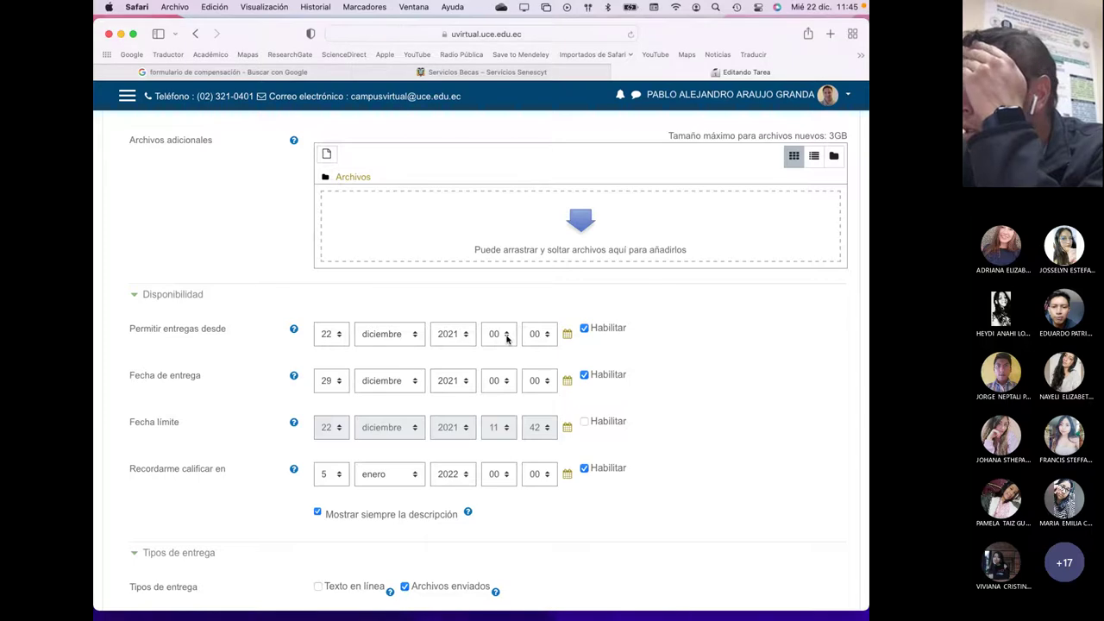
scroll(507, 339, "down", 1)
left_click(505, 311)
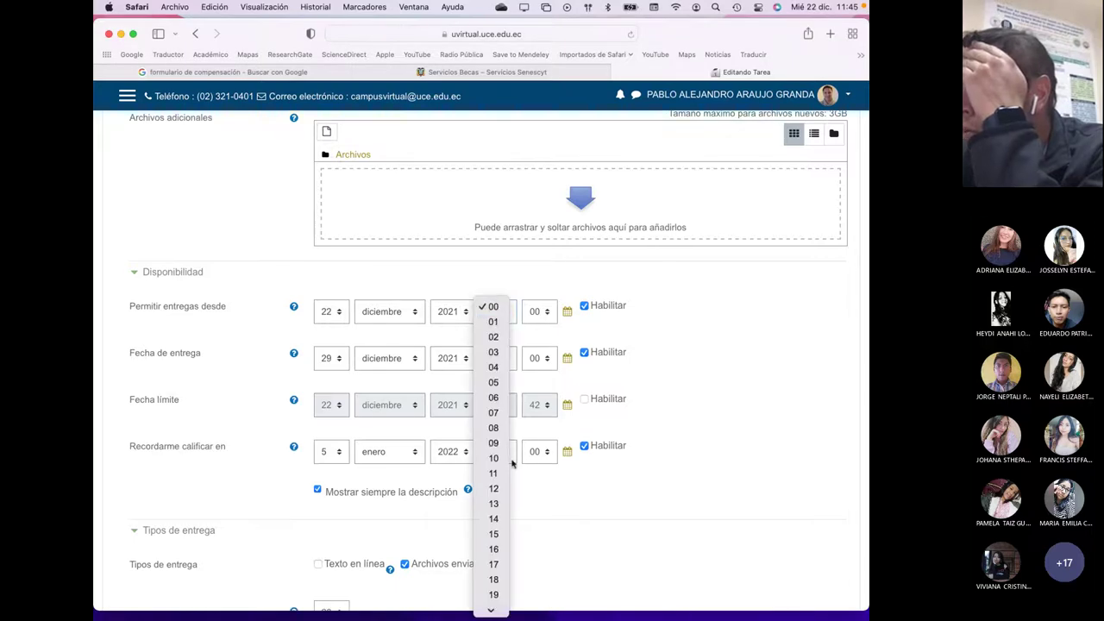
left_click(492, 504)
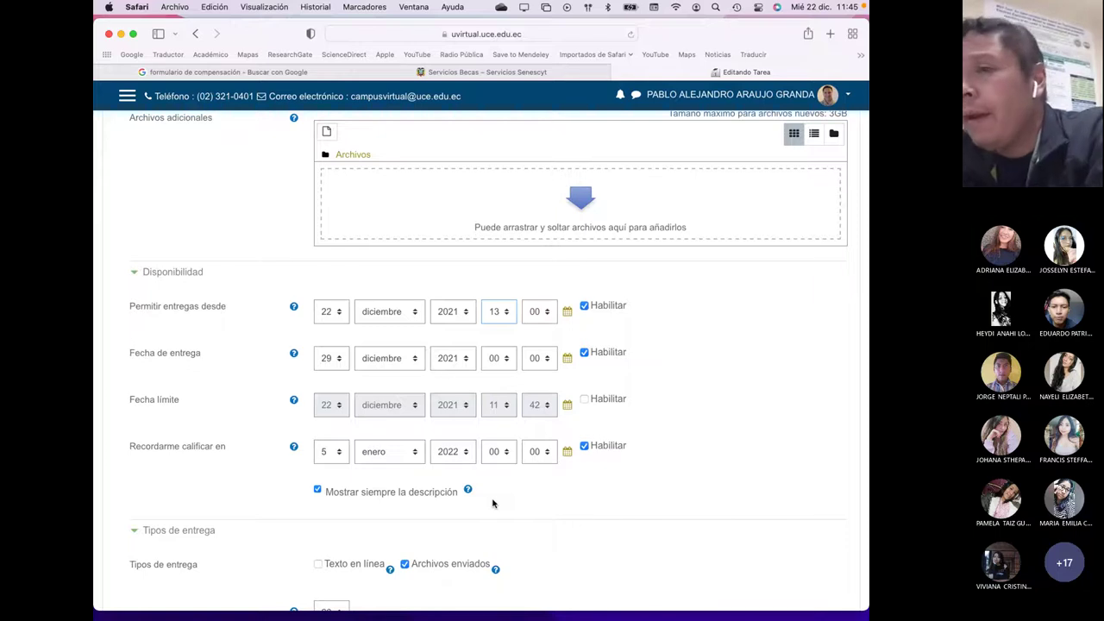
left_click(339, 361)
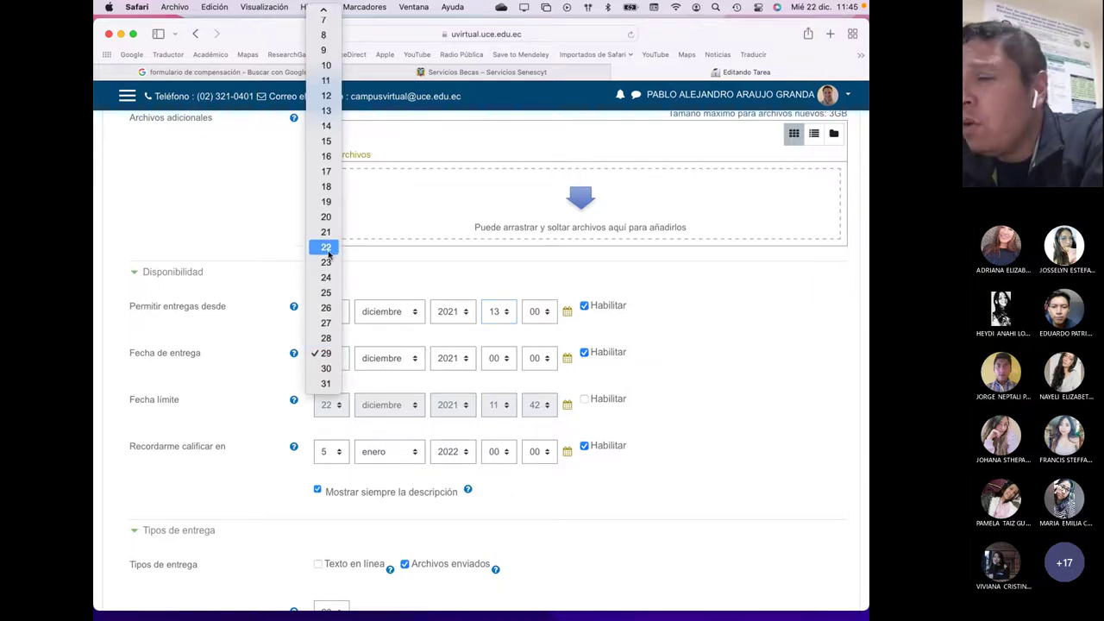
left_click(374, 263)
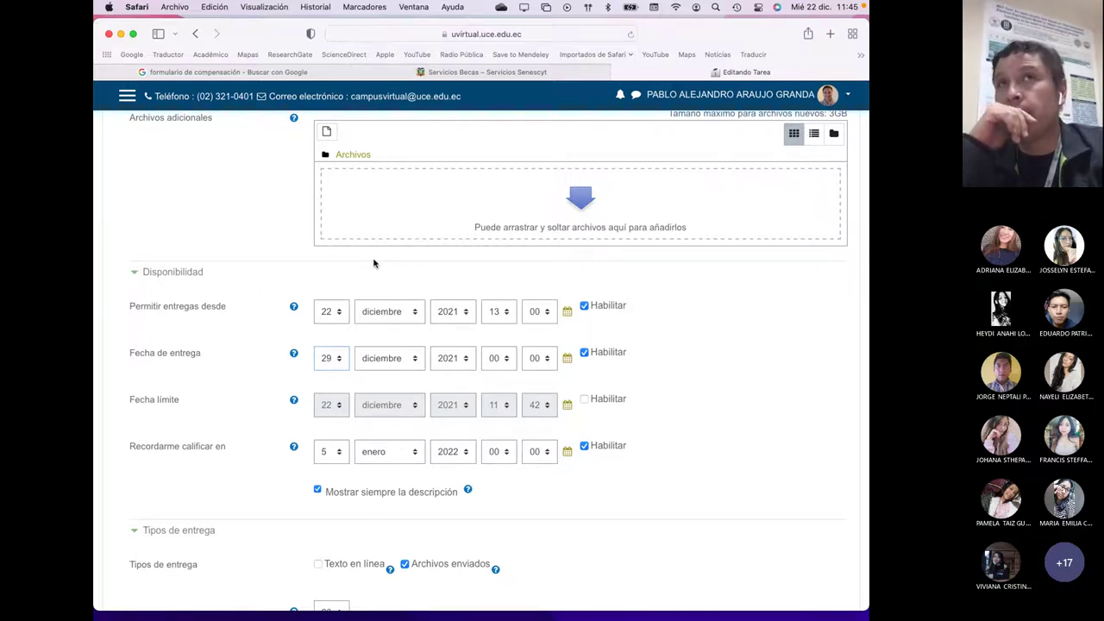
scroll(373, 263, "down", 5)
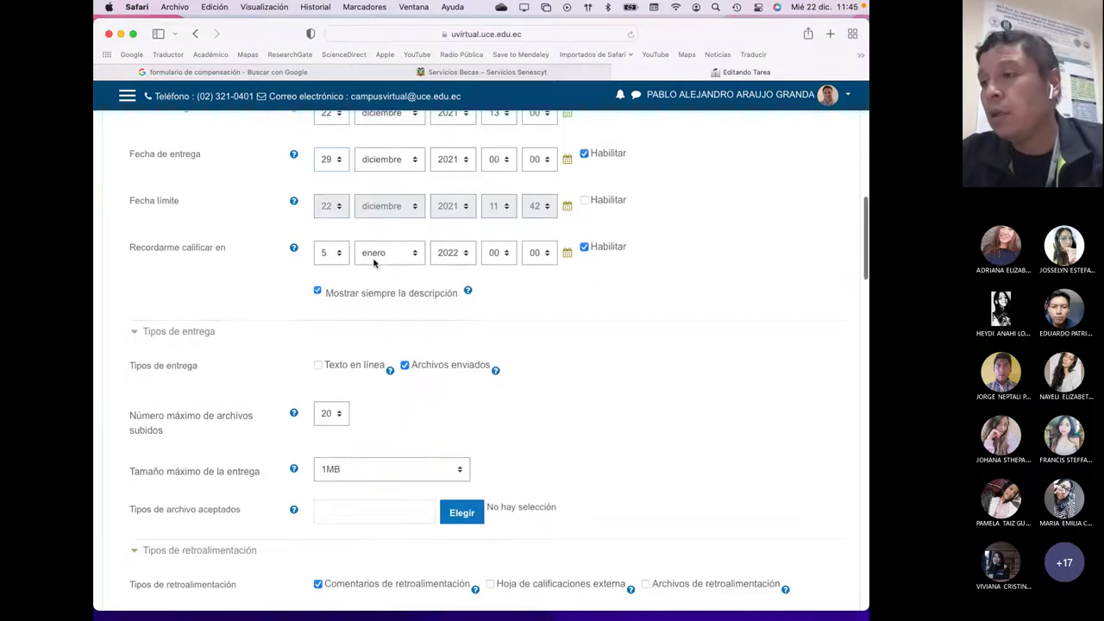
scroll(373, 263, "up", 5)
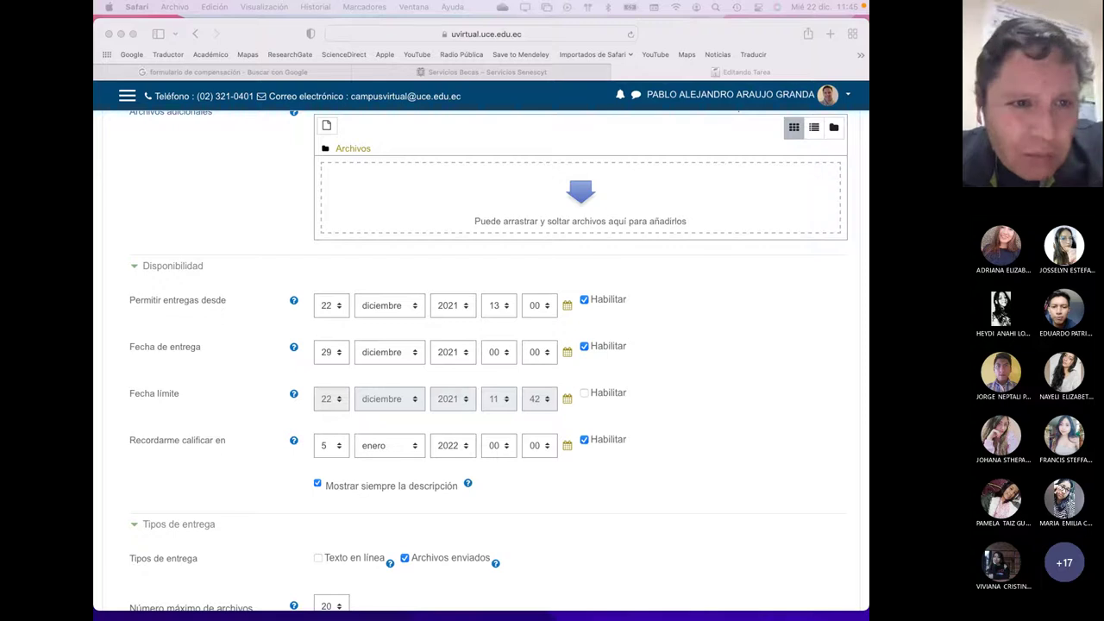
left_click(703, 336)
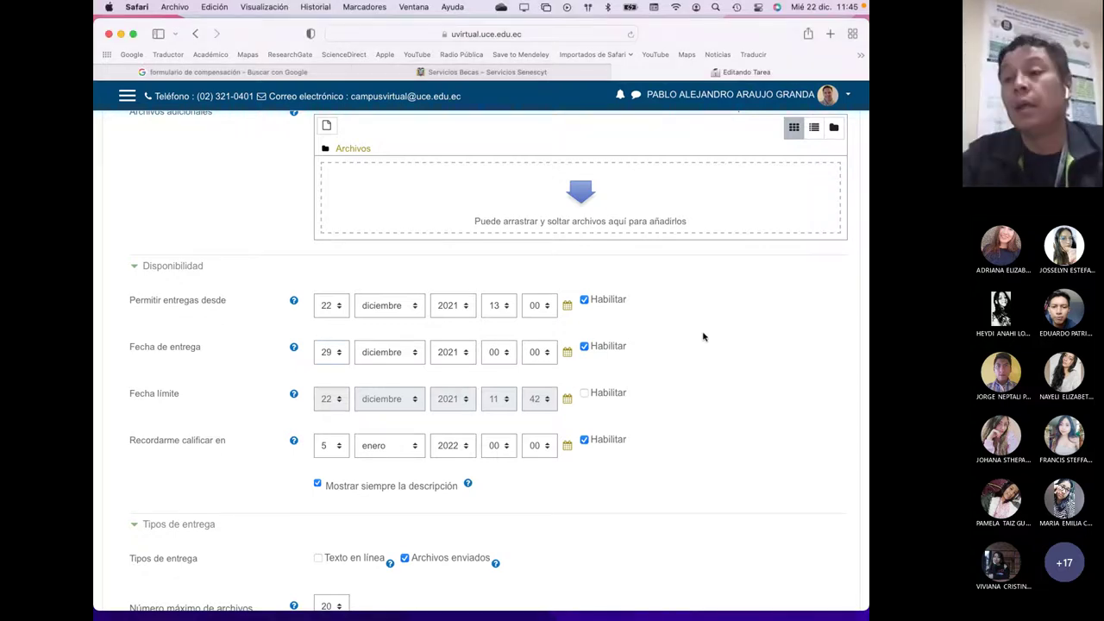
- Set the assignment's due date to day 23 of diciembre 2021 at 23:59
left_click(336, 352)
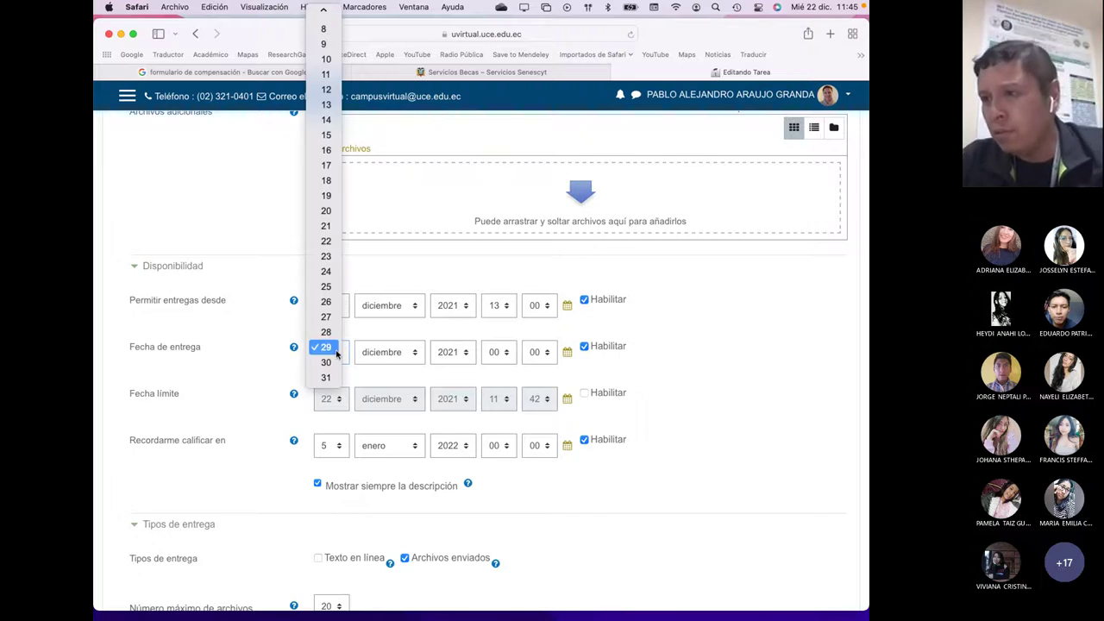
left_click(328, 256)
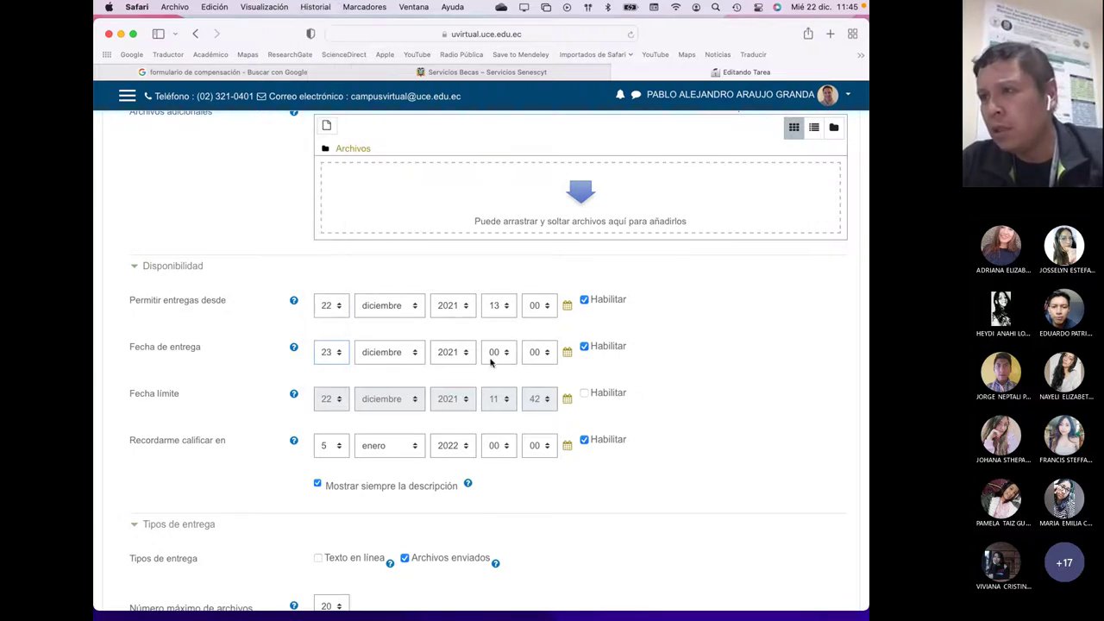
left_click(501, 357)
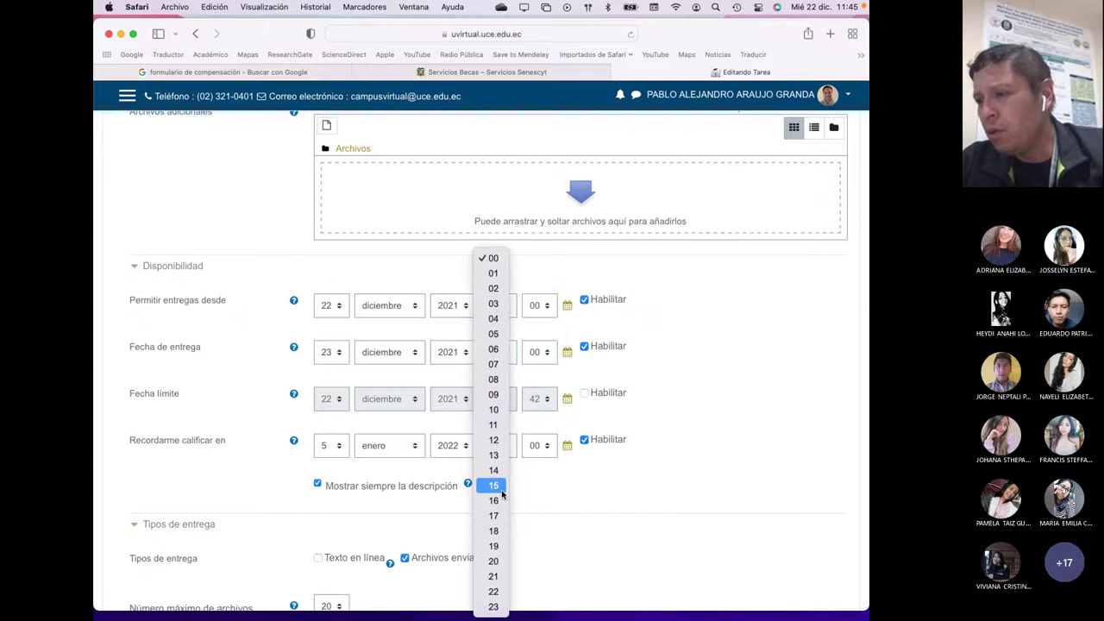
left_click(493, 605)
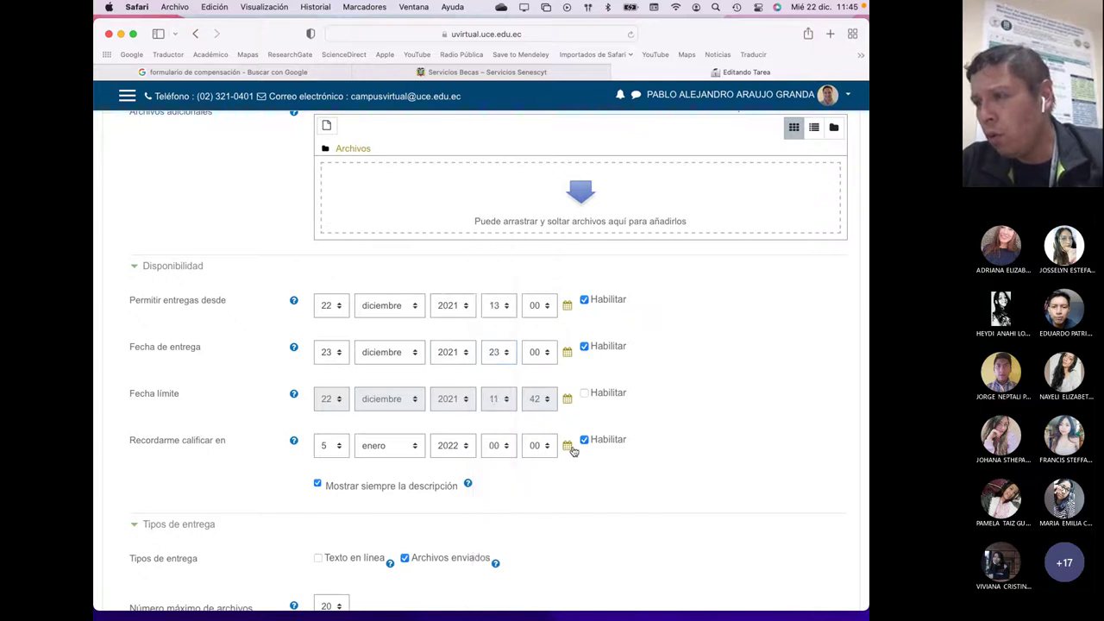
left_click(539, 352)
scroll(538, 411, "down", 10)
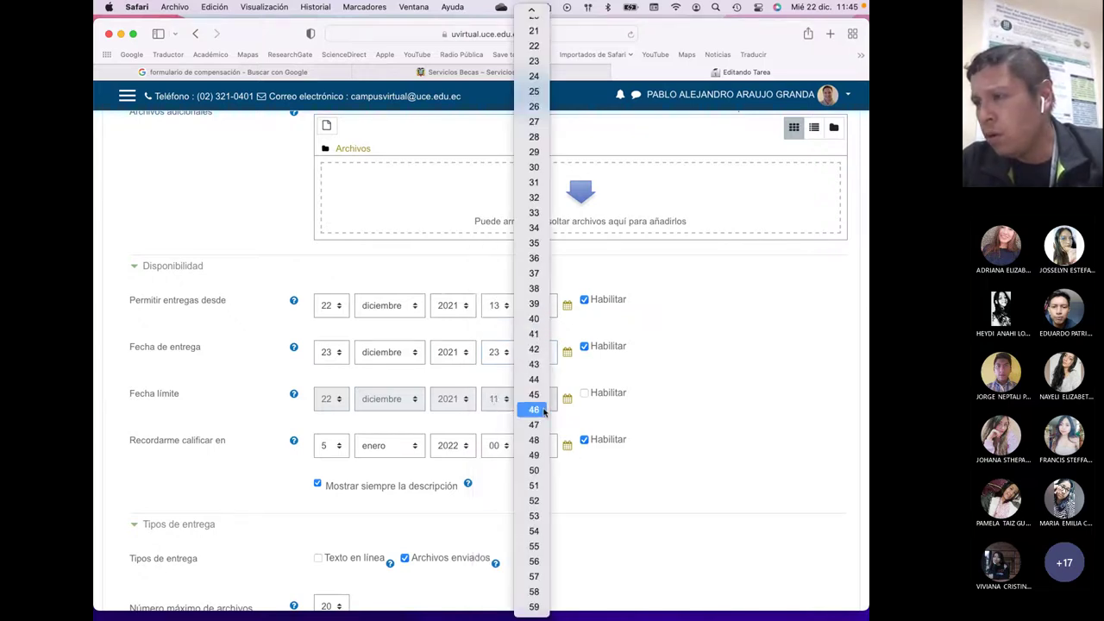
left_click(530, 606)
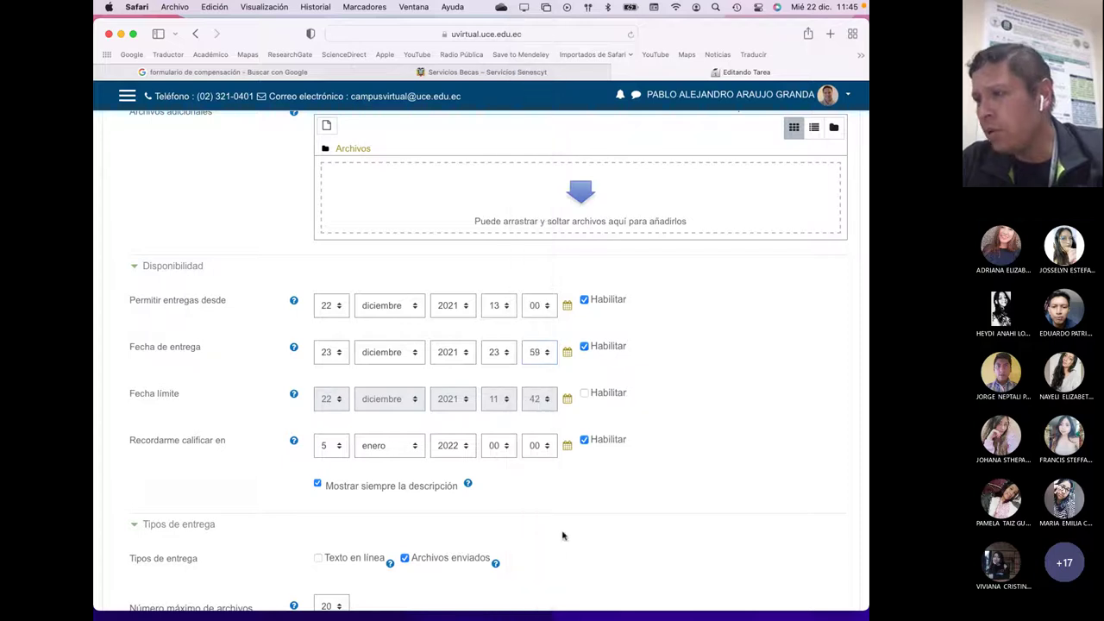
- Rename the assignment as "Trabajo Autónomo 1 - P1"
scroll(636, 509, "up", 10)
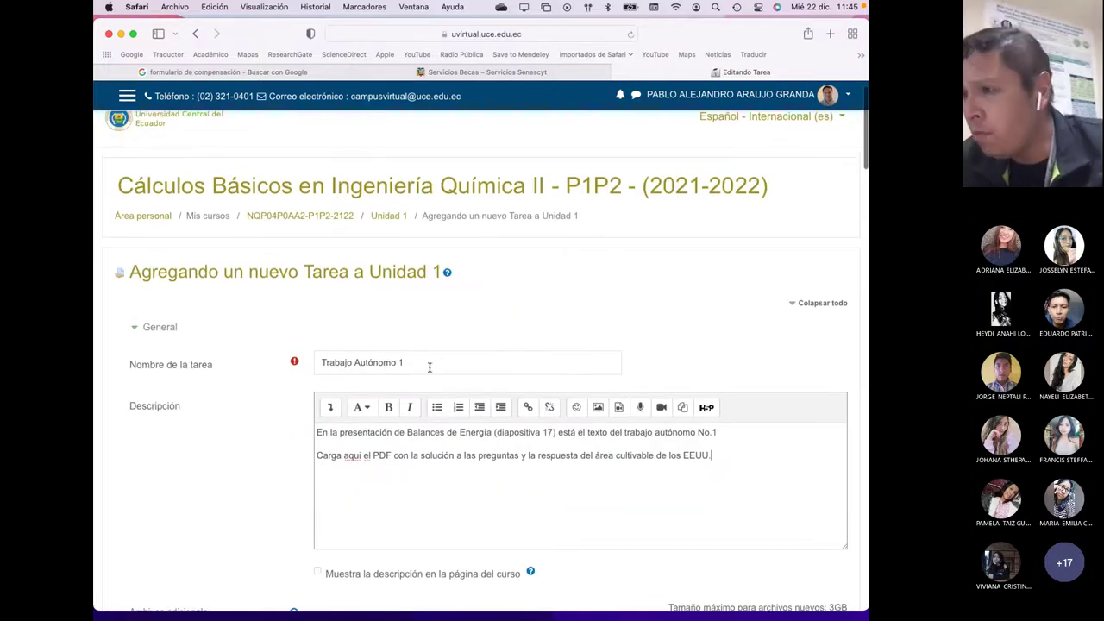
left_click(428, 368)
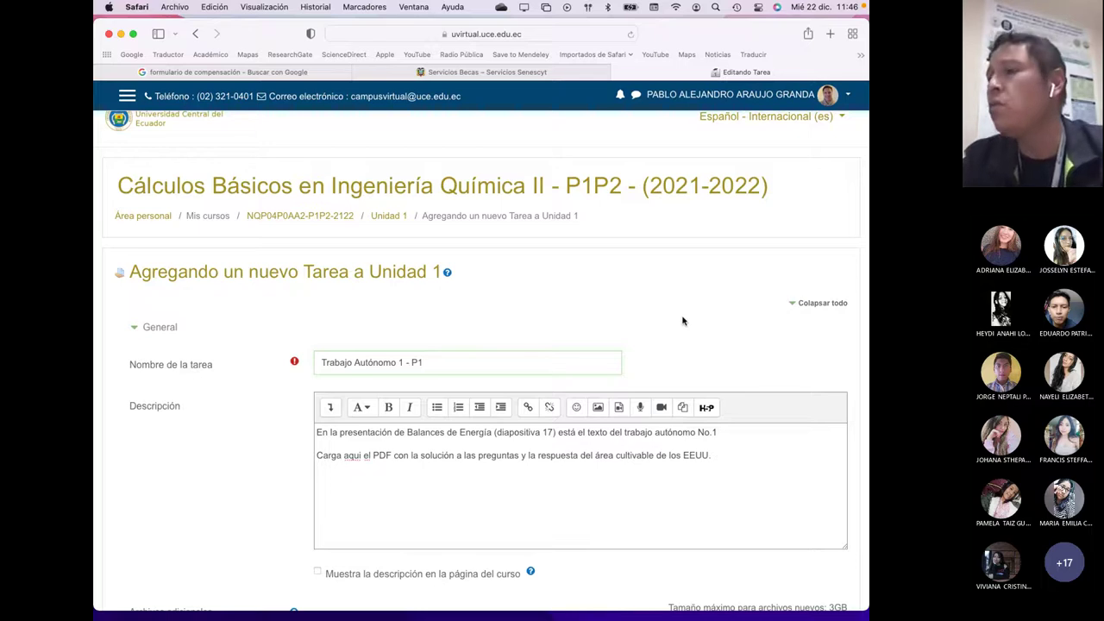
- Enable the cut-off date, set it to 23 diciembre 2021 at 23:59, and disable the grading reminder
scroll(682, 321, "down", 10)
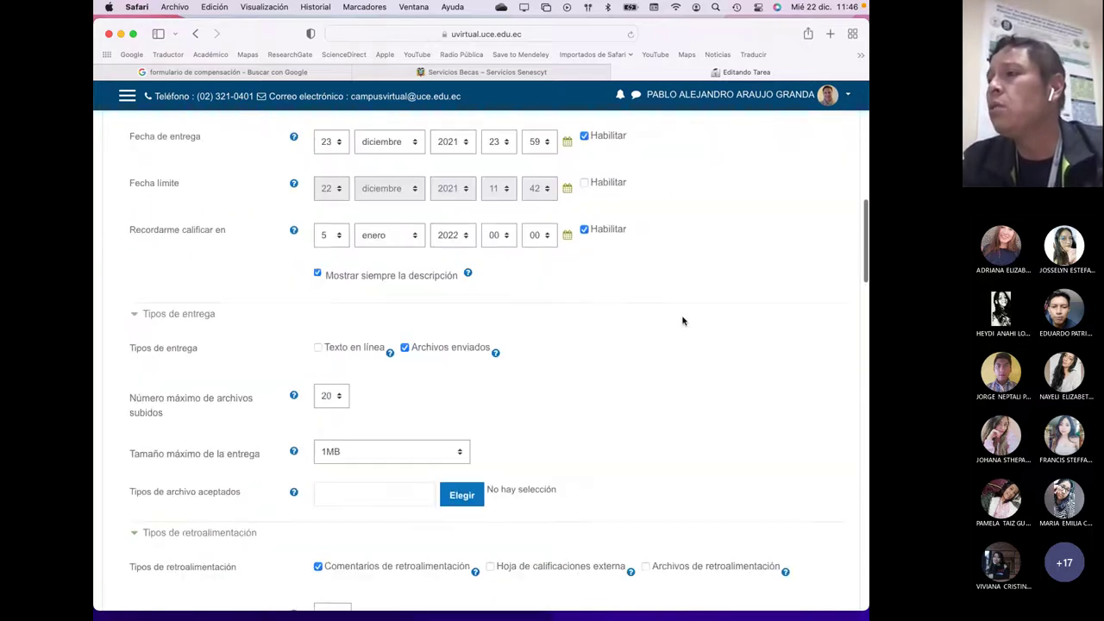
scroll(682, 321, "down", 3)
scroll(682, 320, "up", 1)
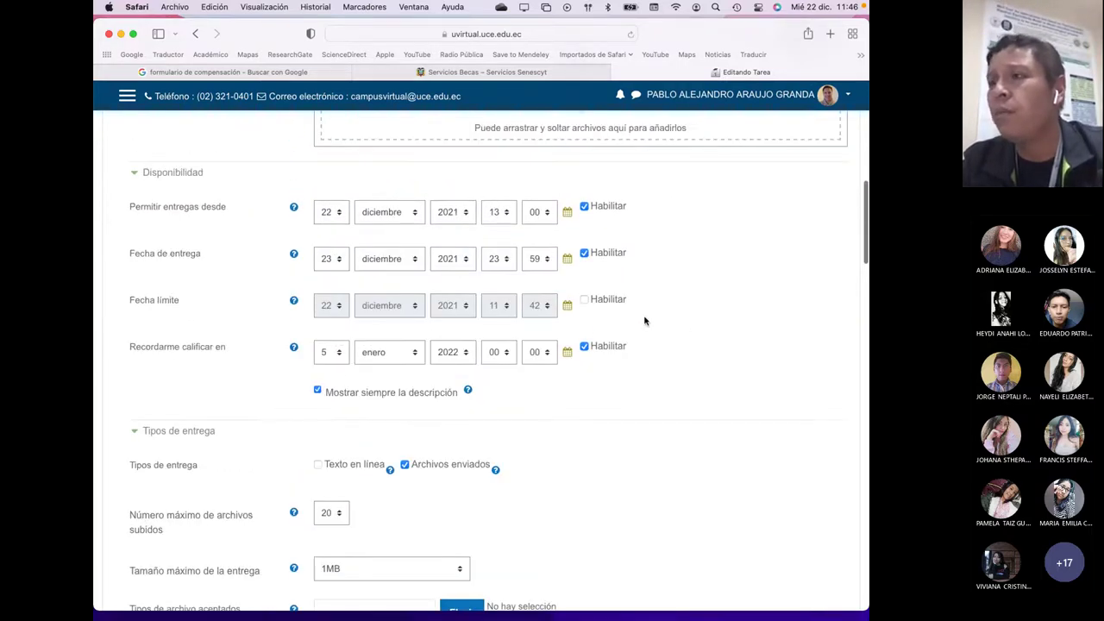
left_click(584, 300)
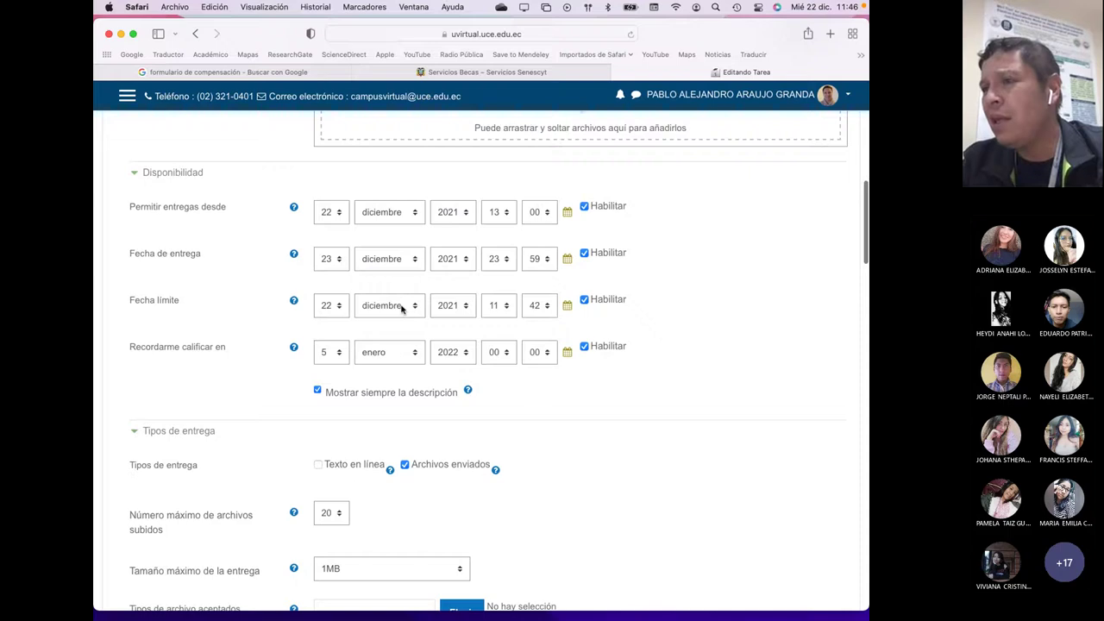
left_click(344, 306)
left_click(423, 305)
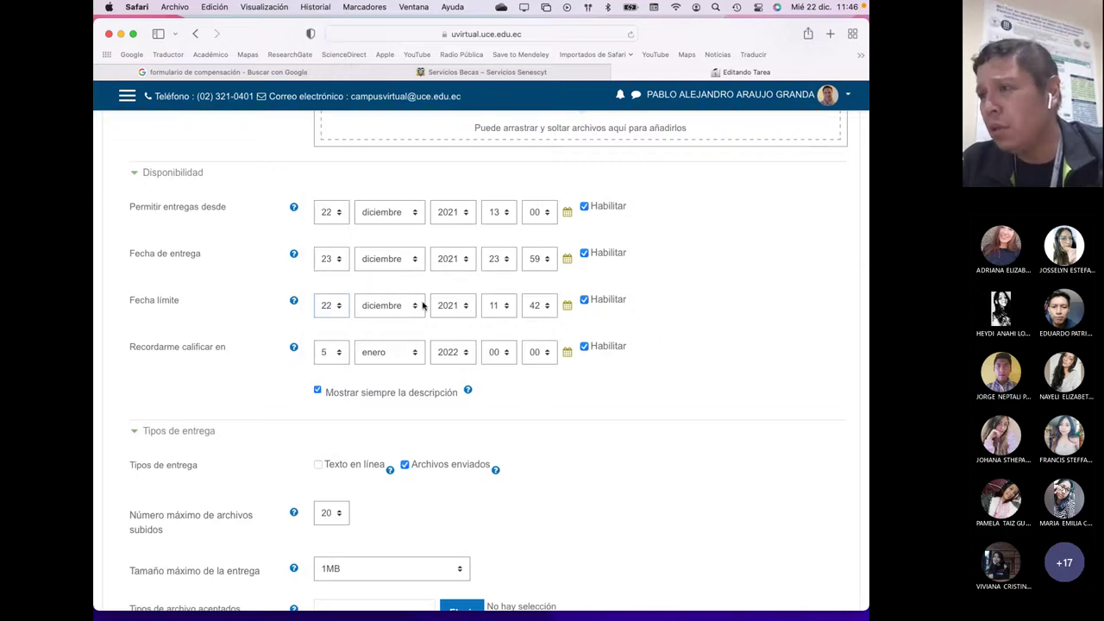
left_click(513, 313)
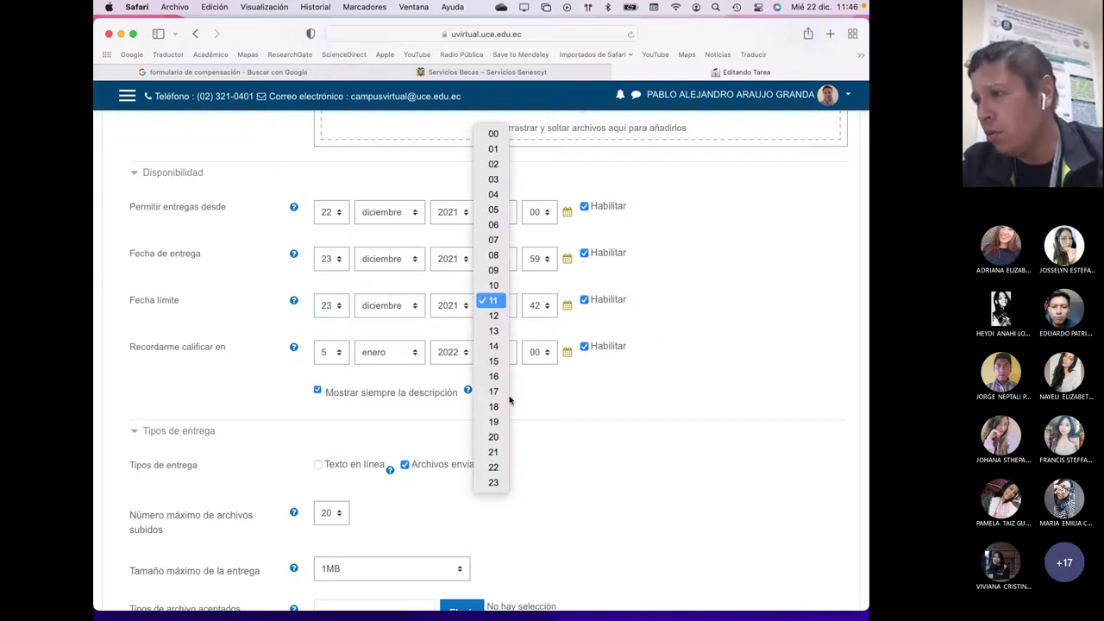
left_click(494, 481)
left_click(550, 312)
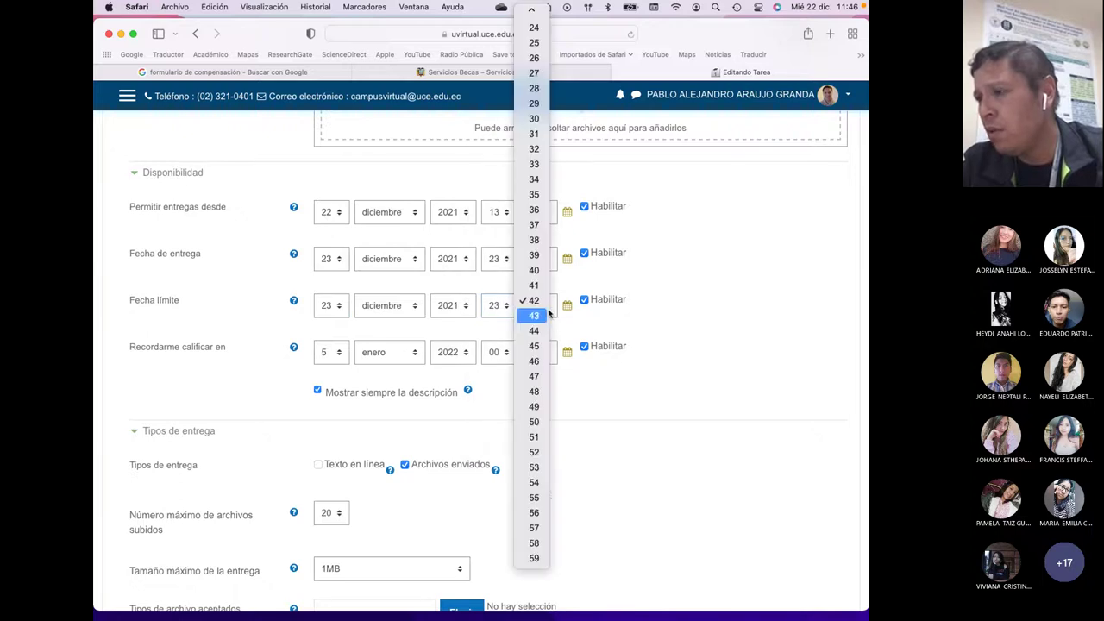
left_click(534, 557)
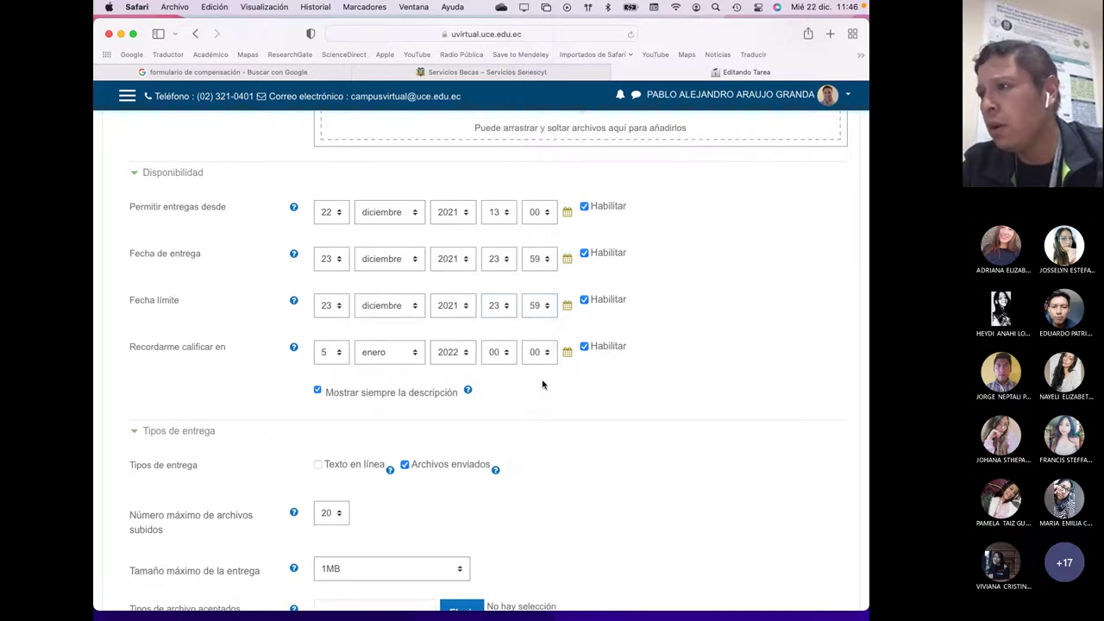
left_click(584, 347)
- Allow online text submissions with the word limit enabled, and set the maximum number of uploaded files to 1
scroll(448, 412, "down", 3)
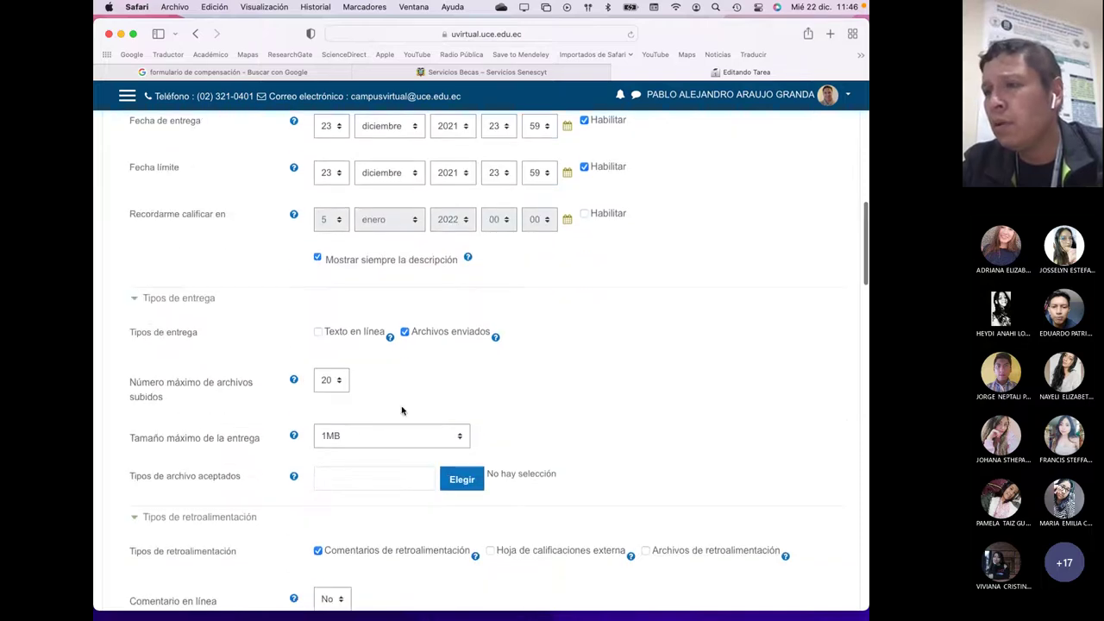
left_click(318, 332)
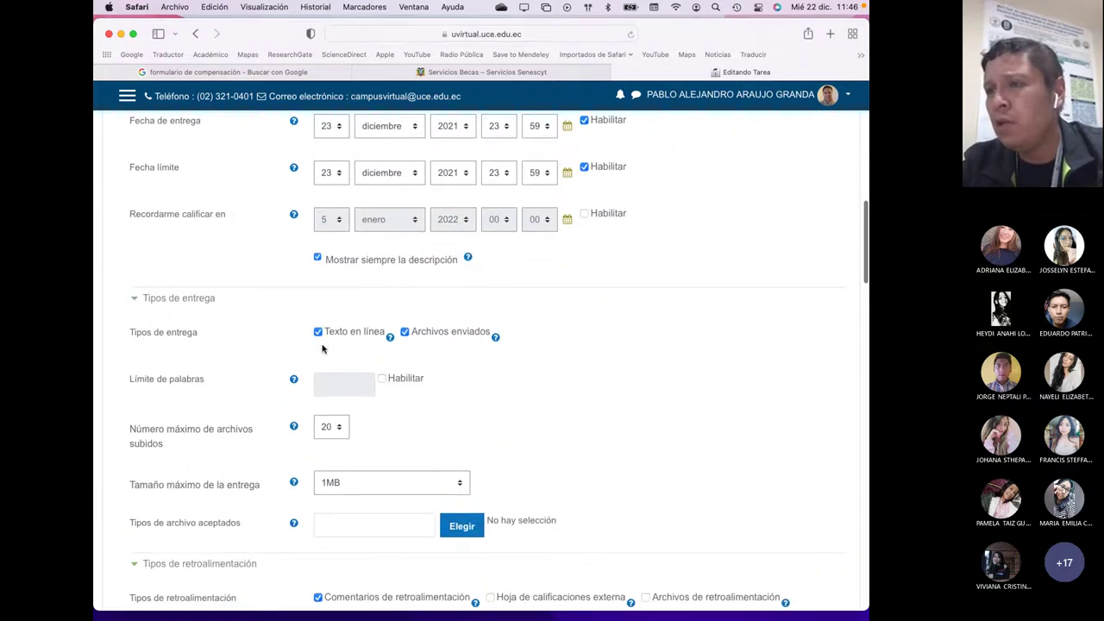
left_click(382, 380)
left_click(344, 428)
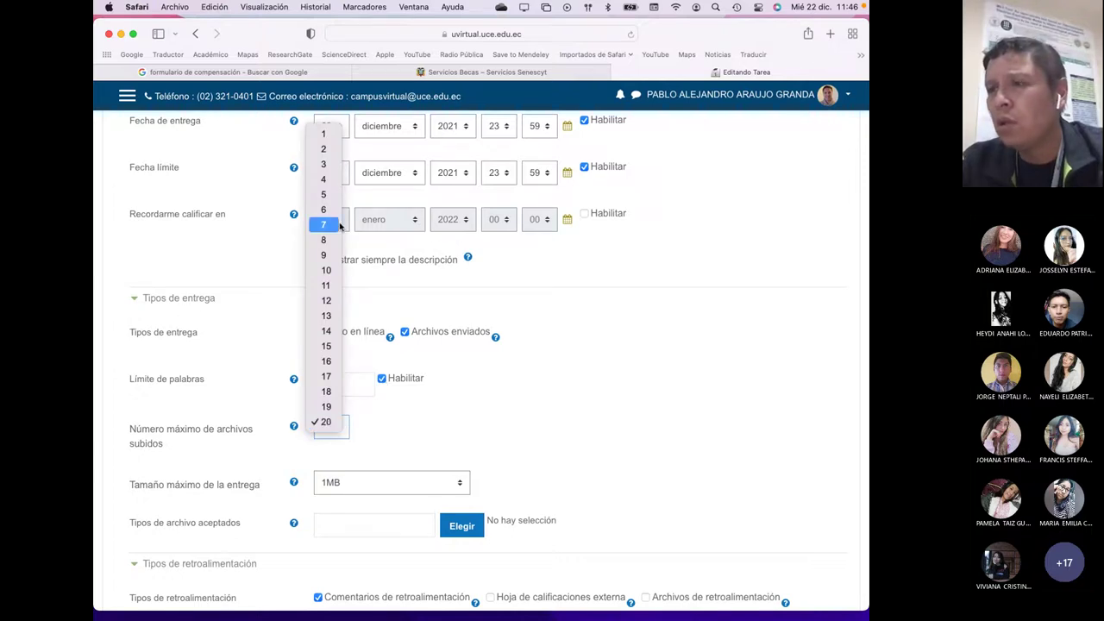
left_click(323, 133)
- Restrict the accepted file types to PDF documents and save the selection
scroll(388, 388, "down", 3)
left_click(461, 385)
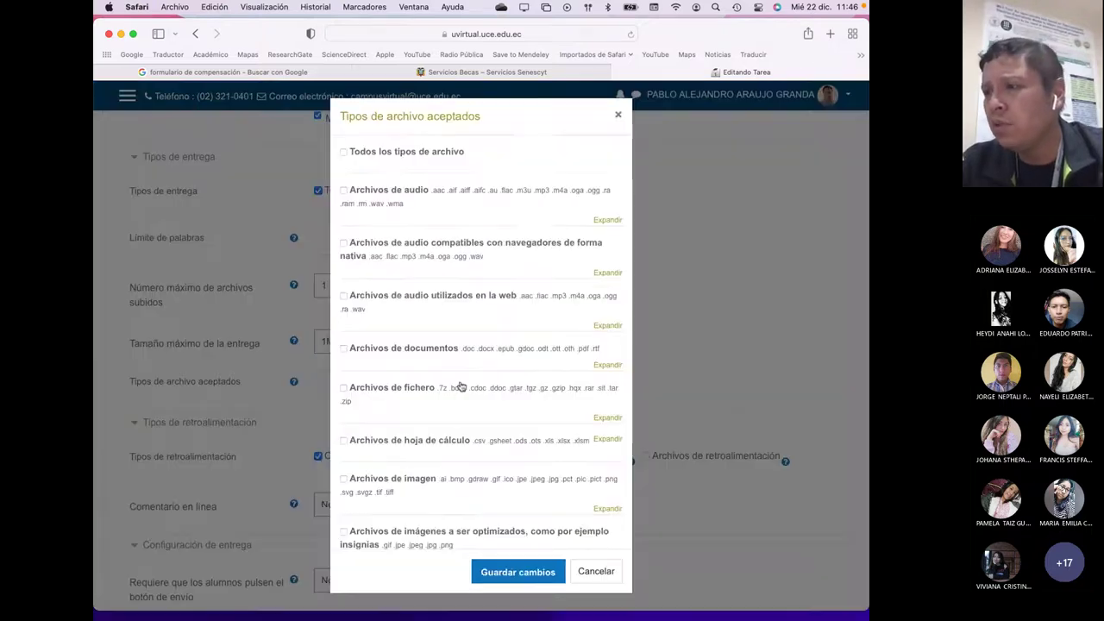
left_click(601, 366)
left_click(363, 402)
left_click(529, 572)
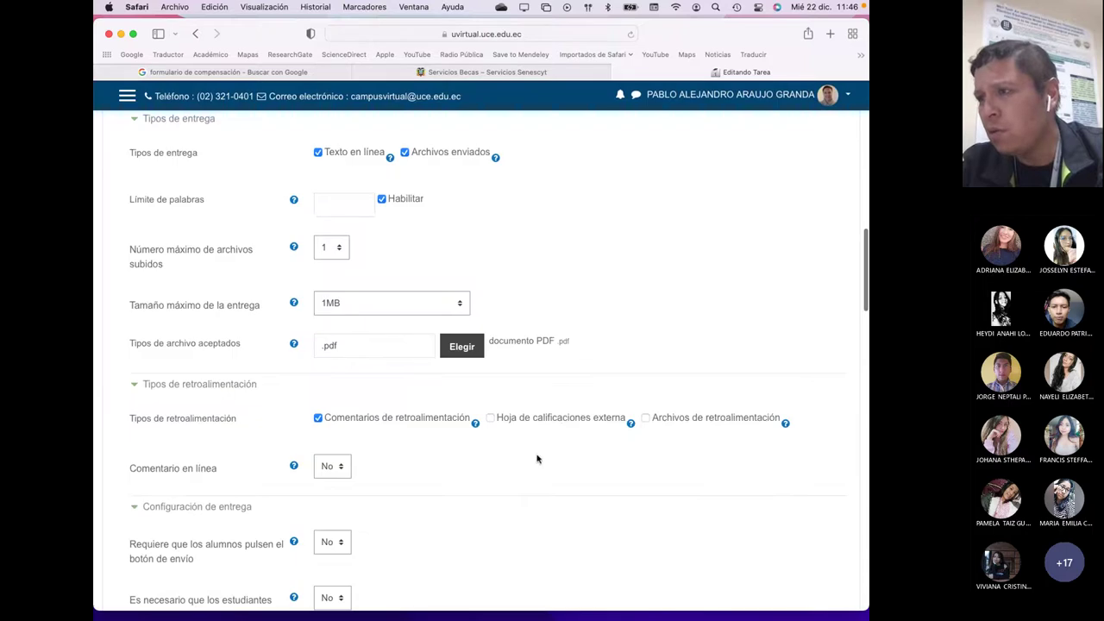
- Turn off feedback comments for the assignment
scroll(571, 408, "down", 3)
scroll(571, 407, "down", 1)
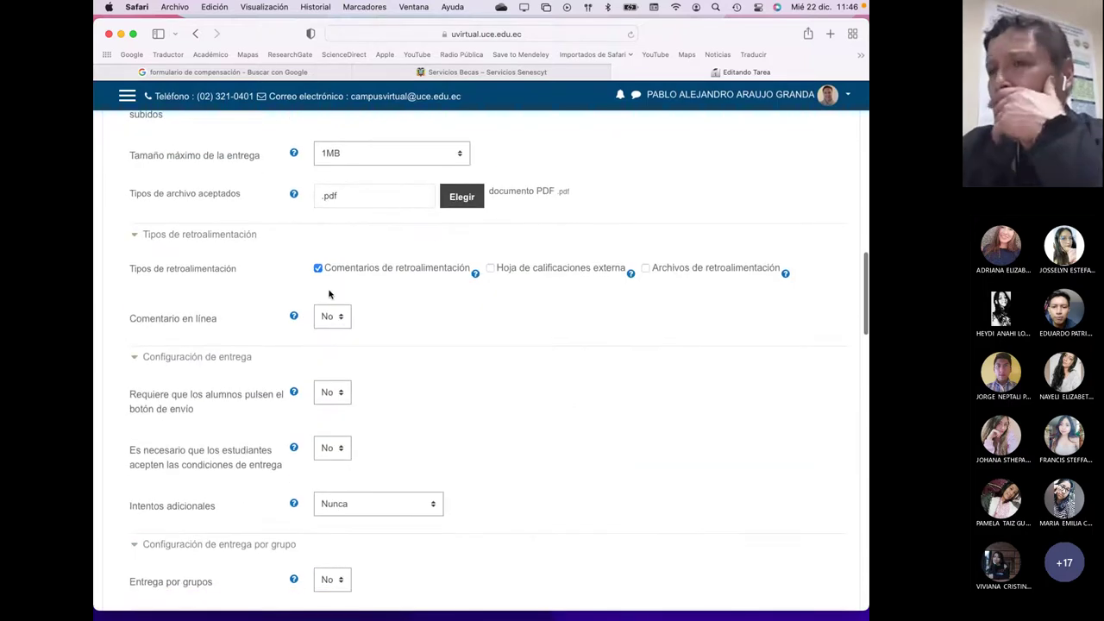
left_click(338, 316)
left_click(334, 325)
left_click(318, 269)
- Set the requirement that students use the submit button to Sí
scroll(434, 336, "down", 3)
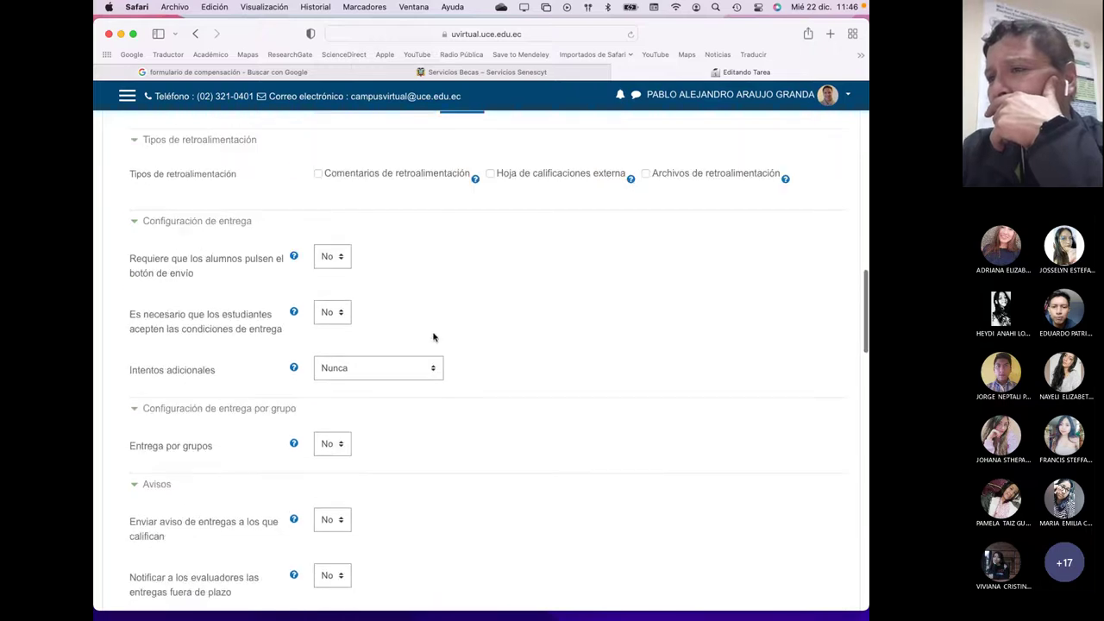
left_click(337, 269)
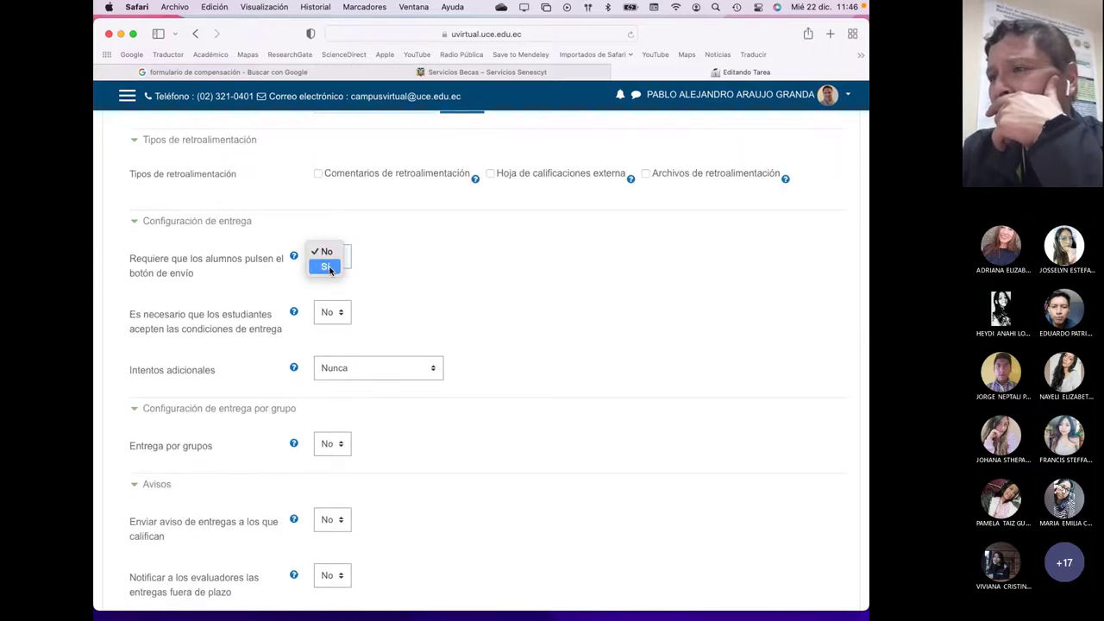
left_click(331, 271)
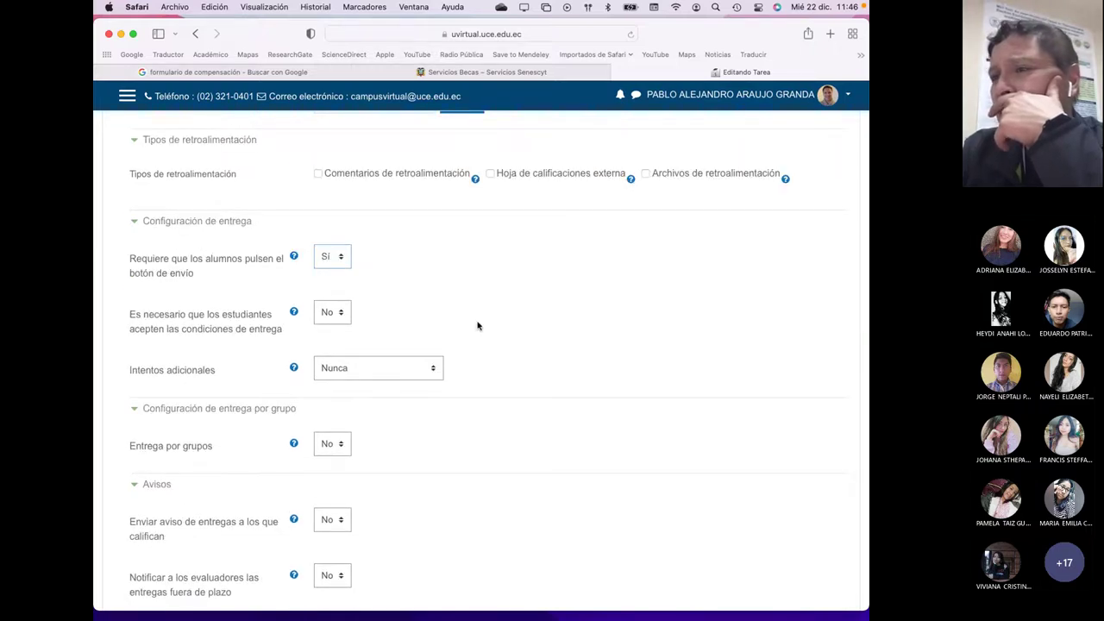
scroll(478, 325, "down", 2)
scroll(399, 353, "down", 1)
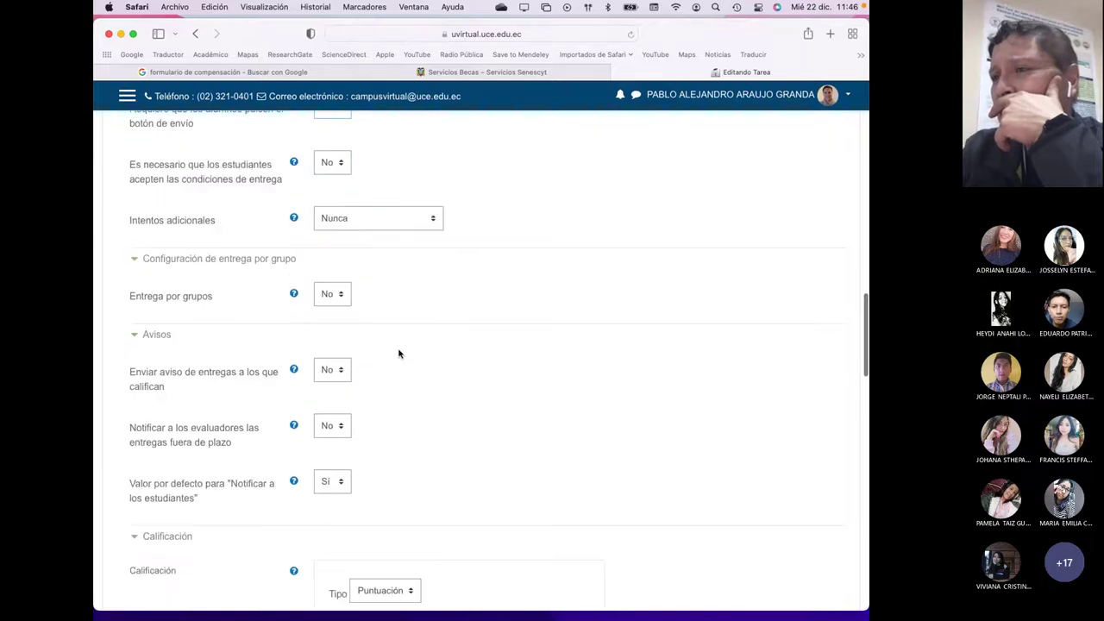
left_click(338, 299)
left_click(338, 302)
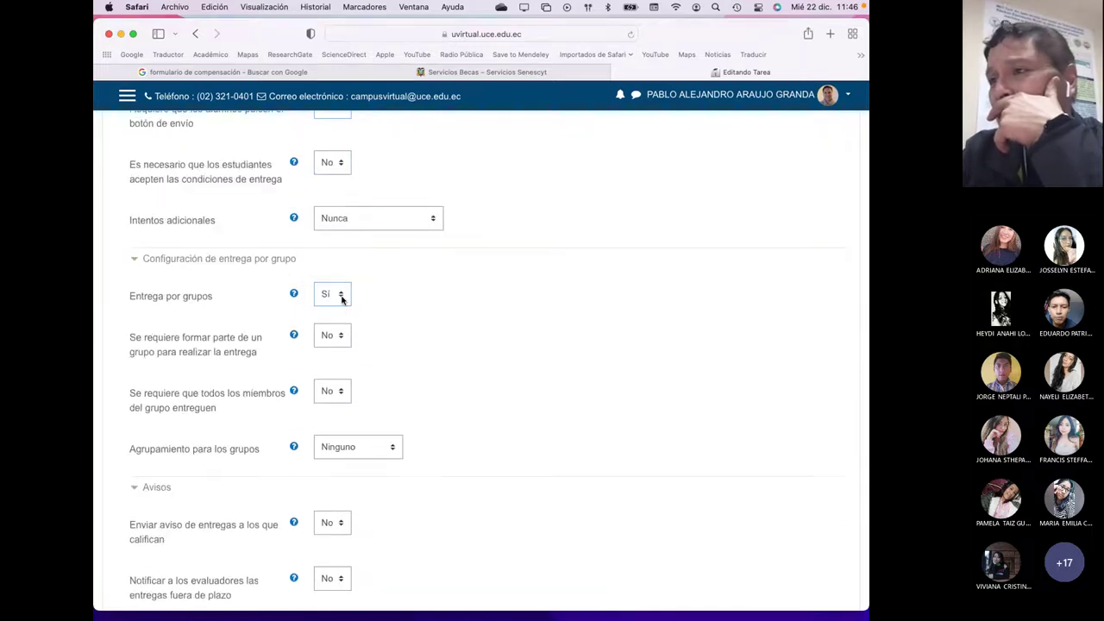
left_click(350, 298)
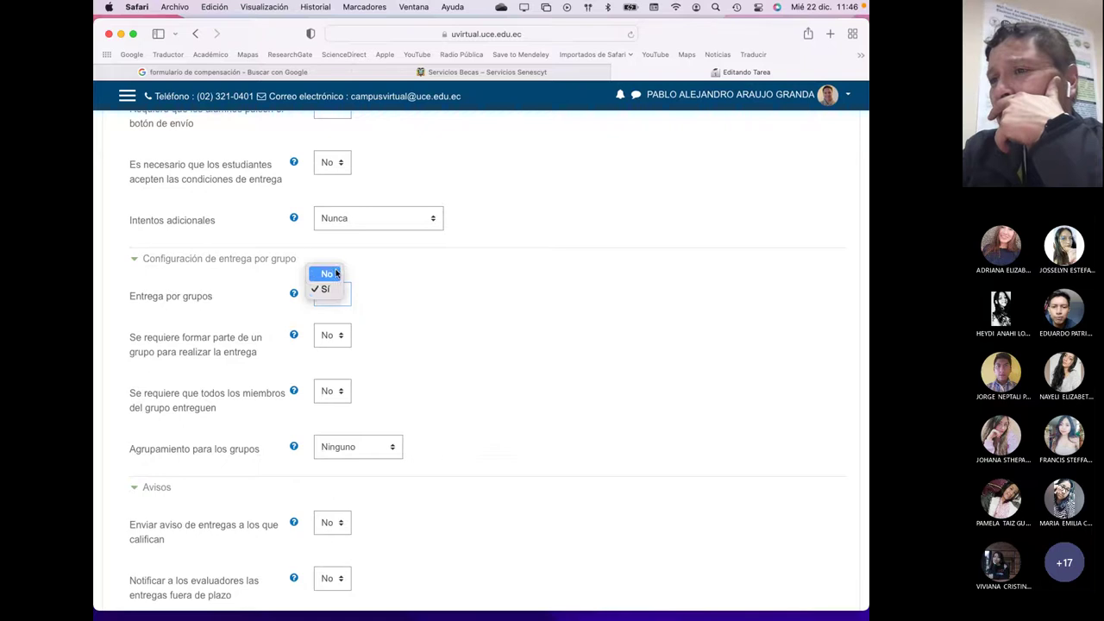
left_click(336, 274)
- Set the assignment's maximum grade to 20 and choose Rúbrica as the grading method
scroll(424, 309, "down", 1)
scroll(424, 309, "down", 3)
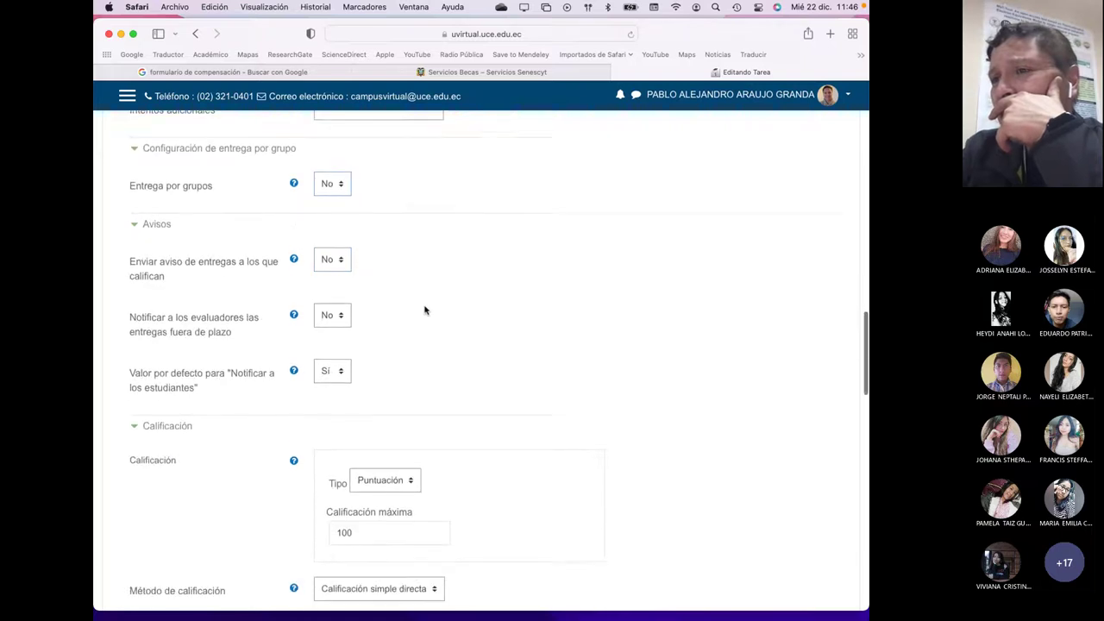
scroll(424, 309, "down", 2)
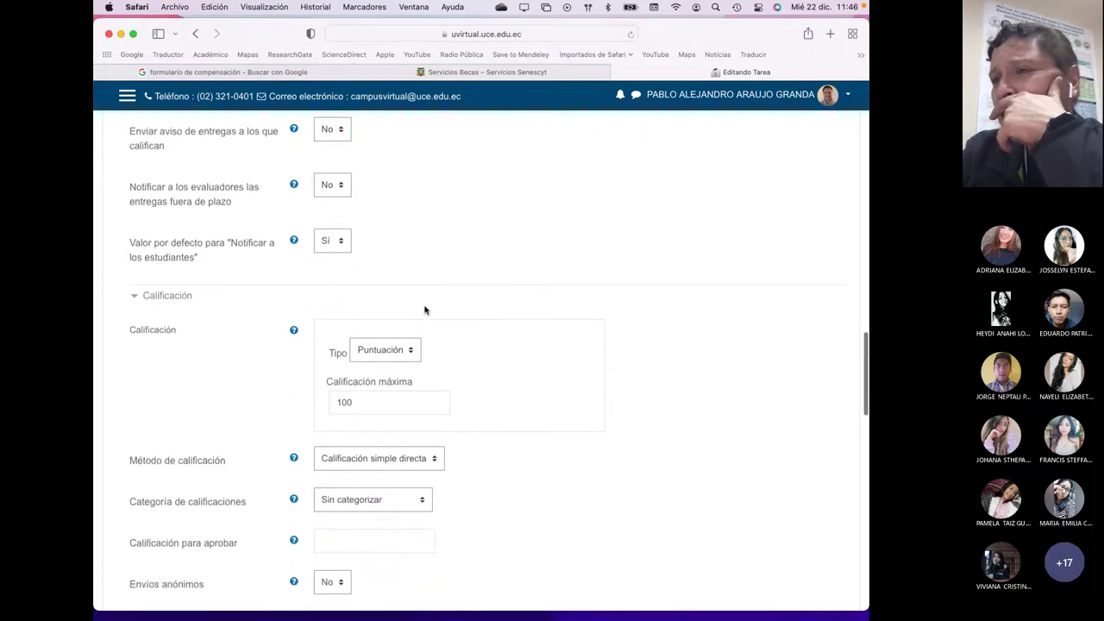
left_click_drag(355, 408, 328, 399)
type("20")
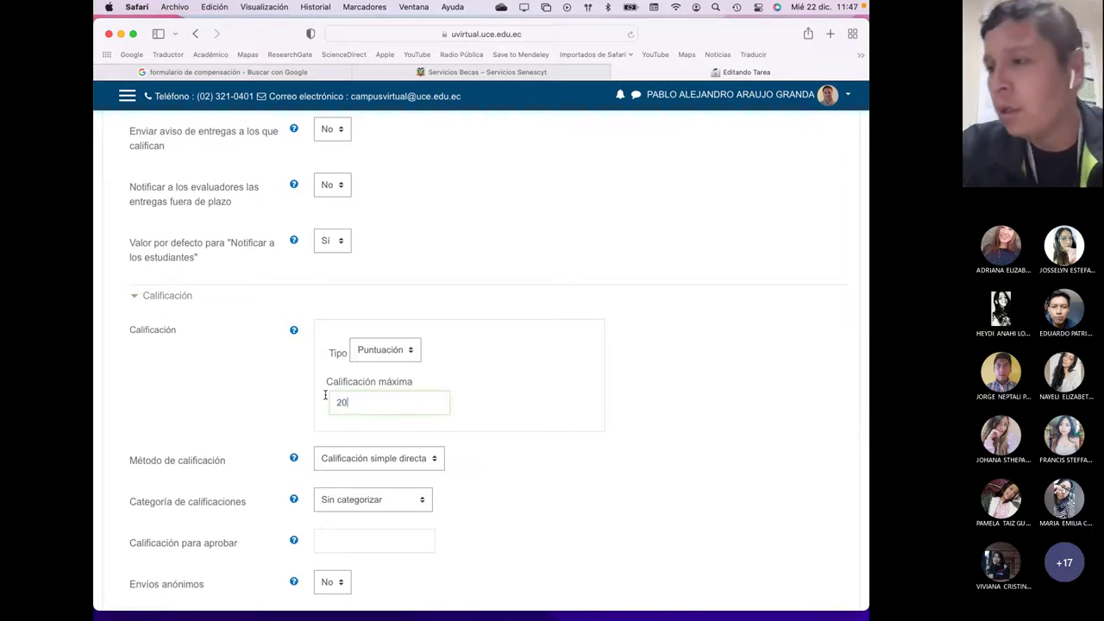
left_click(421, 466)
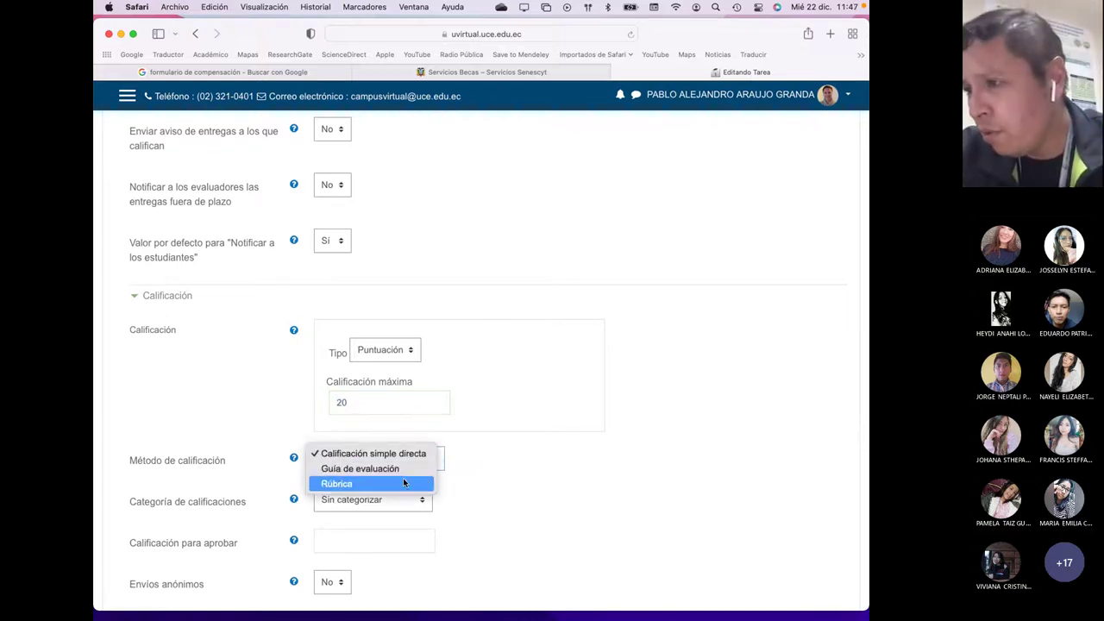
left_click(403, 483)
- Assign the grade category Componente Individual and set the passing grade to 14
scroll(515, 481, "down", 3)
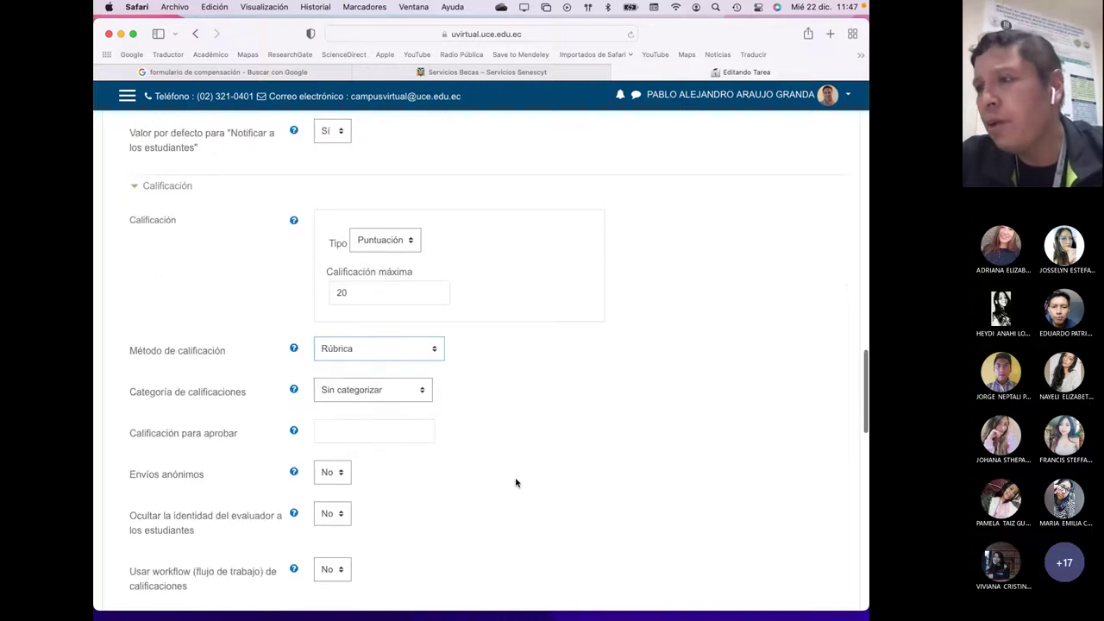
left_click(425, 395)
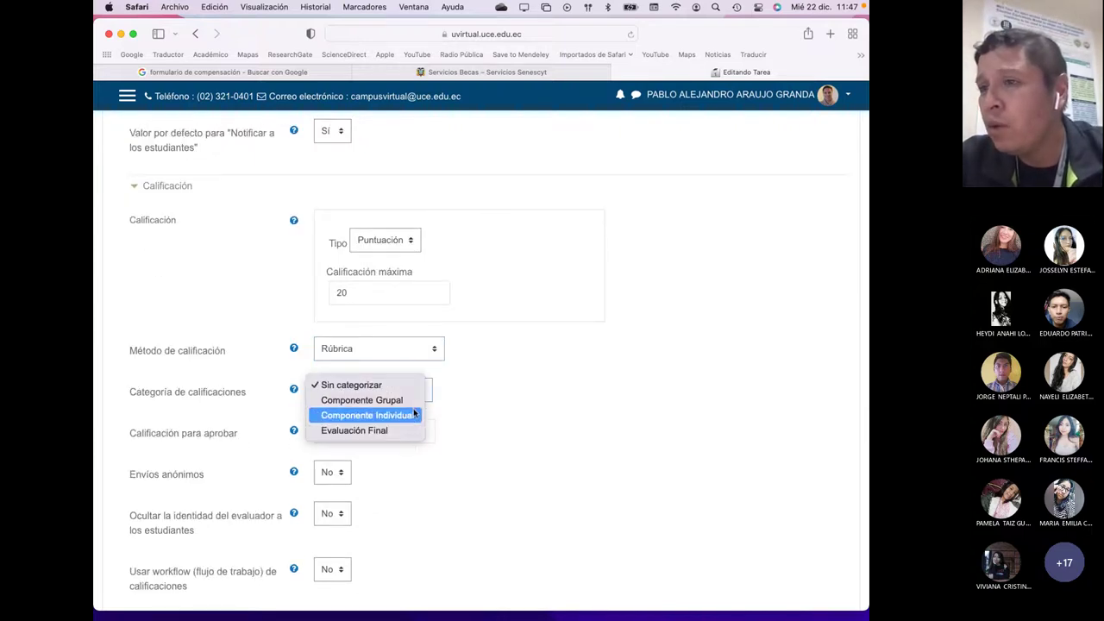
left_click(414, 414)
scroll(523, 414, "down", 3)
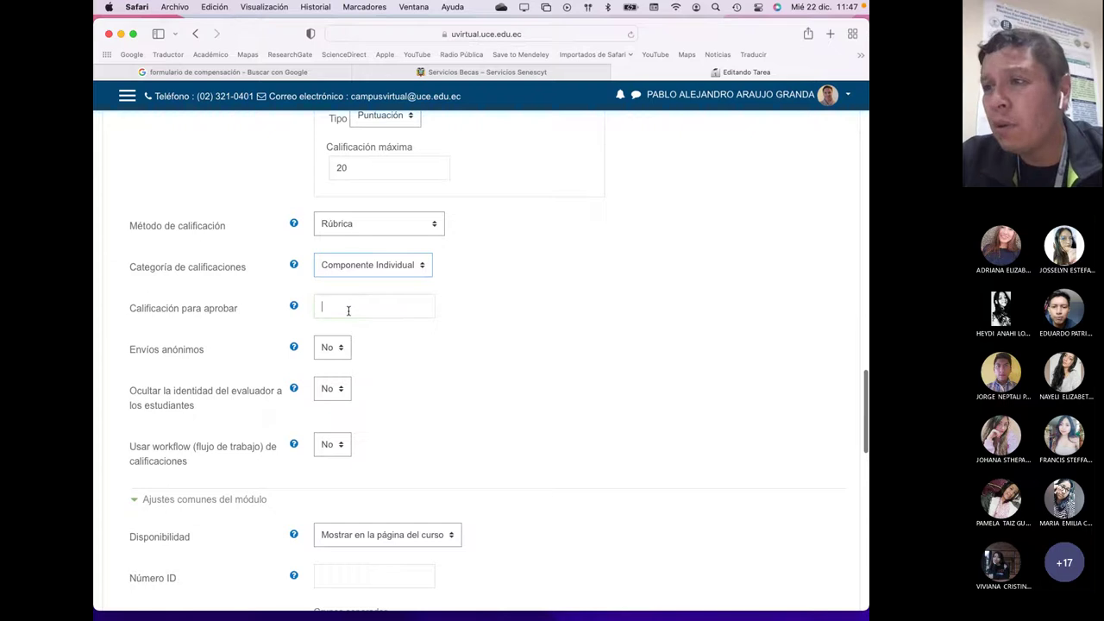
type("14")
- Set the assignment's grouping to Paralelo 1 in the common module settings
scroll(462, 345, "down", 2)
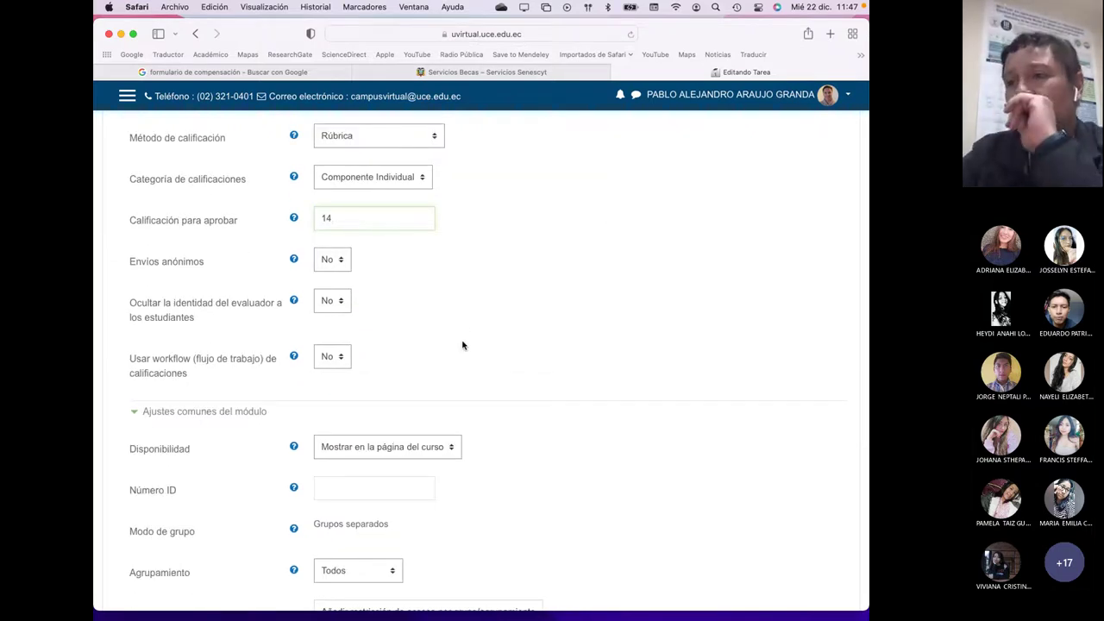
scroll(462, 345, "down", 4)
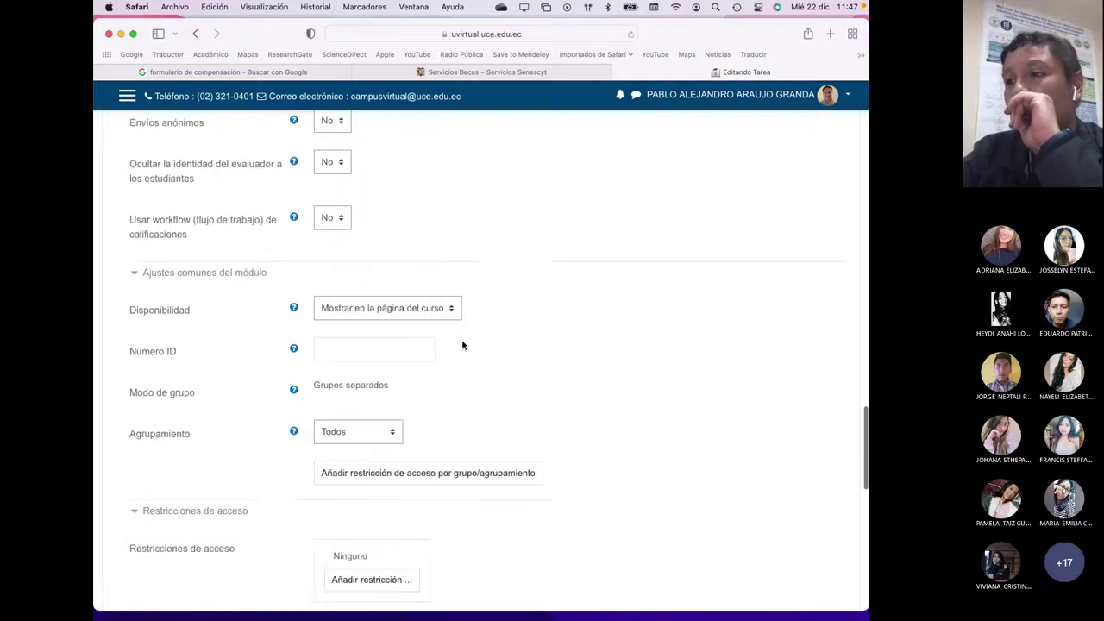
left_click(386, 382)
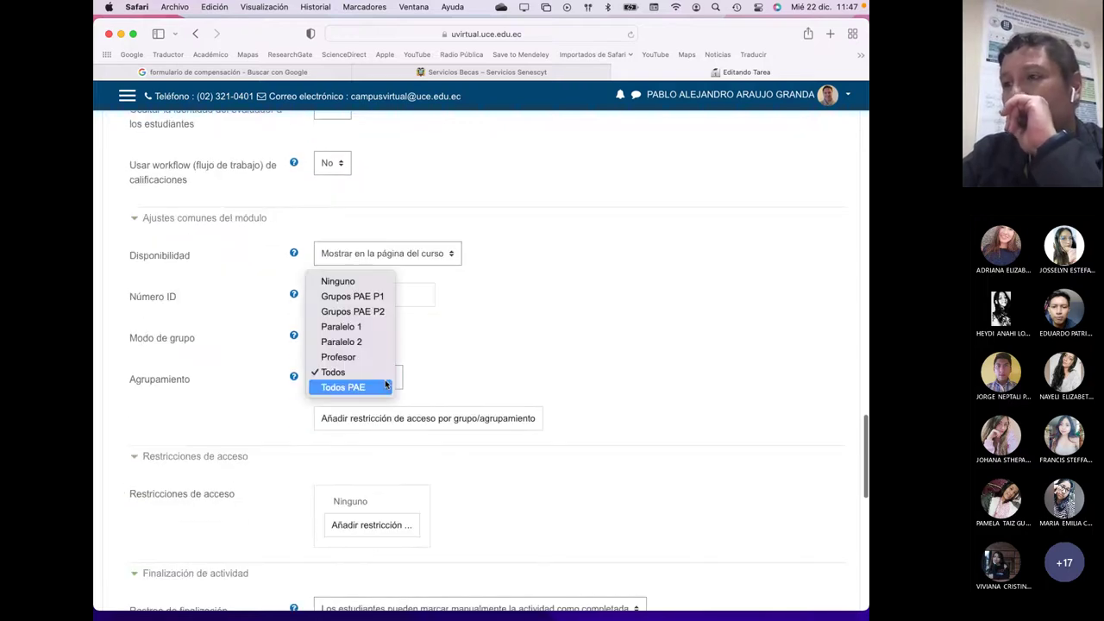
left_click(341, 326)
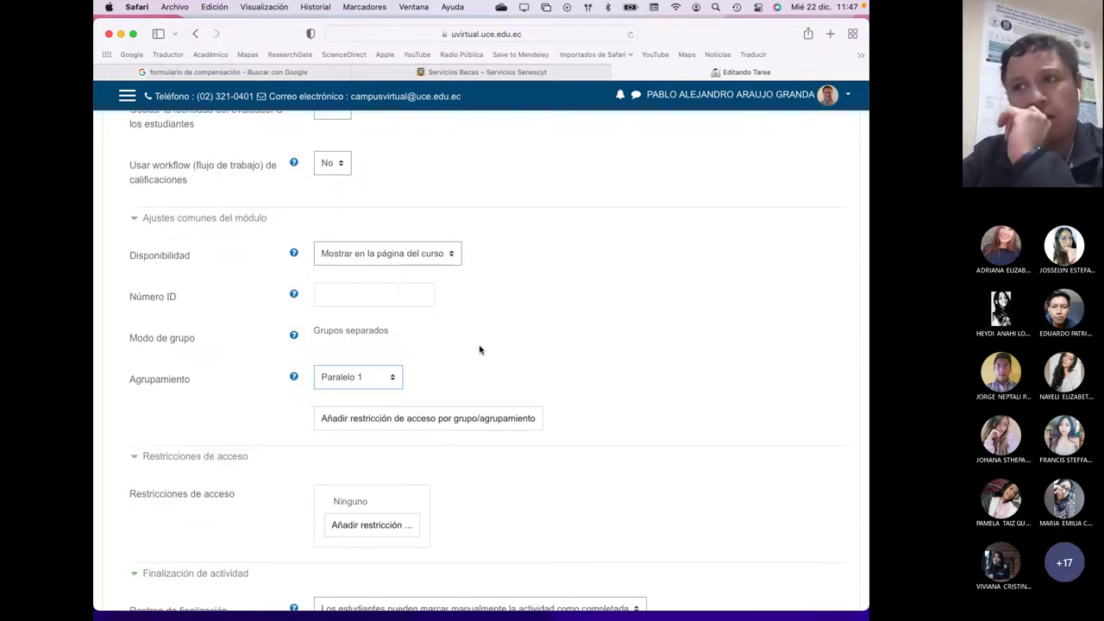
- Set completion tracking to show the activity as completed when its conditions are met
scroll(479, 349, "down", 7)
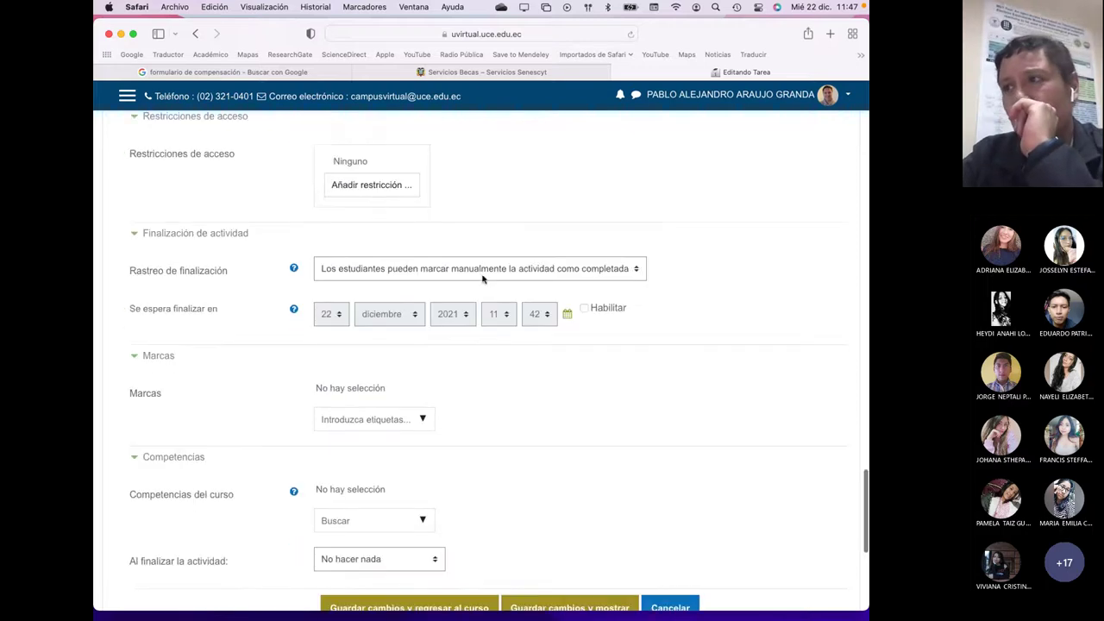
left_click(481, 274)
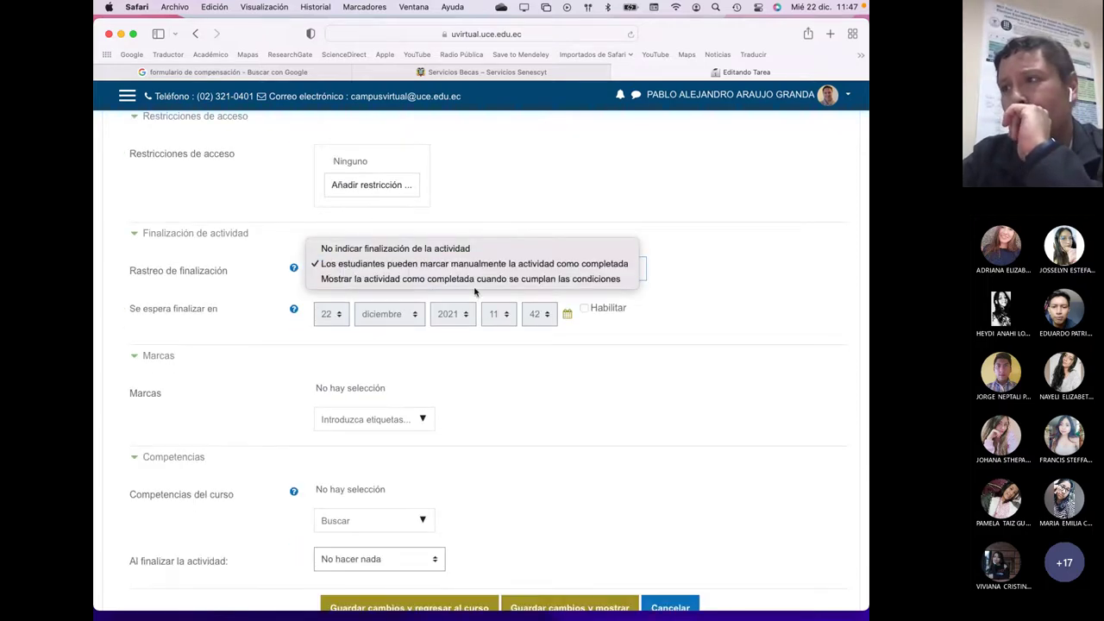
left_click(475, 278)
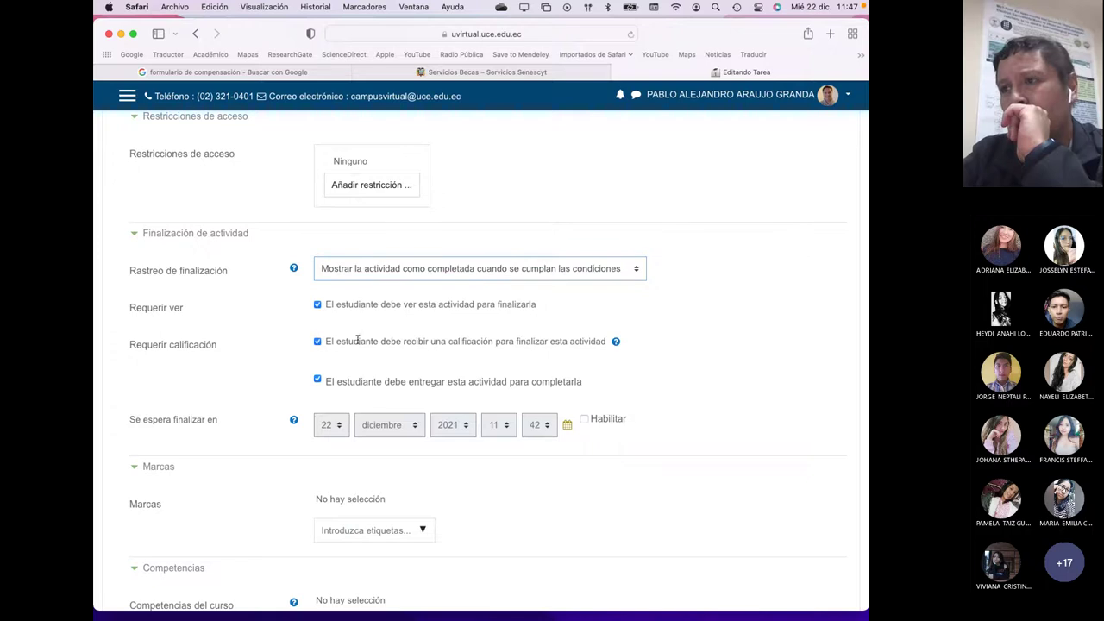
- Save the assignment settings and return to the course page
scroll(418, 358, "down", 6)
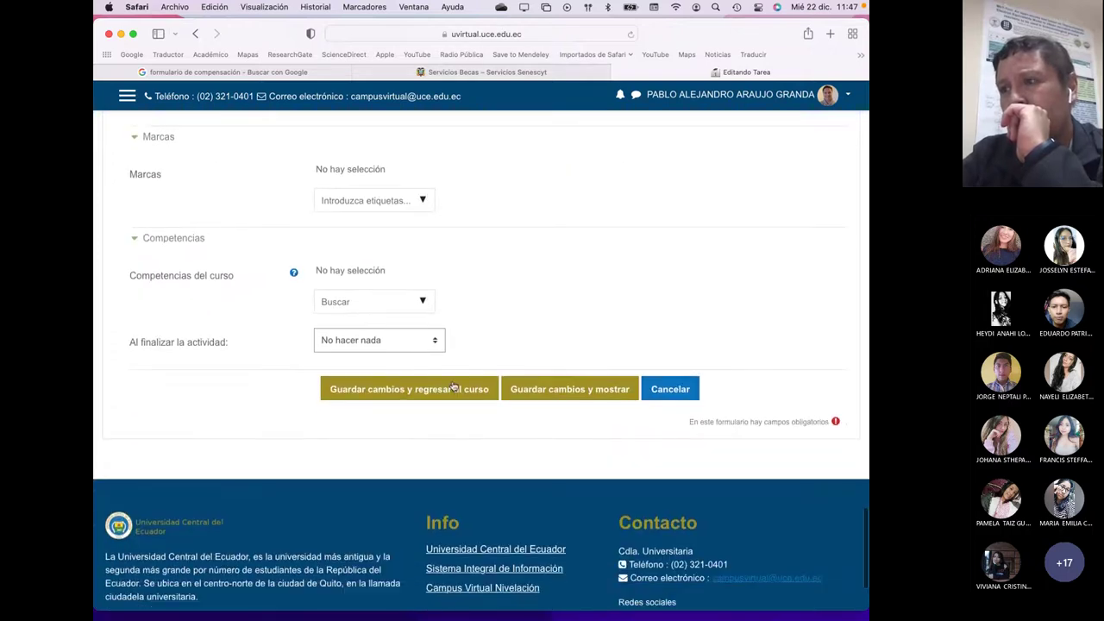
left_click(448, 392)
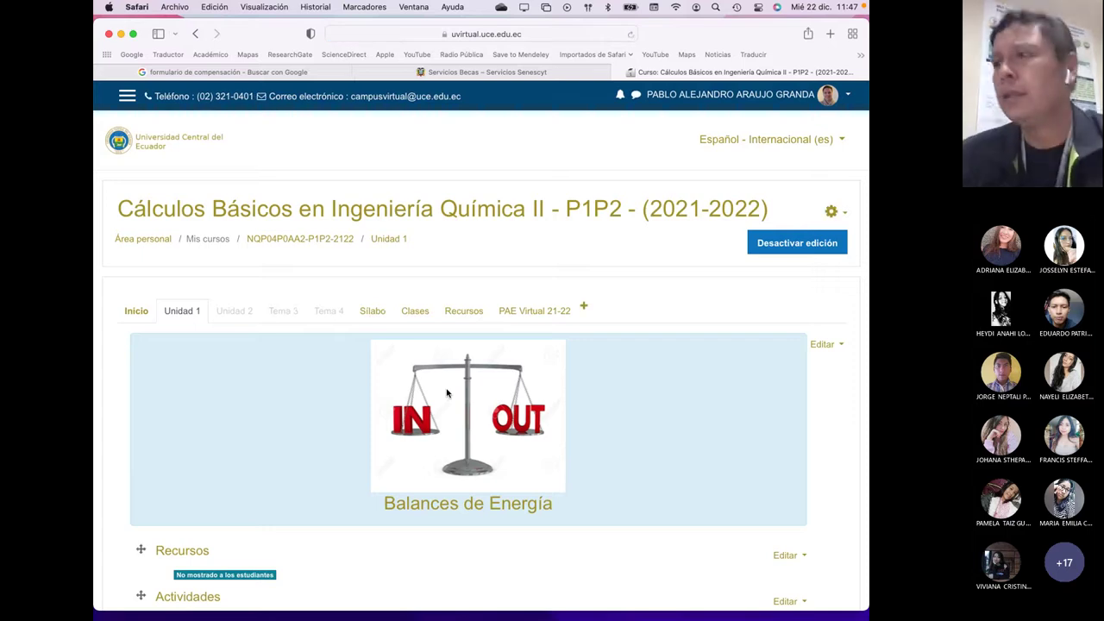
- Move Trabajo Autónomo 1 - P1 into the Actividades section of Unidad 1, directly above Lección Unidad 1 (2021-2021) Básicos 2
scroll(285, 417, "down", 3)
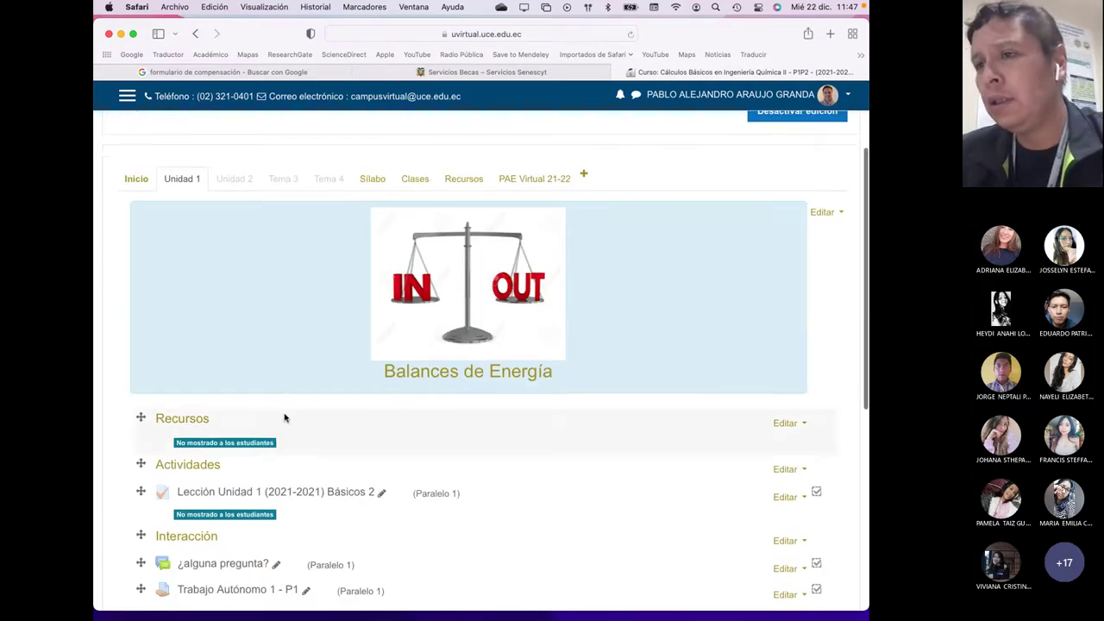
scroll(312, 440, "down", 3)
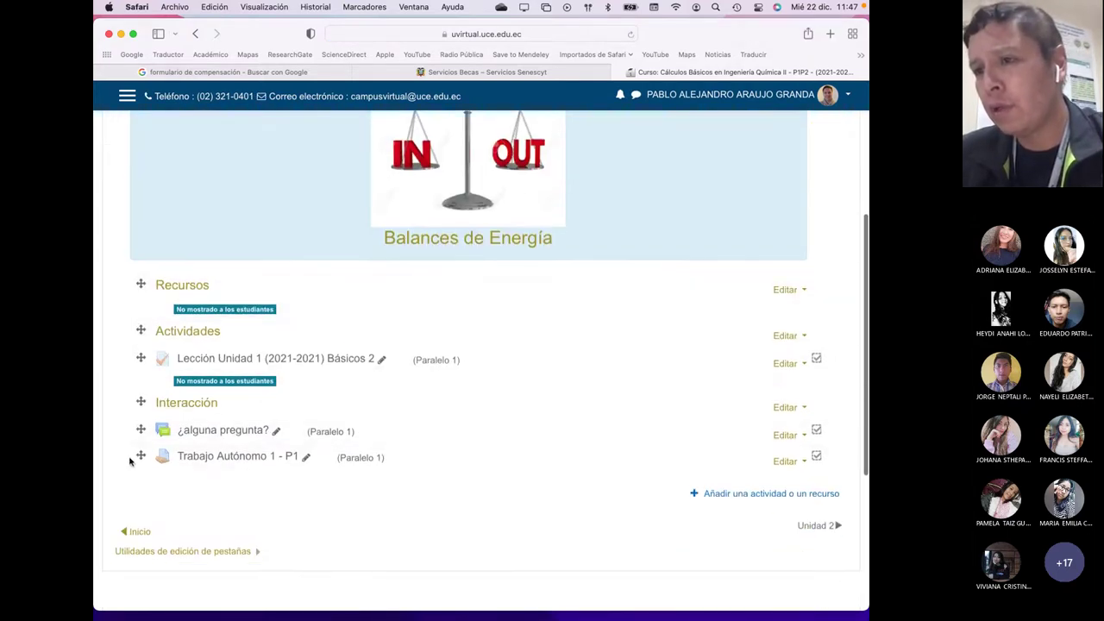
left_click_drag(138, 458, 140, 380)
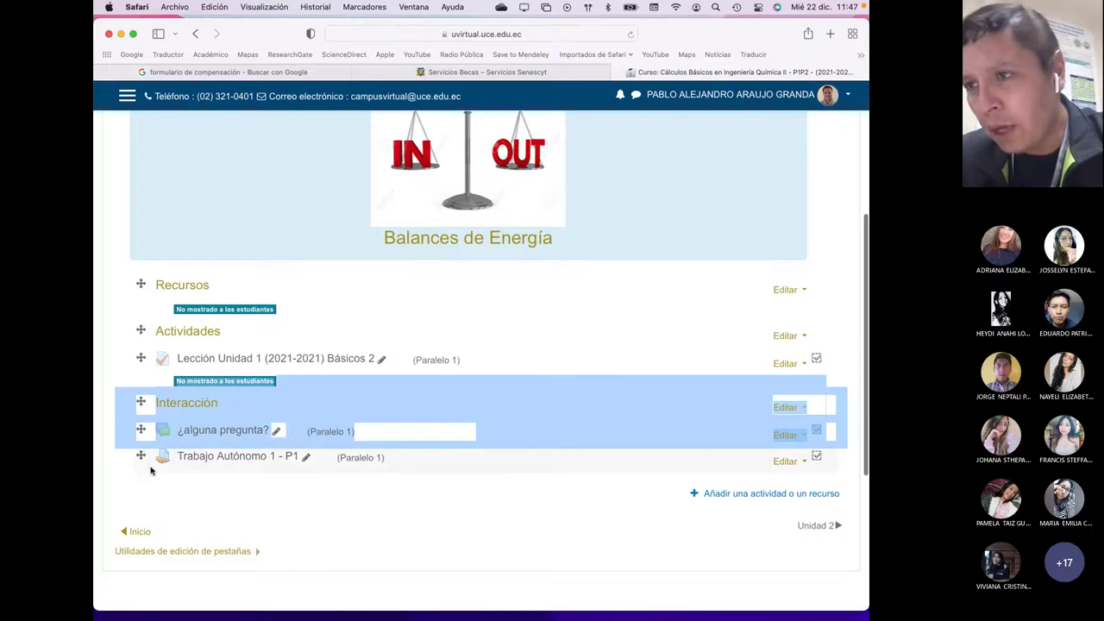
left_click_drag(141, 457, 142, 370)
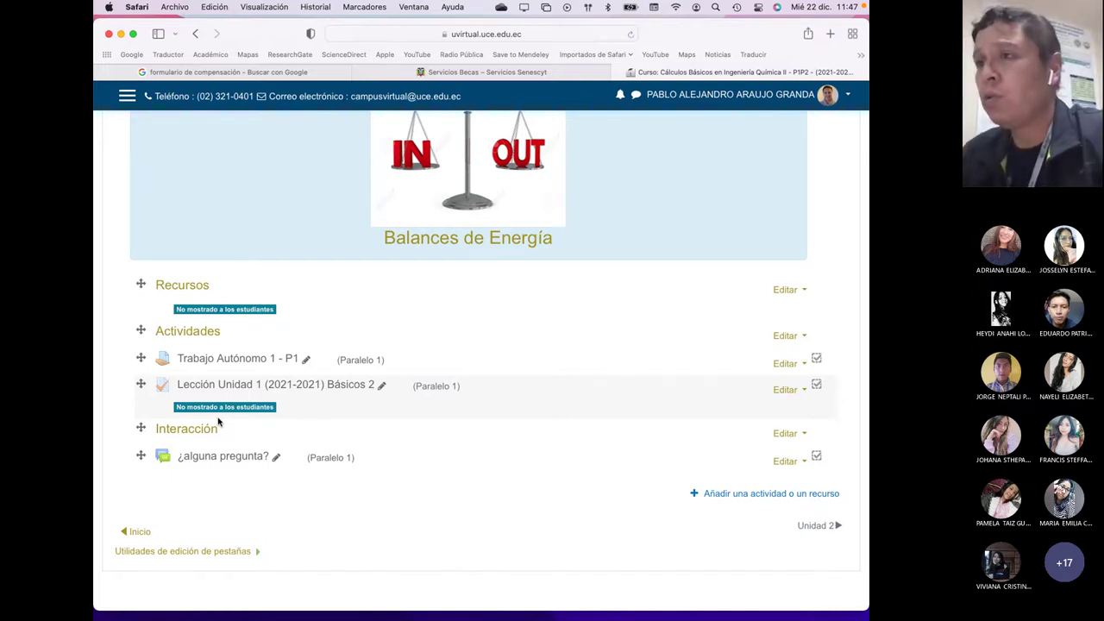
scroll(357, 414, "up", 5)
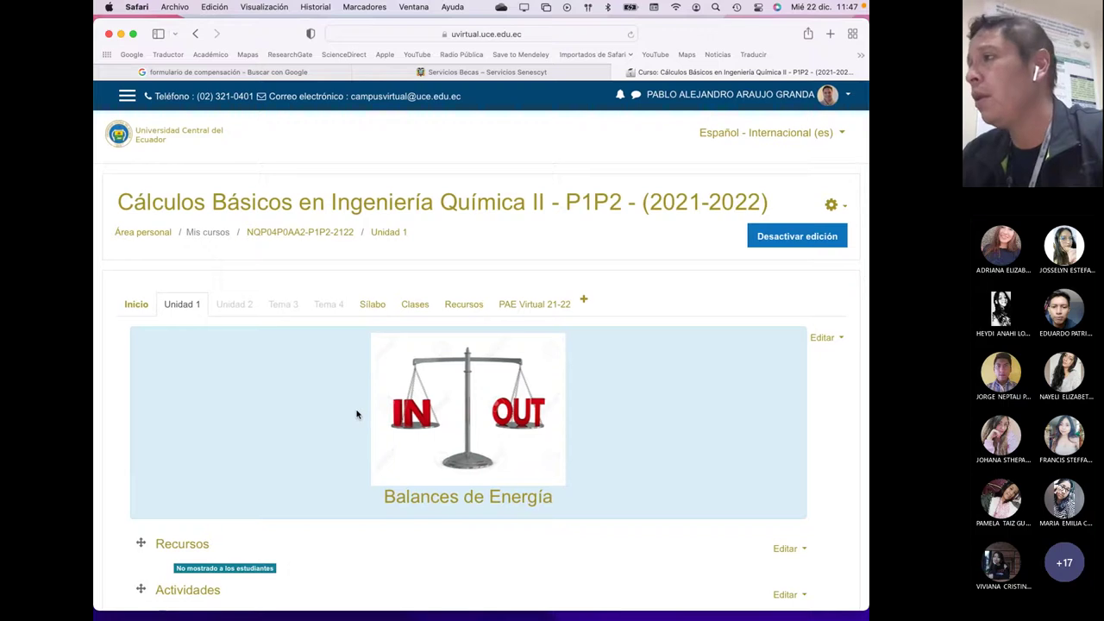
scroll(357, 414, "down", 1)
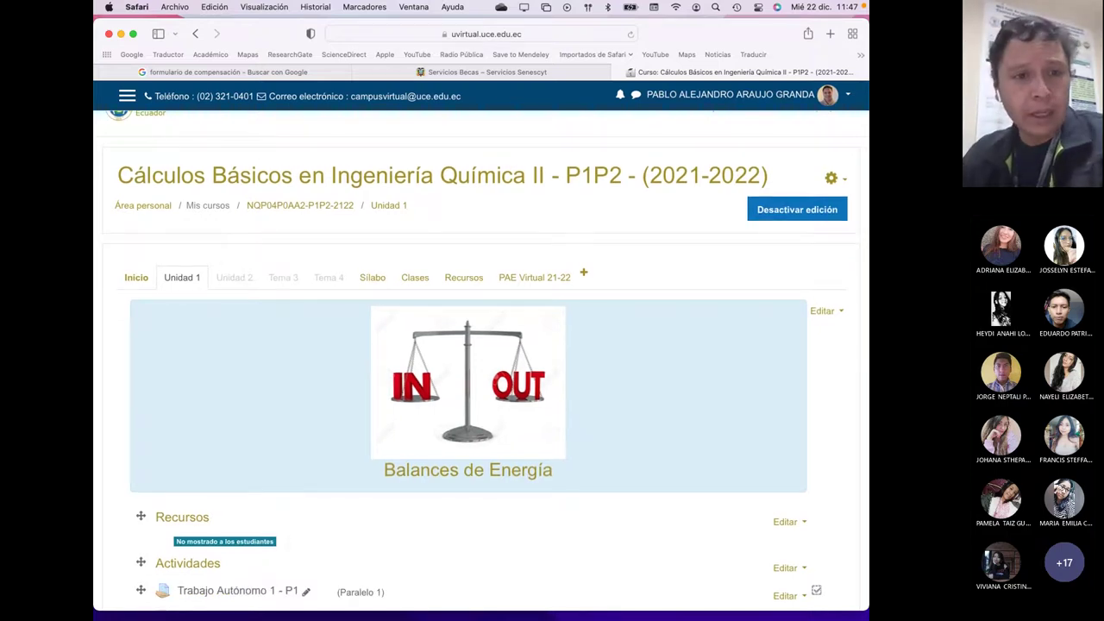